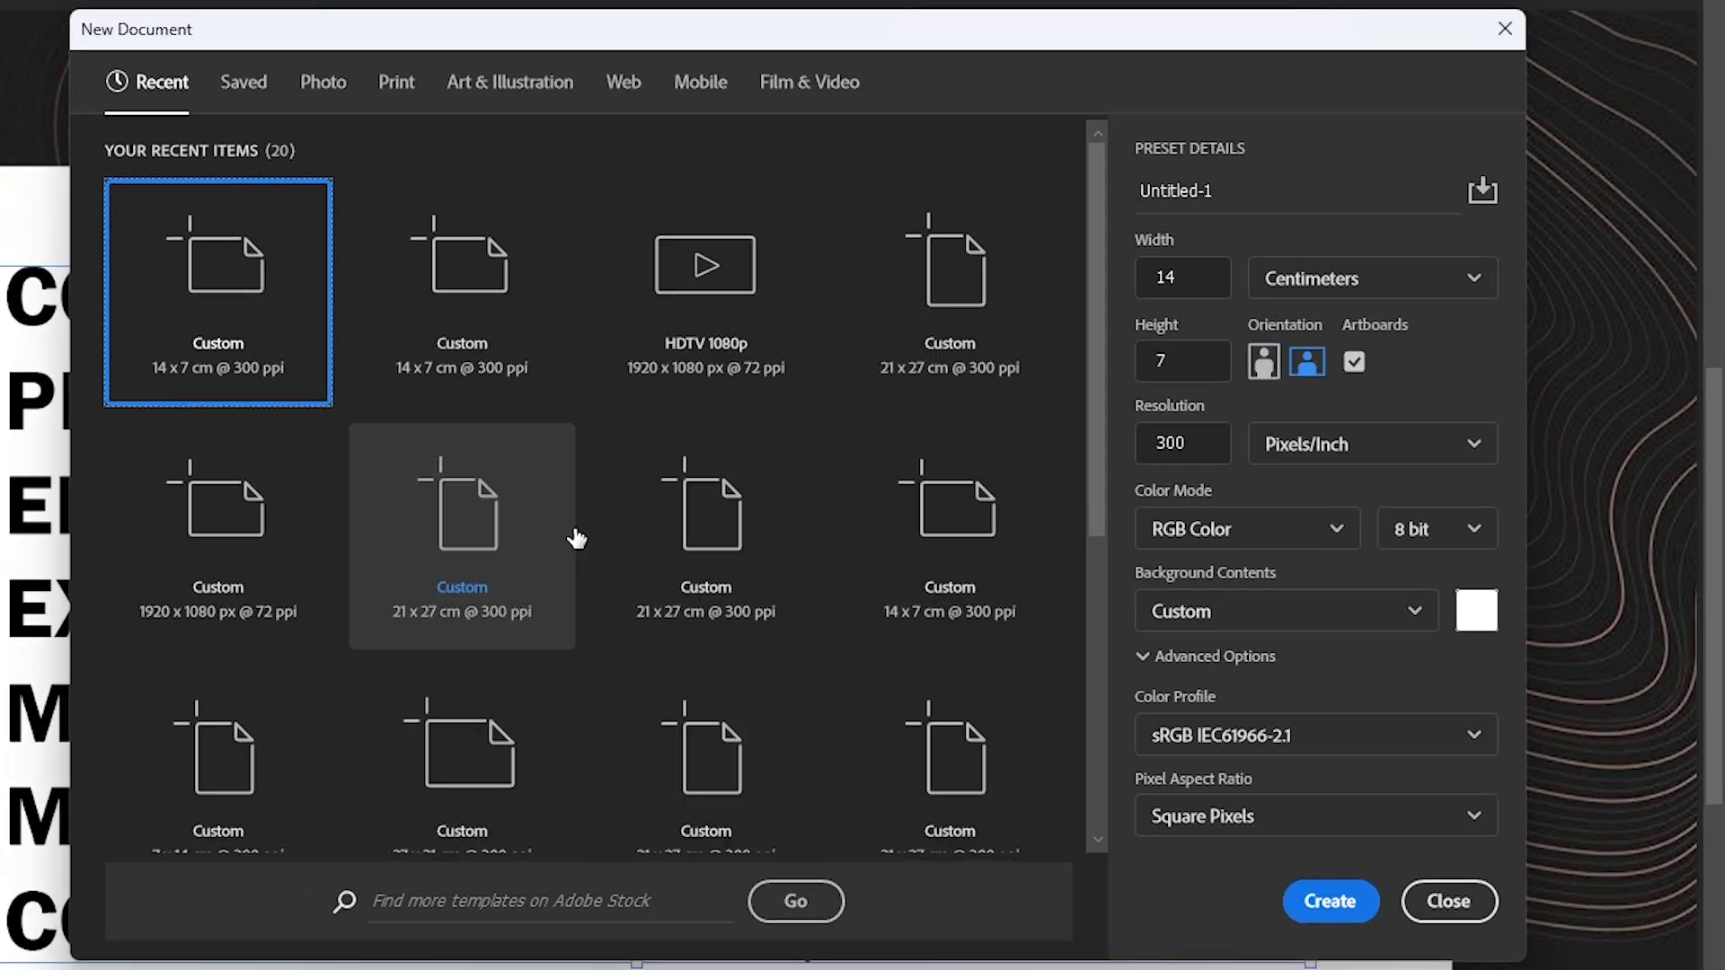
# Step: Look through the blank document preset categories from Photo to Film & Video and return to the recent presets
pyautogui.click(322, 88)
pyautogui.click(398, 88)
pyautogui.click(521, 97)
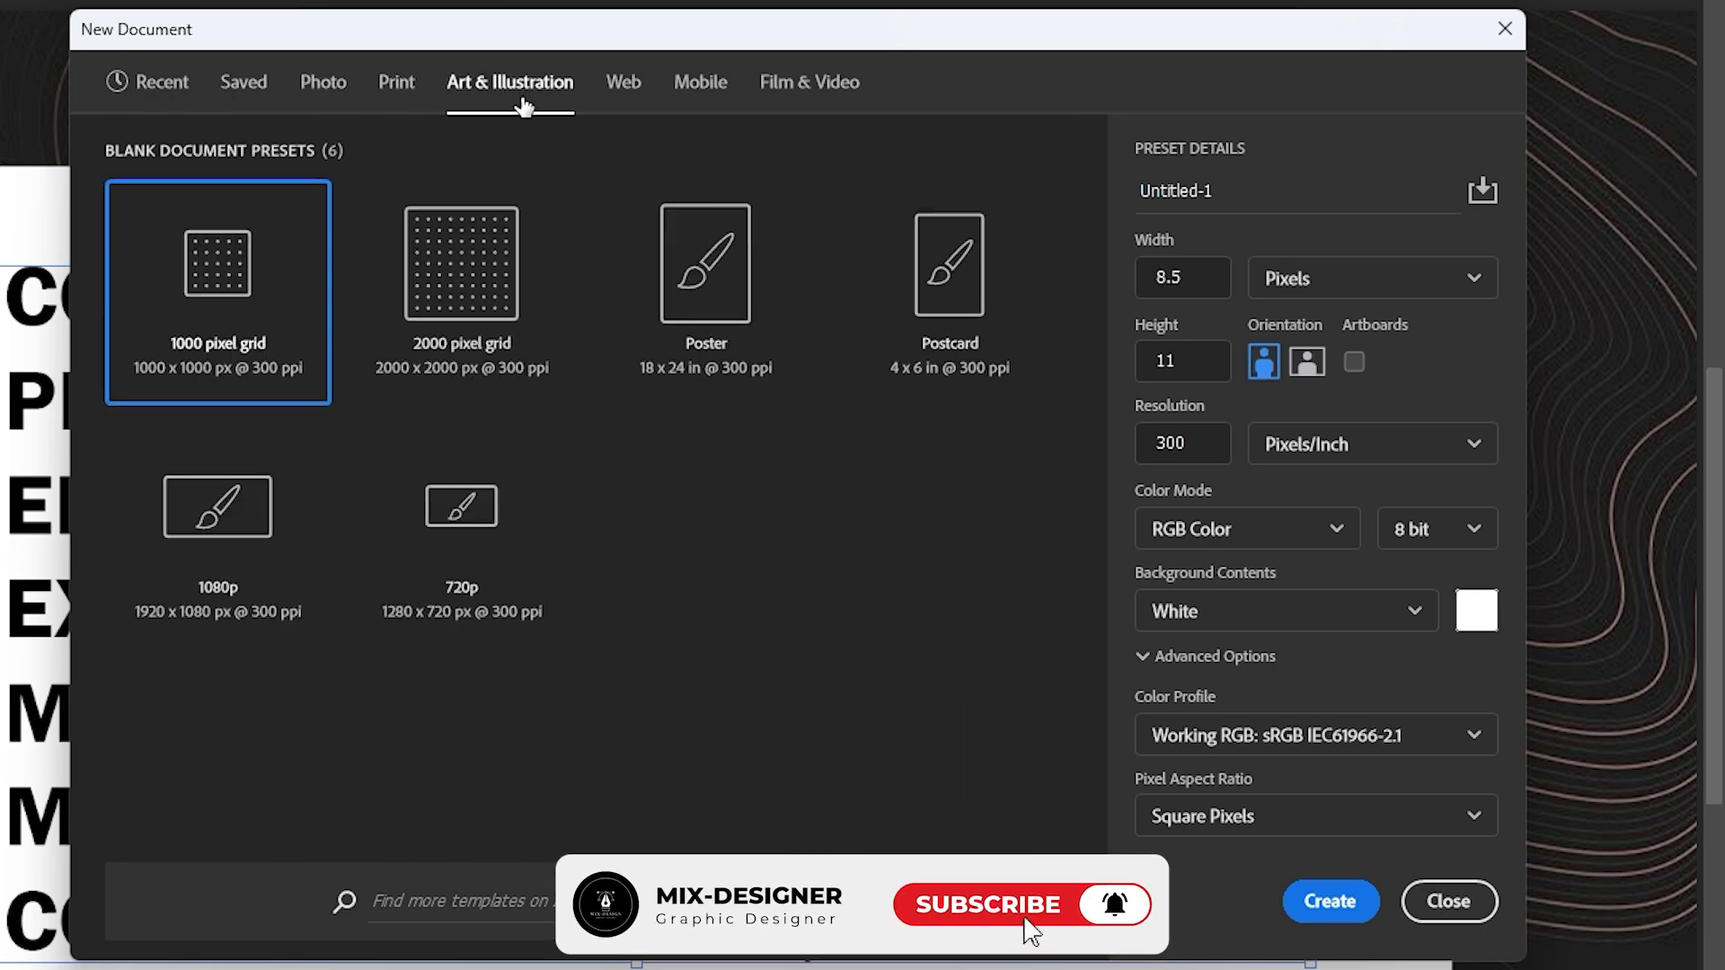
pyautogui.click(635, 91)
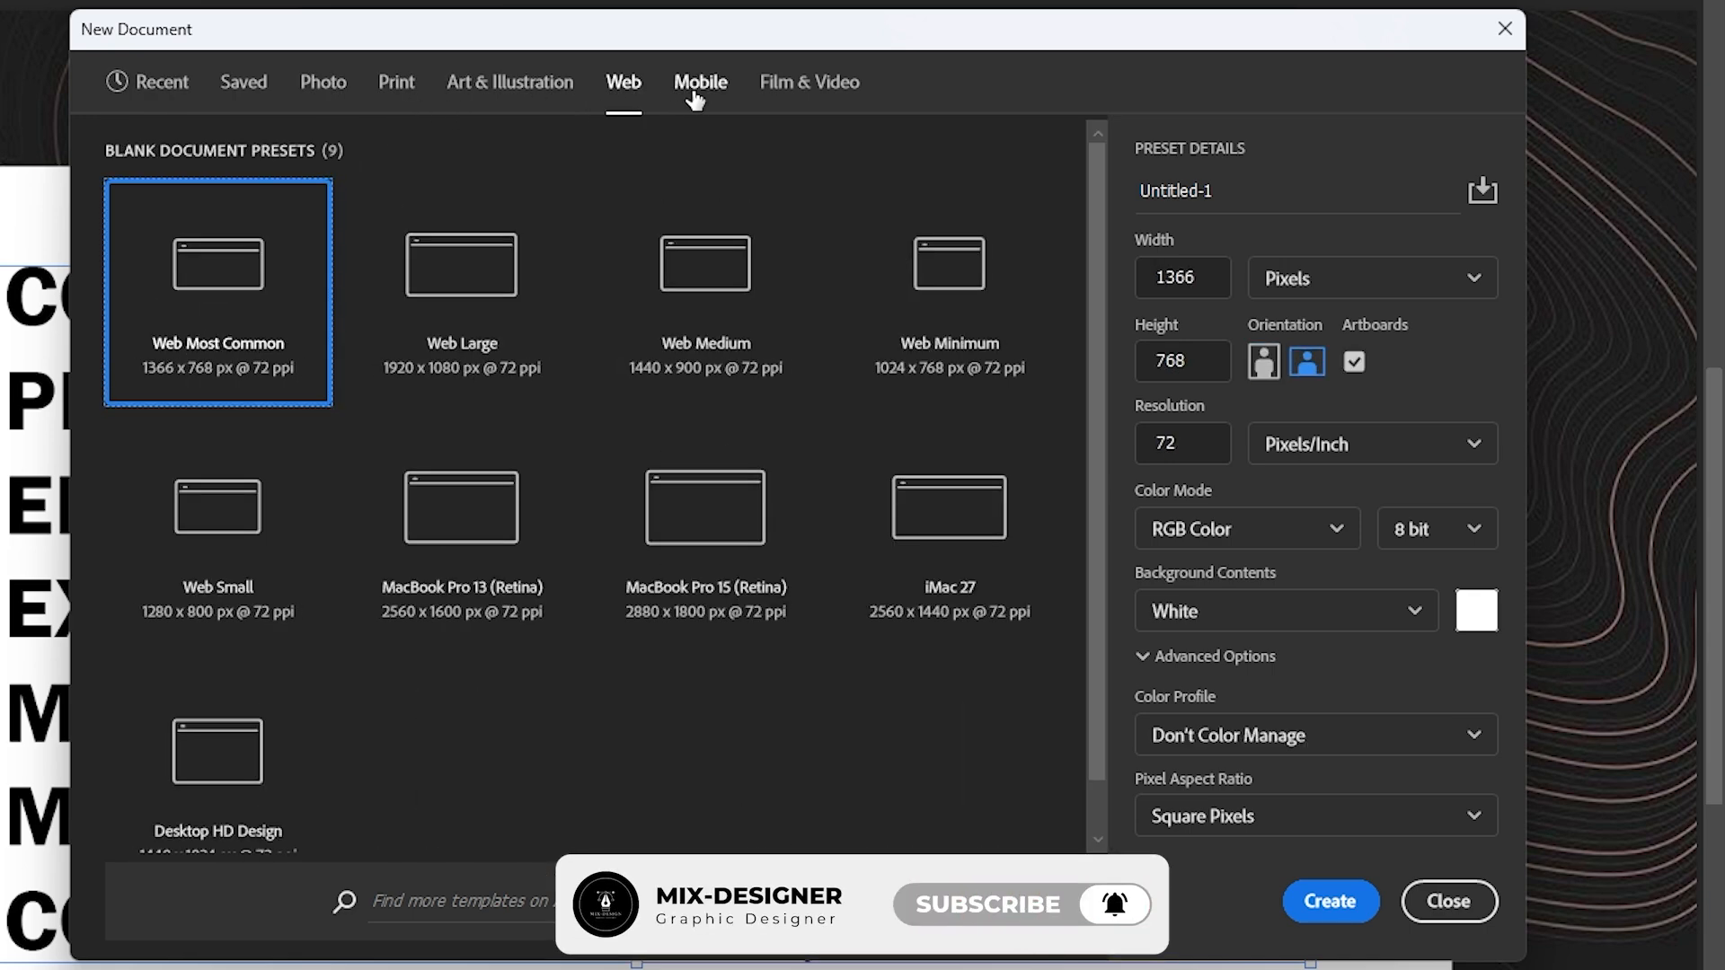
pyautogui.click(822, 85)
pyautogui.click(148, 82)
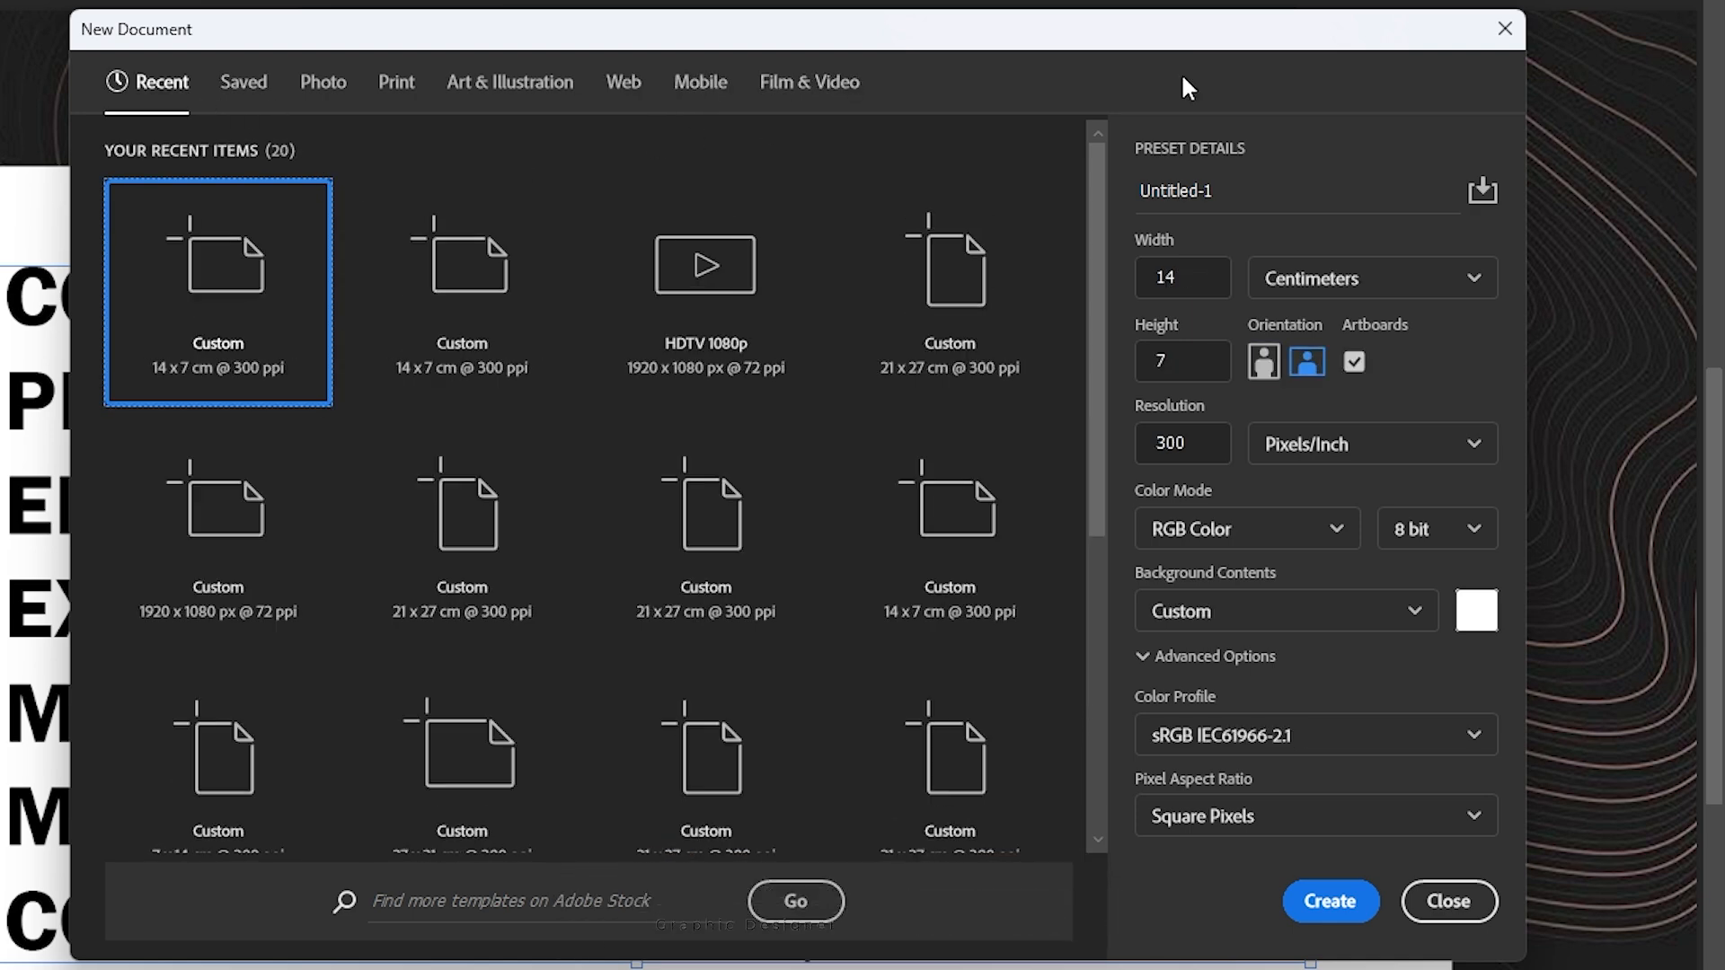
# Step: Name the new document Portfolio 3
pyautogui.moveTo(1269, 199); pyautogui.dragTo(1236, 173)
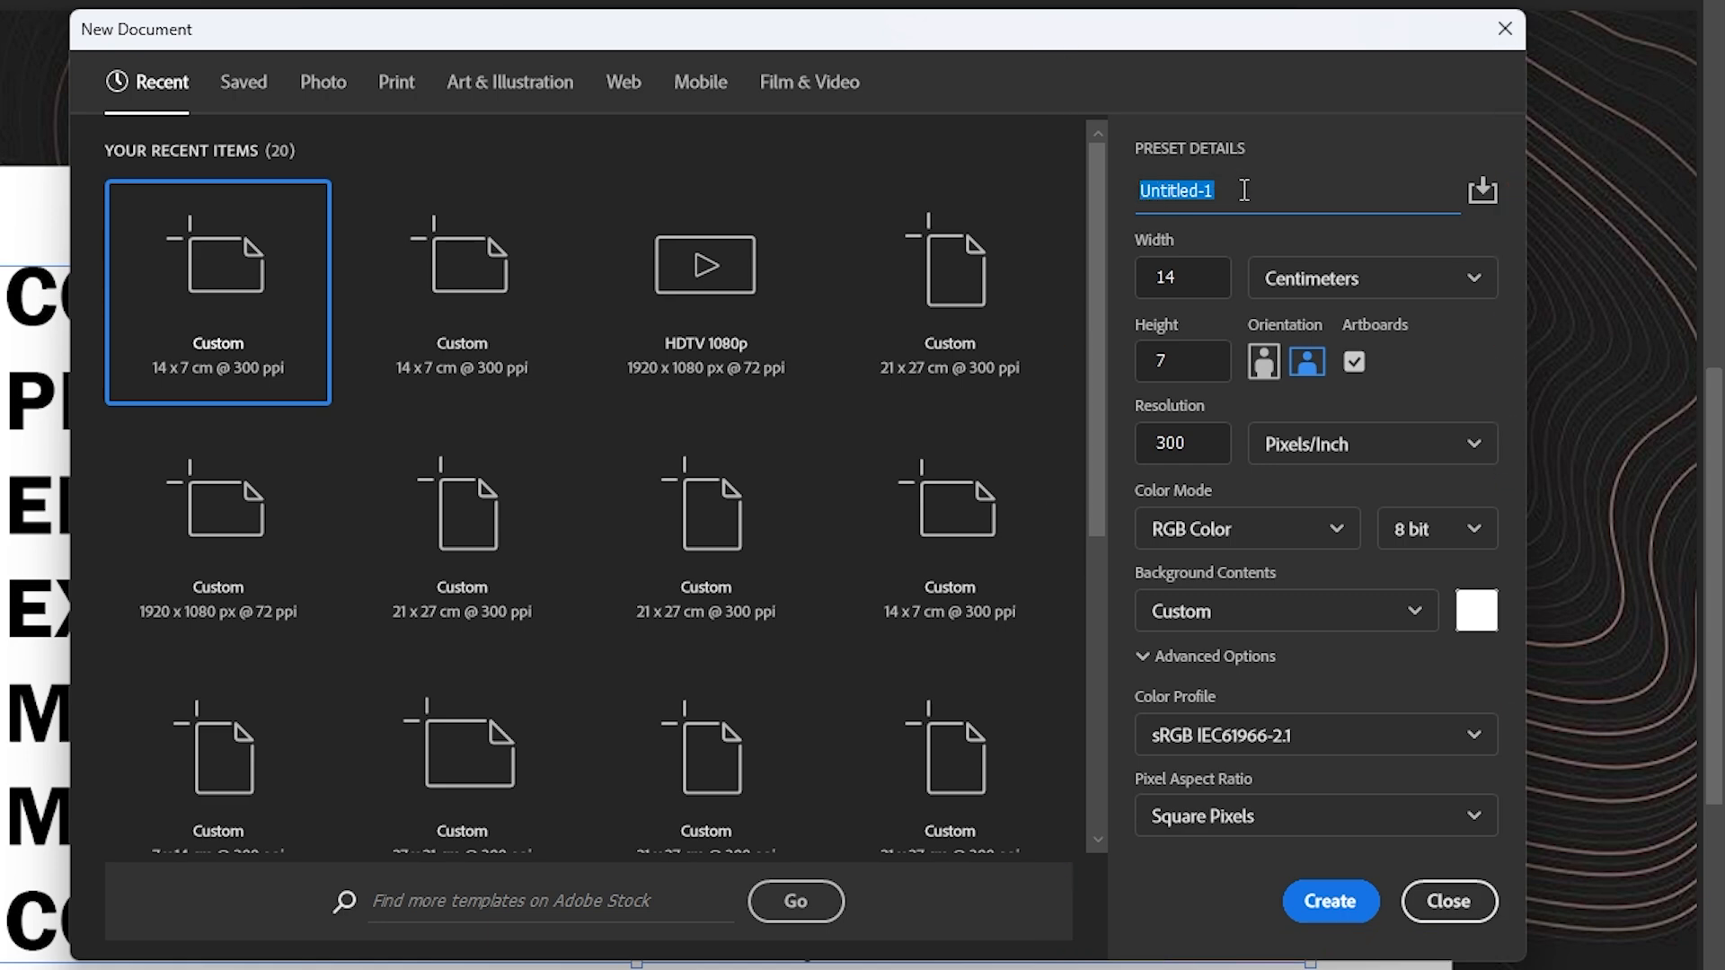
pyautogui.moveTo(1306, 192); pyautogui.dragTo(1122, 190)
pyautogui.write('Portfolio 3')
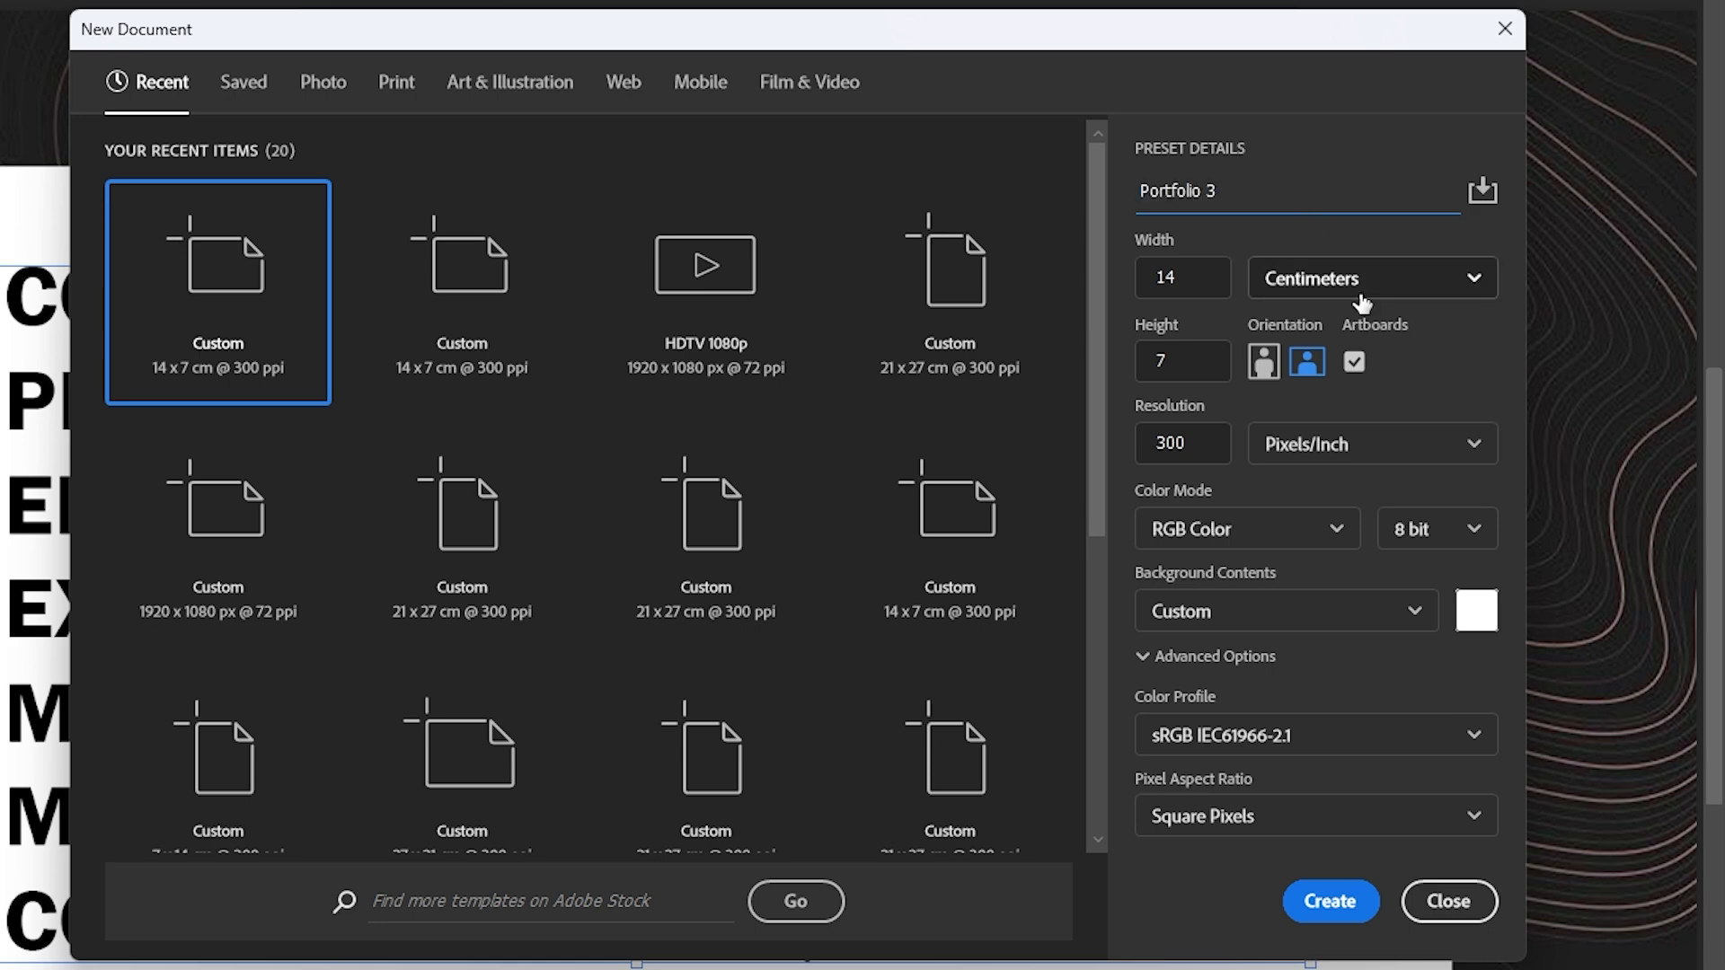
# Step: Set the document size to 14 by 7 centimeters in landscape orientation with artboards enabled
pyautogui.click(1358, 280)
pyautogui.click(1327, 411)
pyautogui.moveTo(1210, 284); pyautogui.dragTo(1101, 273)
pyautogui.click(1202, 364)
pyautogui.click(1394, 386)
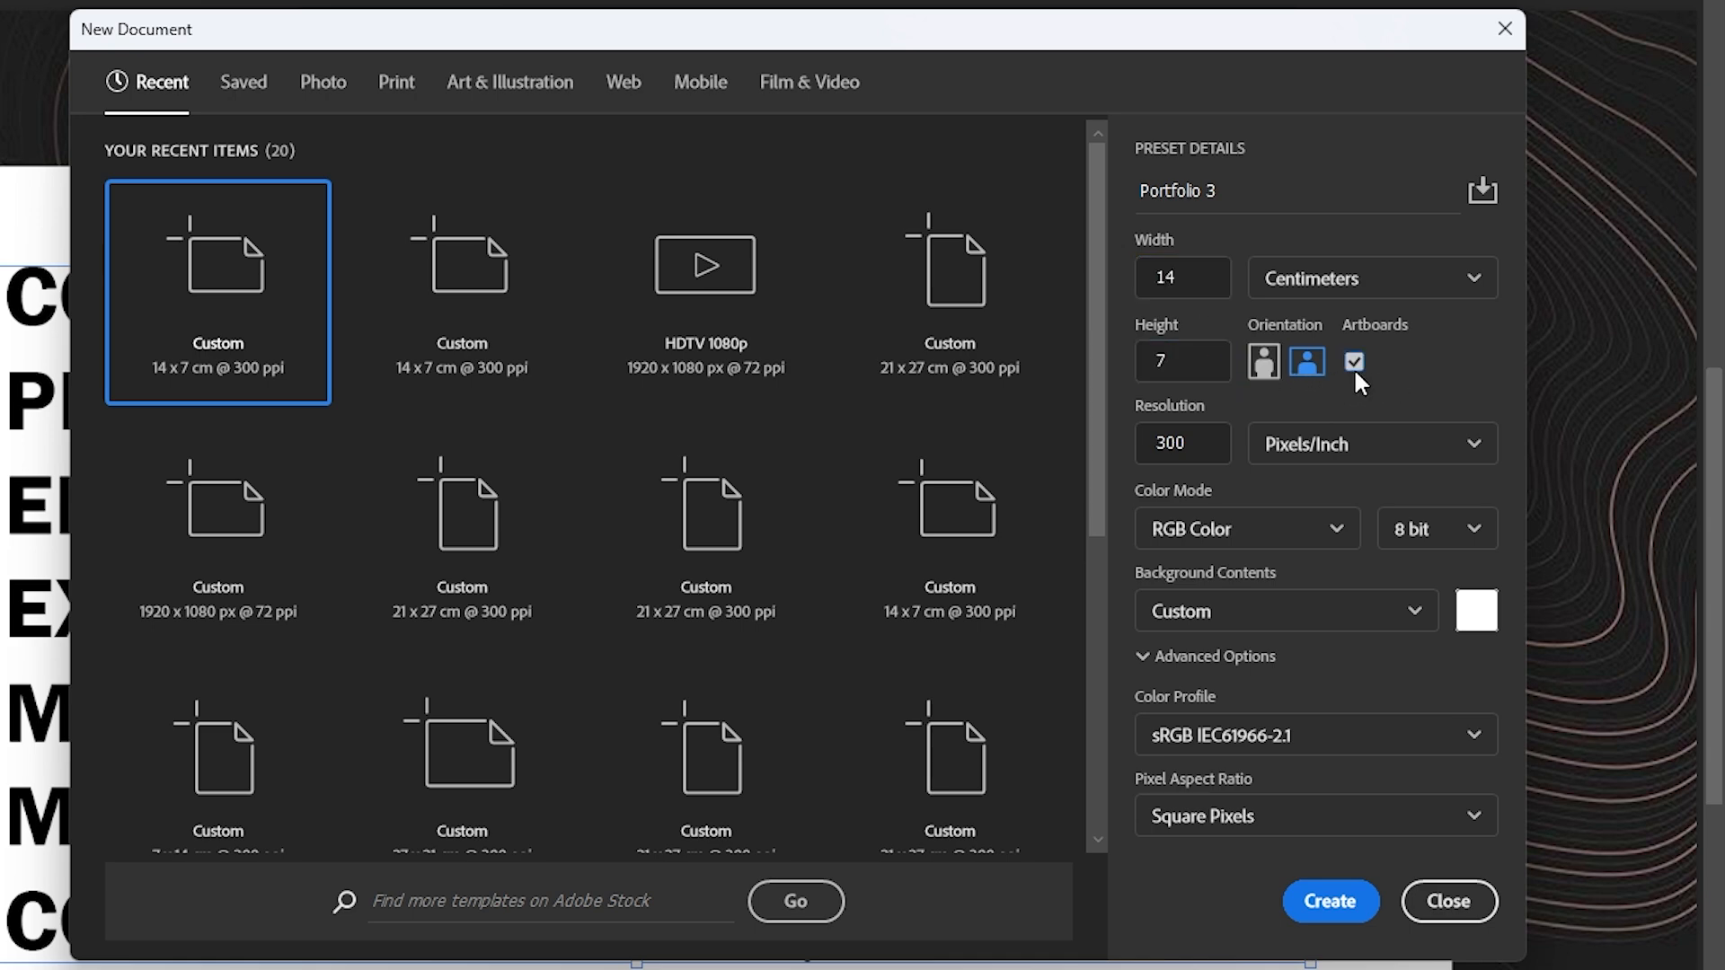
pyautogui.click(1353, 363)
# Step: Create the document at 300 pixels/inch in 8-bit RGB color with a custom white background
pyautogui.moveTo(1207, 442); pyautogui.dragTo(1087, 451)
pyautogui.click(1207, 442)
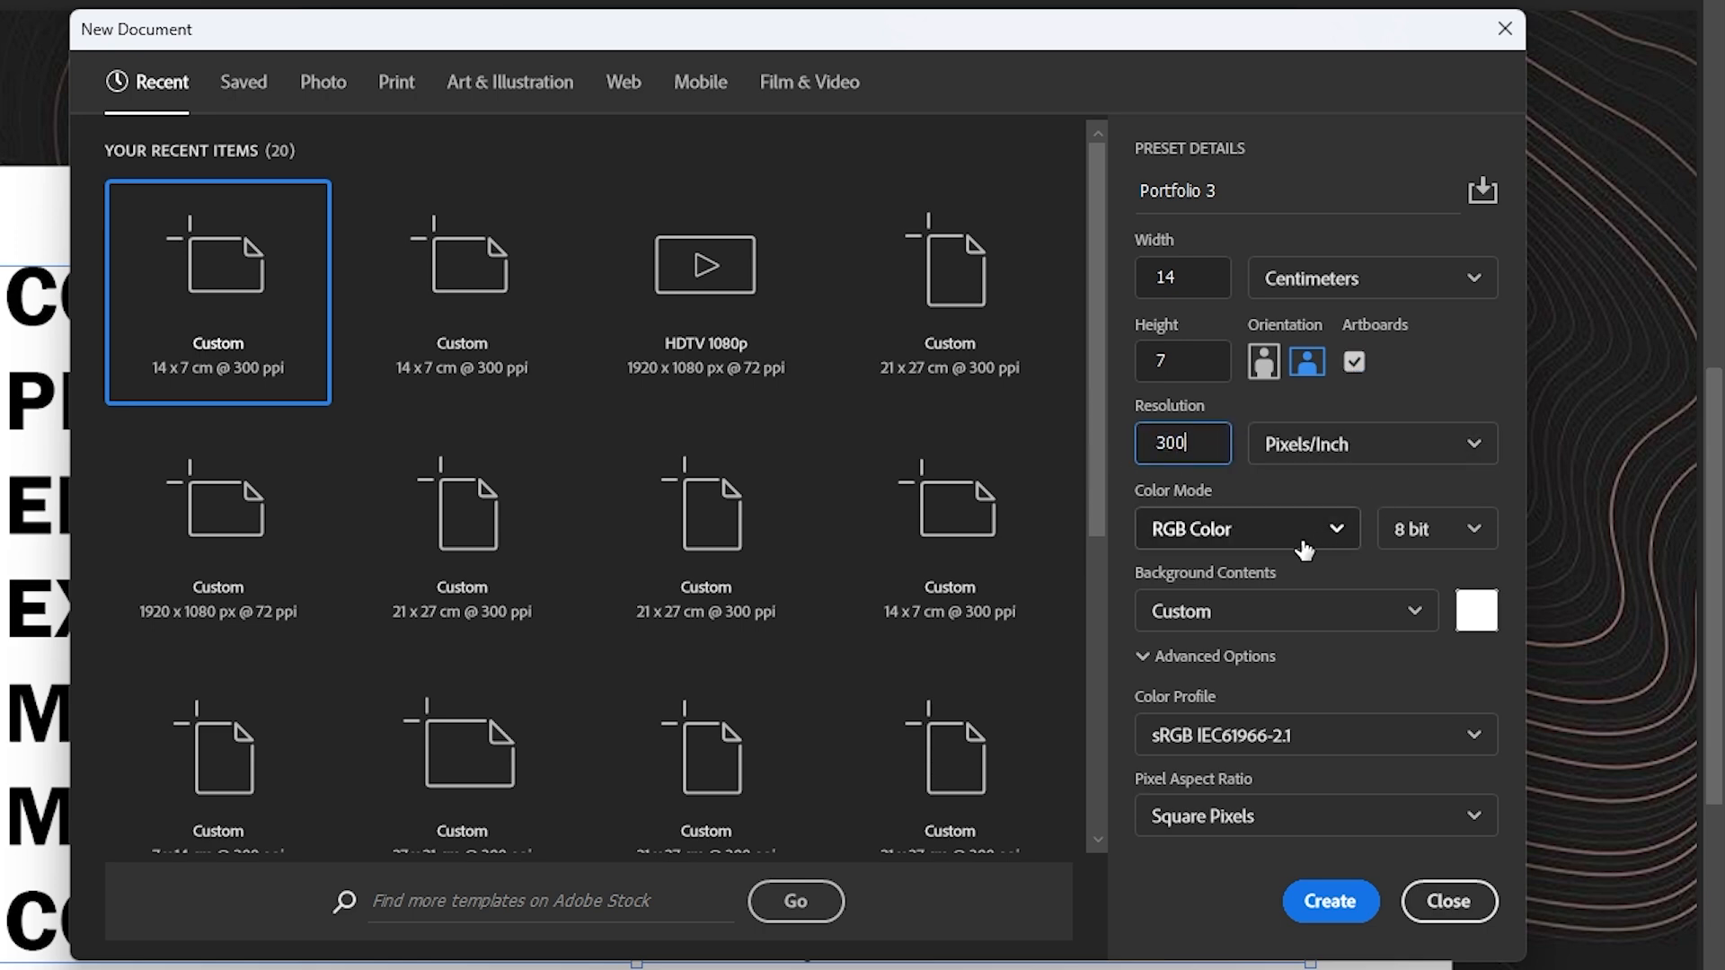
pyautogui.click(1454, 533)
pyautogui.click(1453, 532)
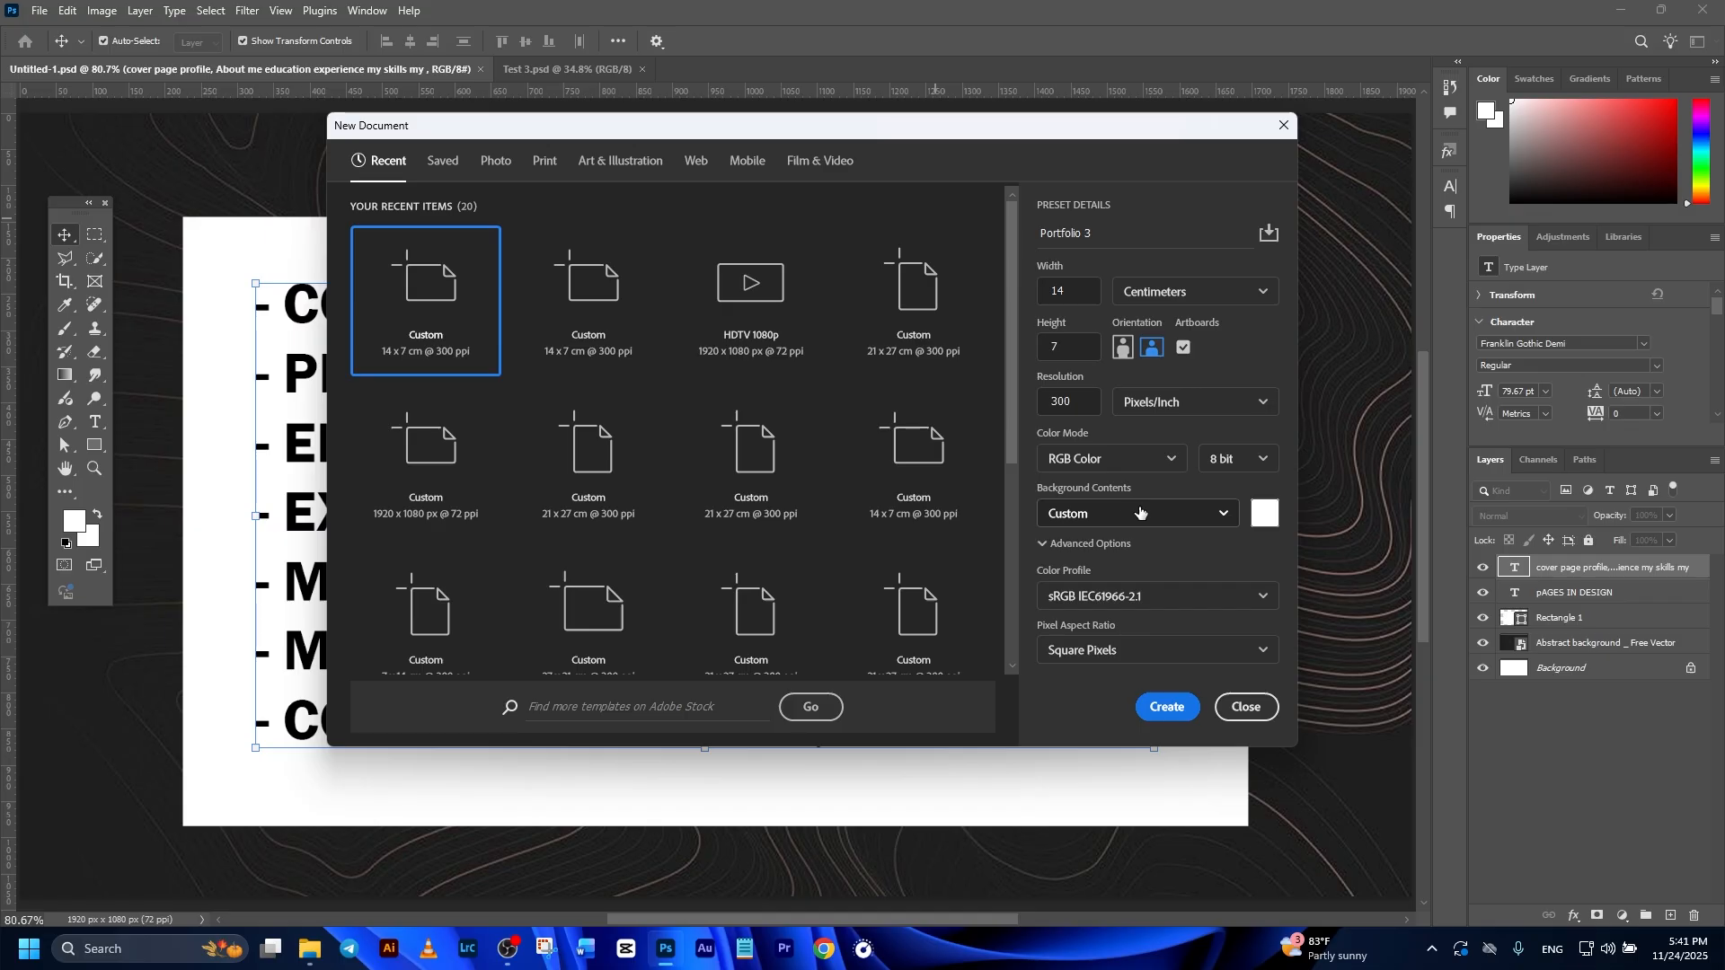
pyautogui.click(1263, 514)
pyautogui.click(1541, 519)
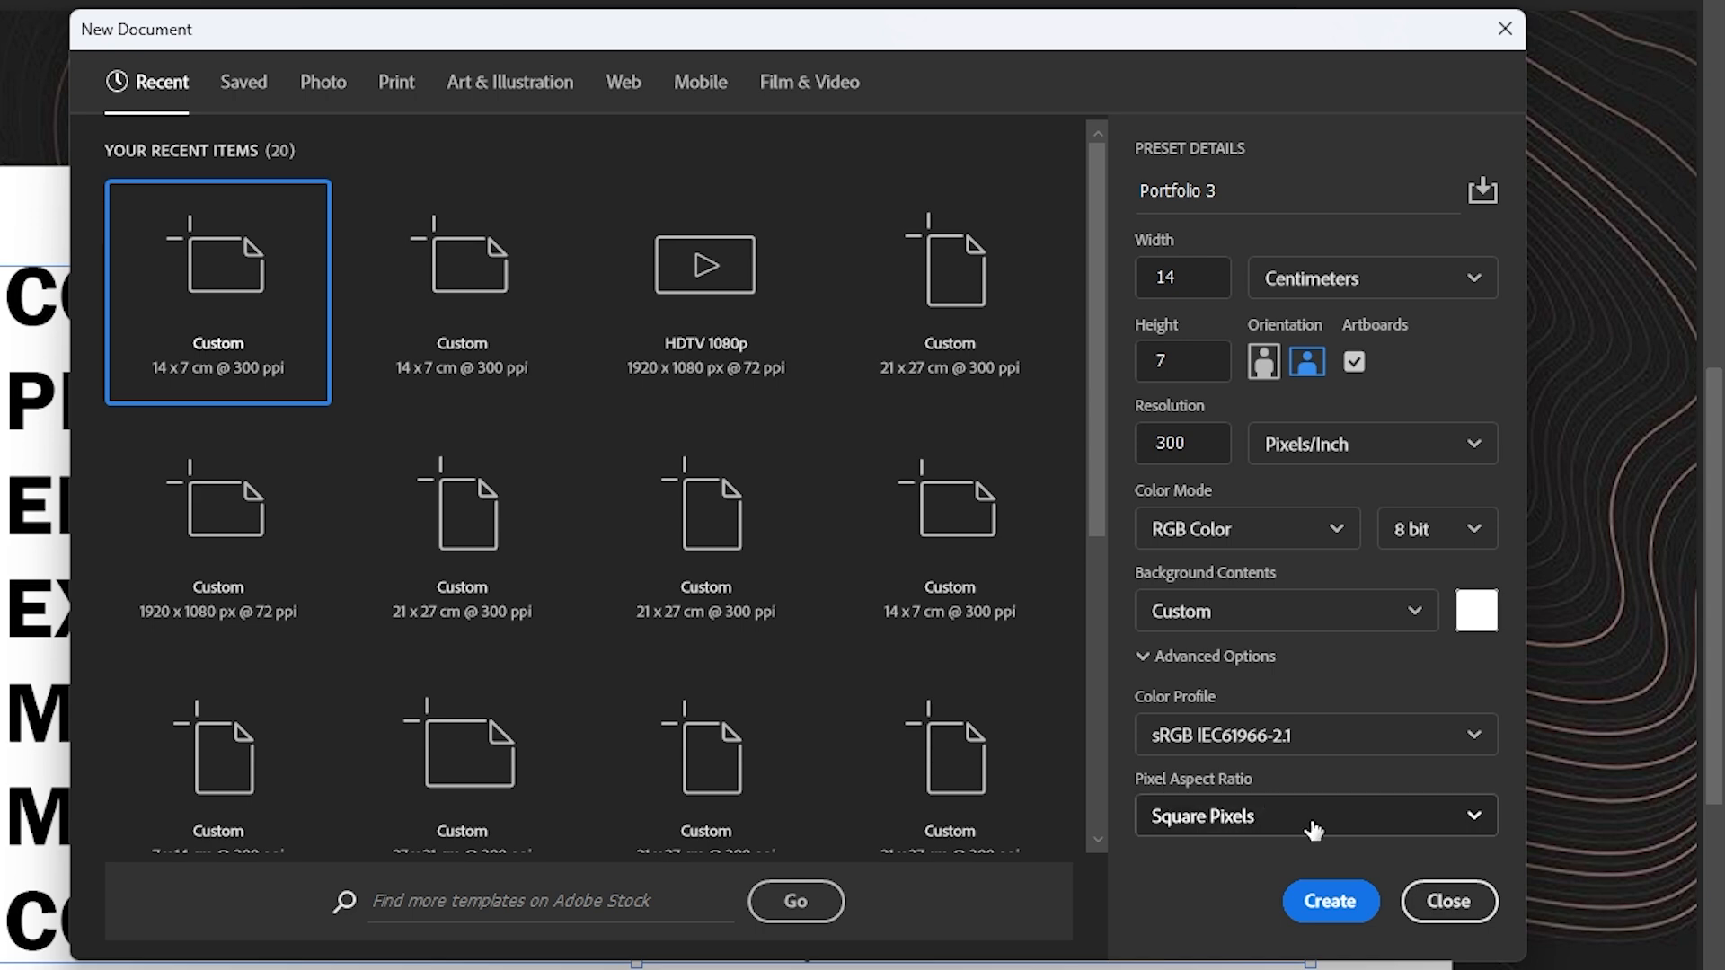
pyautogui.click(1338, 904)
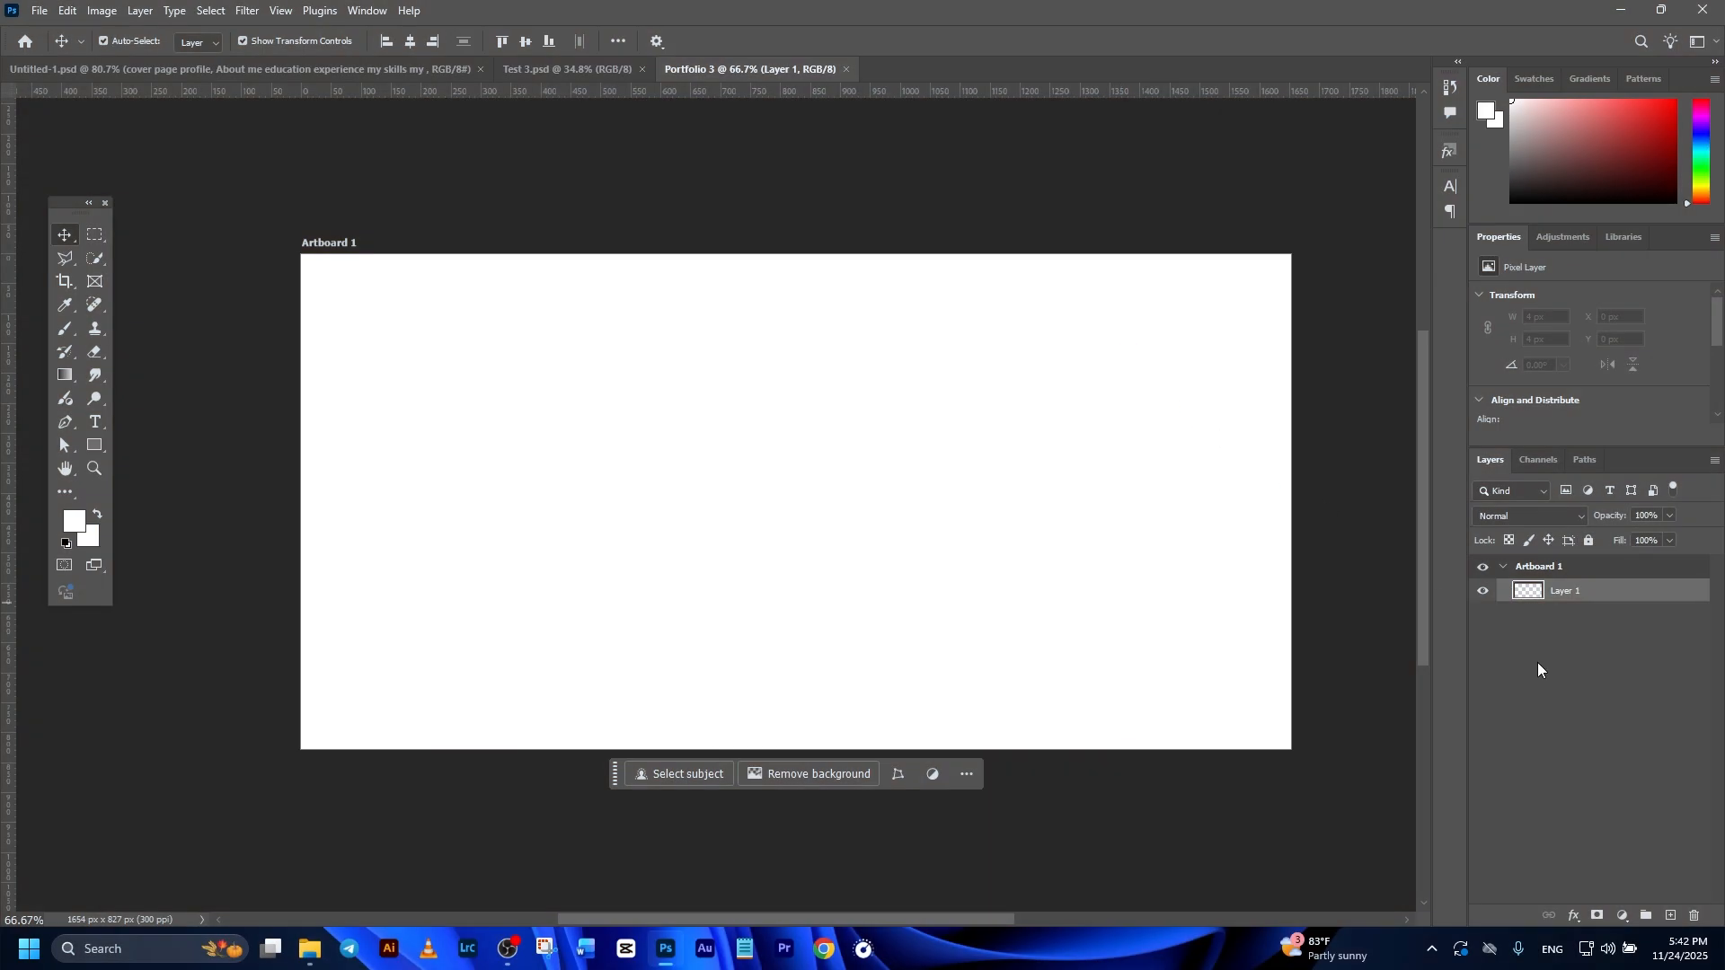
pyautogui.click(1538, 663)
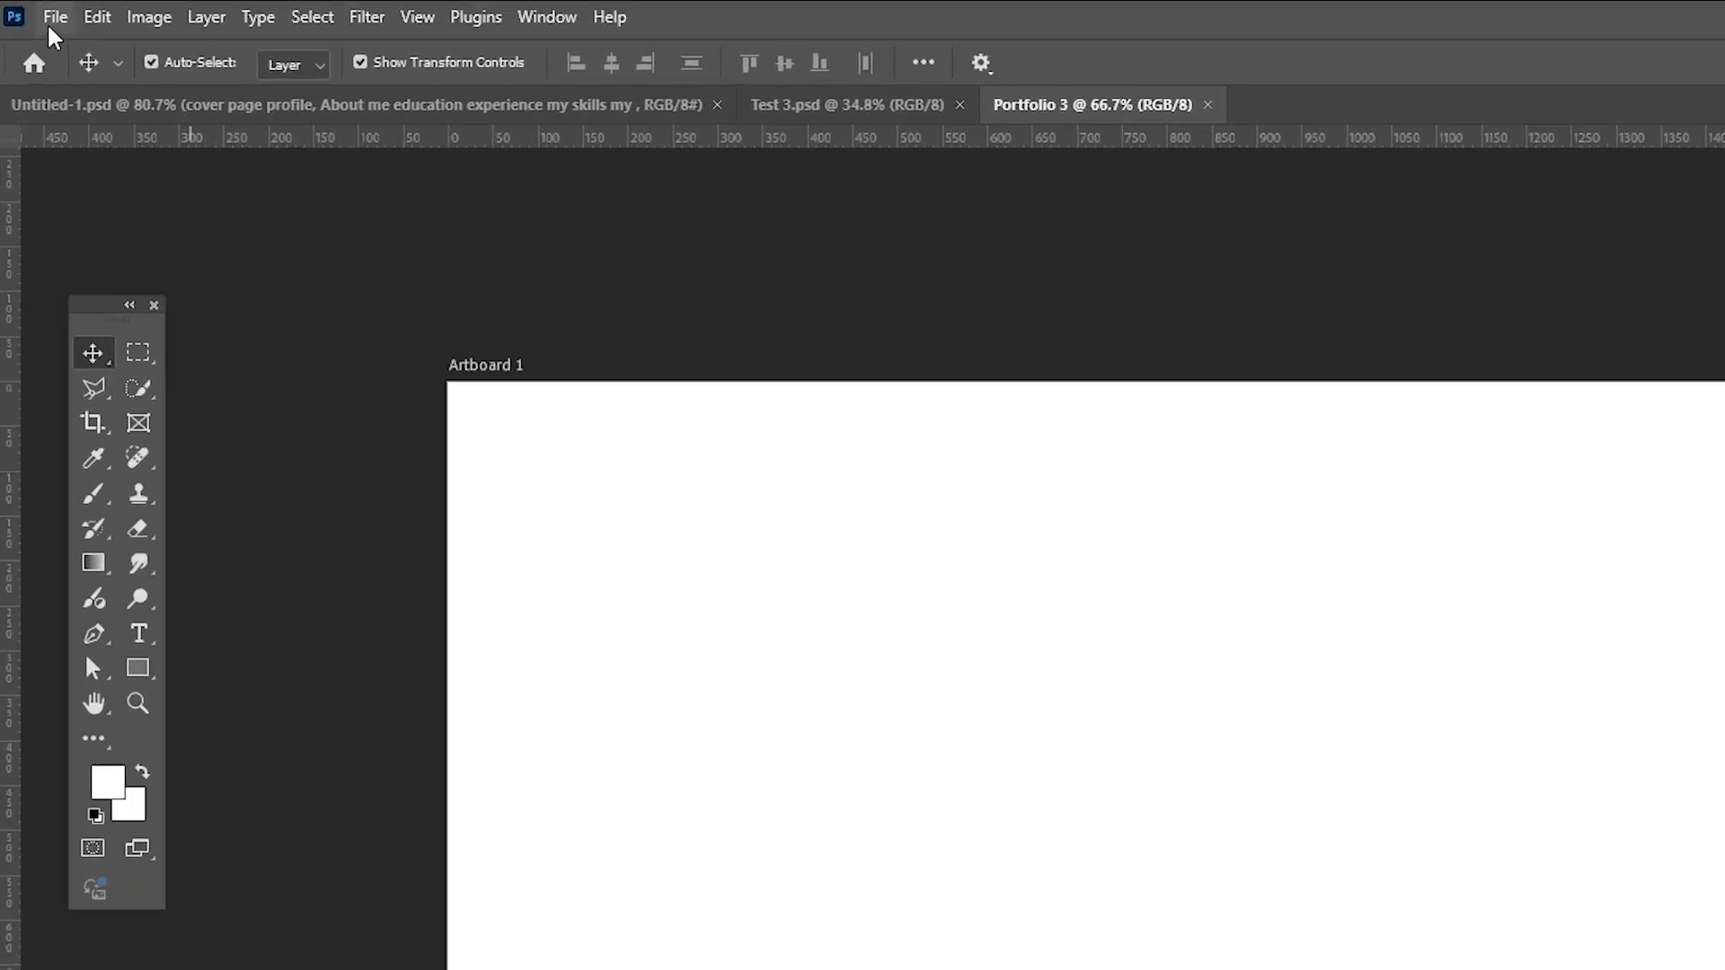
# Step: Save the document as Portfolio 3.psd in Photoshop format in the PORTFOLIO folder
pyautogui.click(39, 10)
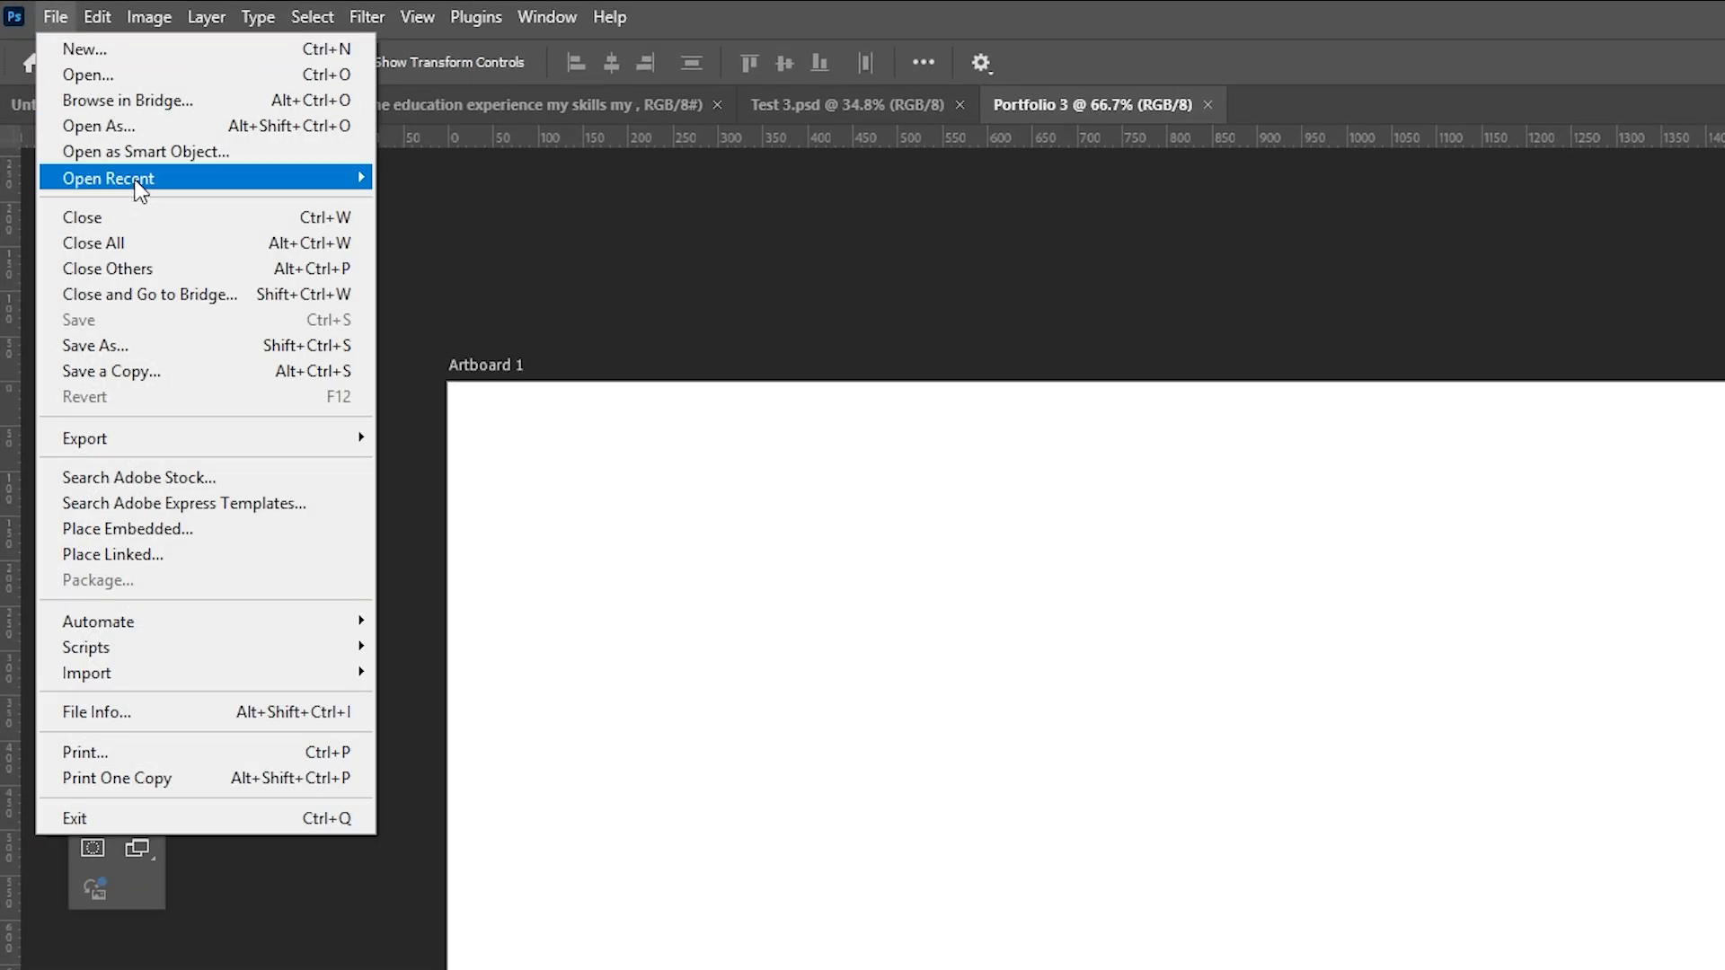
pyautogui.click(132, 346)
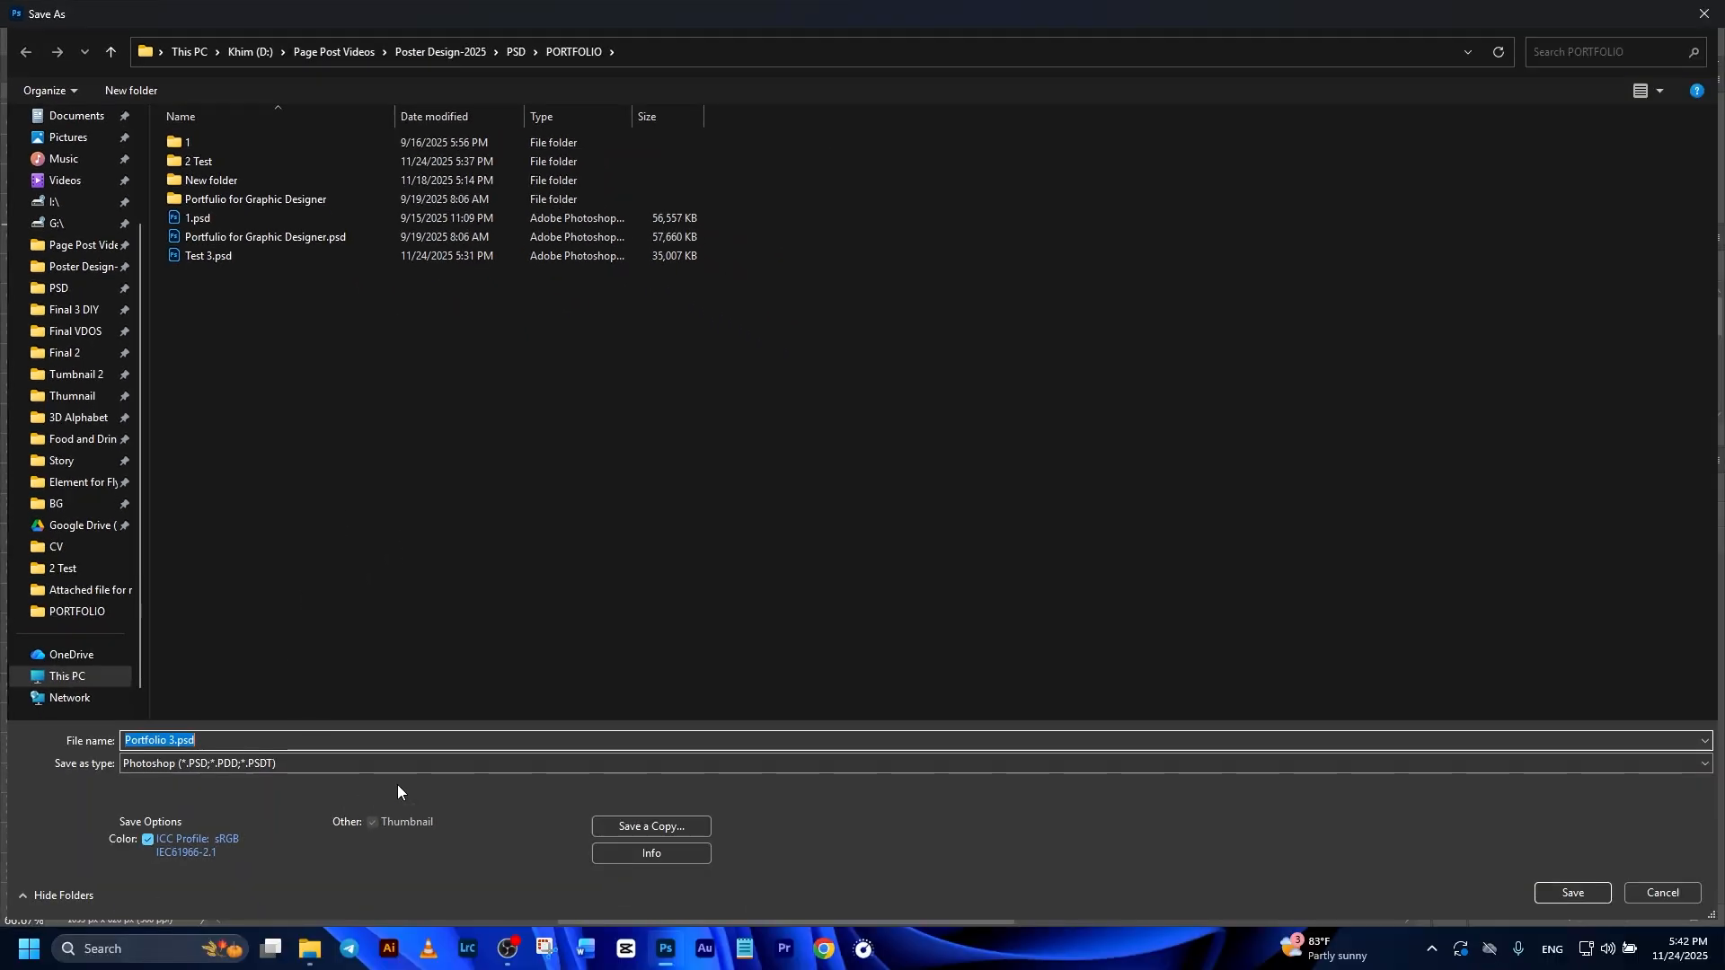
pyautogui.click(263, 740)
pyautogui.click(278, 764)
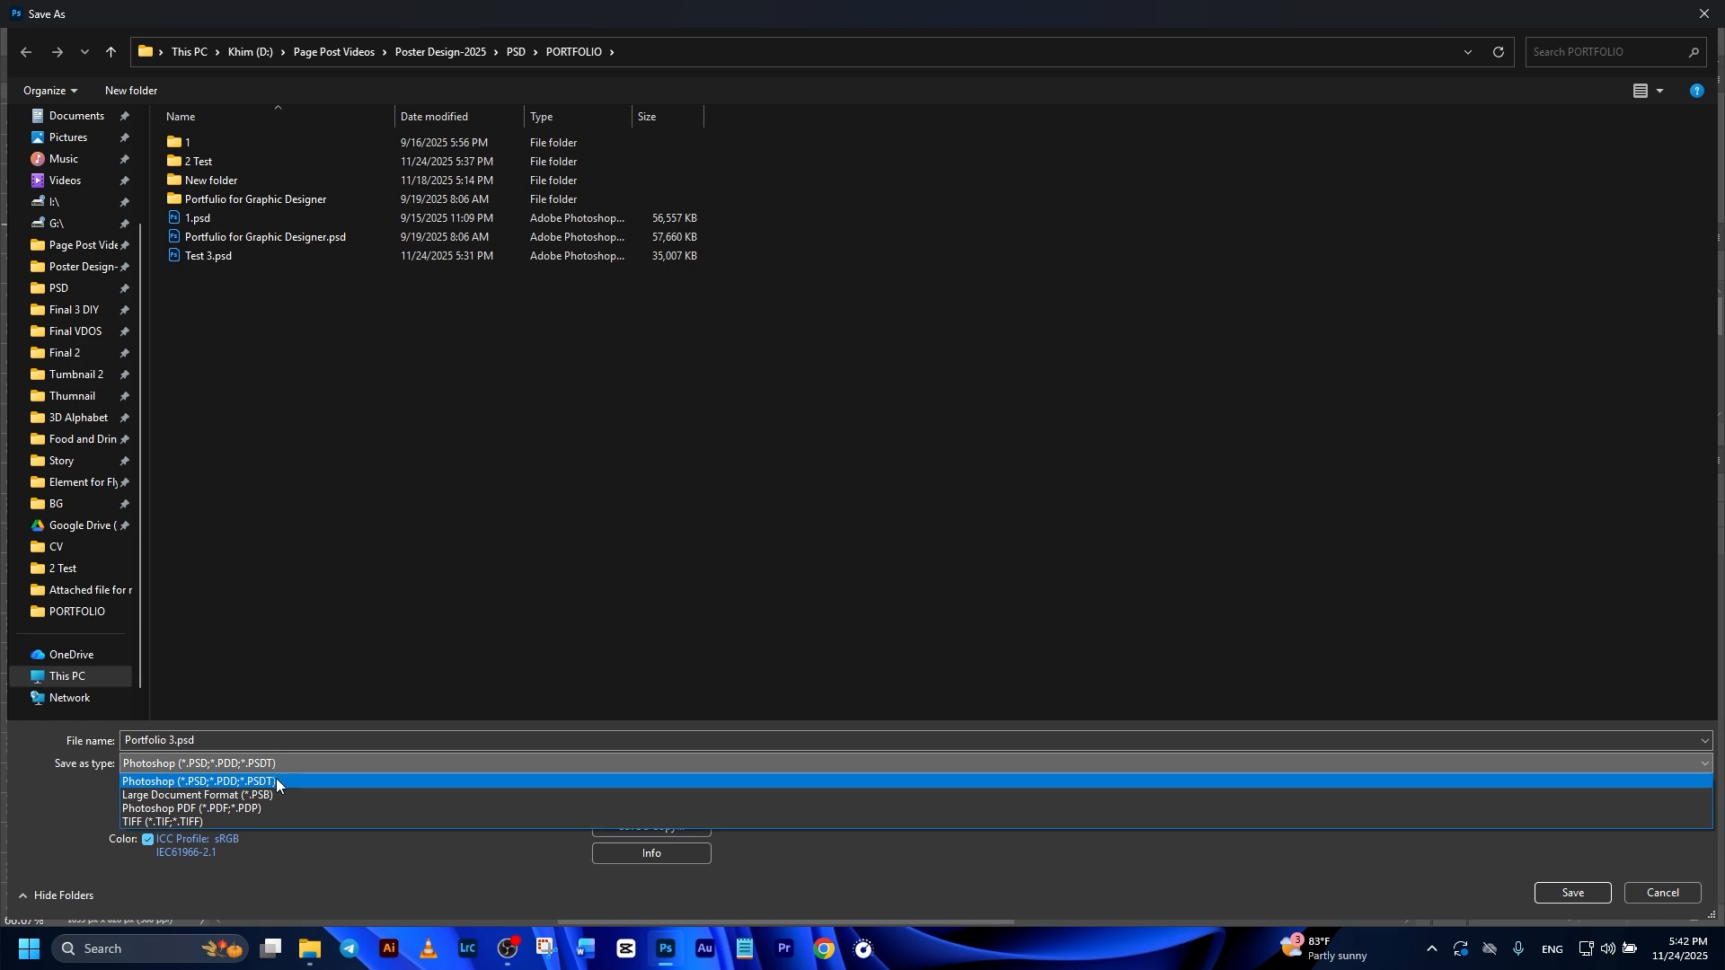
pyautogui.click(262, 782)
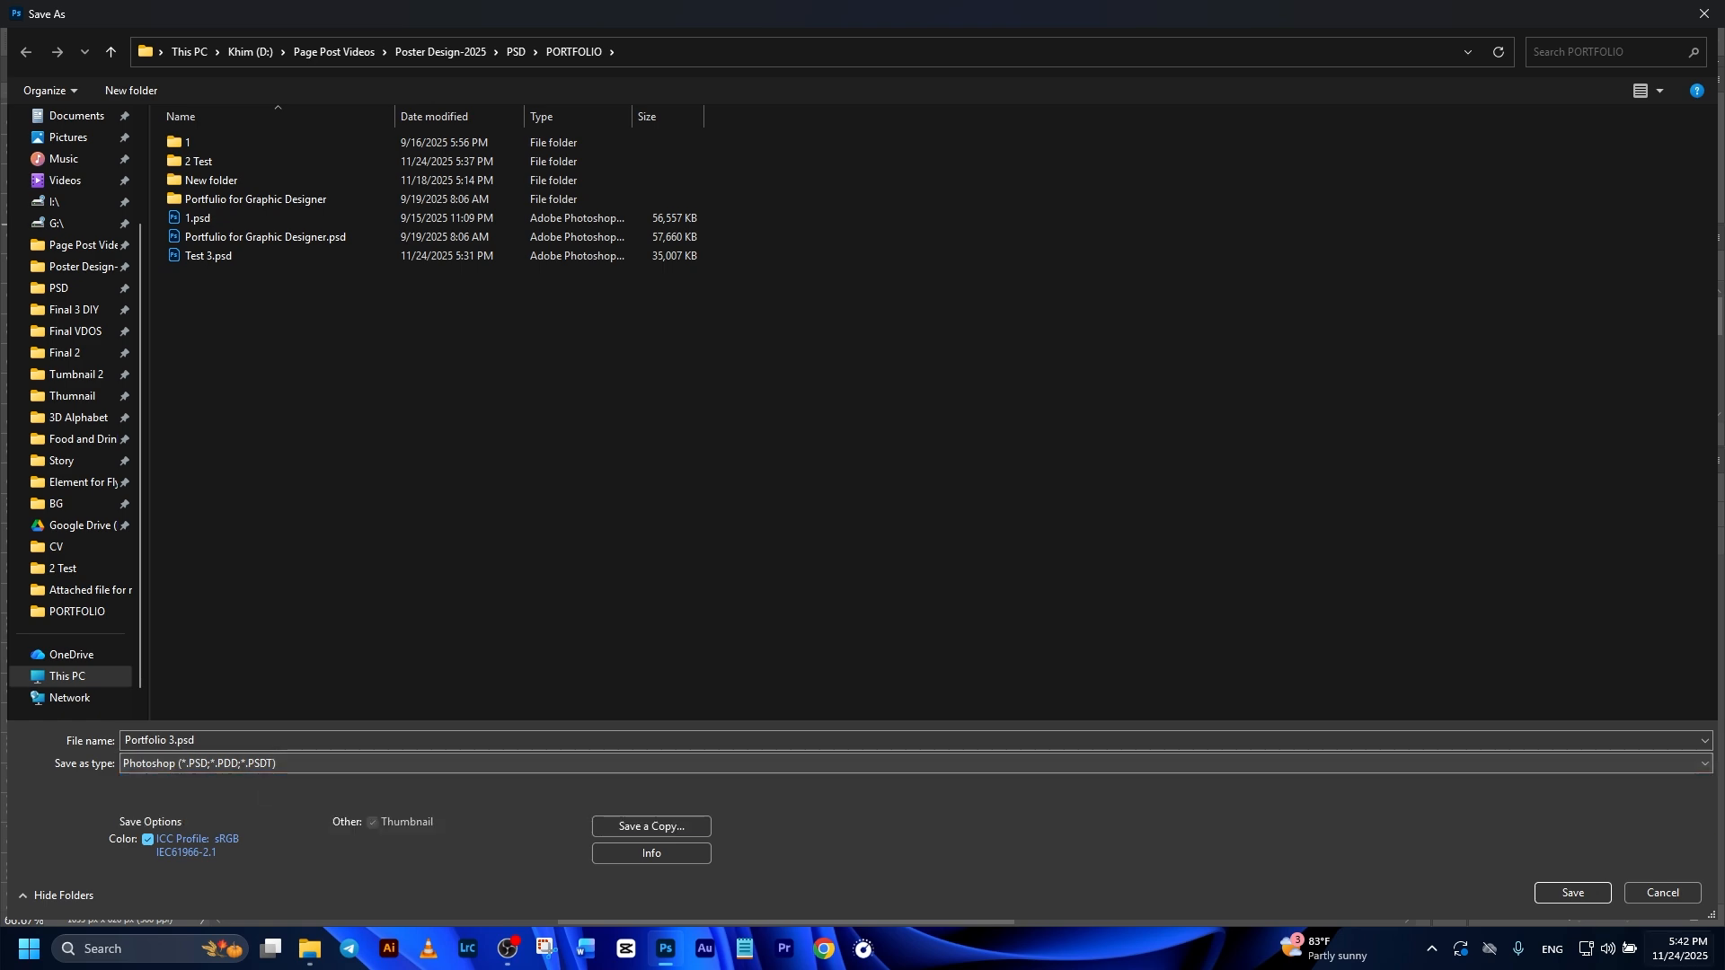
pyautogui.click(1572, 892)
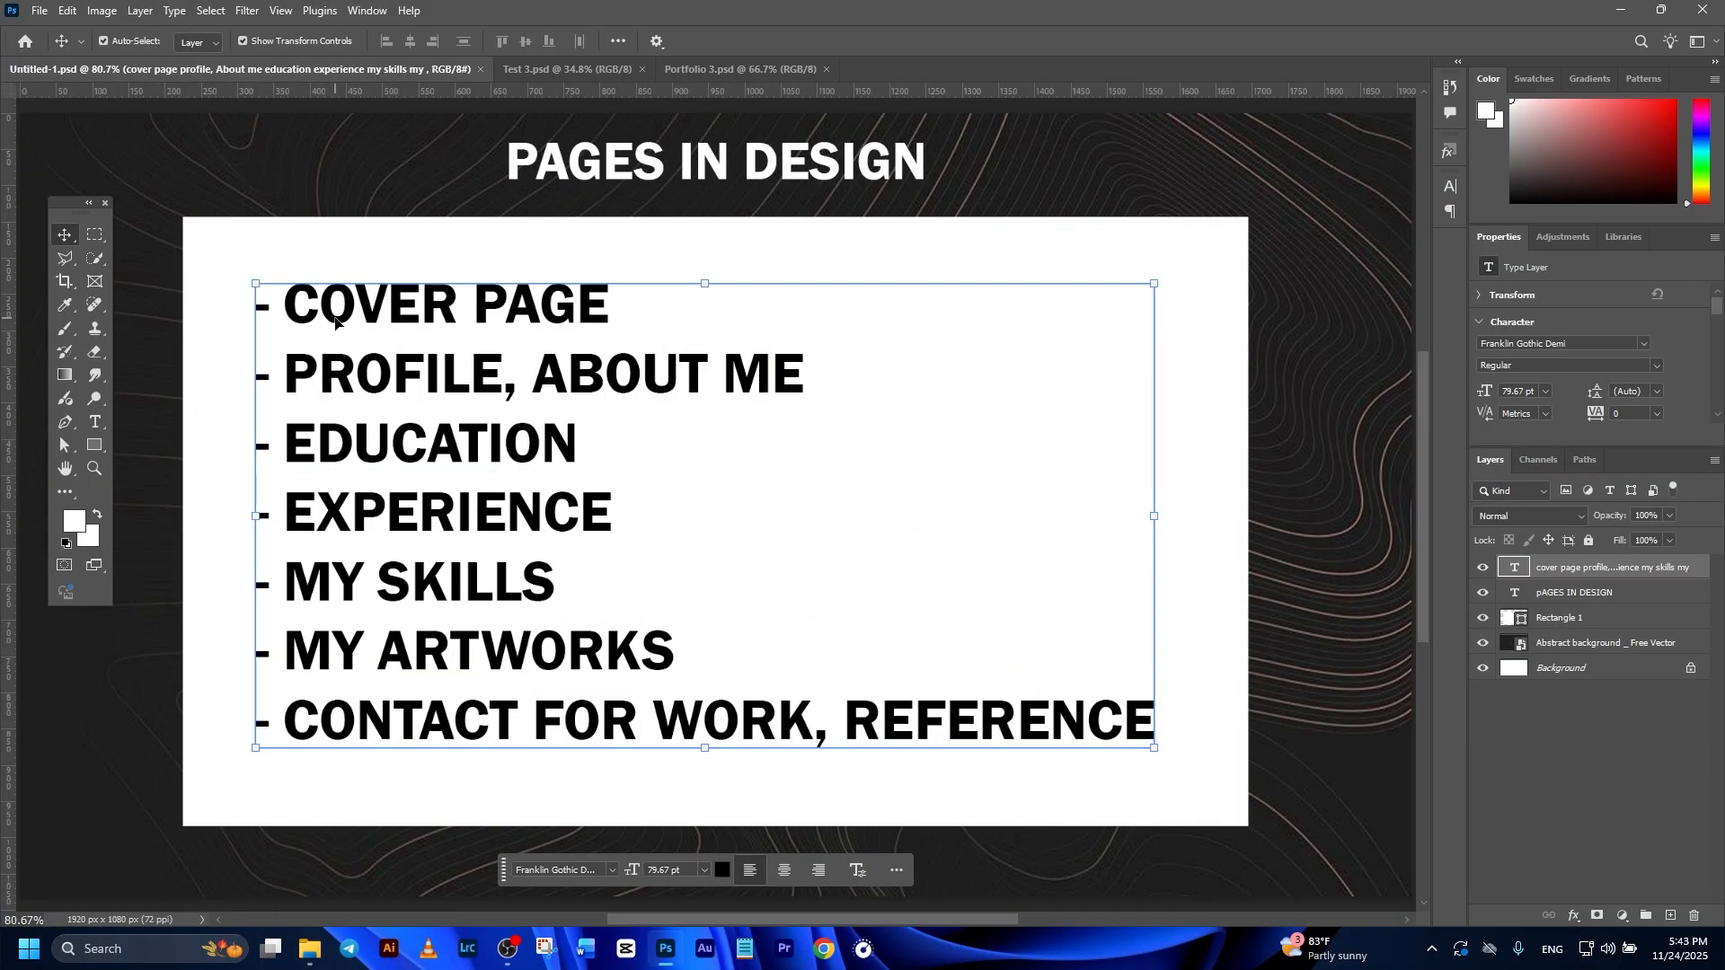
# Step: Rename the artboard in Portfolio 3.psd as Cover Page
pyautogui.click(709, 68)
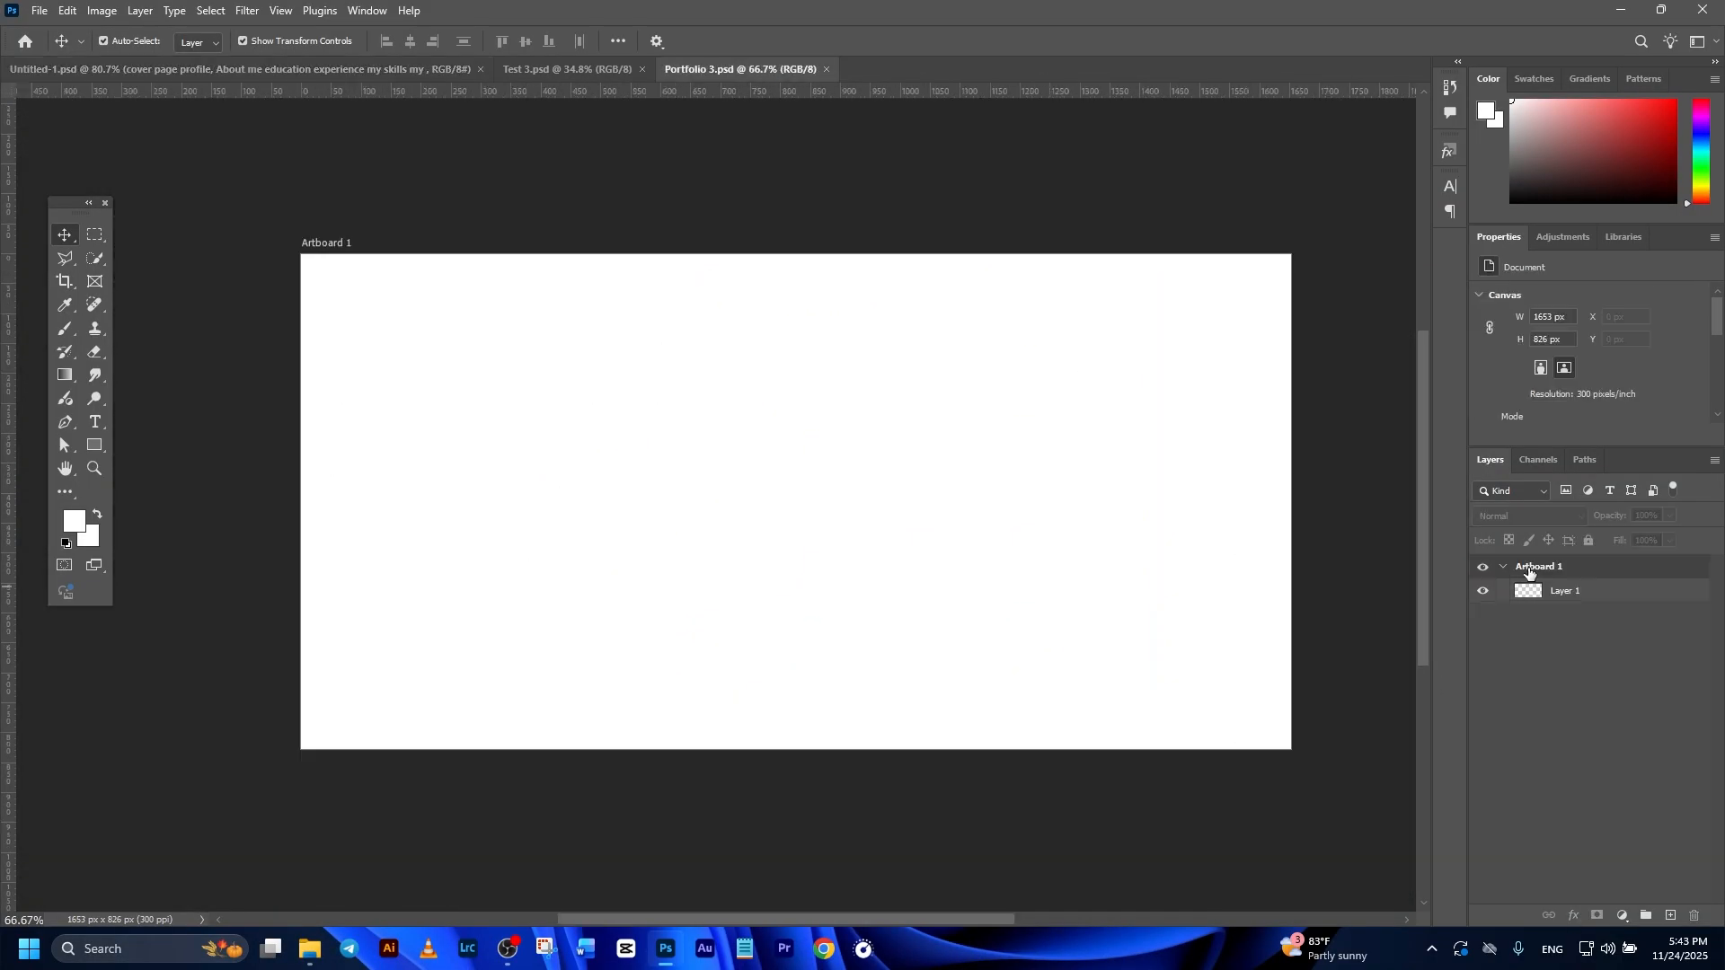
pyautogui.doubleClick(1532, 568)
pyautogui.write('Cover Page')
pyautogui.press('Return')
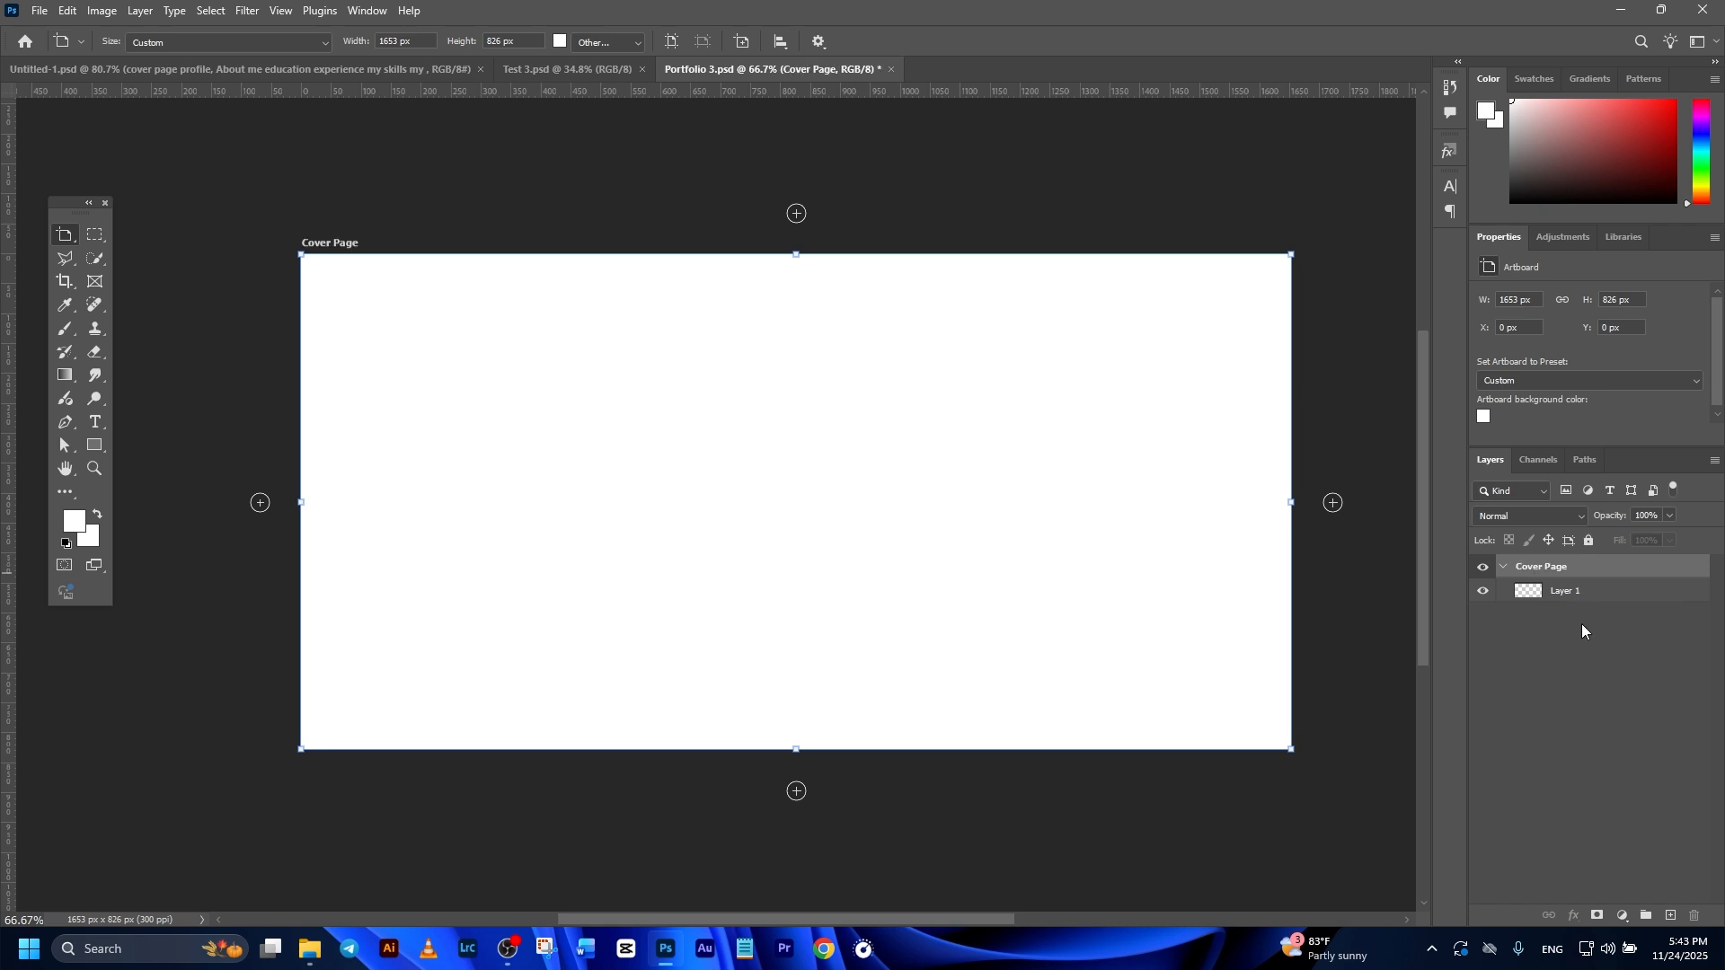
# Step: Add a Solid Color fill layer with the color 2f2f1f to the Cover Page artboard
pyautogui.click(1599, 591)
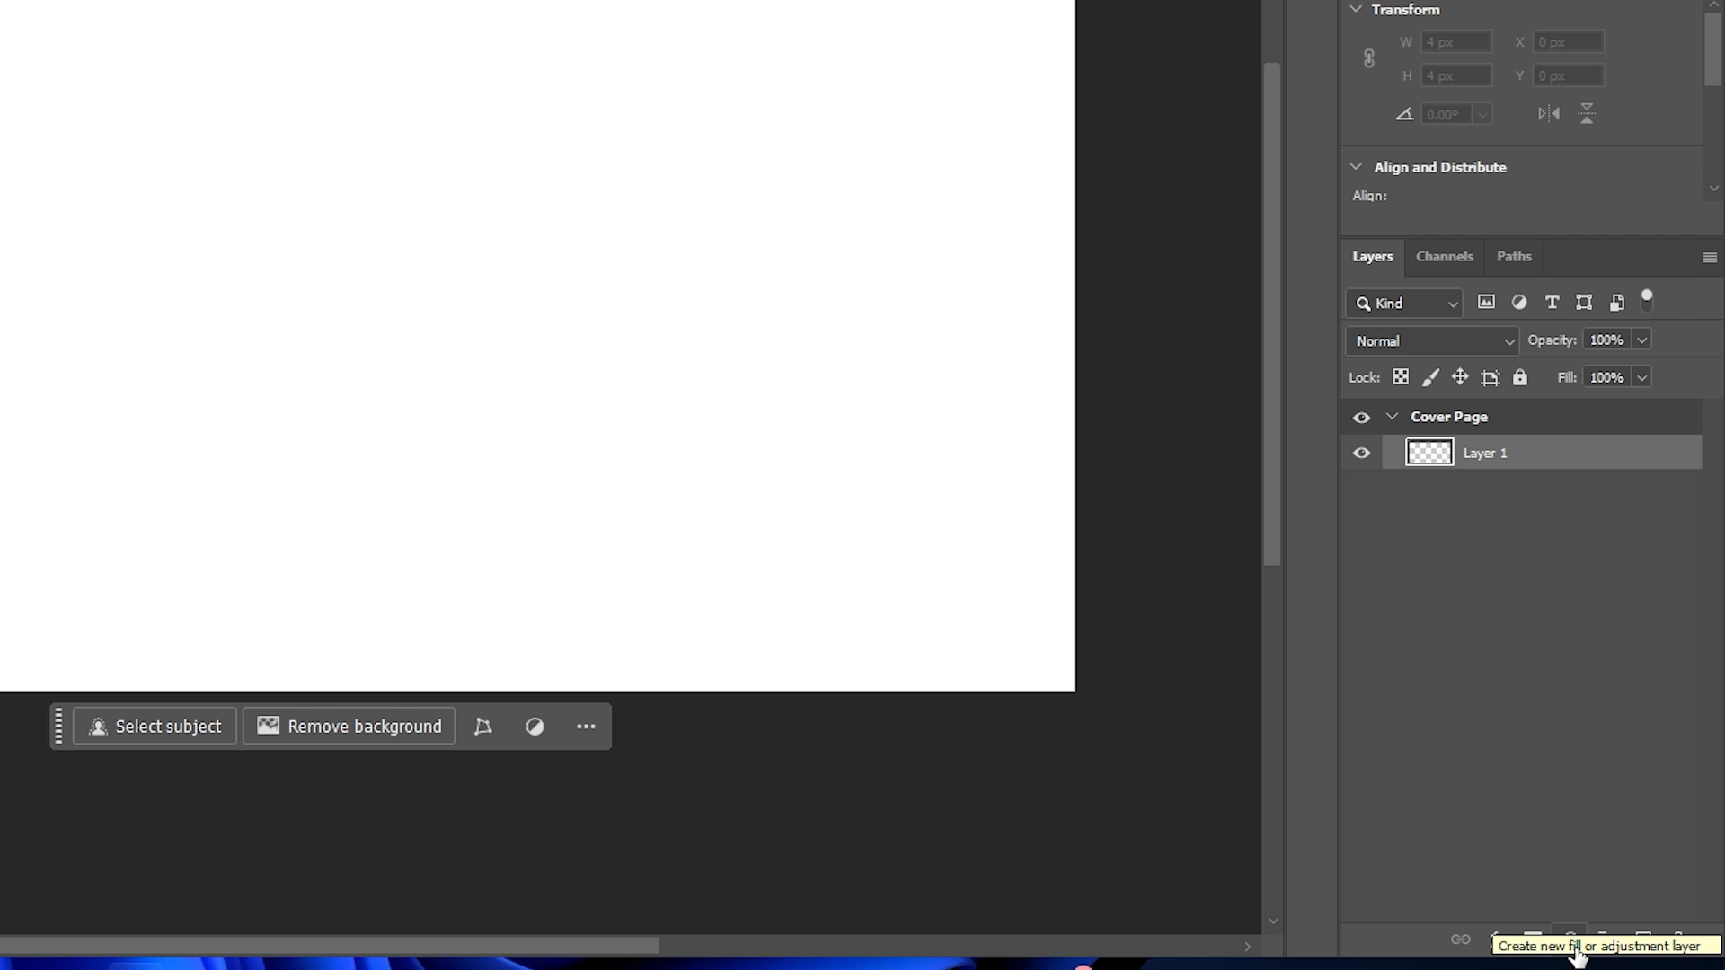
pyautogui.click(1574, 950)
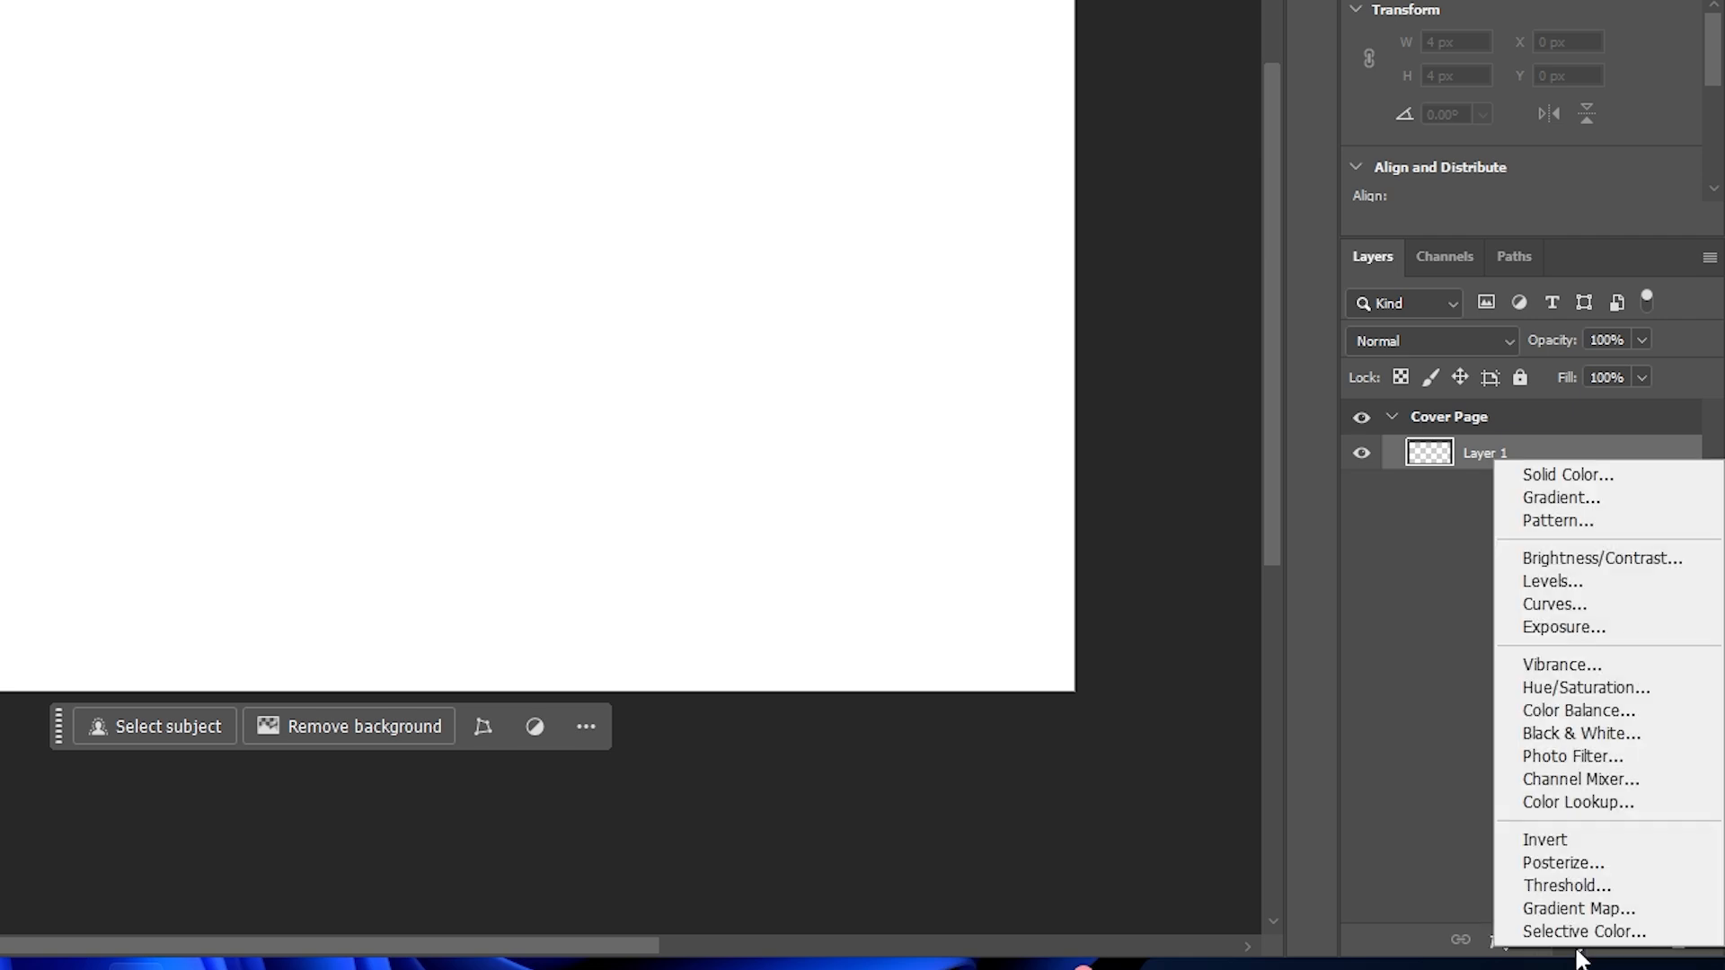
pyautogui.click(1559, 488)
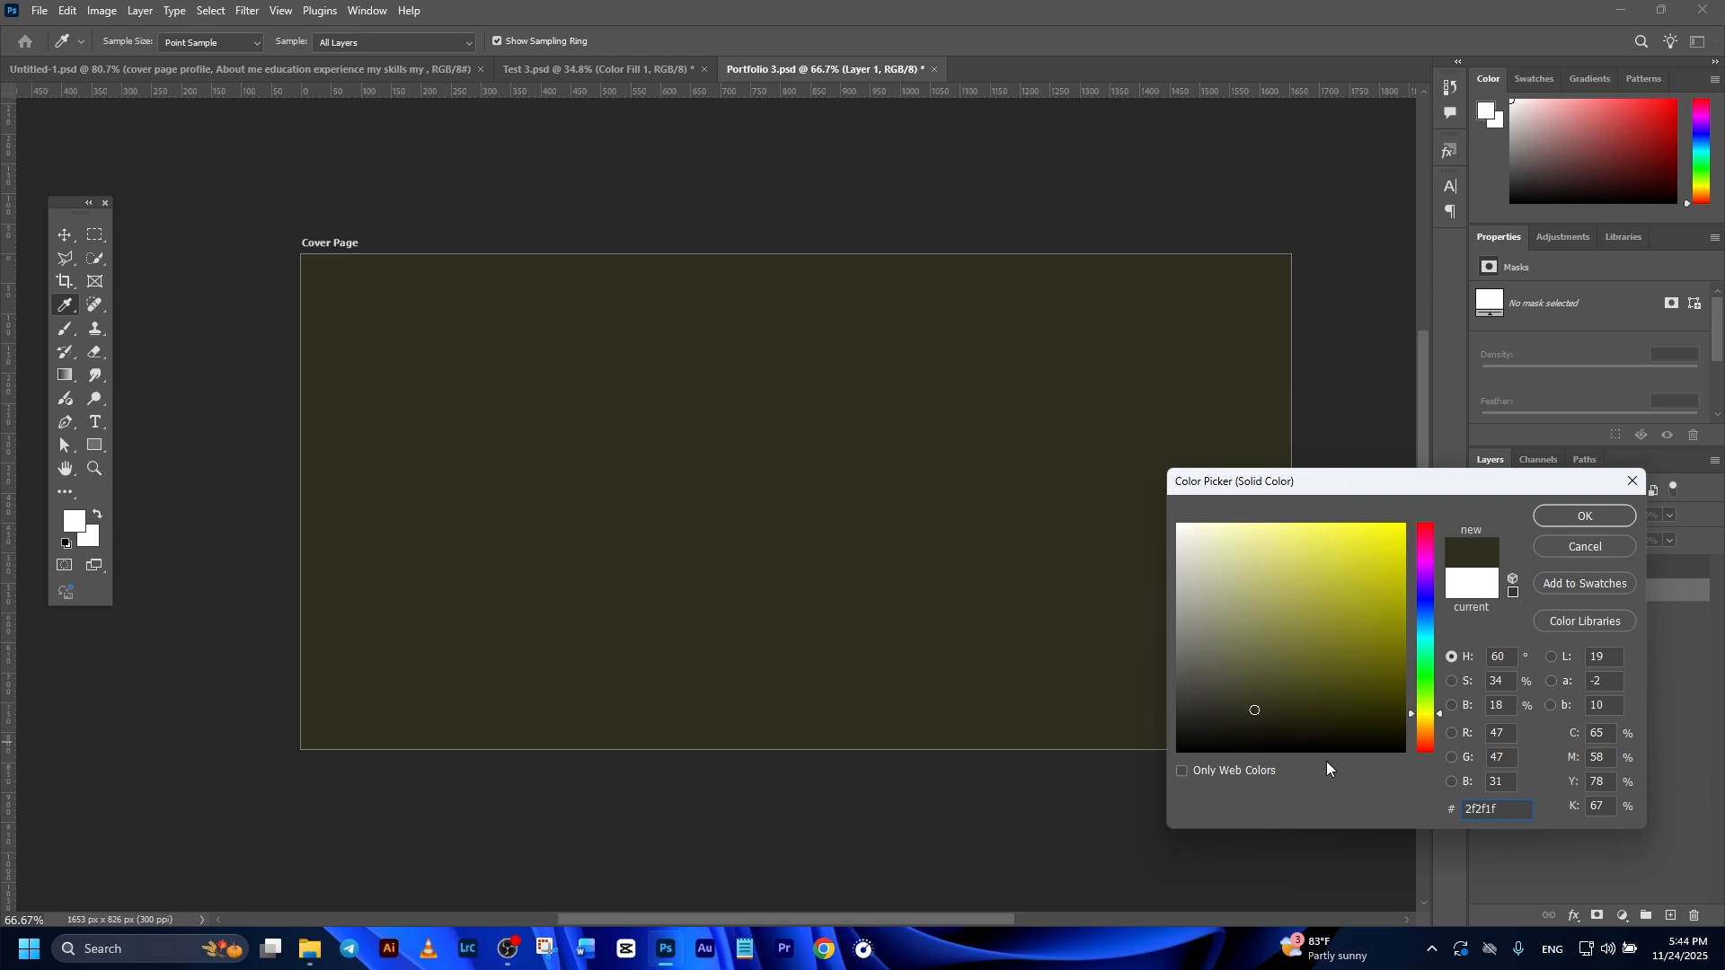
pyautogui.click(1583, 516)
pyautogui.press('v')
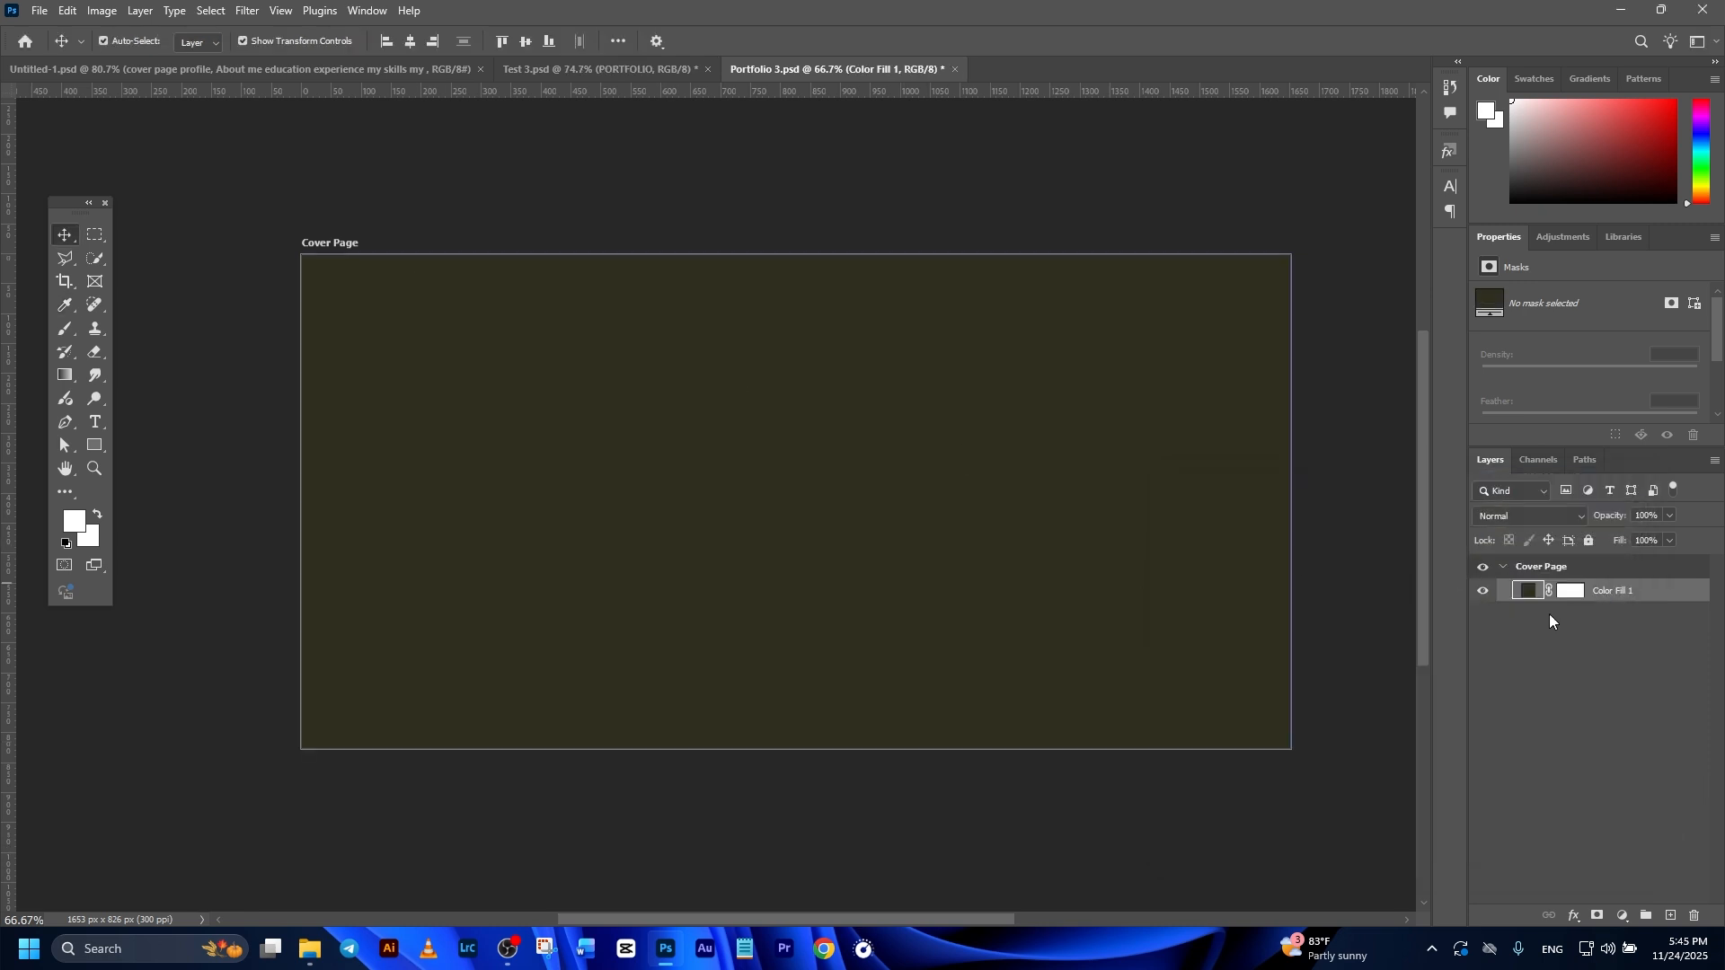
# Step: Add the text PORTFOLIO near the middle of the cover page with the Type tool
pyautogui.moveTo(72, 212); pyautogui.dragTo(196, 242)
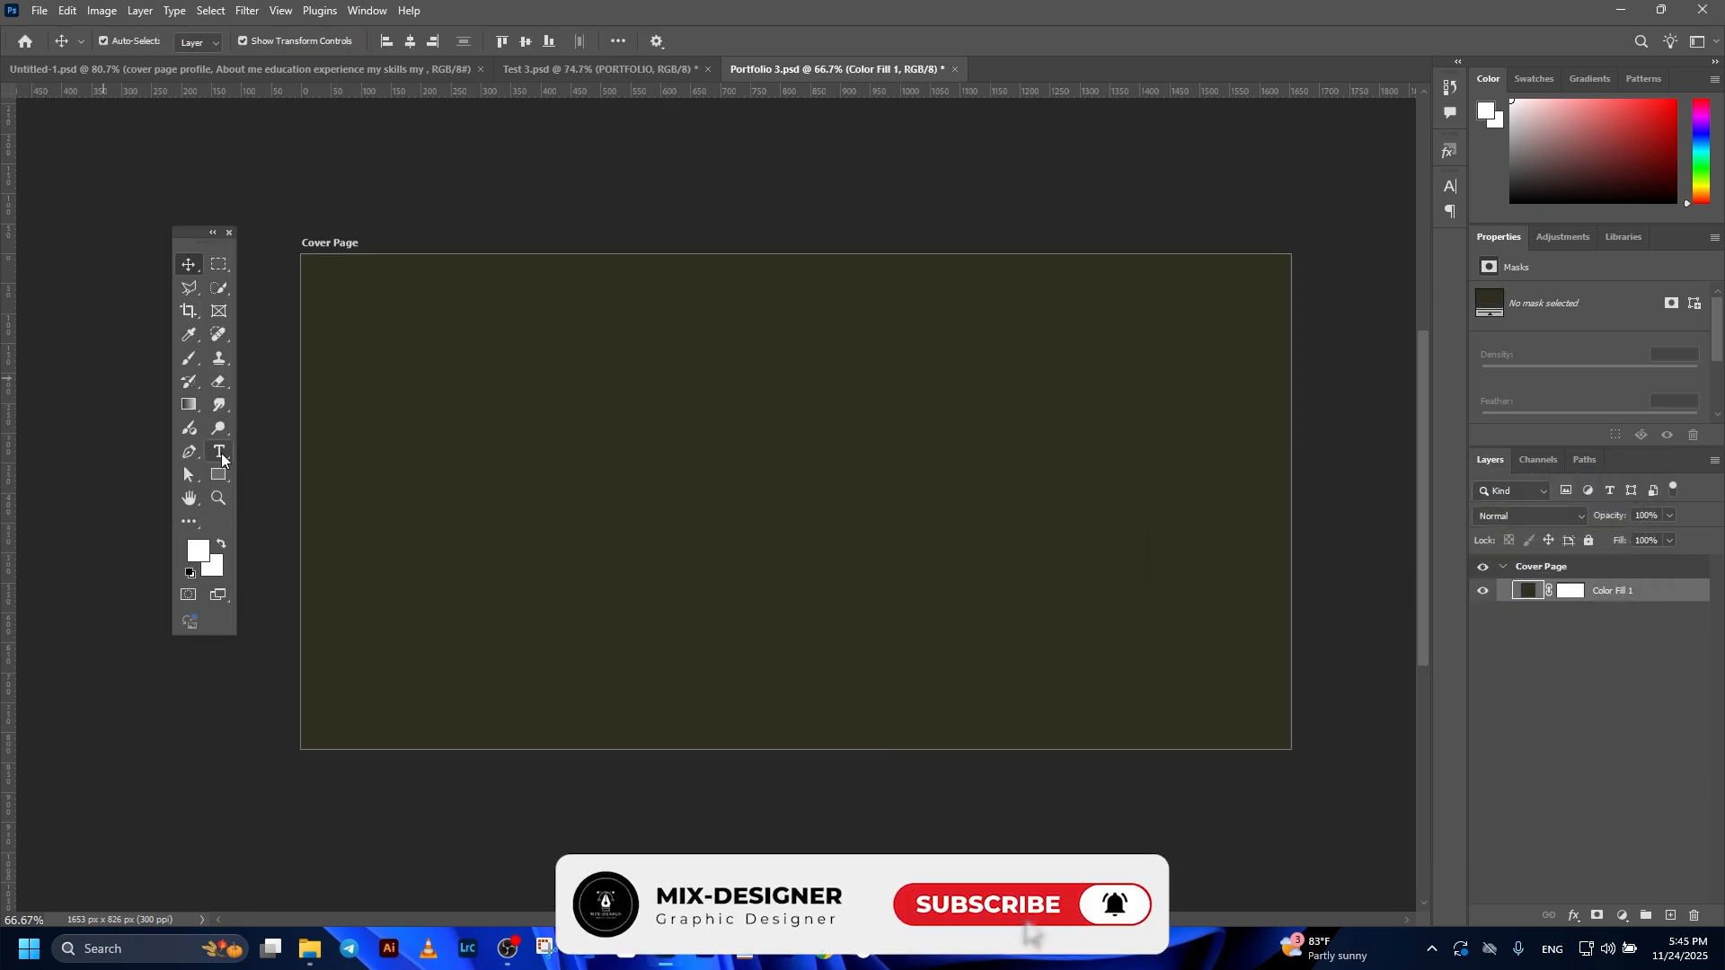
pyautogui.click(222, 452)
pyautogui.click(736, 474)
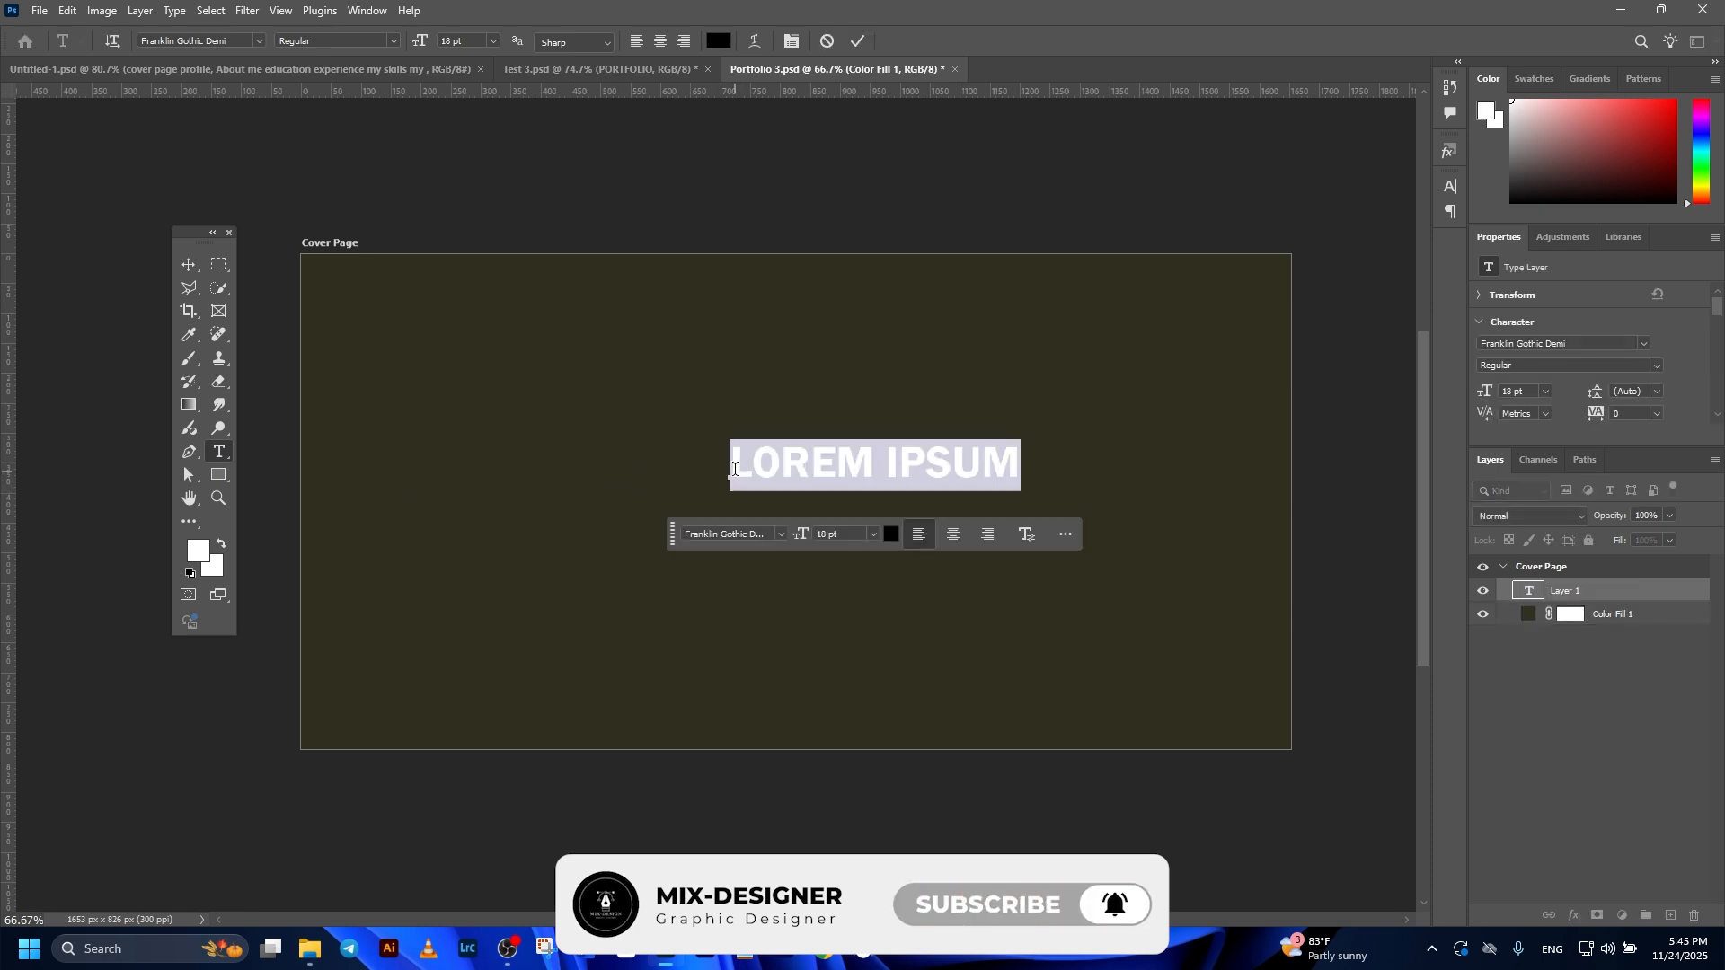
pyautogui.write('POR')
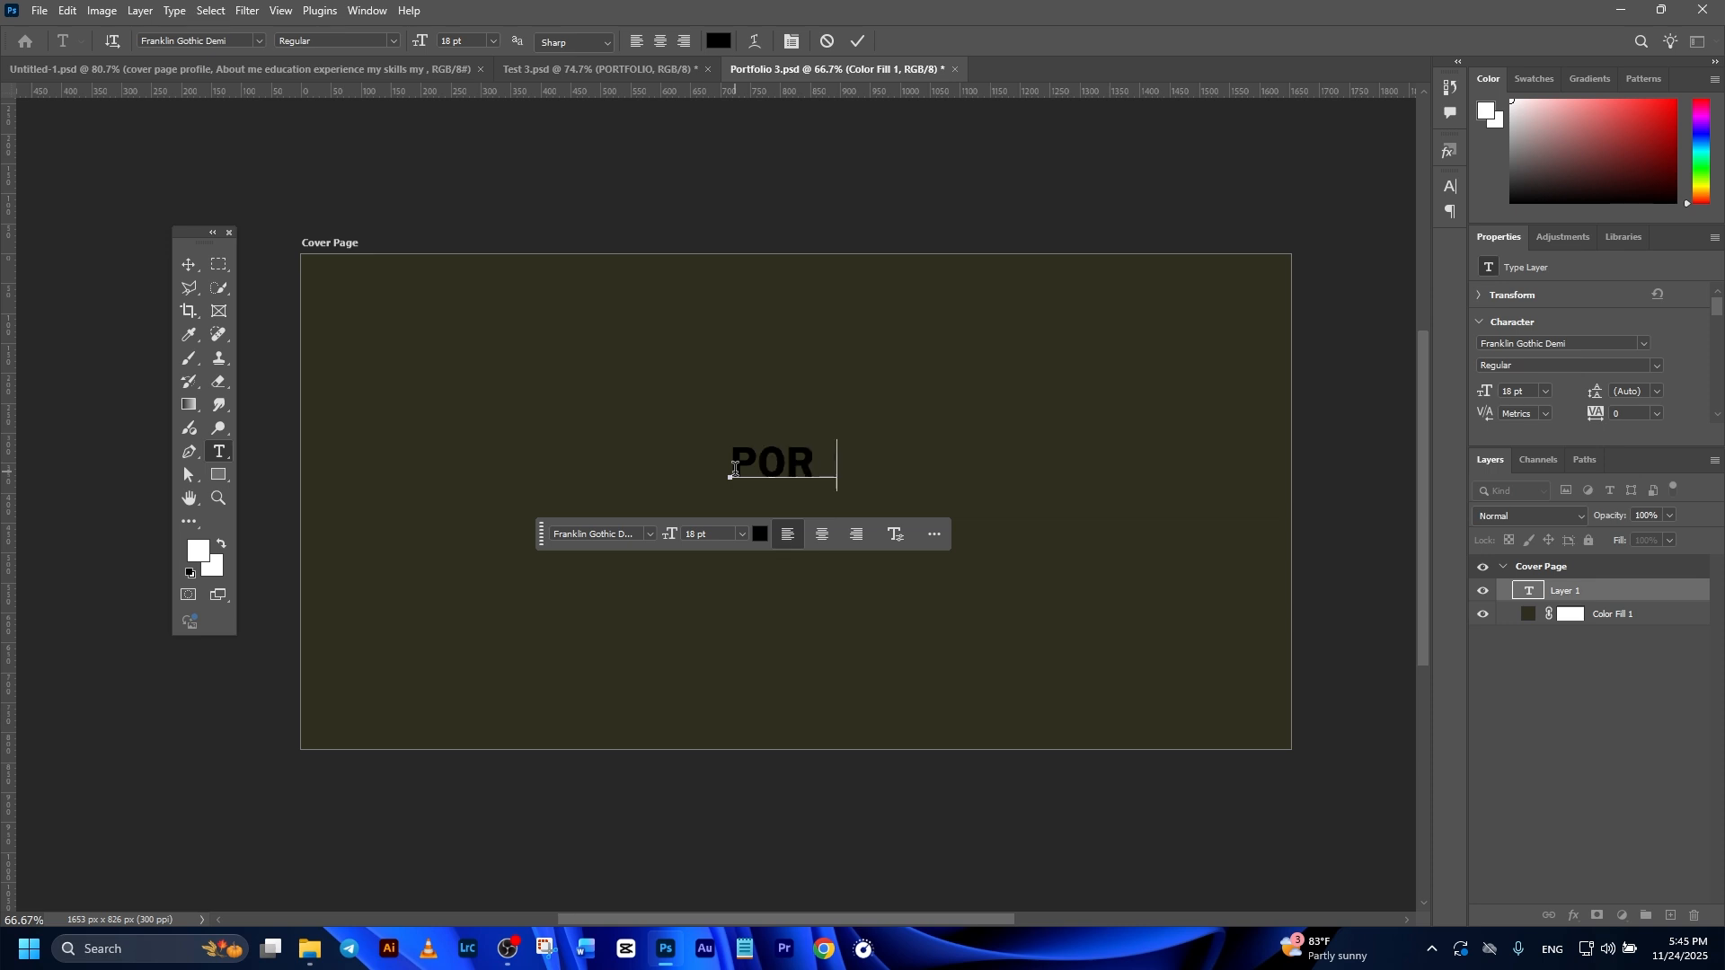
pyautogui.write('FOLIO')
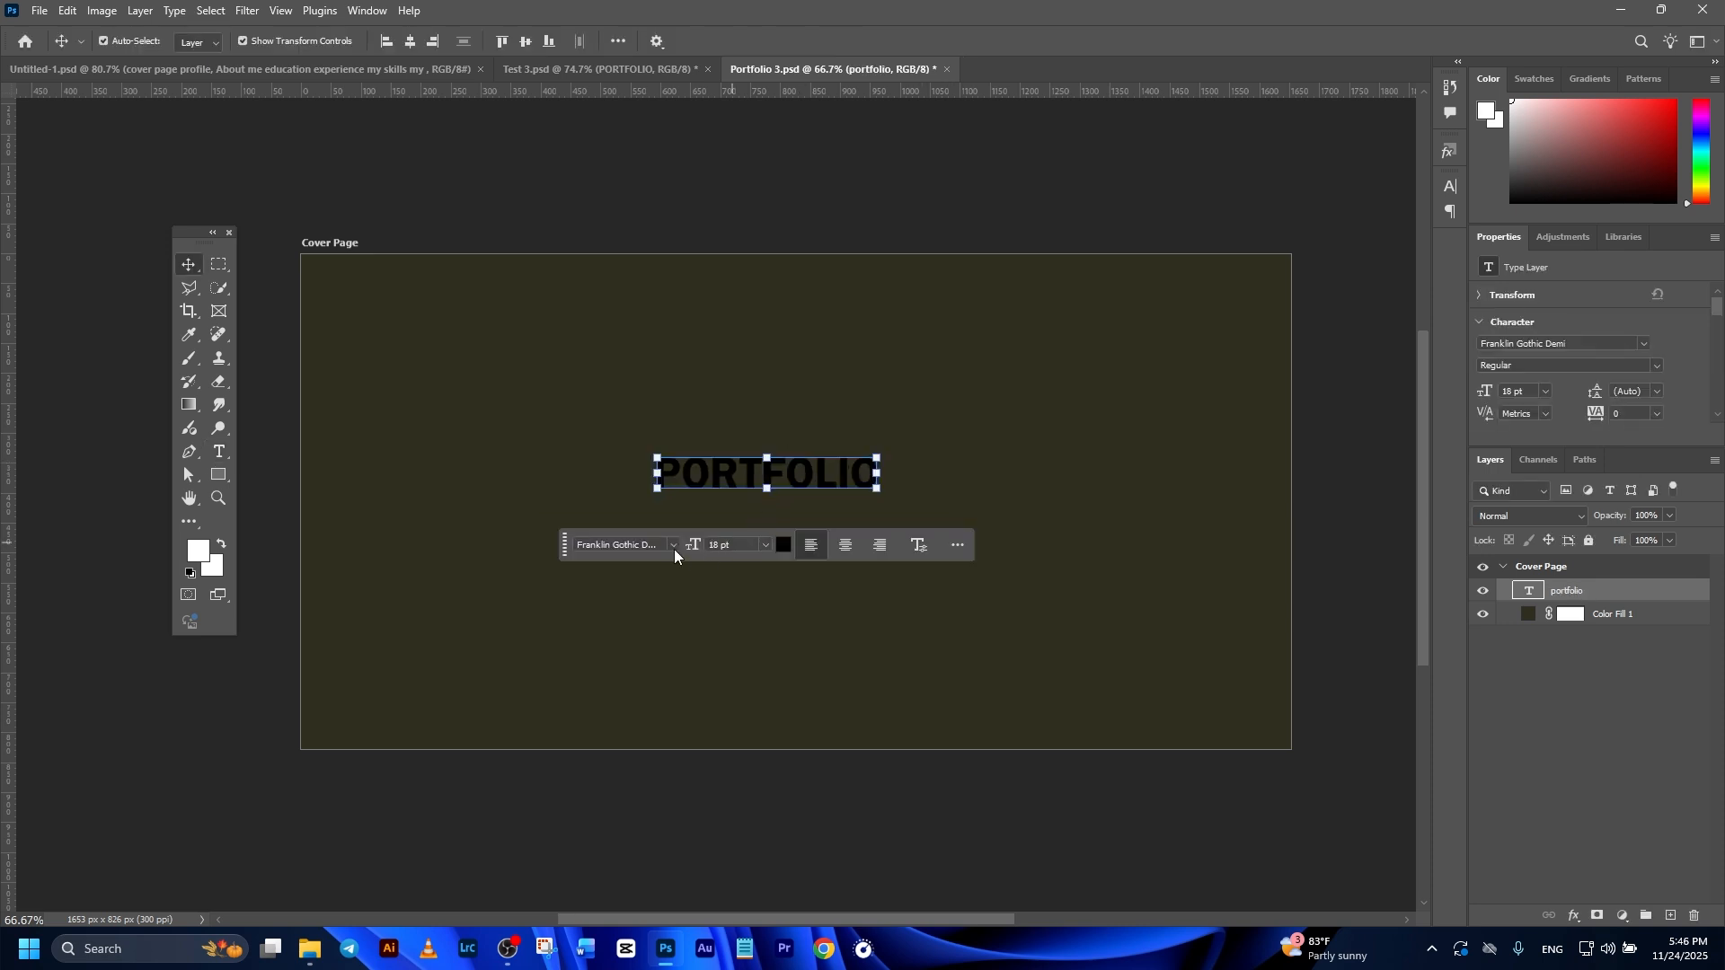
pyautogui.click(674, 547)
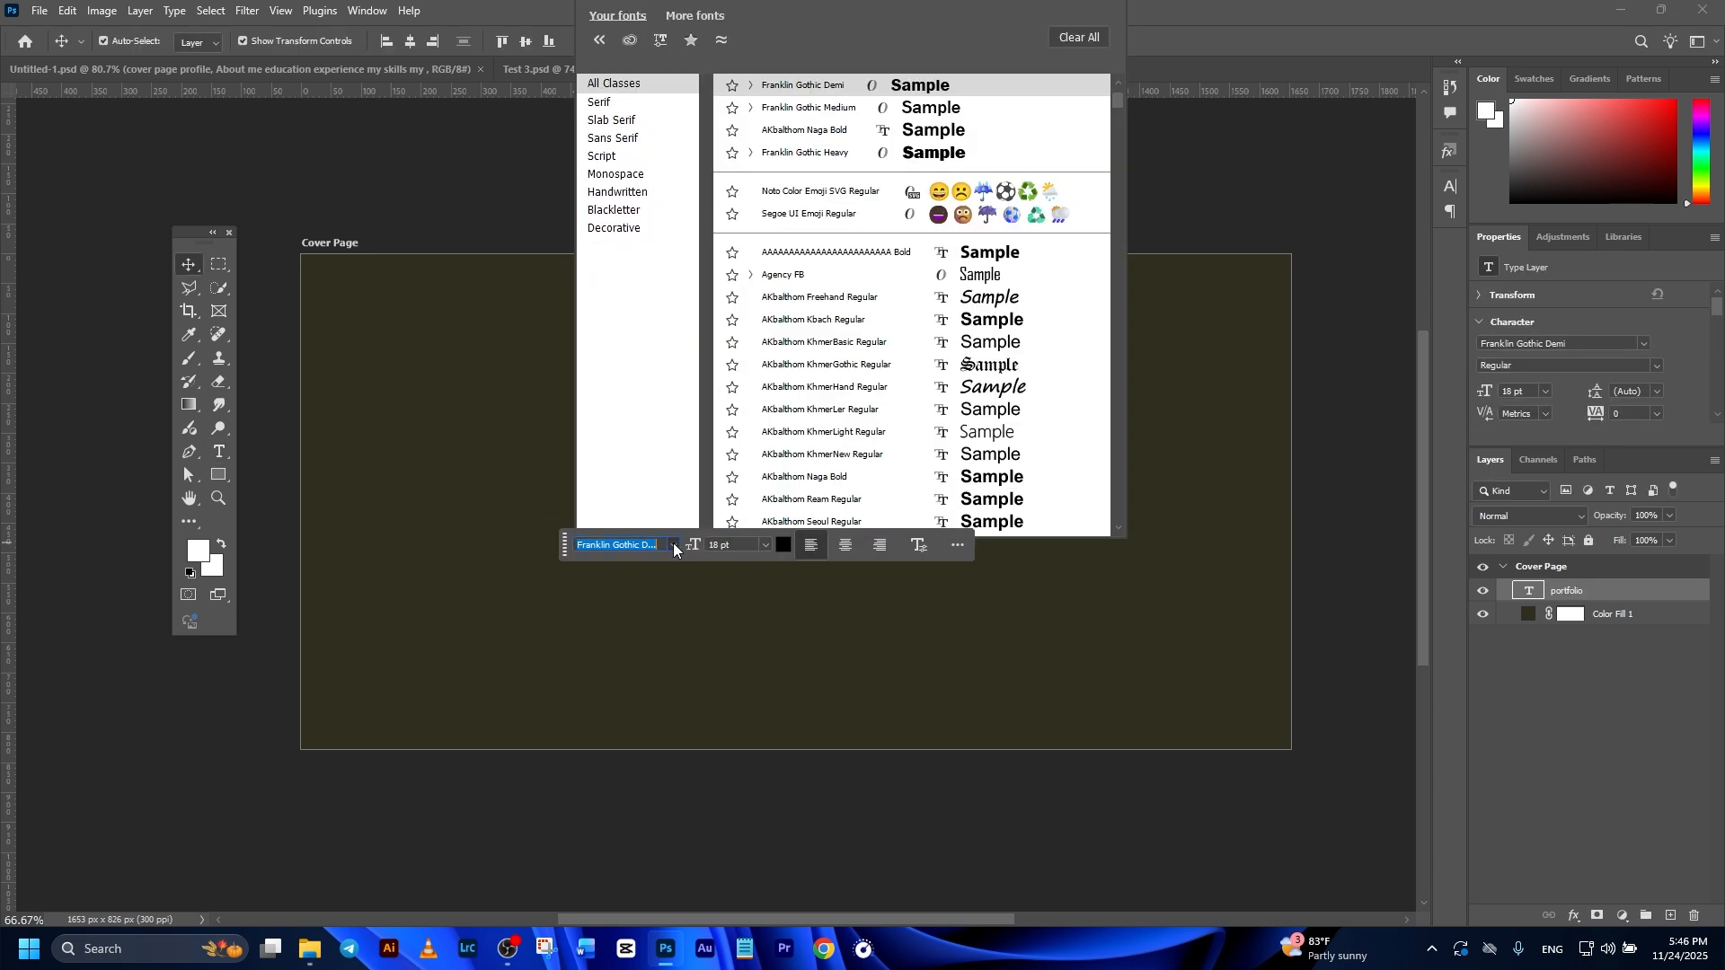
pyautogui.click(676, 547)
pyautogui.click(1643, 344)
pyautogui.click(1644, 345)
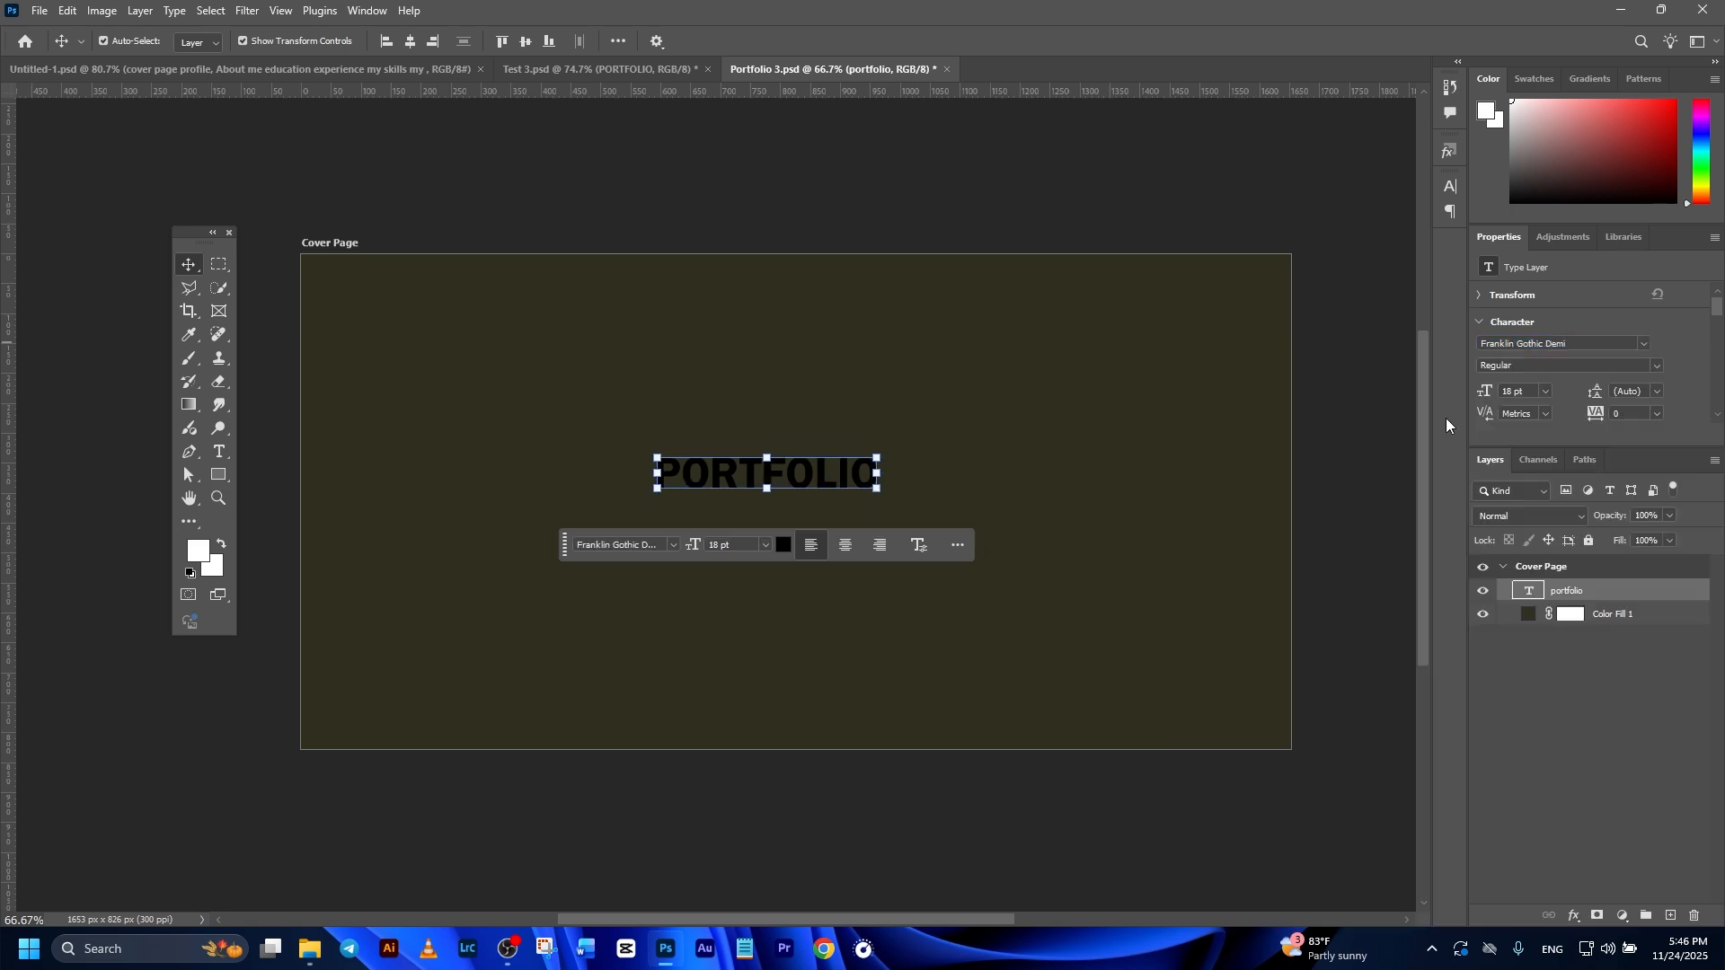
# Step: Hide the Contextual Task Bar and turn it back on
pyautogui.click(958, 545)
pyautogui.click(981, 598)
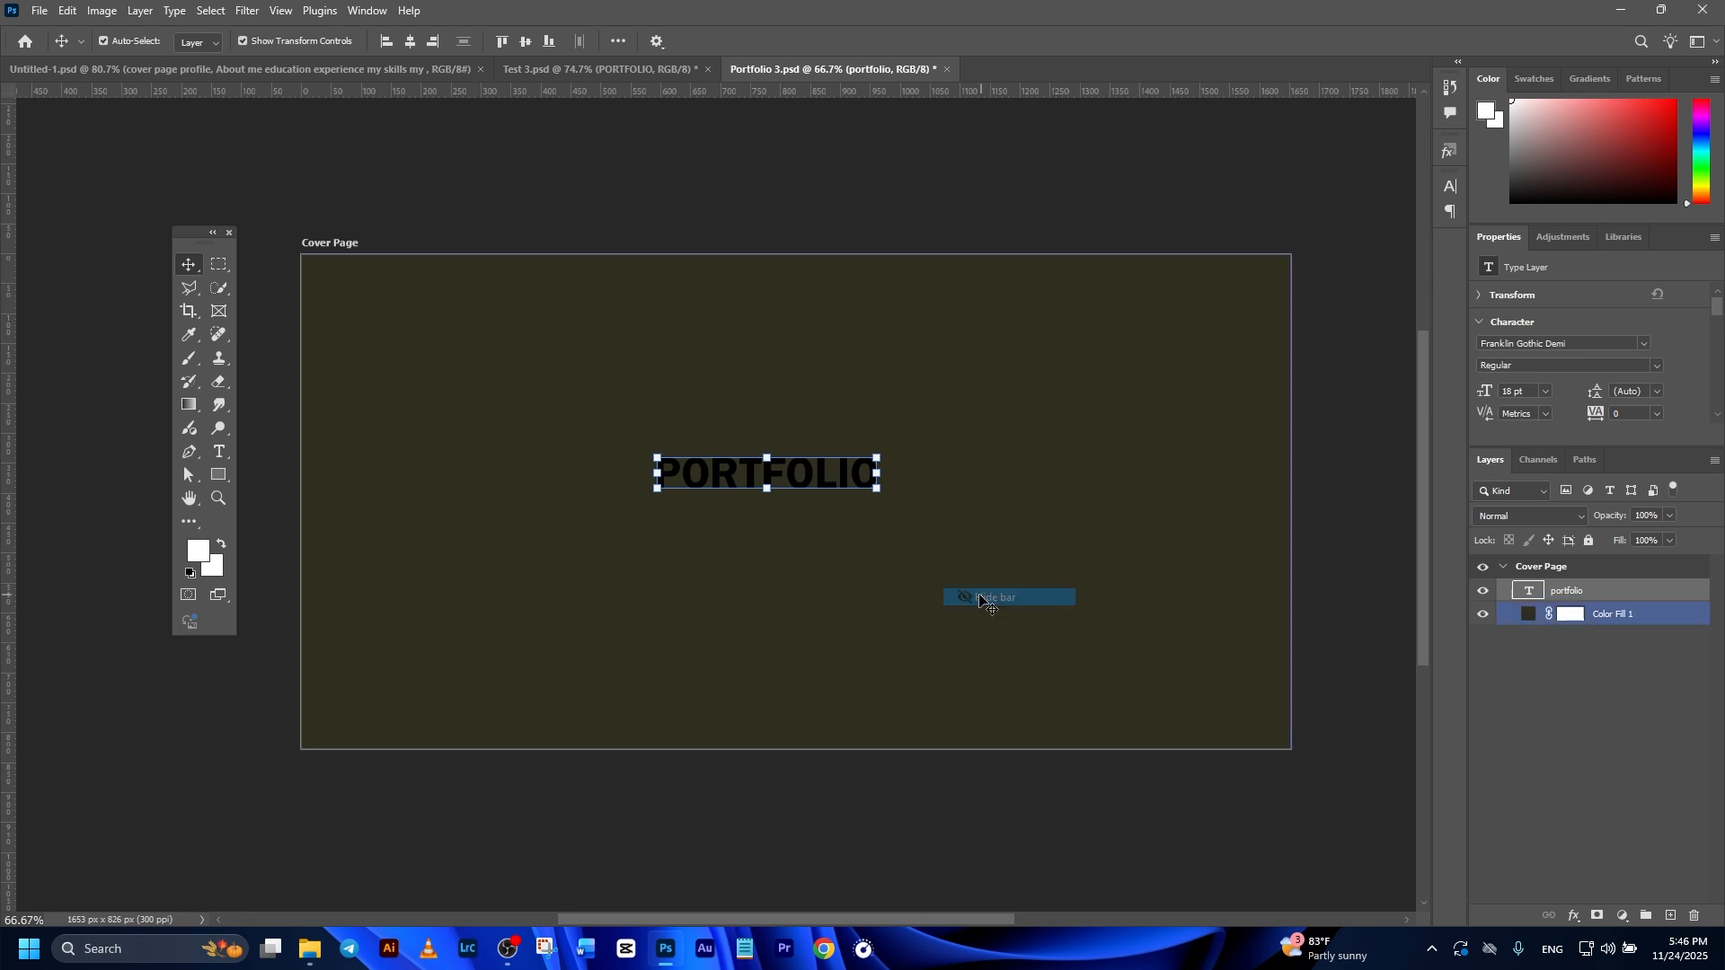
pyautogui.click(368, 9)
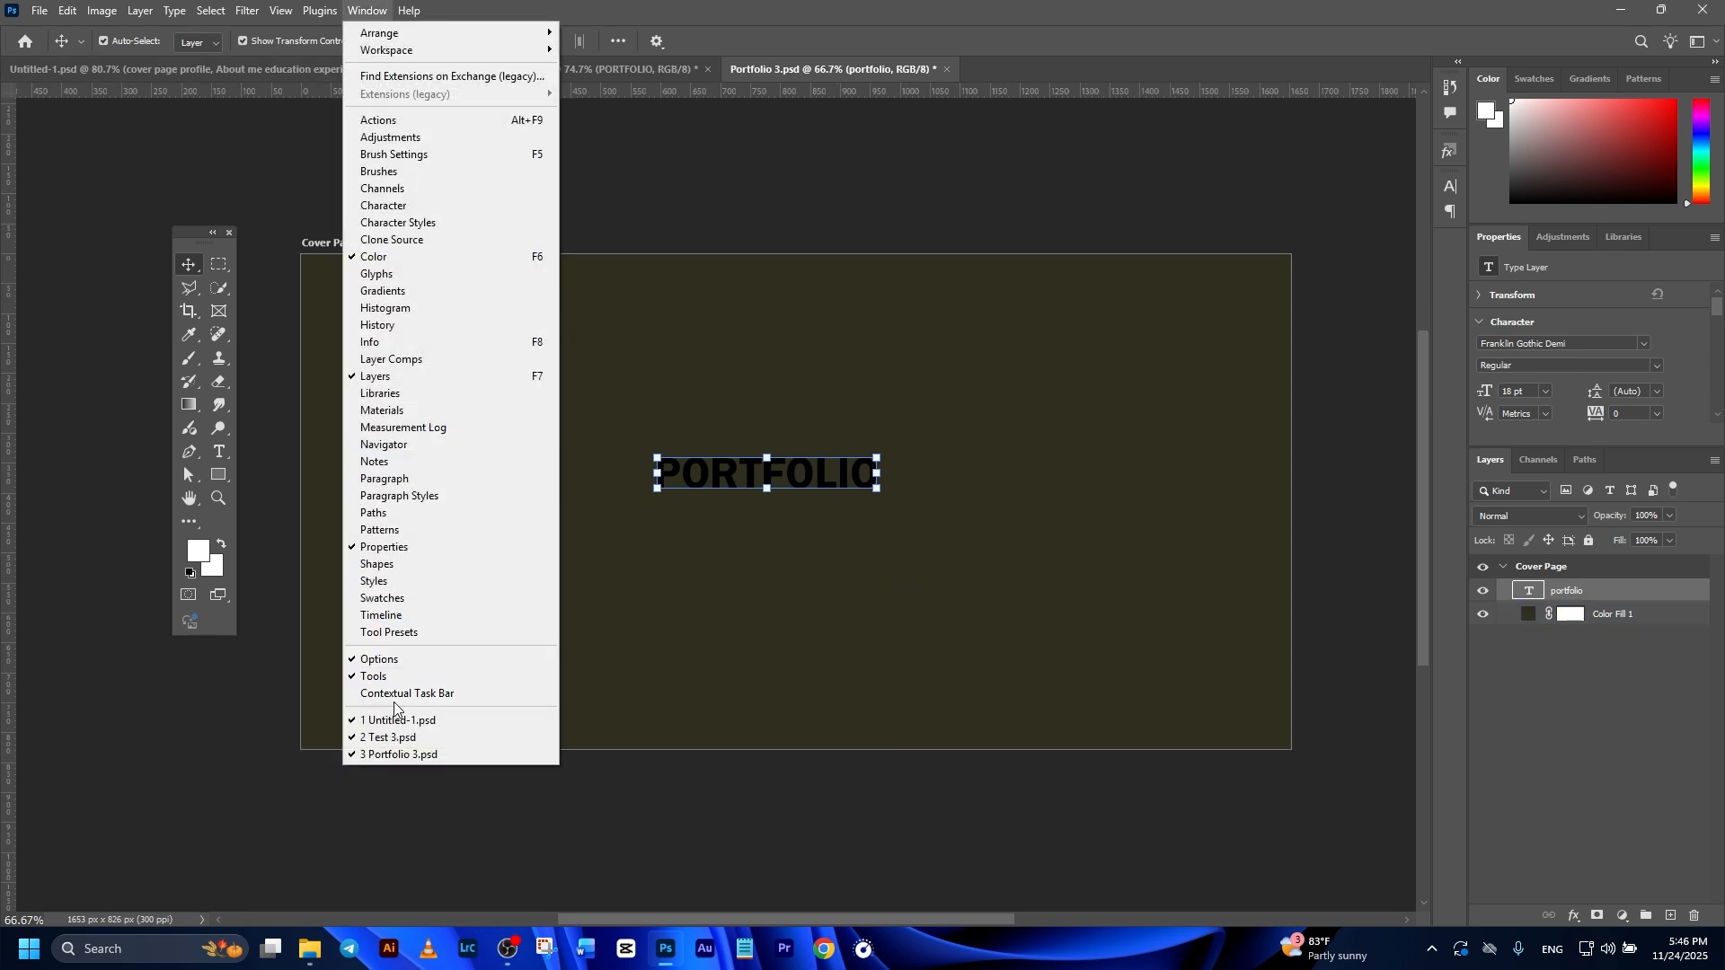
pyautogui.click(409, 700)
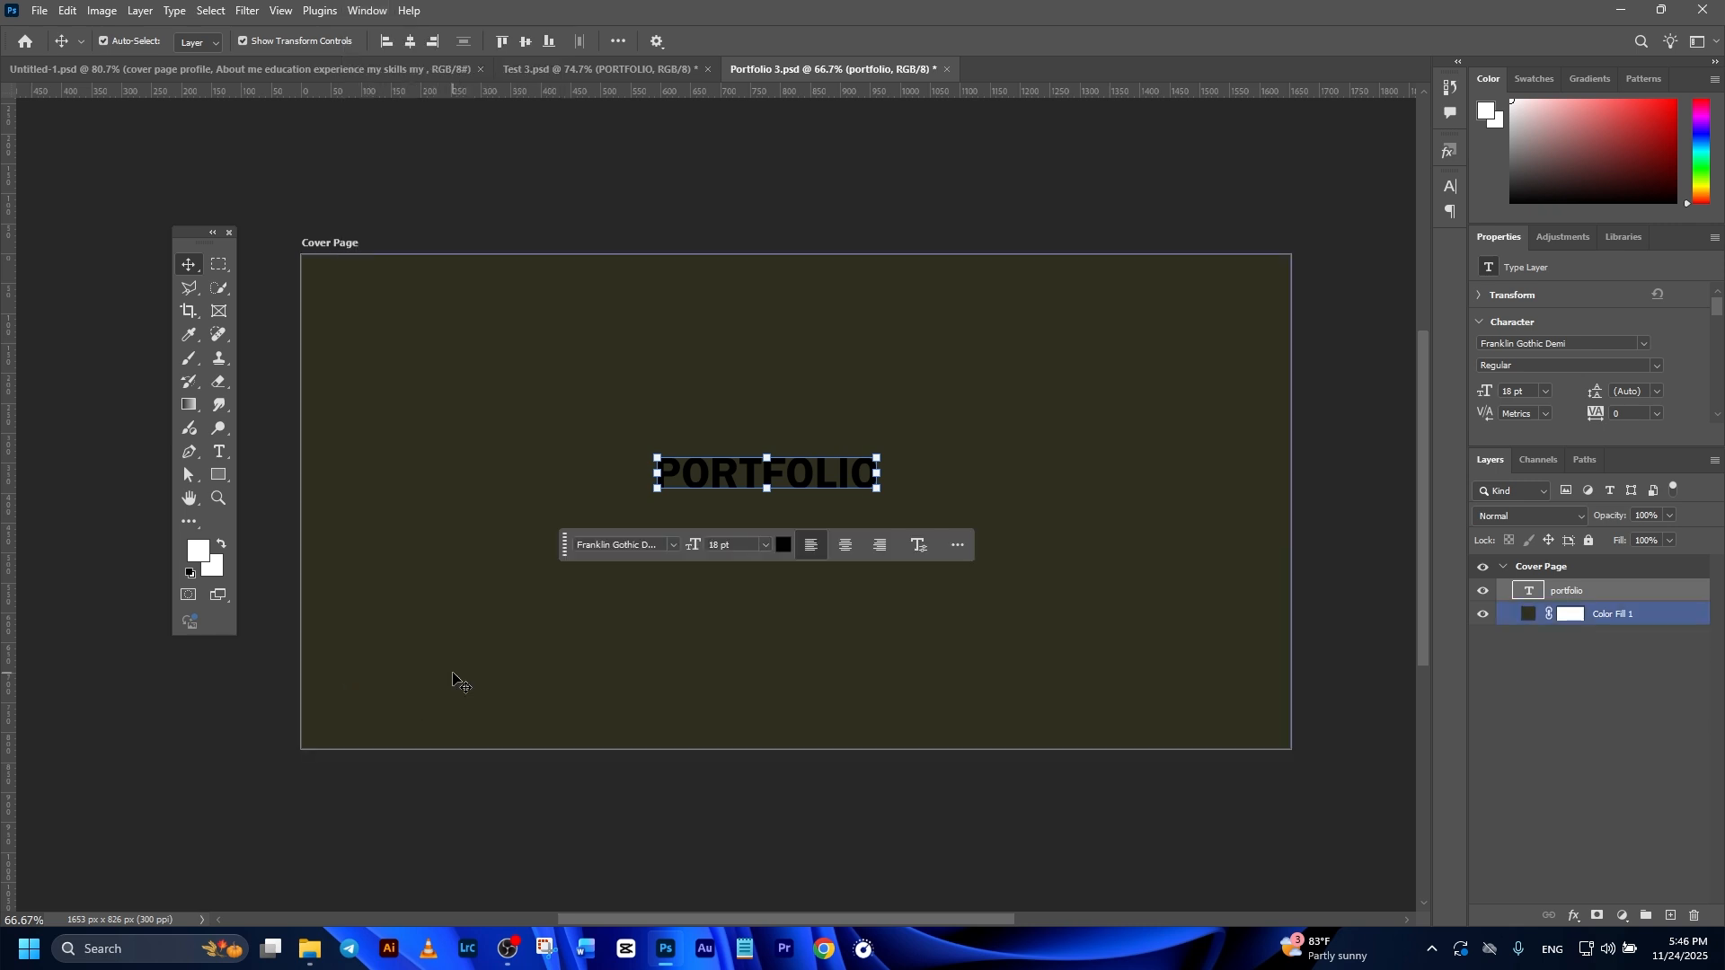
# Step: Set the PORTFOLIO text to the Oswald Bold font at 50 pt
pyautogui.click(673, 548)
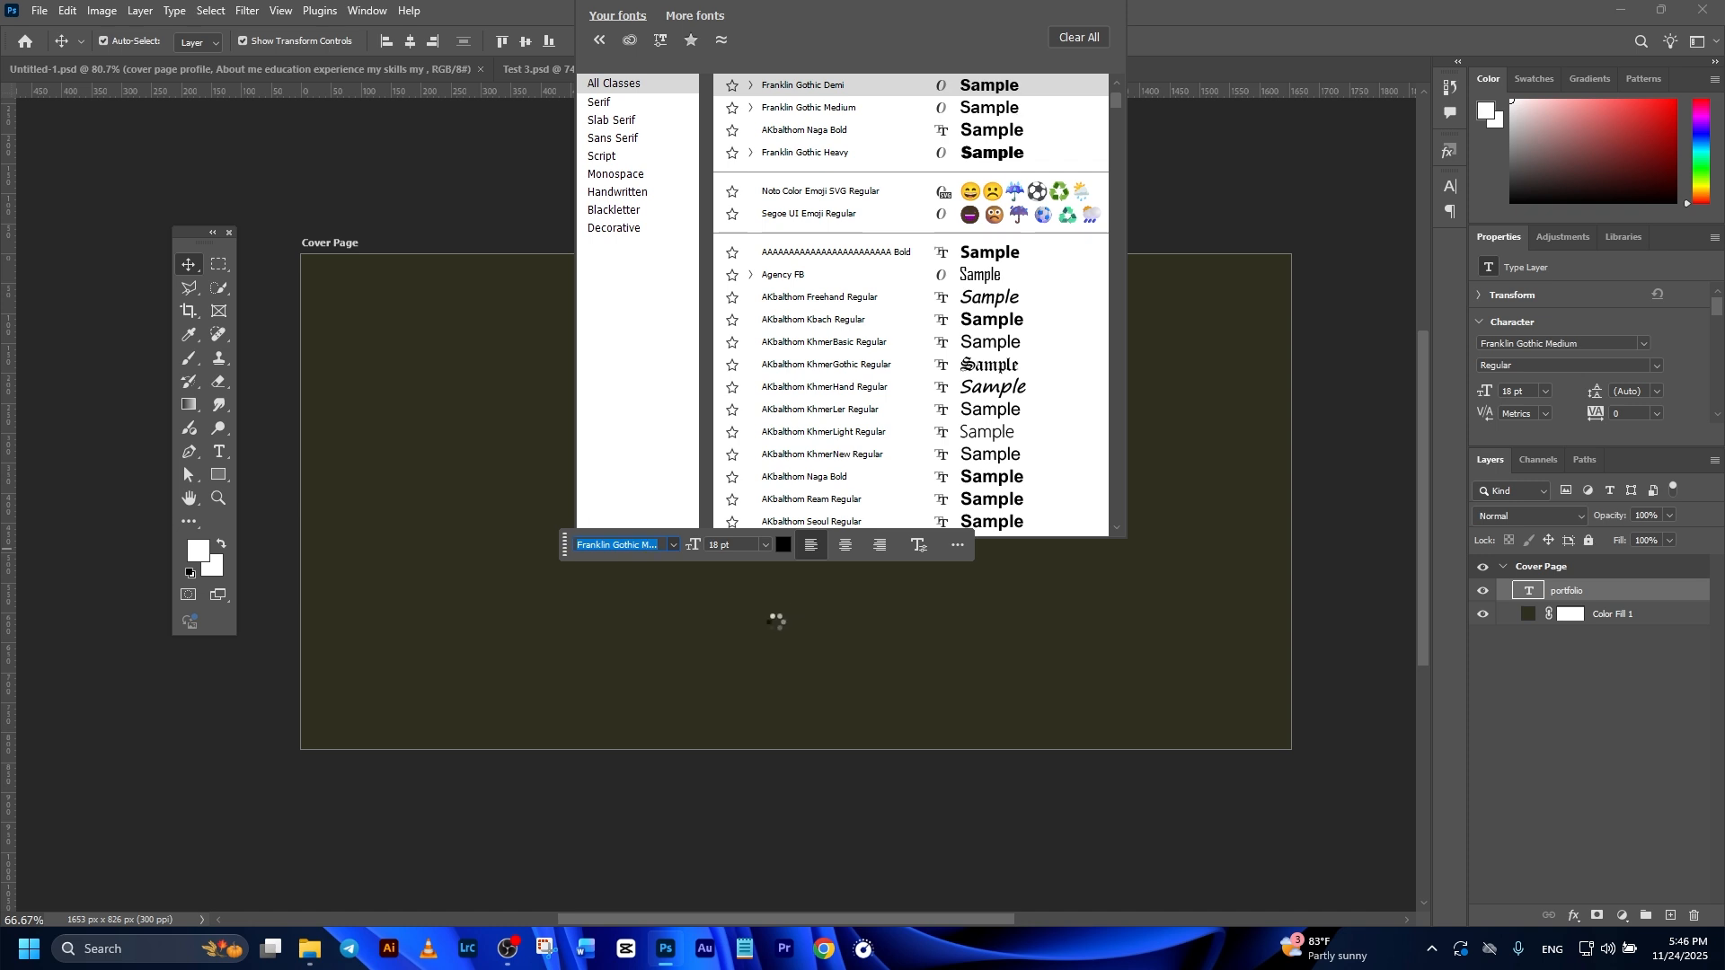
pyautogui.write('oswald')
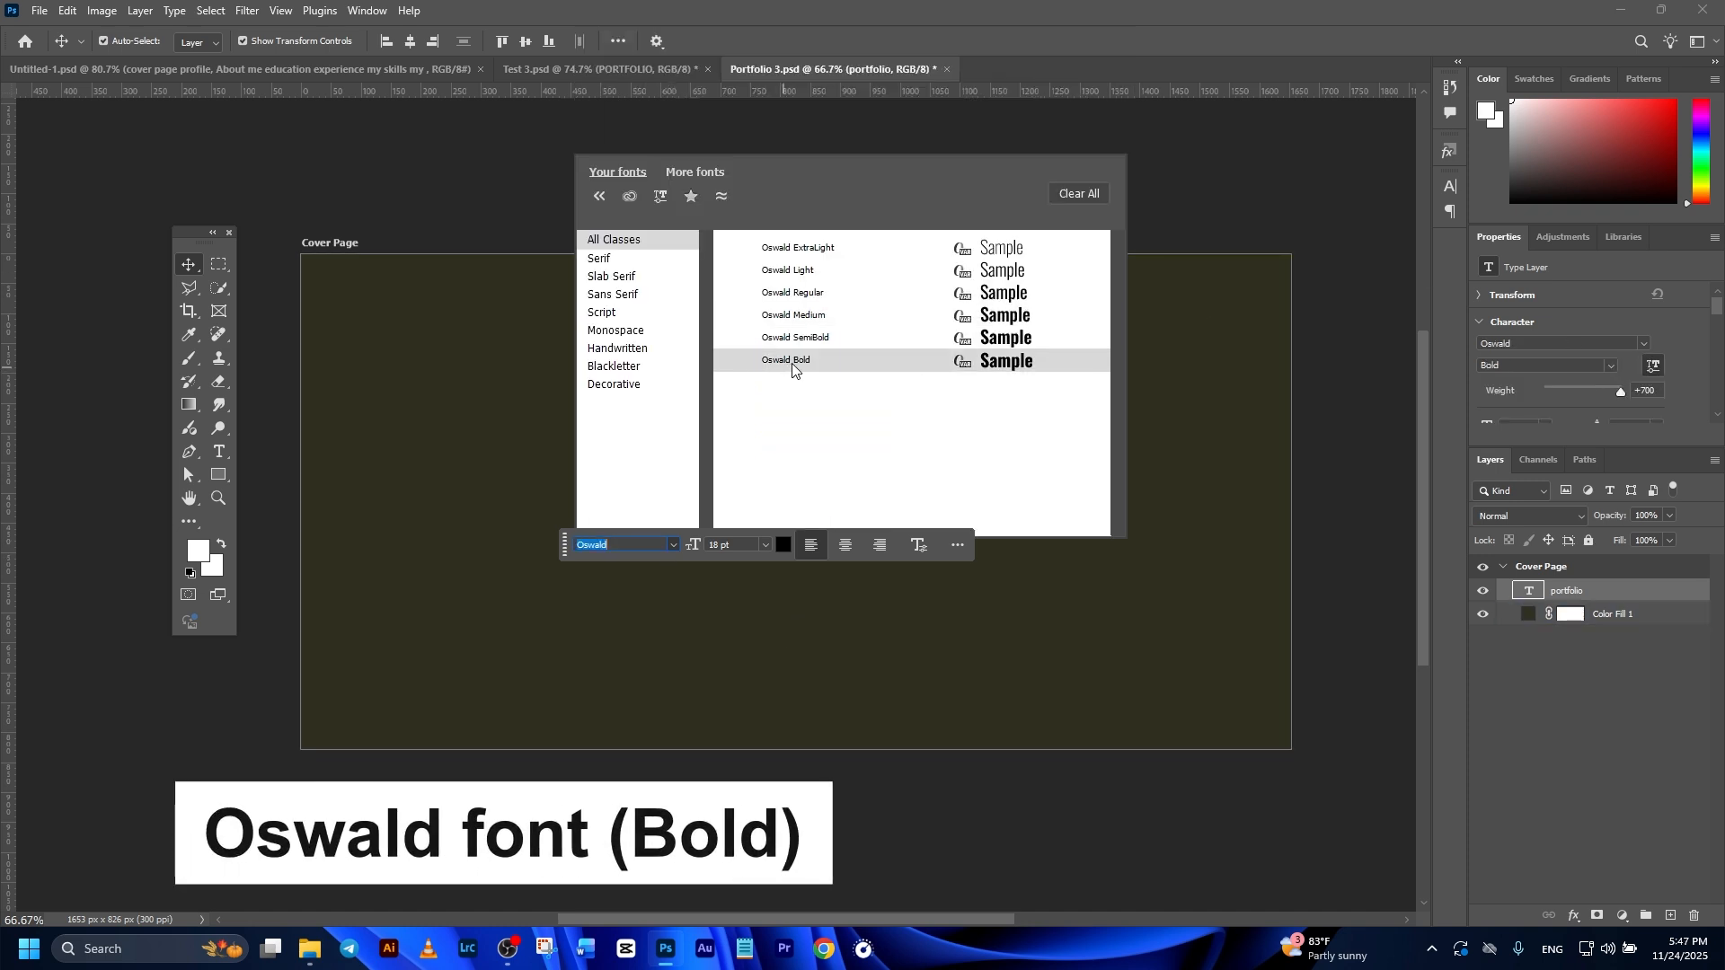
pyautogui.click(792, 360)
pyautogui.click(680, 546)
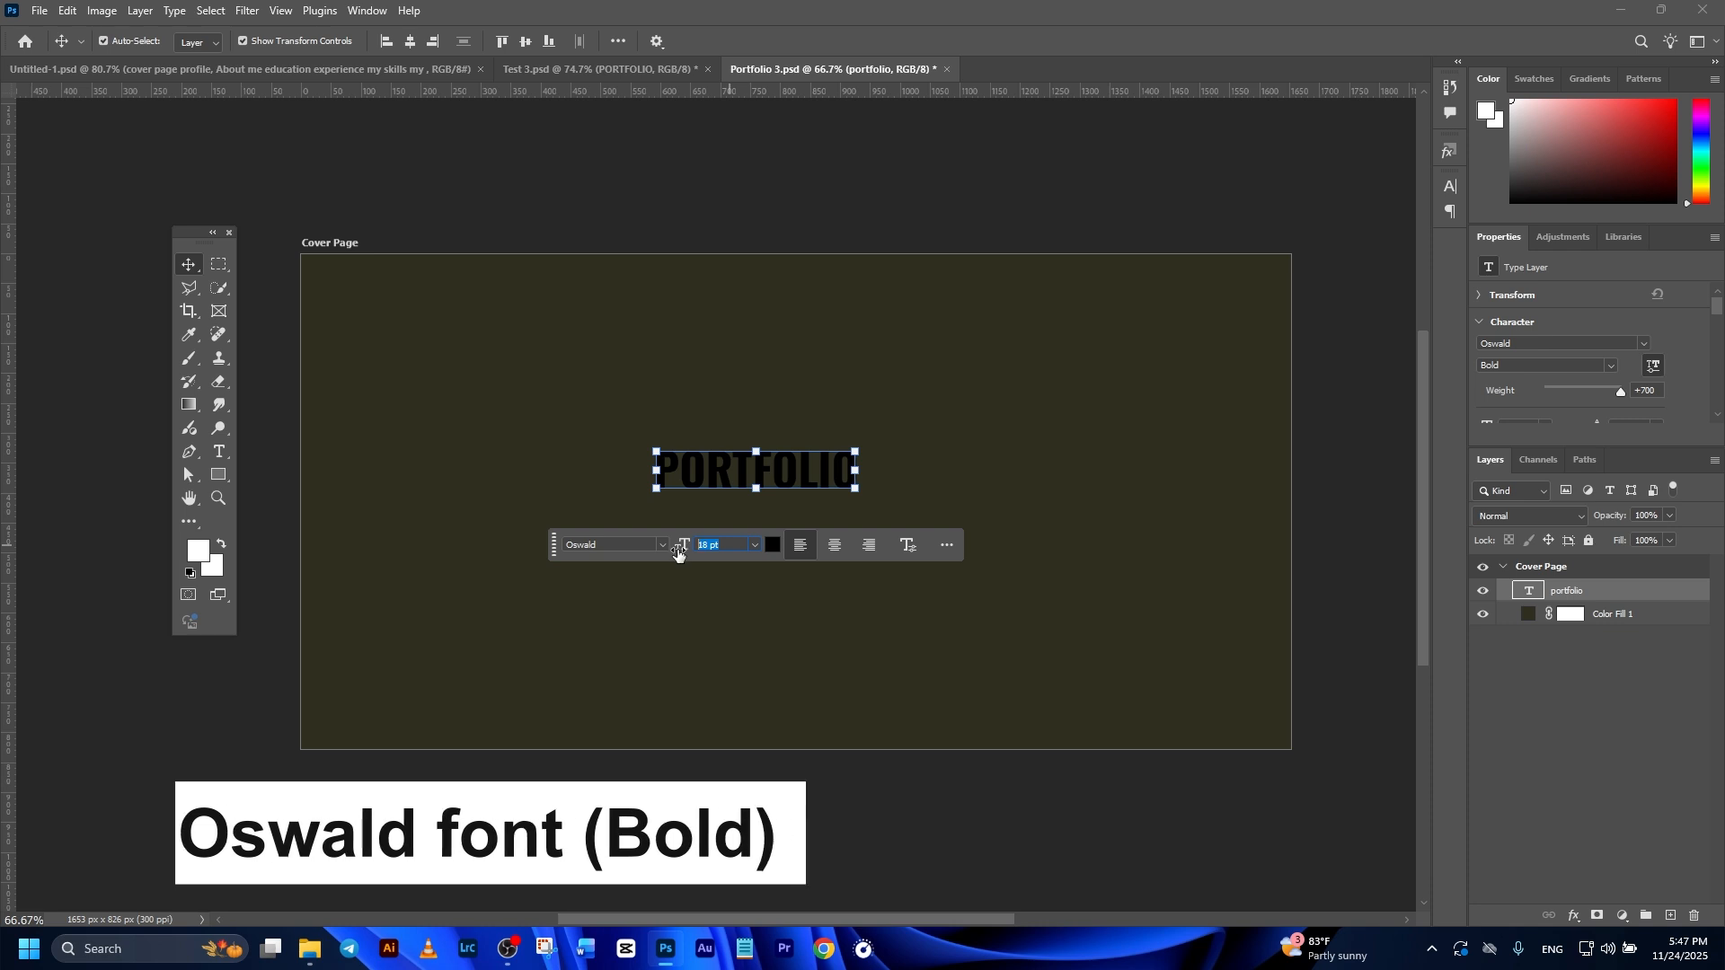
pyautogui.write('50')
pyautogui.press('Return')
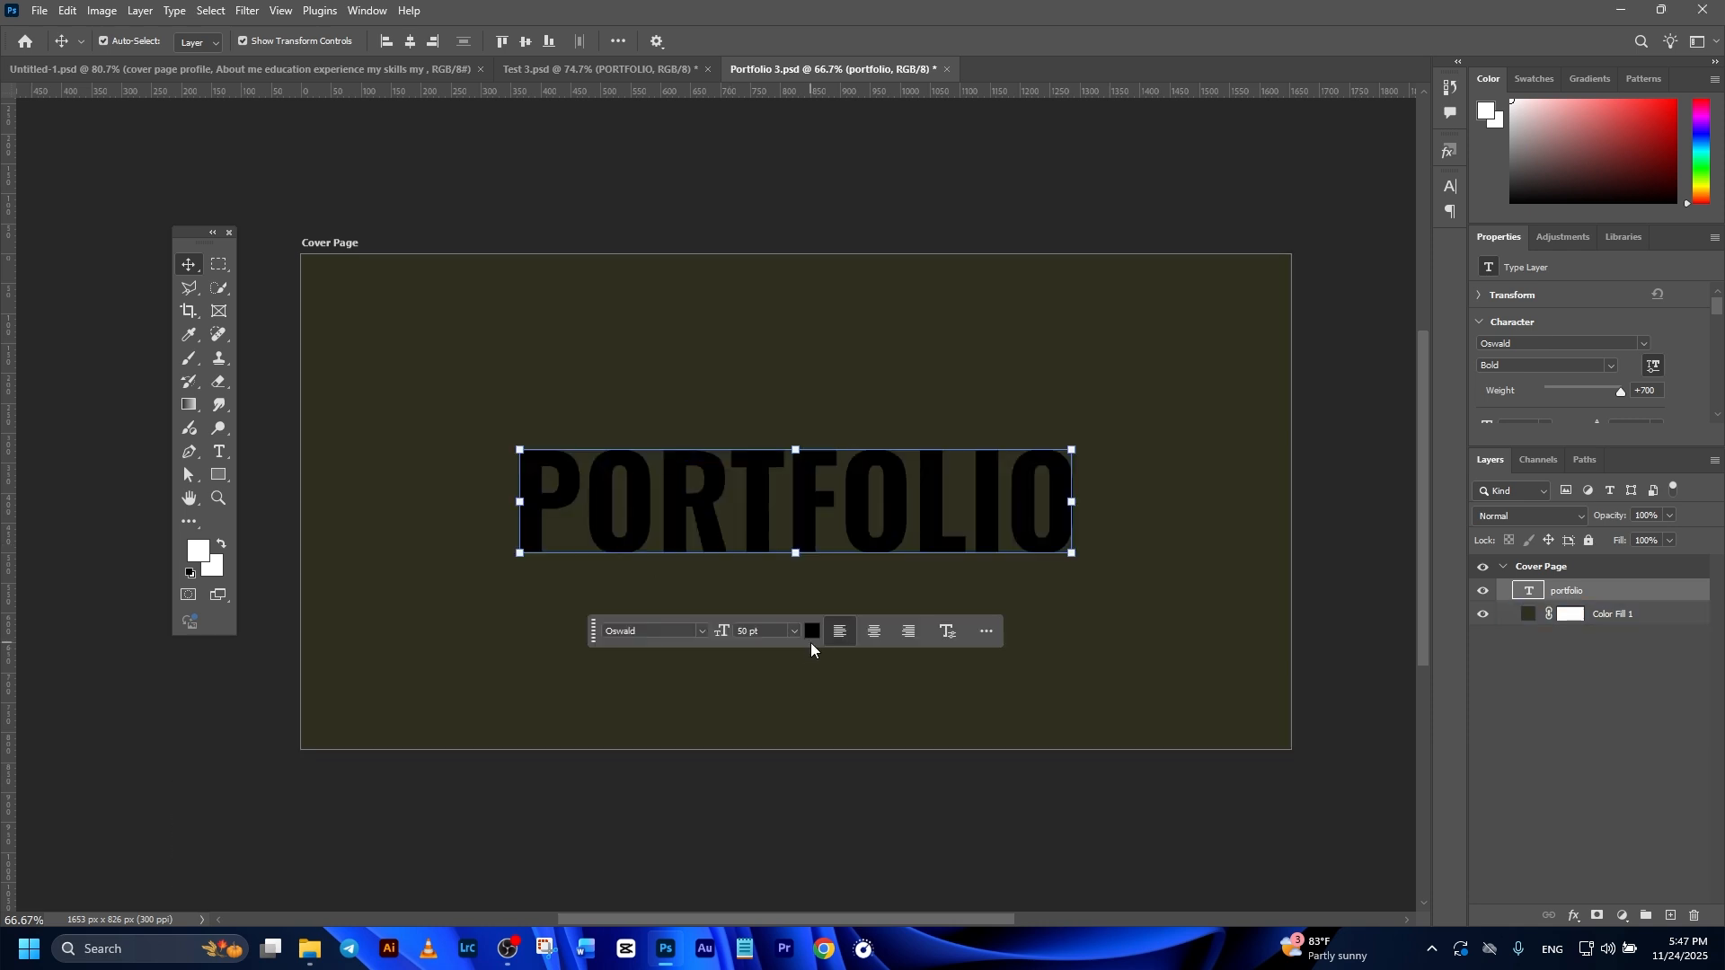
# Step: Set the color of the PORTFOLIO text to ae7700
pyautogui.click(813, 633)
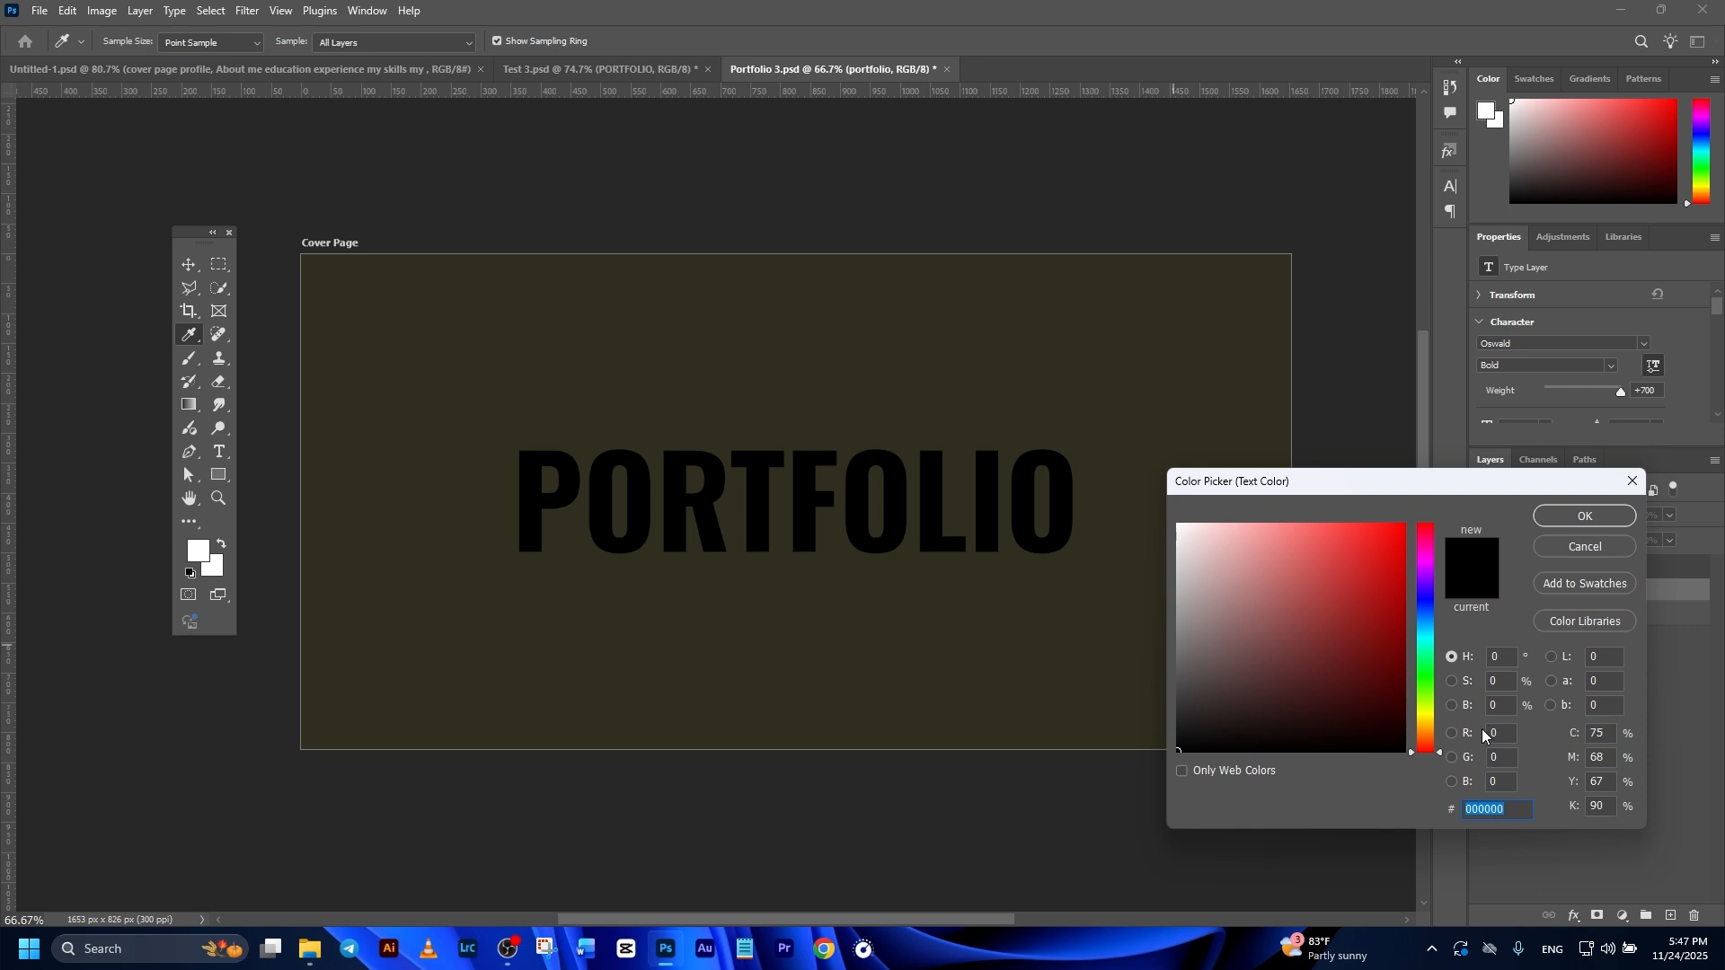
pyautogui.write('ae7700')
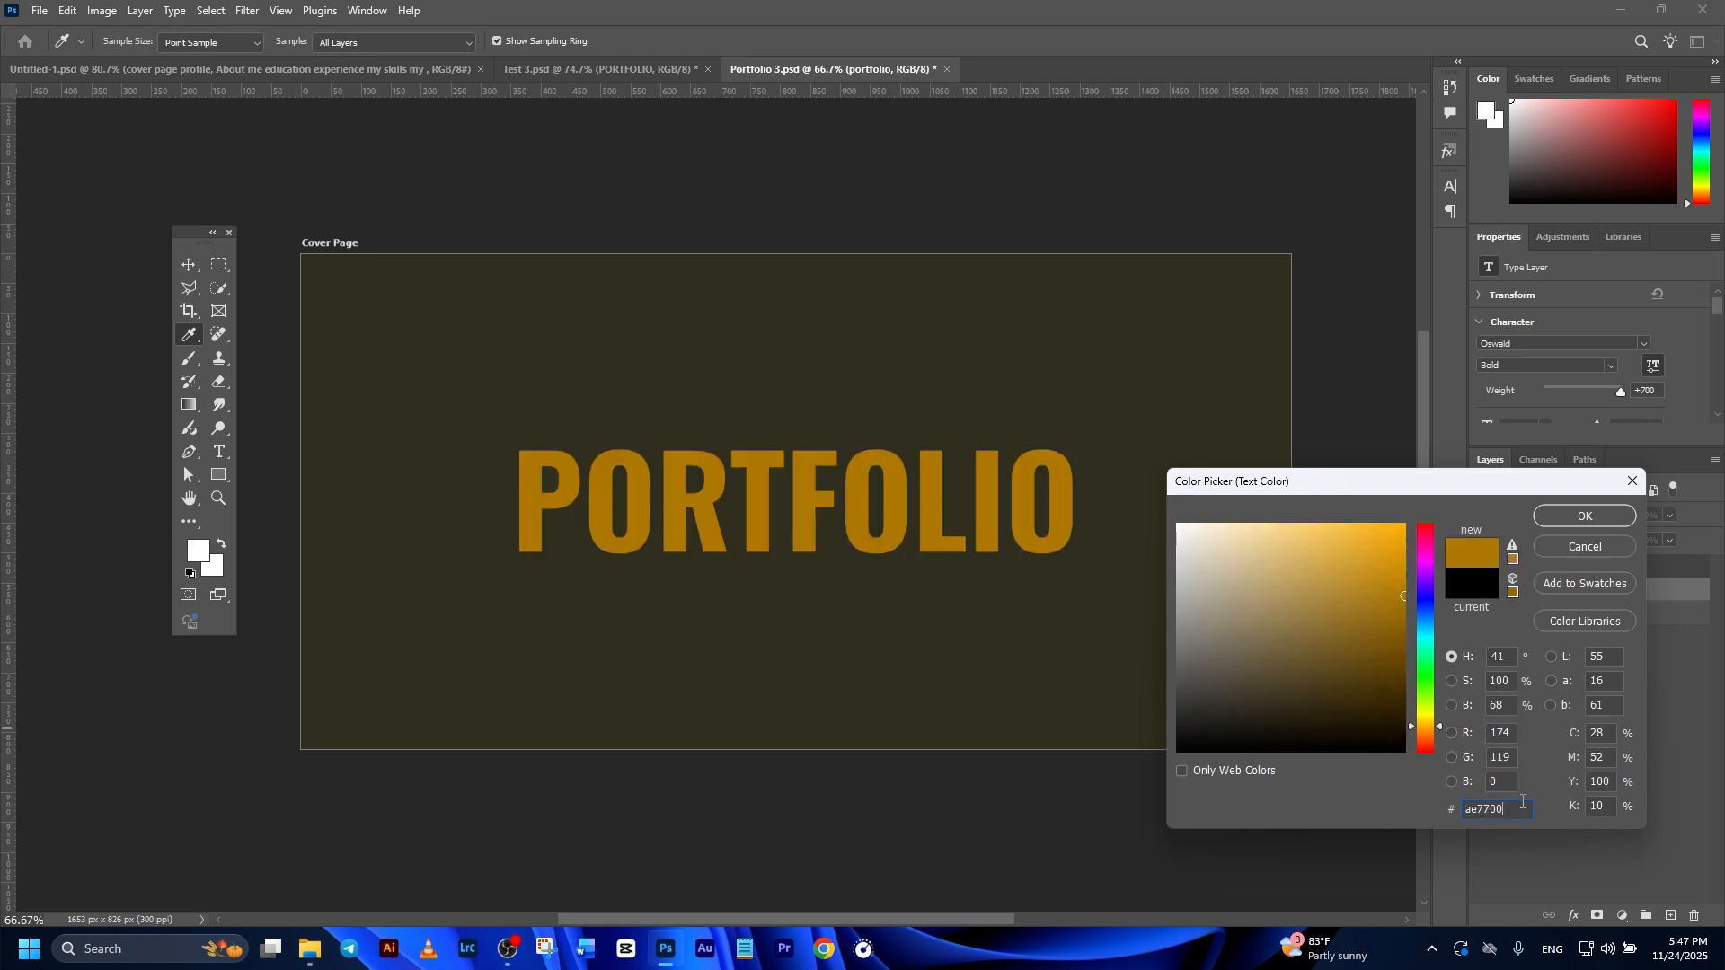
pyautogui.click(1586, 518)
pyautogui.click(189, 265)
# Step: Add the text Graphic Designer under the end of the PORTFOLIO title in Brittany Signature Regular at 15 pt
pyautogui.press('t')
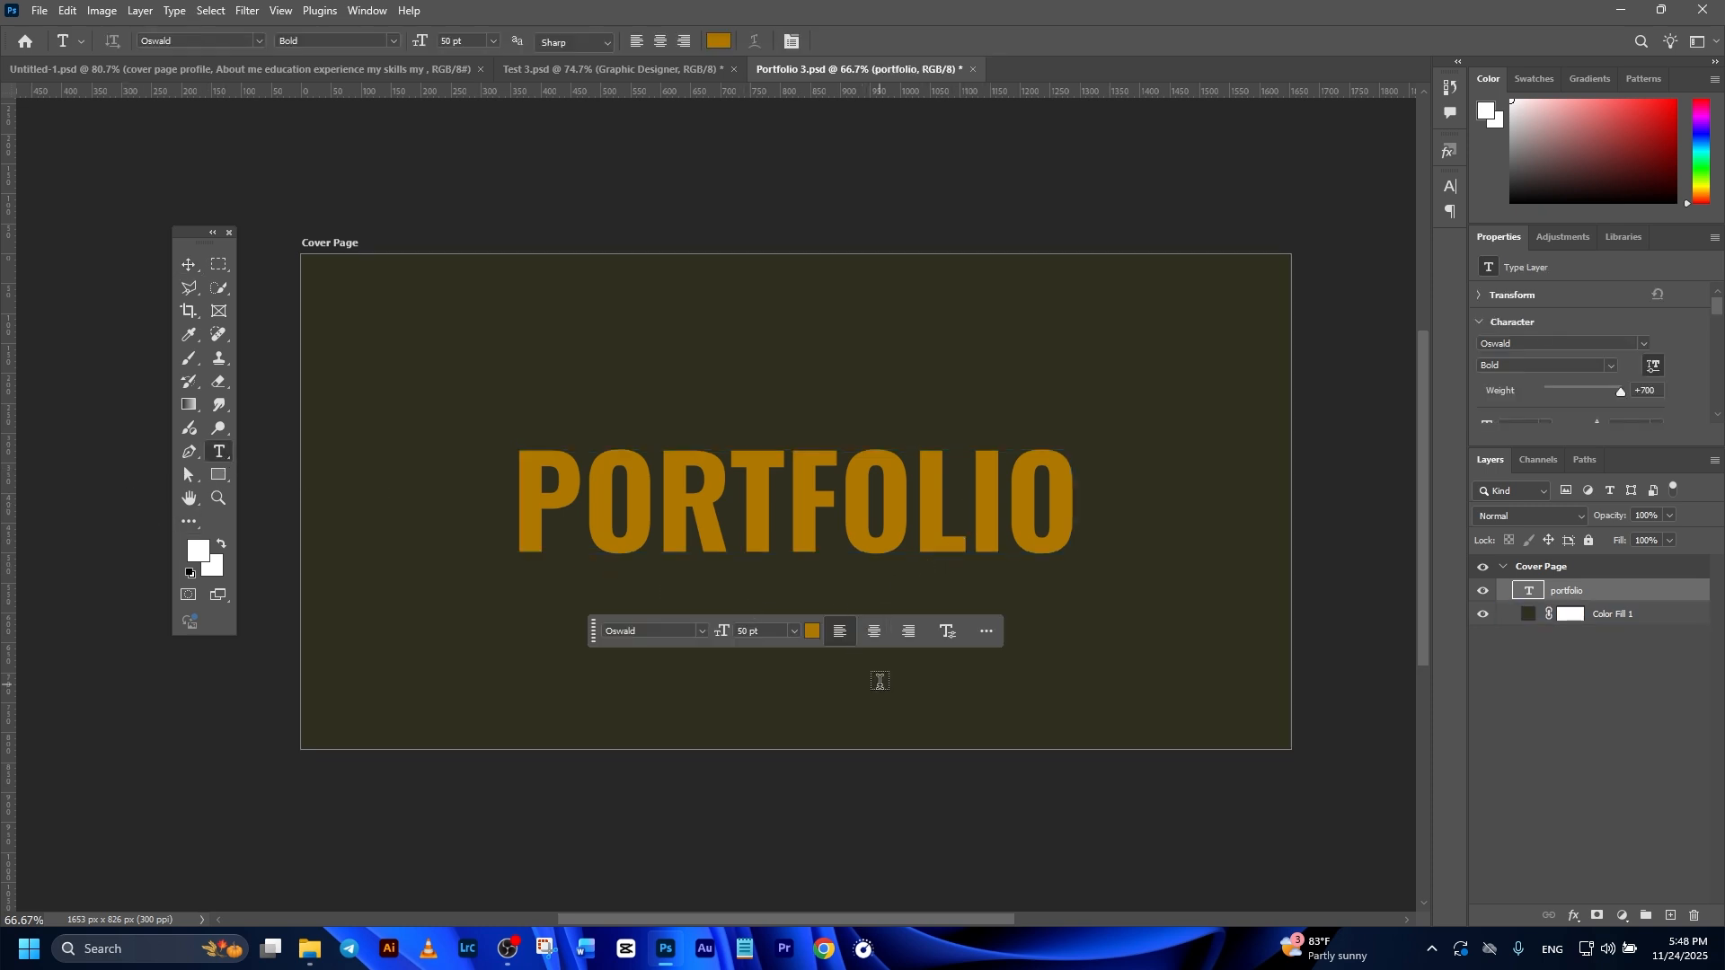
pyautogui.click(878, 681)
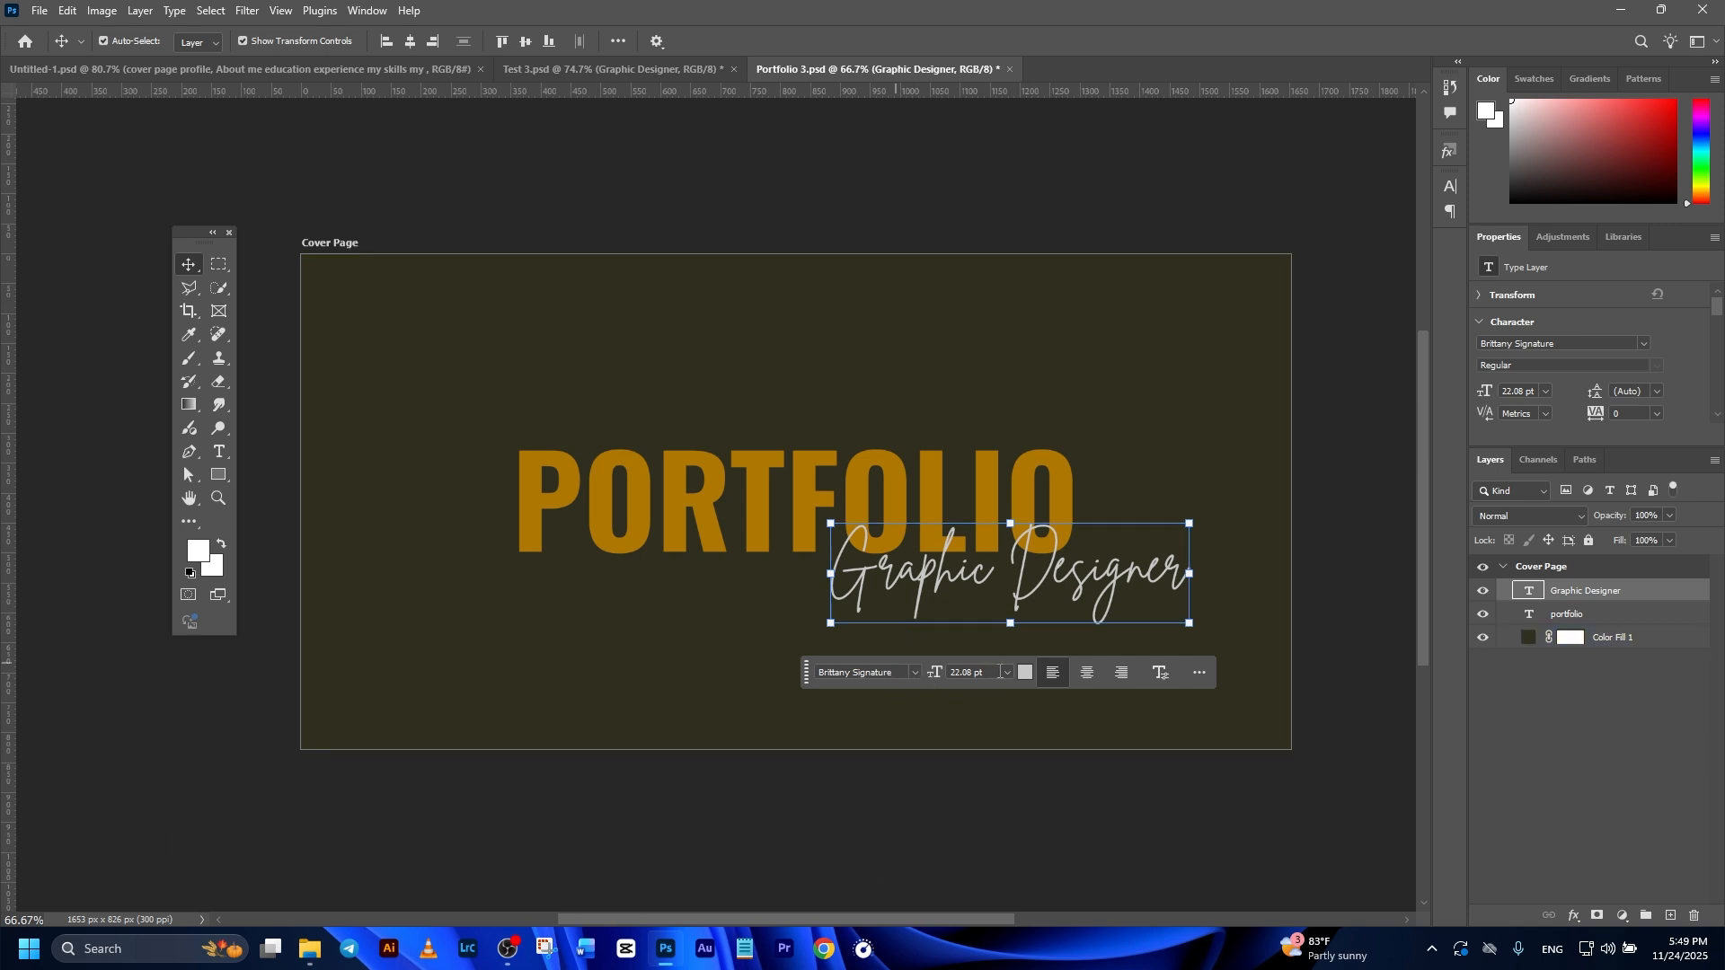
pyautogui.click(955, 673)
pyautogui.write('1')
pyautogui.press('Return')
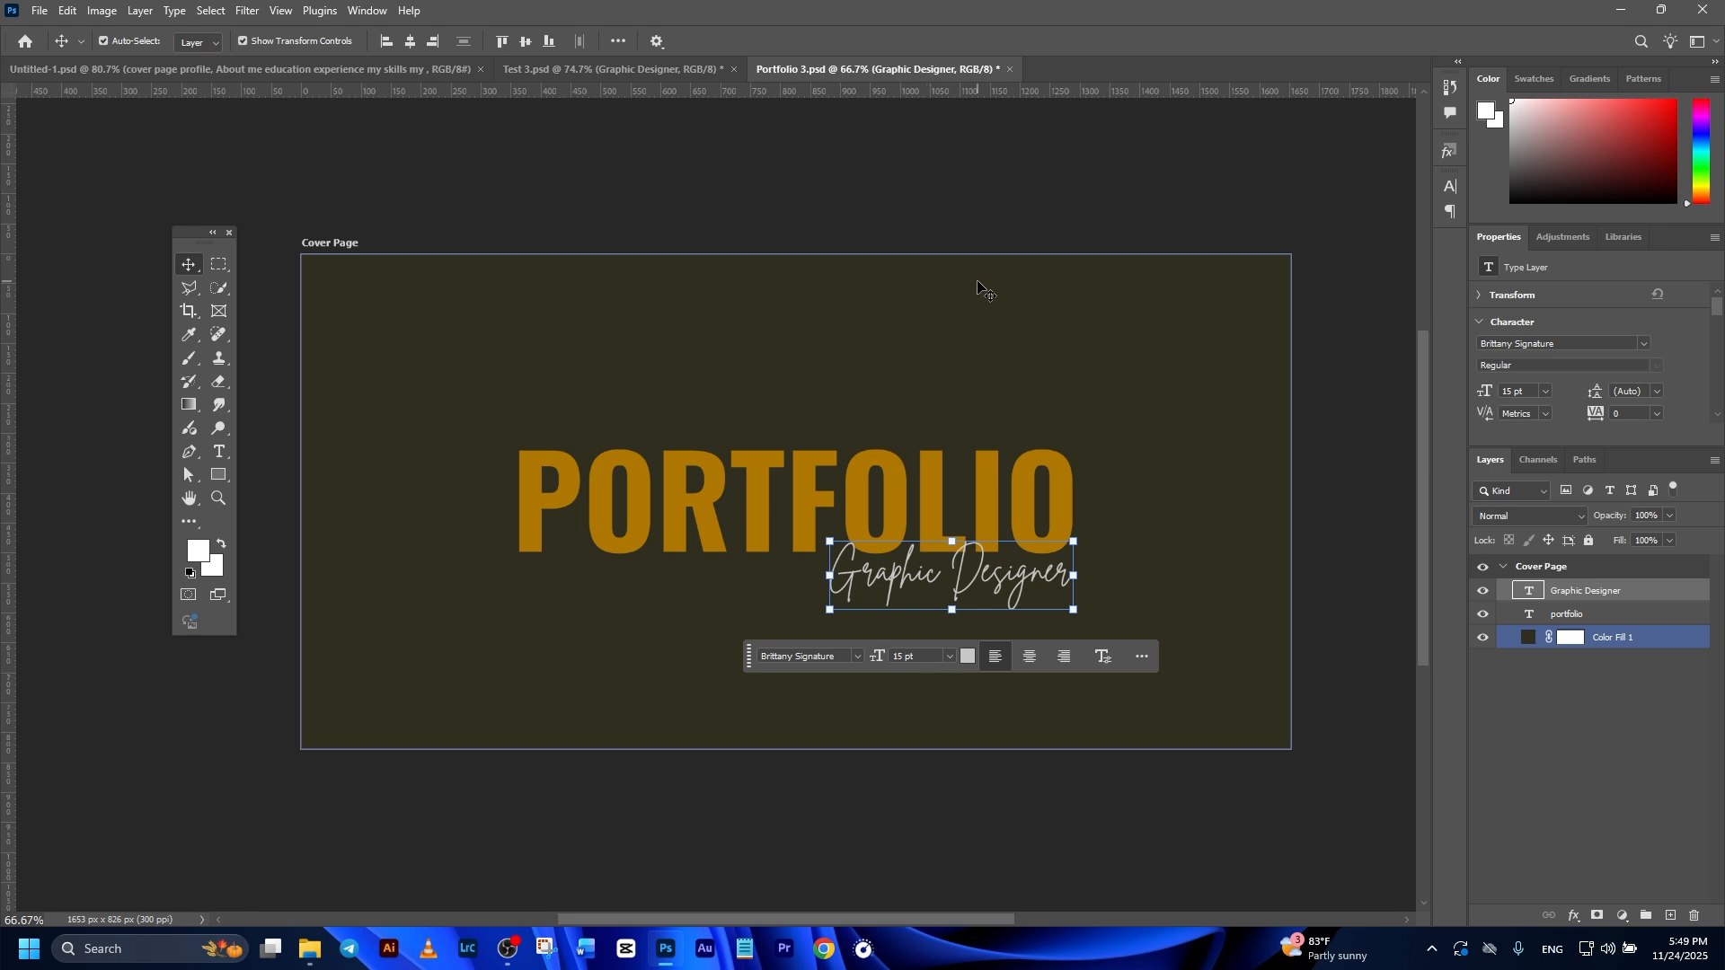
pyautogui.click(975, 209)
# Step: Add the designer's full name above the start of the PORTFOLIO title in Oswald ExtraLight at 10 pt
pyautogui.scroll(1, 853, 496)
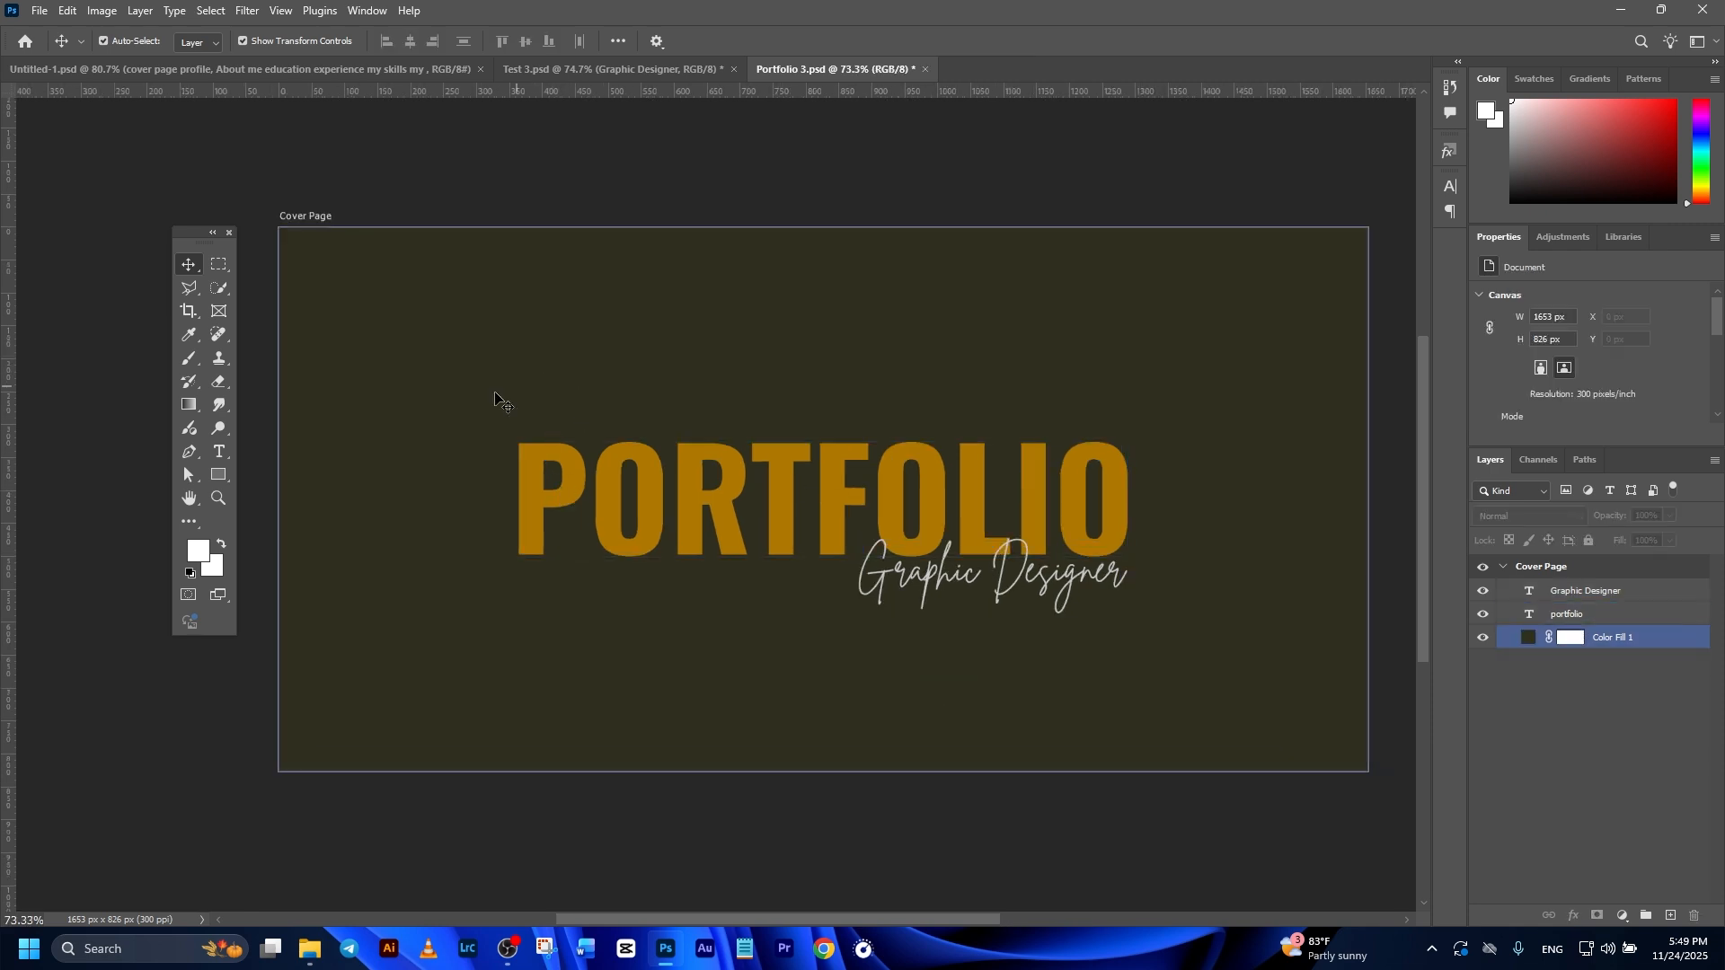
pyautogui.click(216, 453)
pyautogui.click(623, 373)
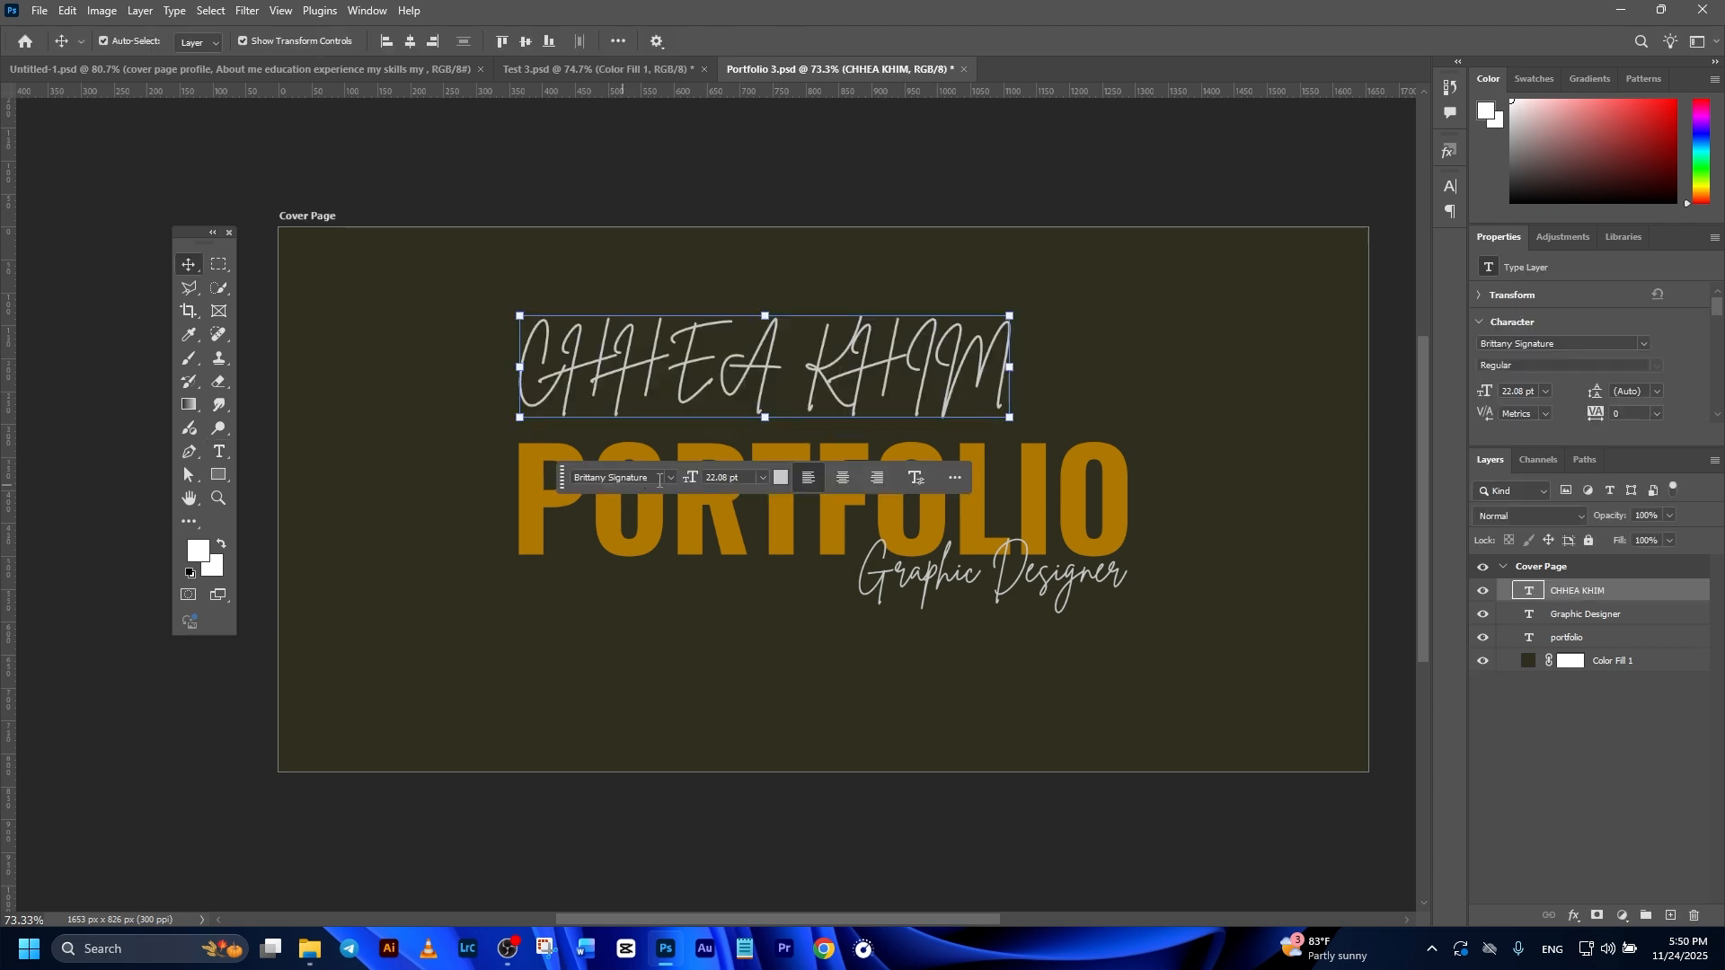
pyautogui.click(659, 480)
pyautogui.write('Oswald')
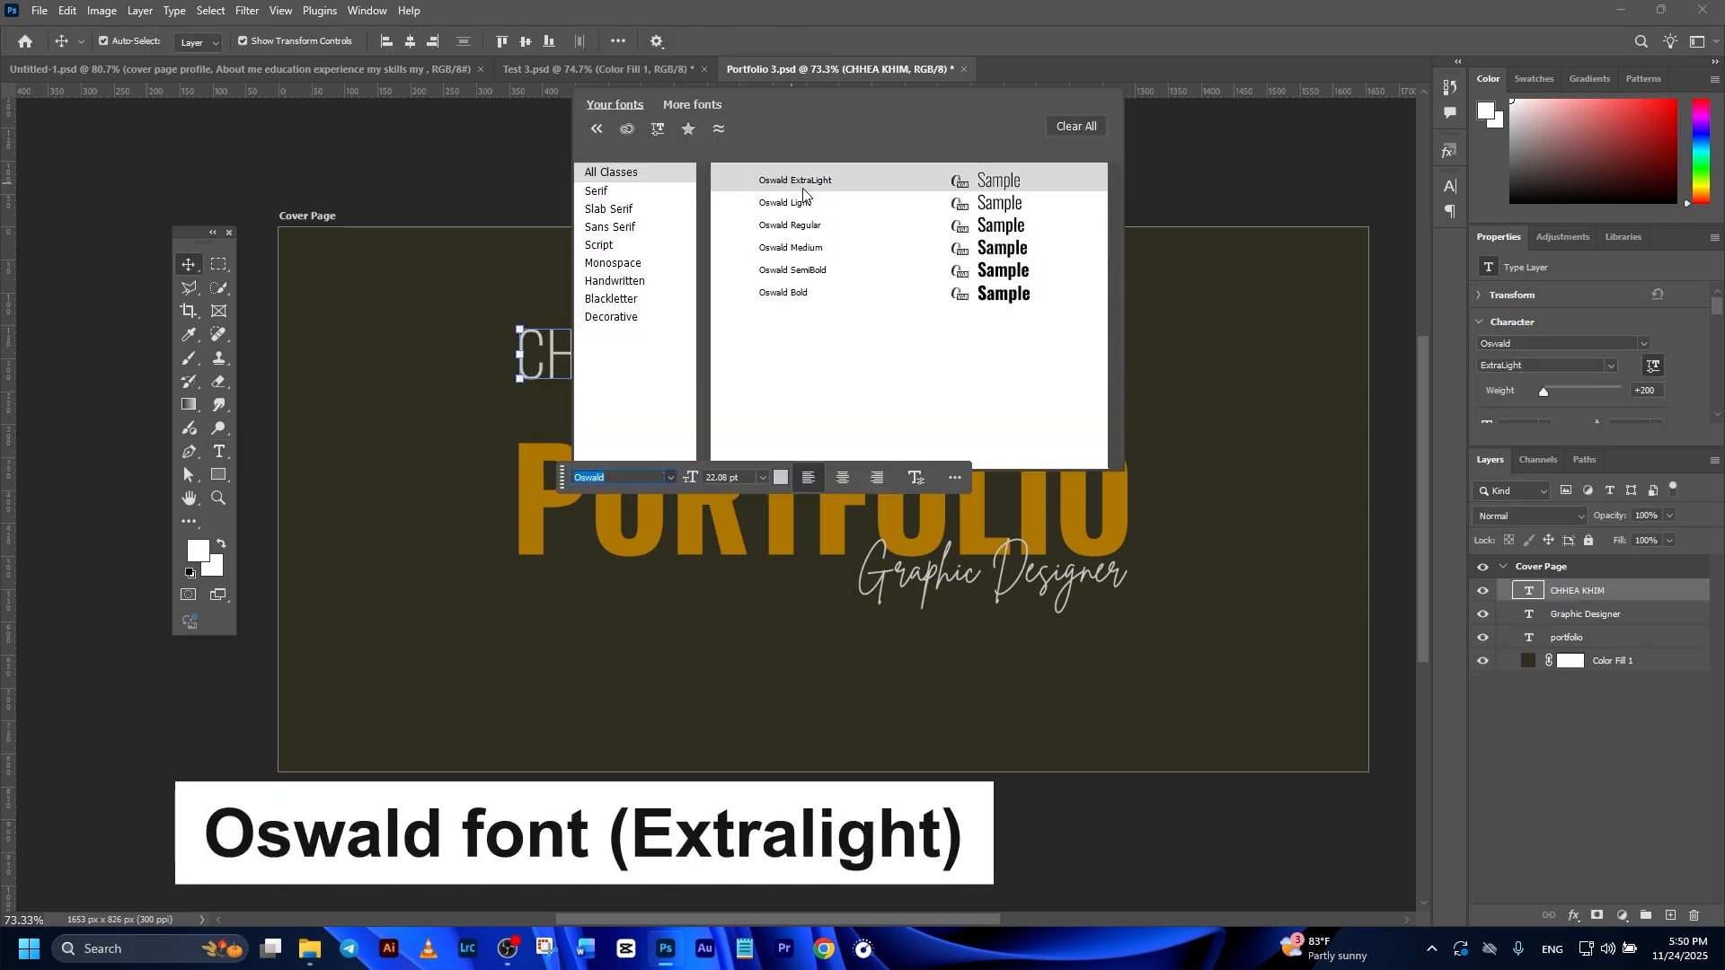
pyautogui.click(803, 190)
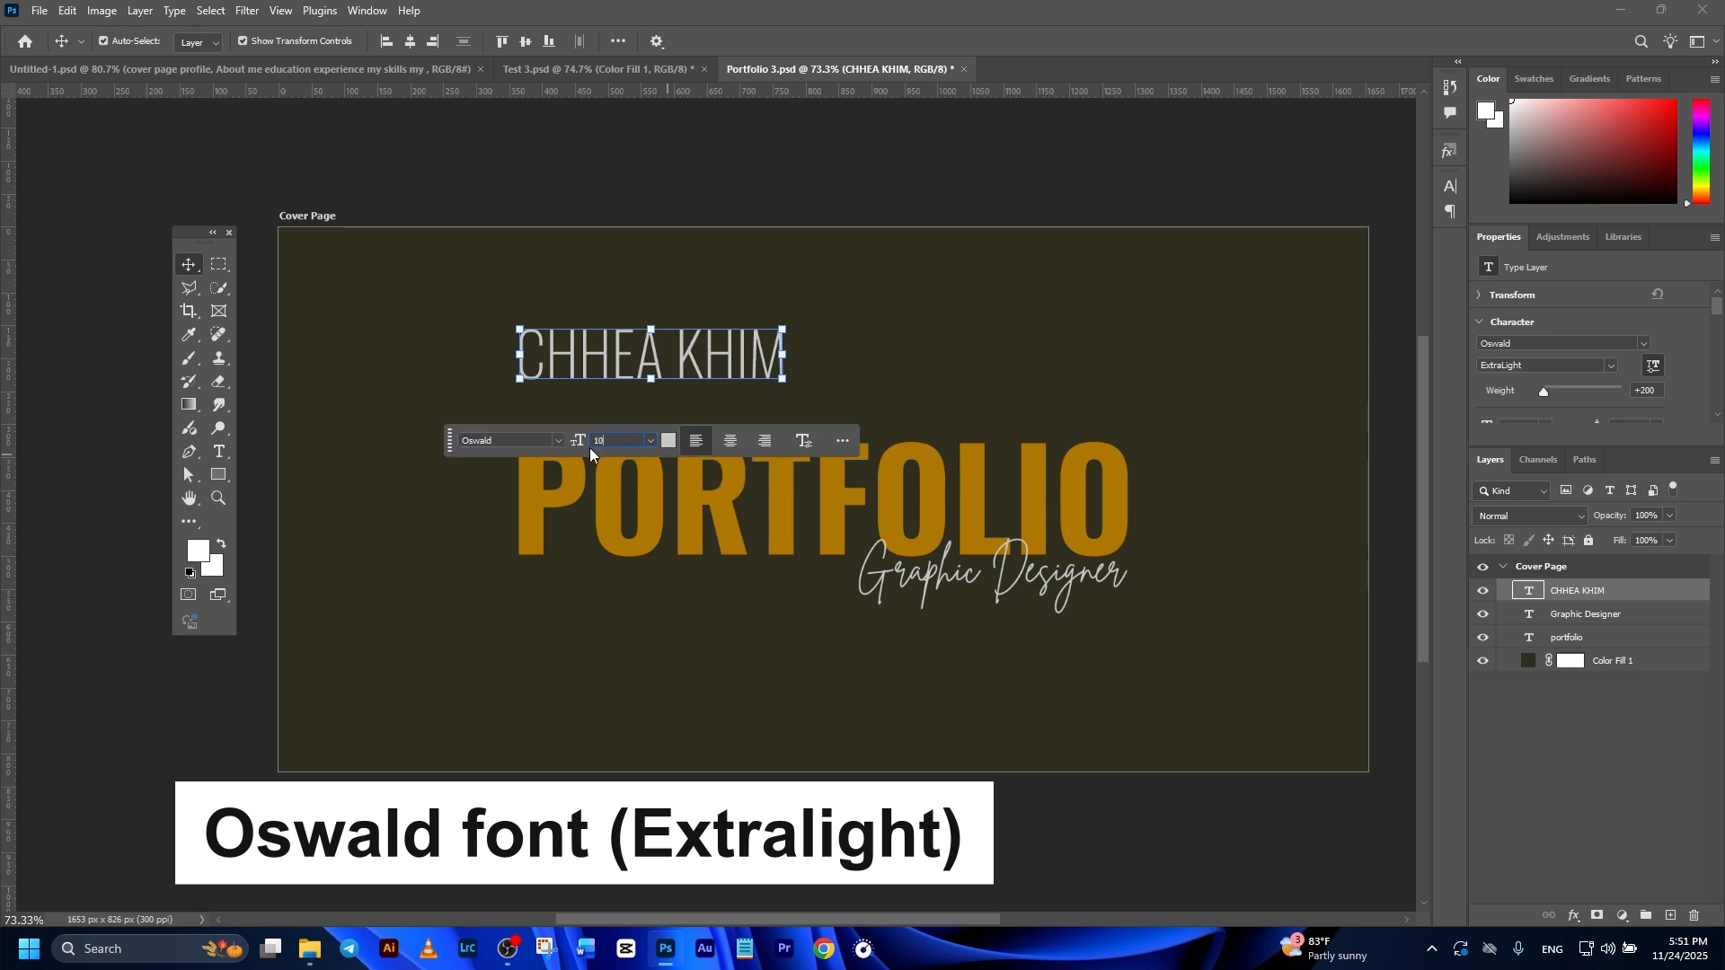
pyautogui.press('Return')
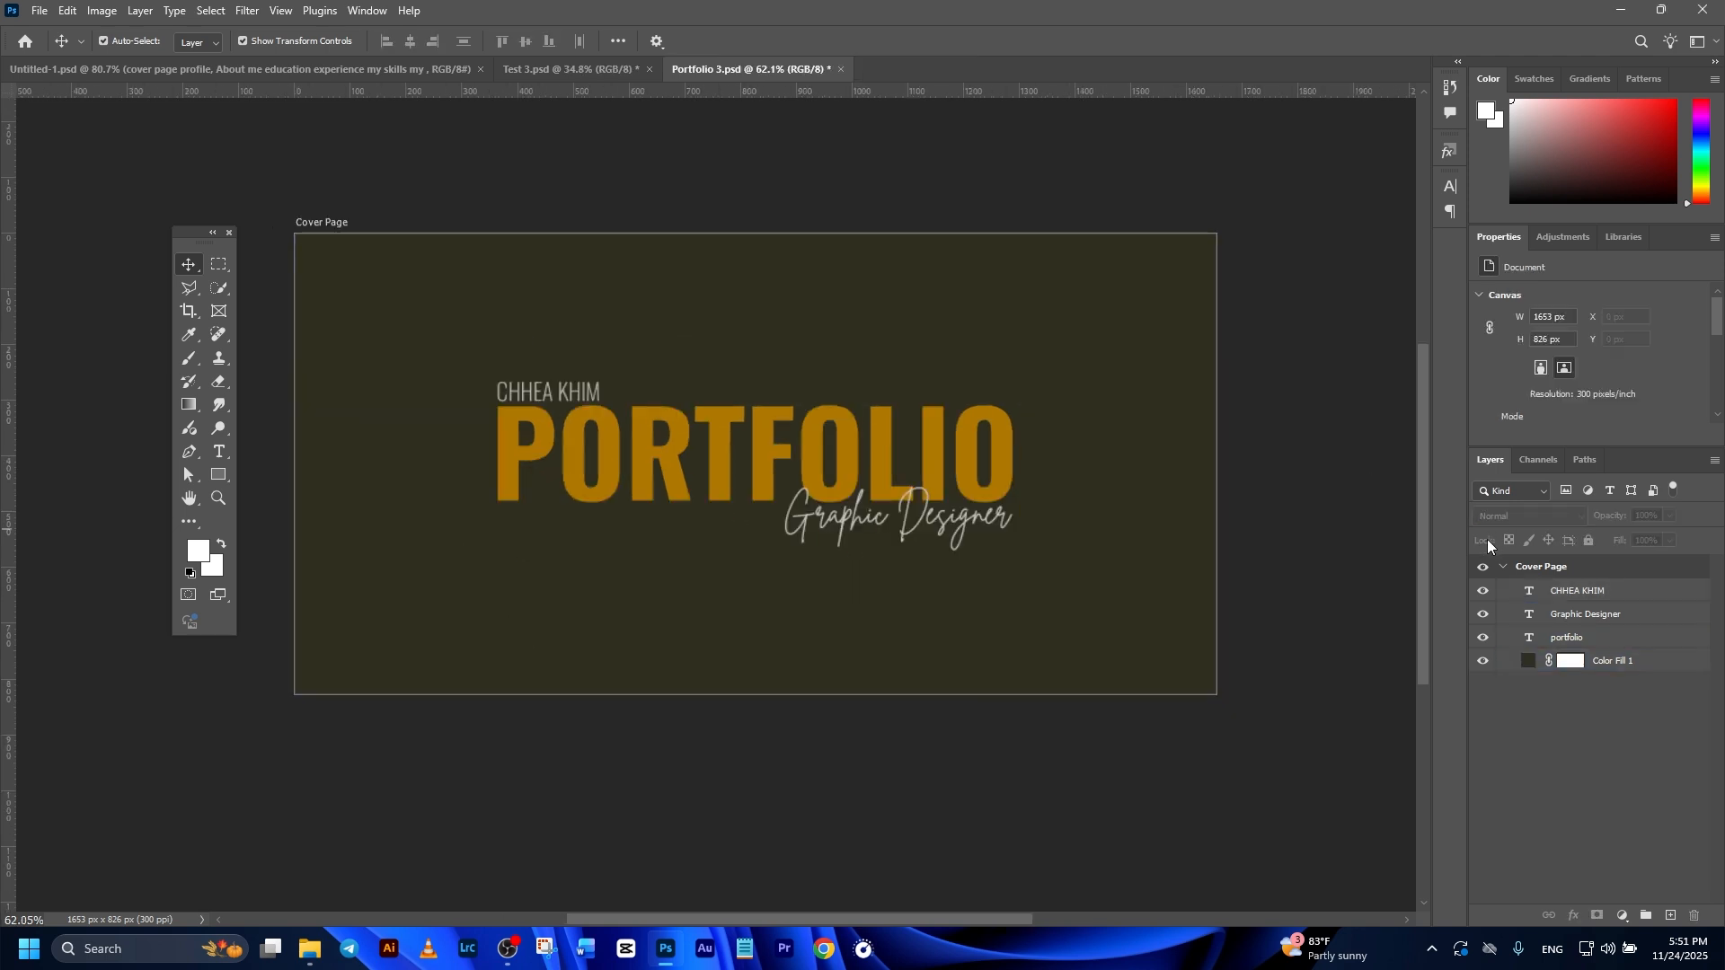
# Step: Check the page list in Untitled-1.psd and add an artboard named Profile to the right of the Cover Page in Portfolio 3.psd
pyautogui.click(1516, 561)
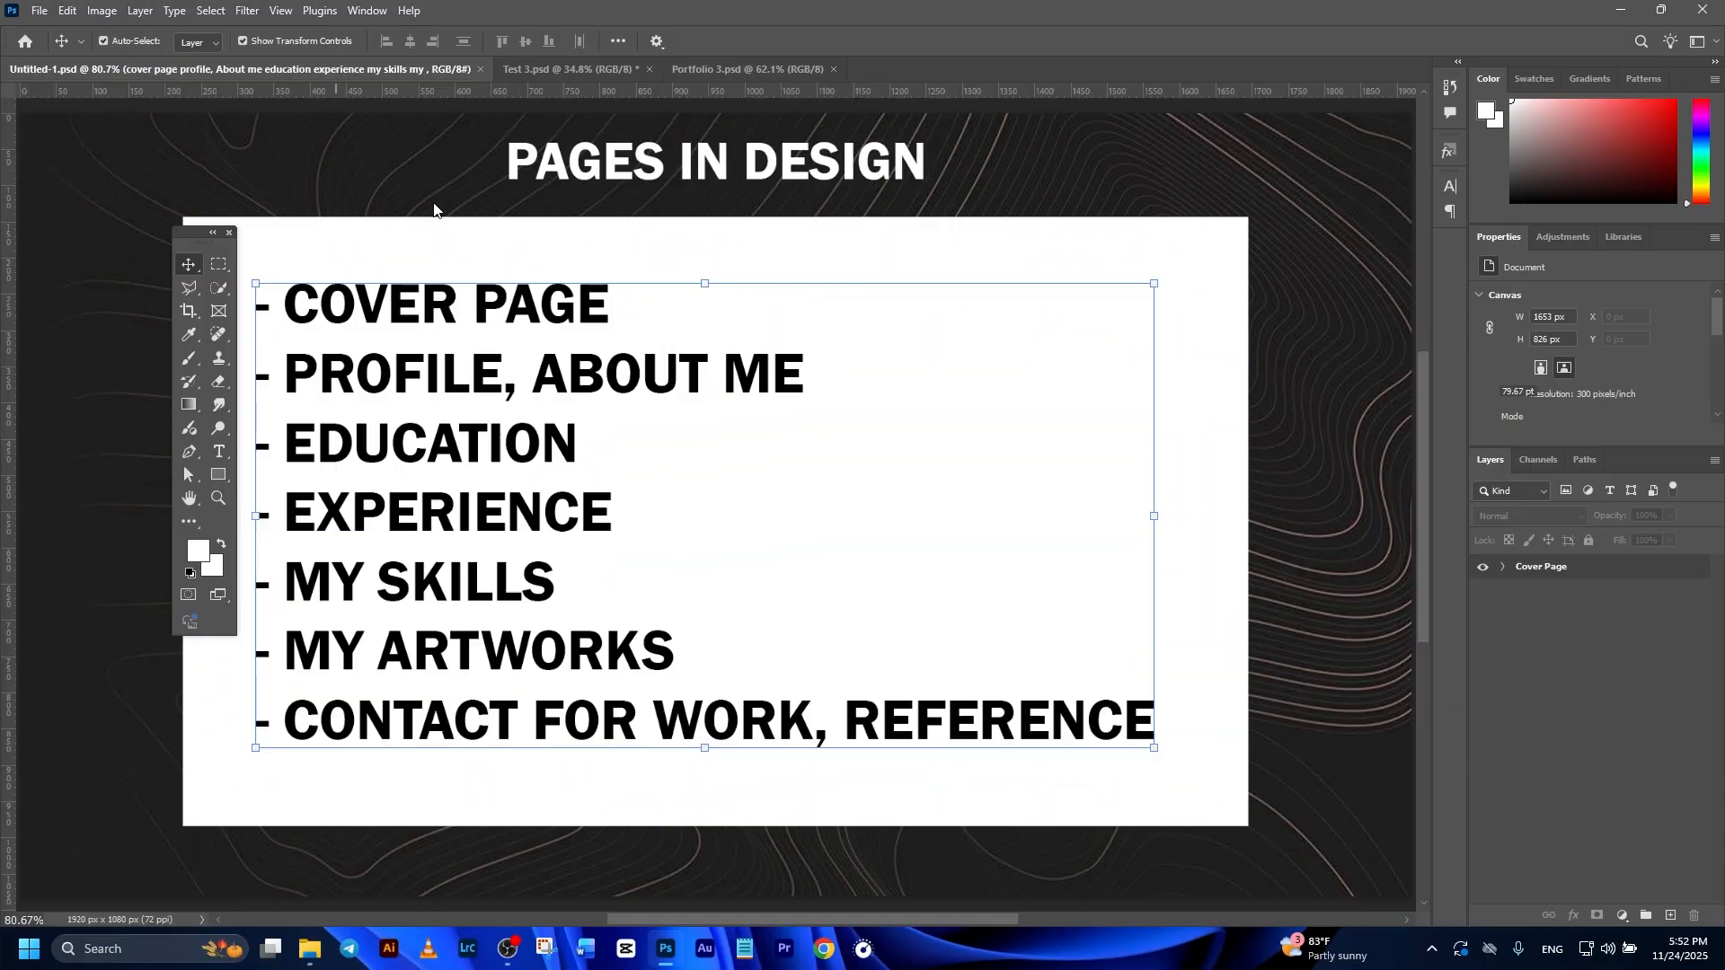
pyautogui.click(498, 359)
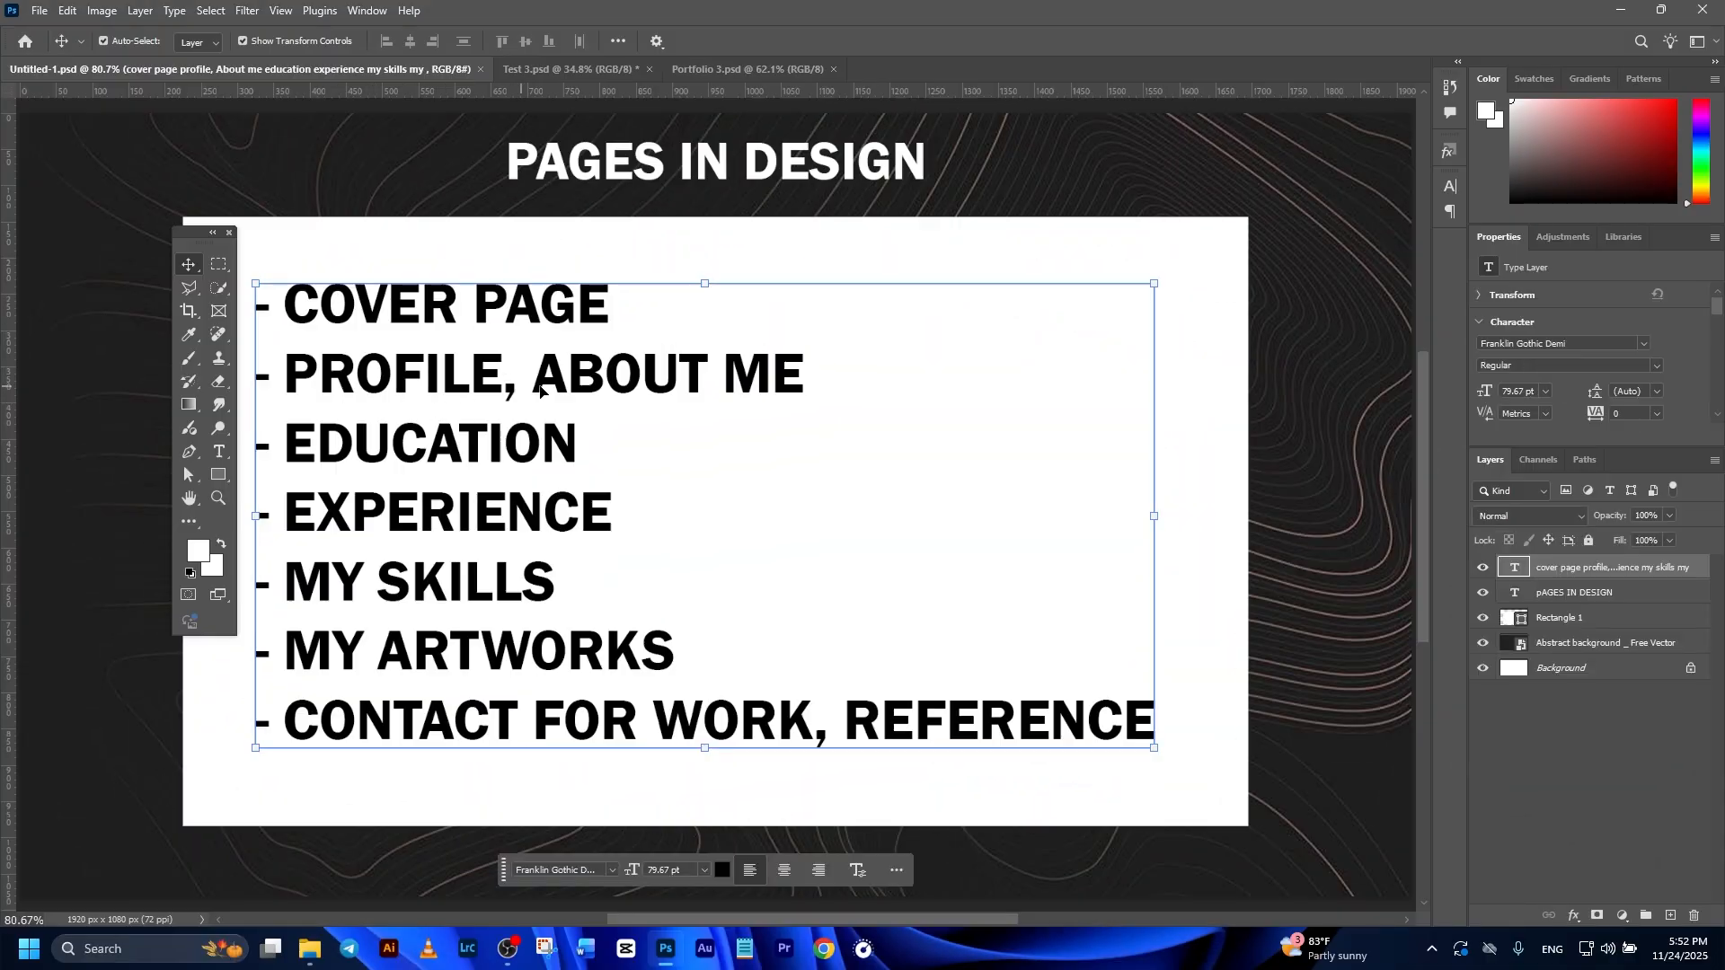
pyautogui.click(746, 70)
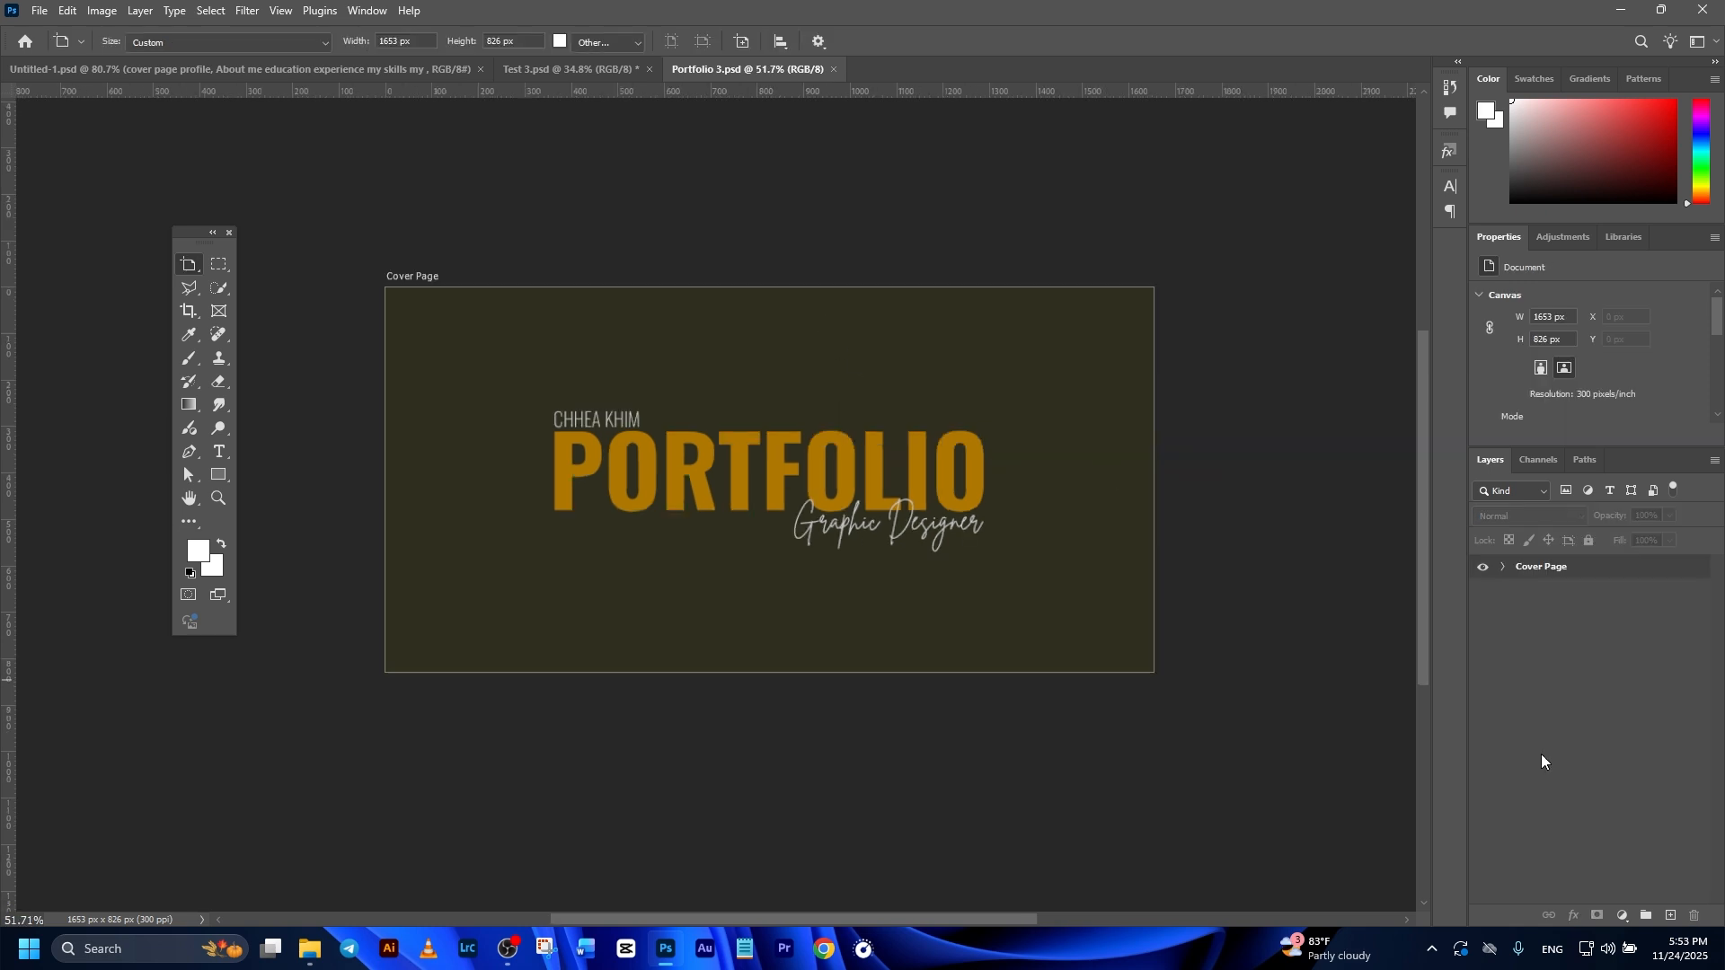
pyautogui.click(1530, 572)
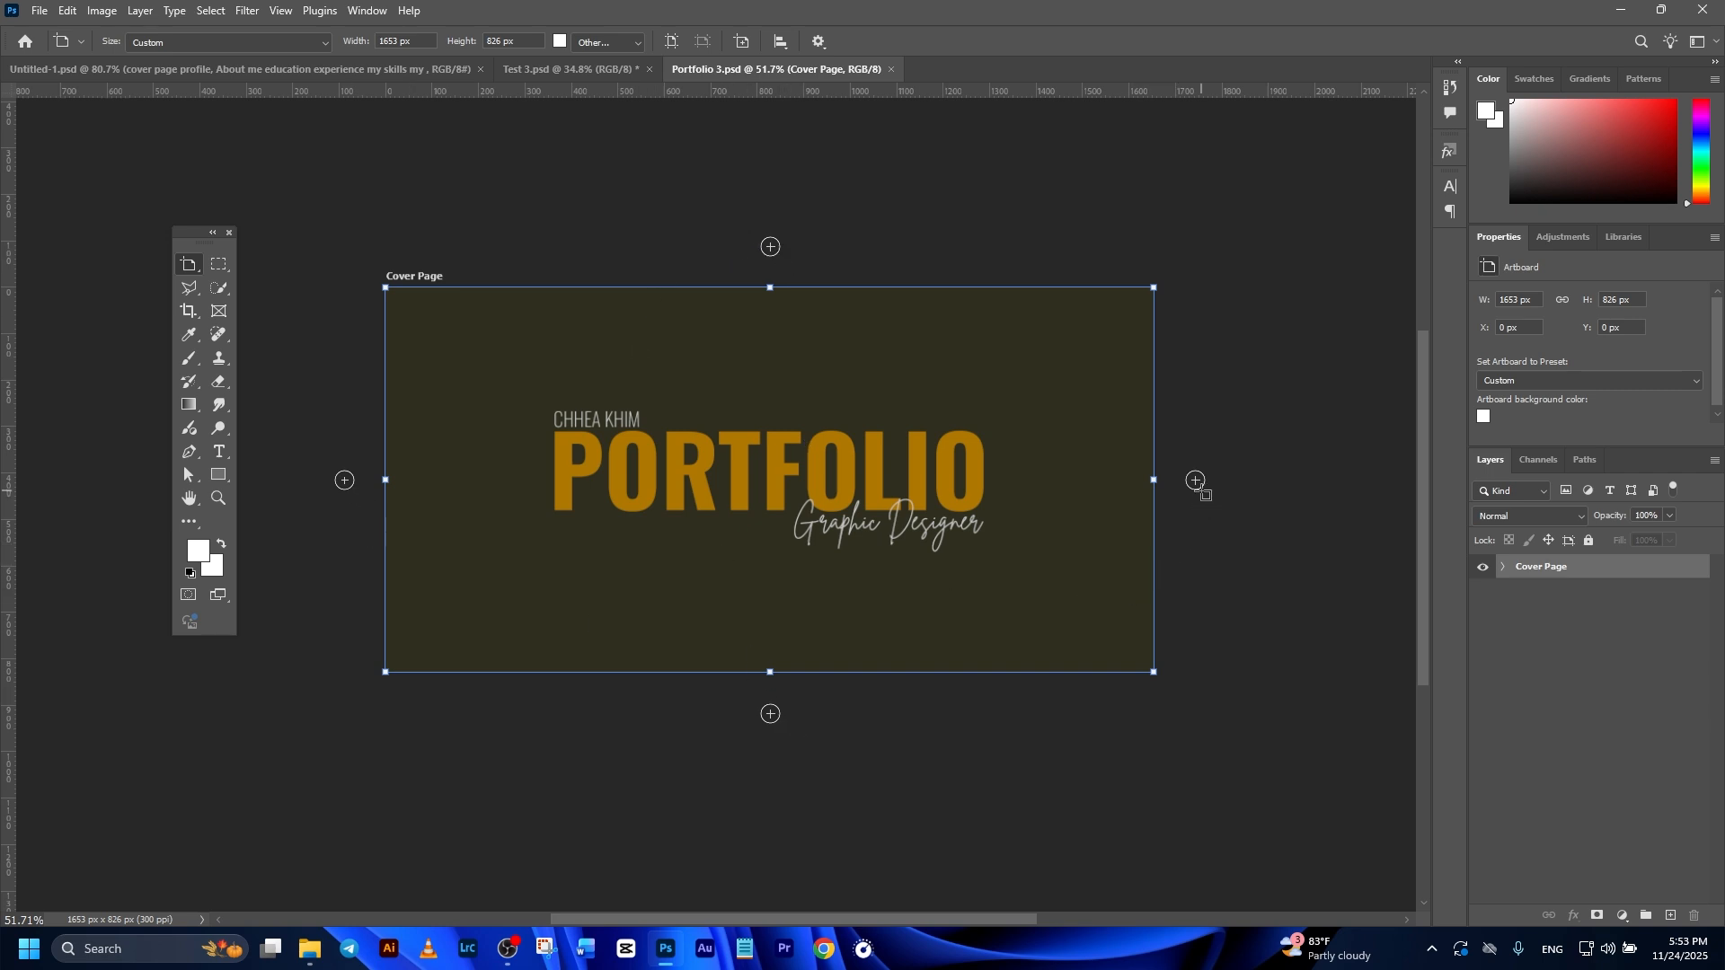
pyautogui.click(1197, 480)
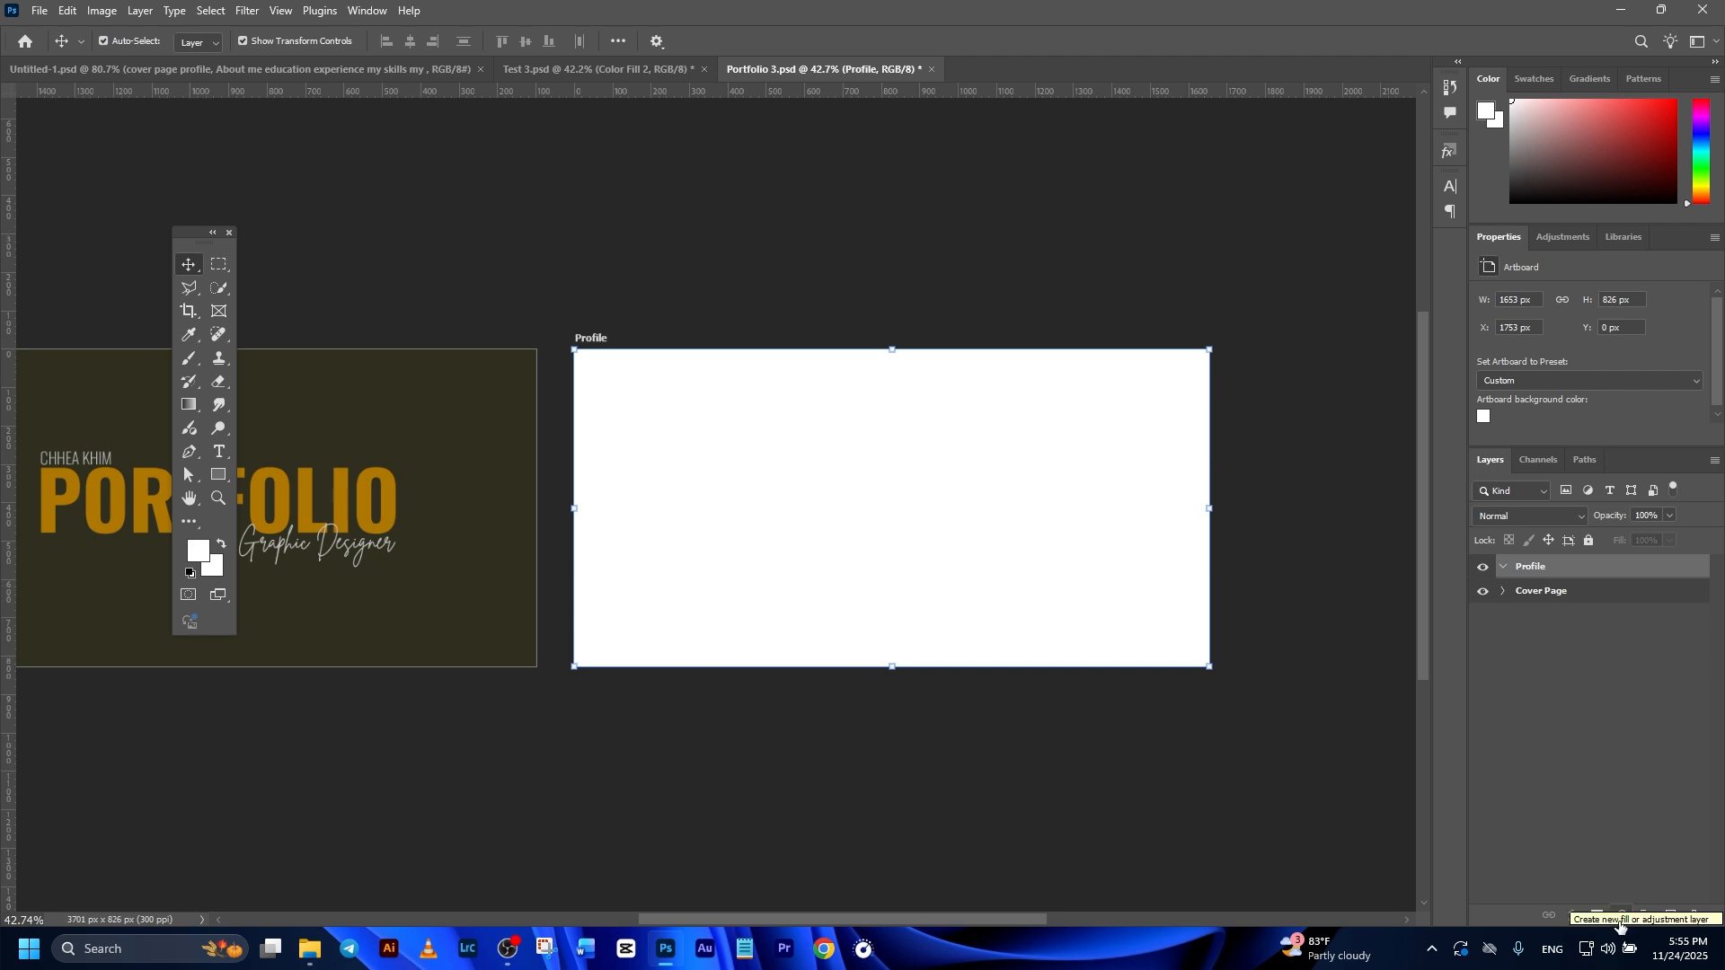
# Step: Add a Solid Color fill layer with the color fff0c2 to the Profile artboard
pyautogui.click(1619, 916)
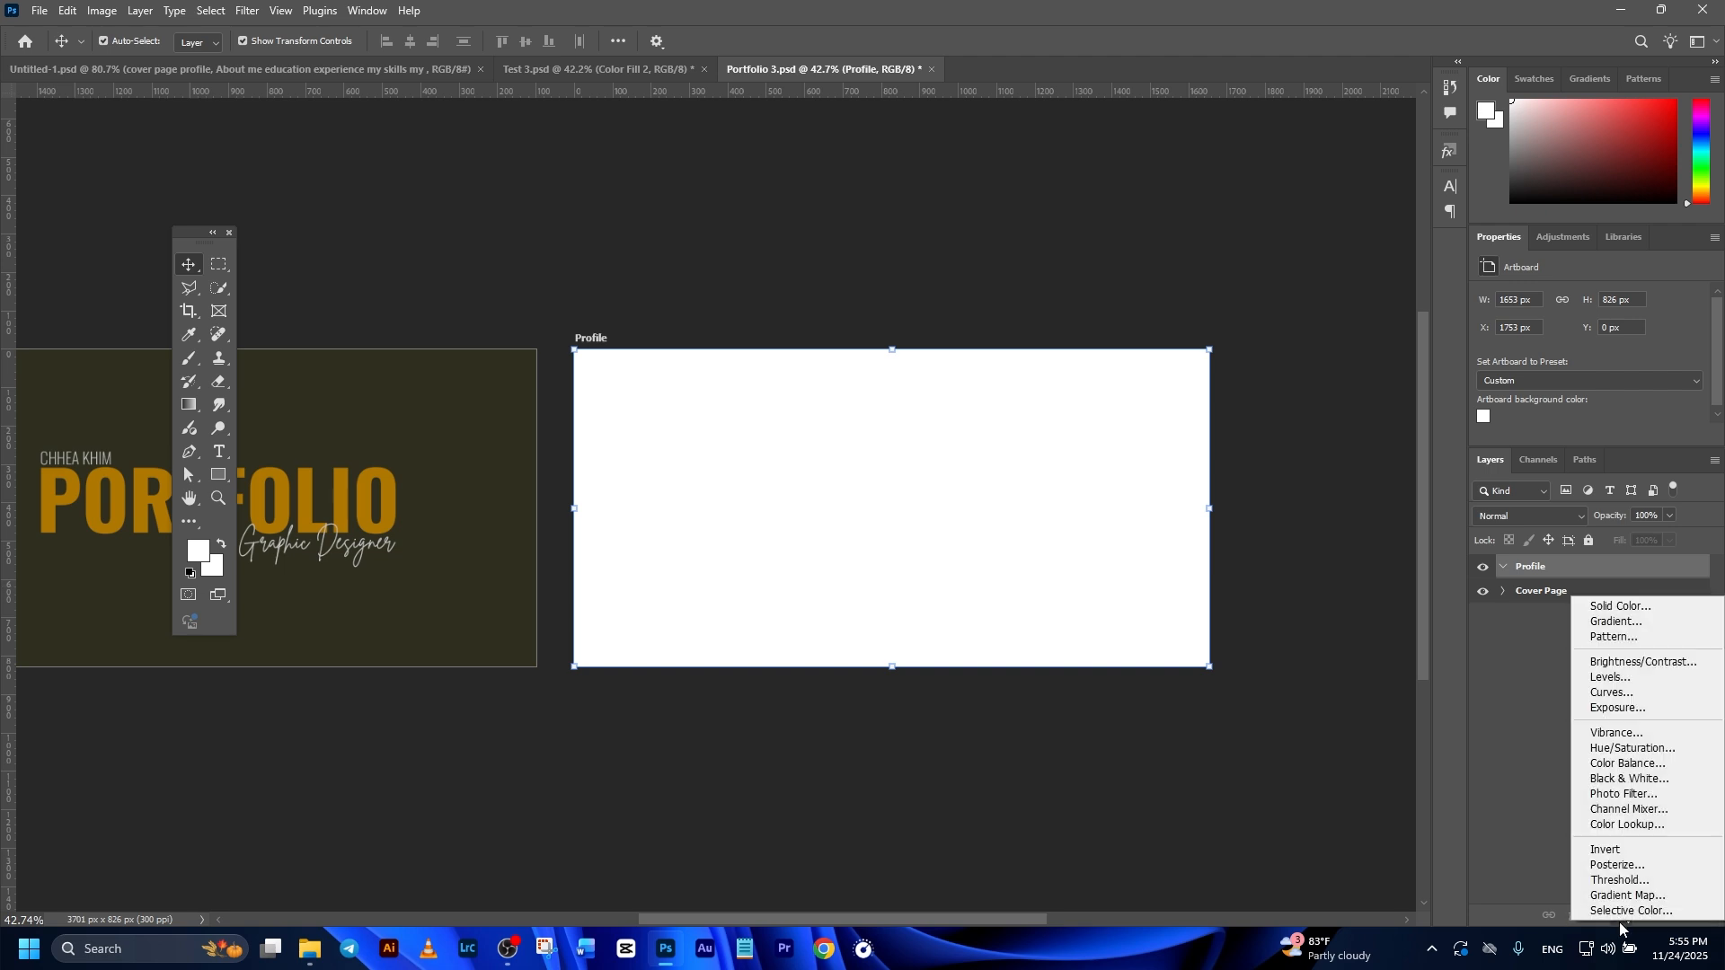
pyautogui.click(1631, 608)
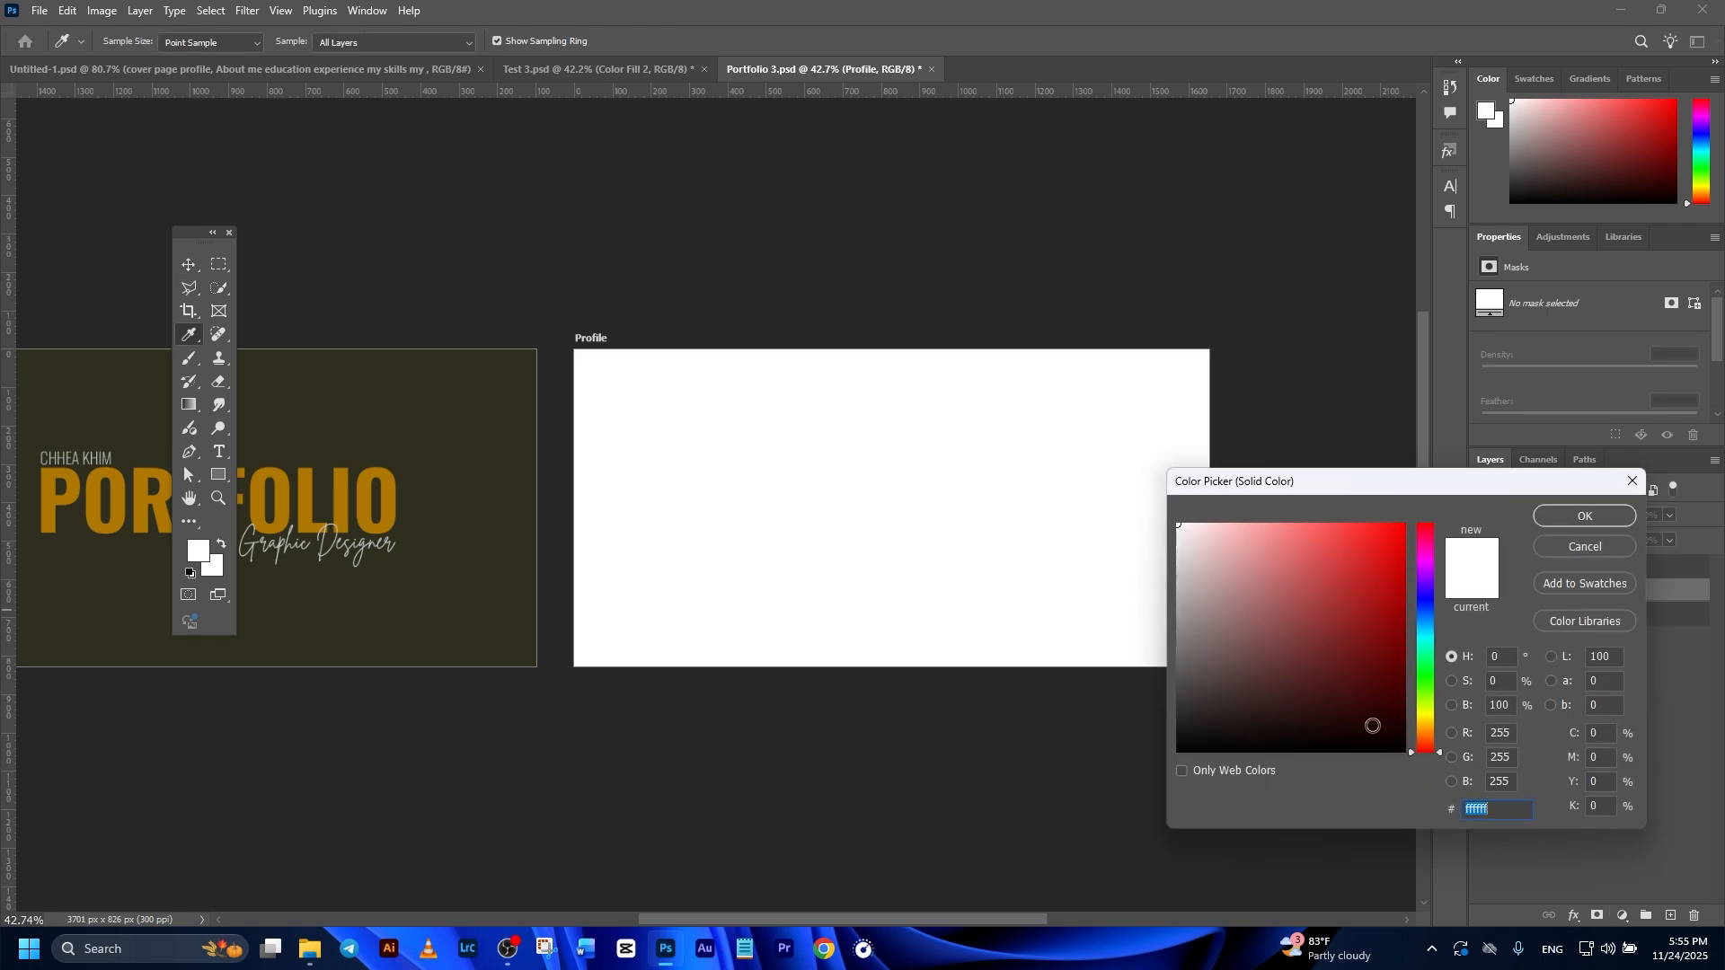
pyautogui.write('fff0c2')
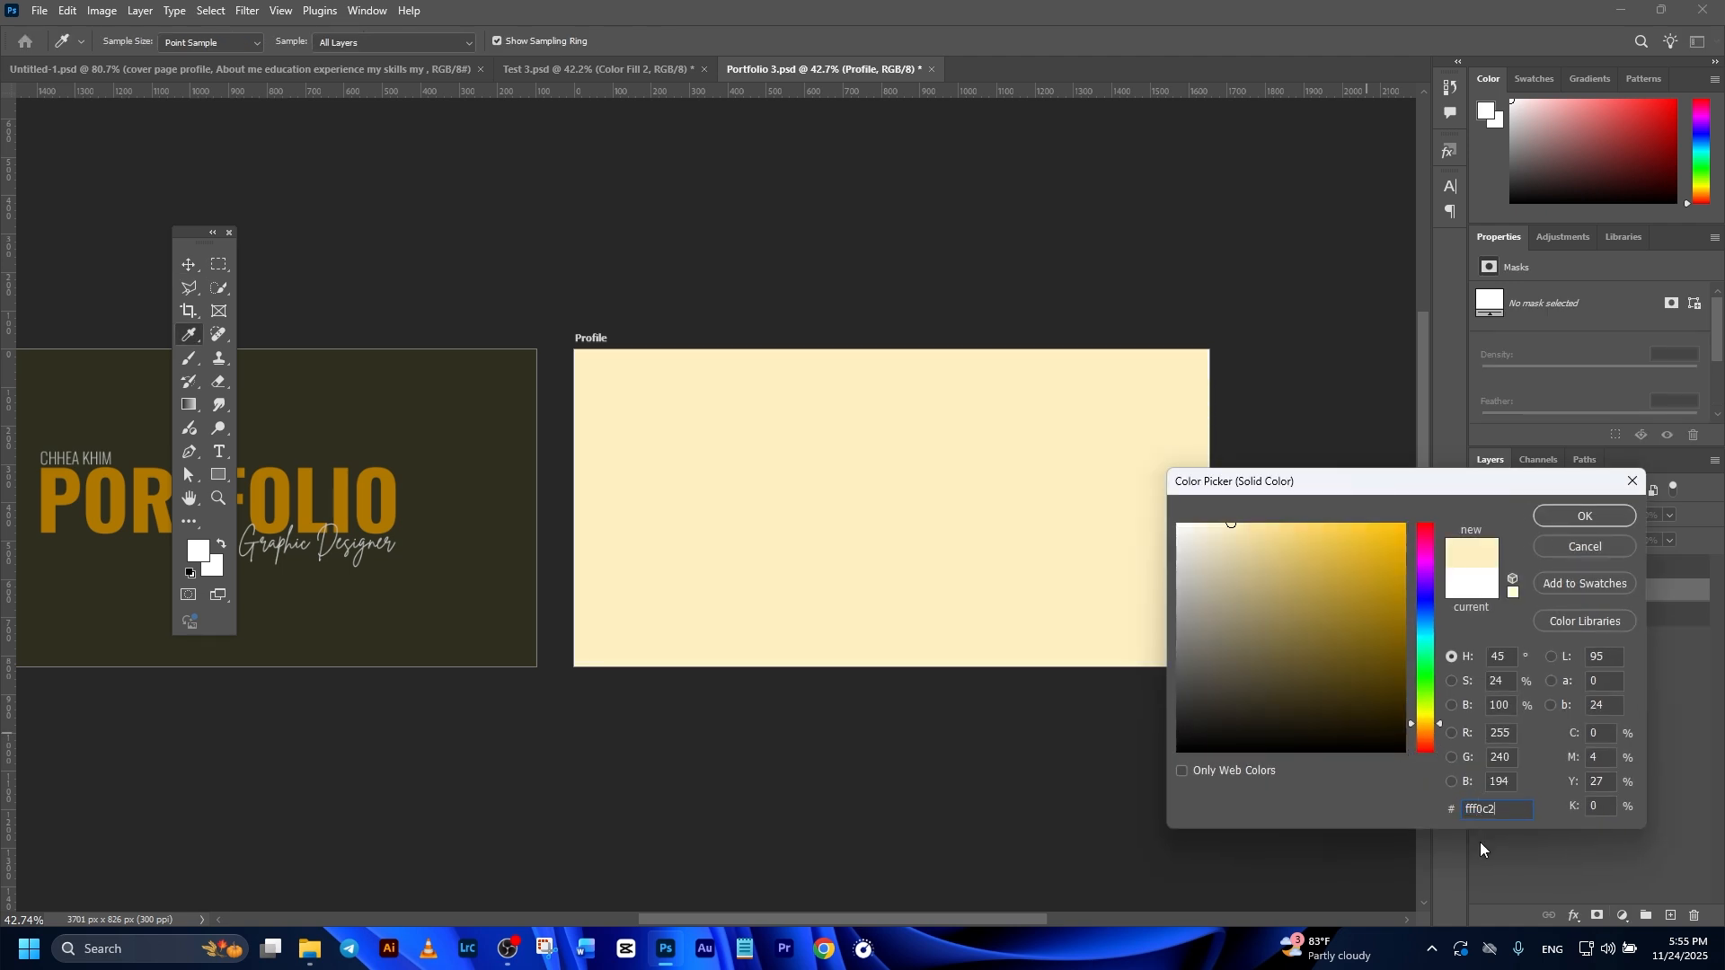
pyautogui.click(1585, 515)
pyautogui.press('v')
pyautogui.scroll(1, 995, 604)
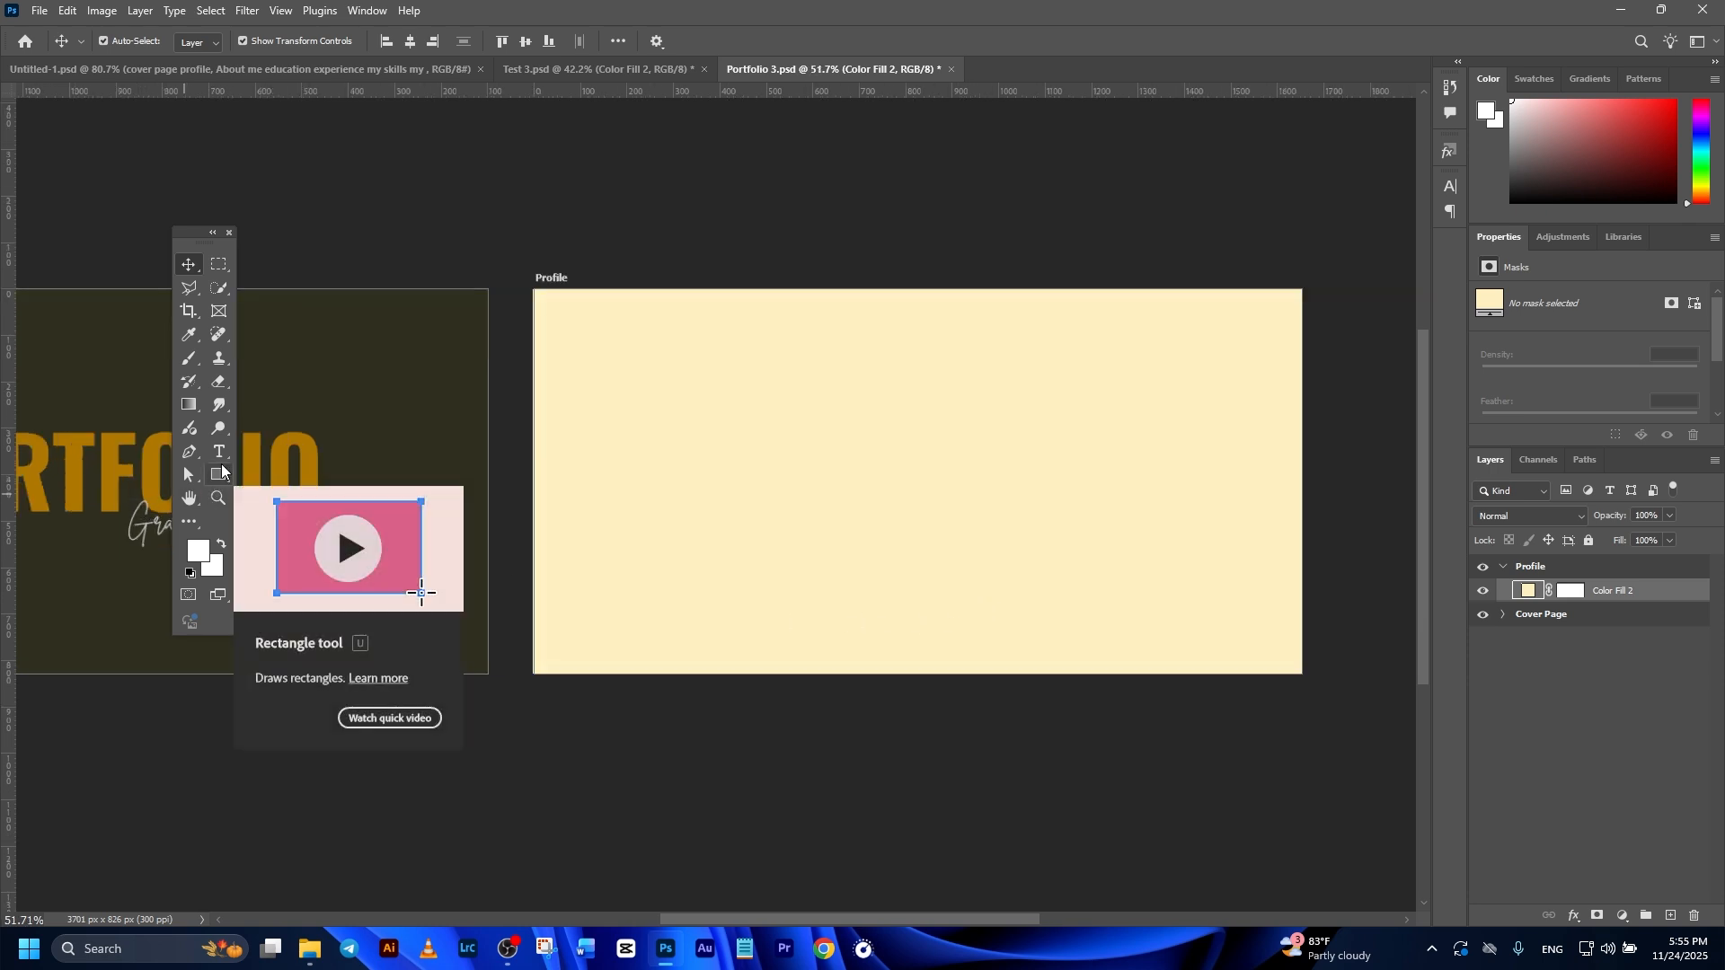
# Step: Draw a rectangle about 632 by 823 px along the Profile artboard's left edge, with no stroke and the cover background's 2f2f1f fill
pyautogui.click(221, 467)
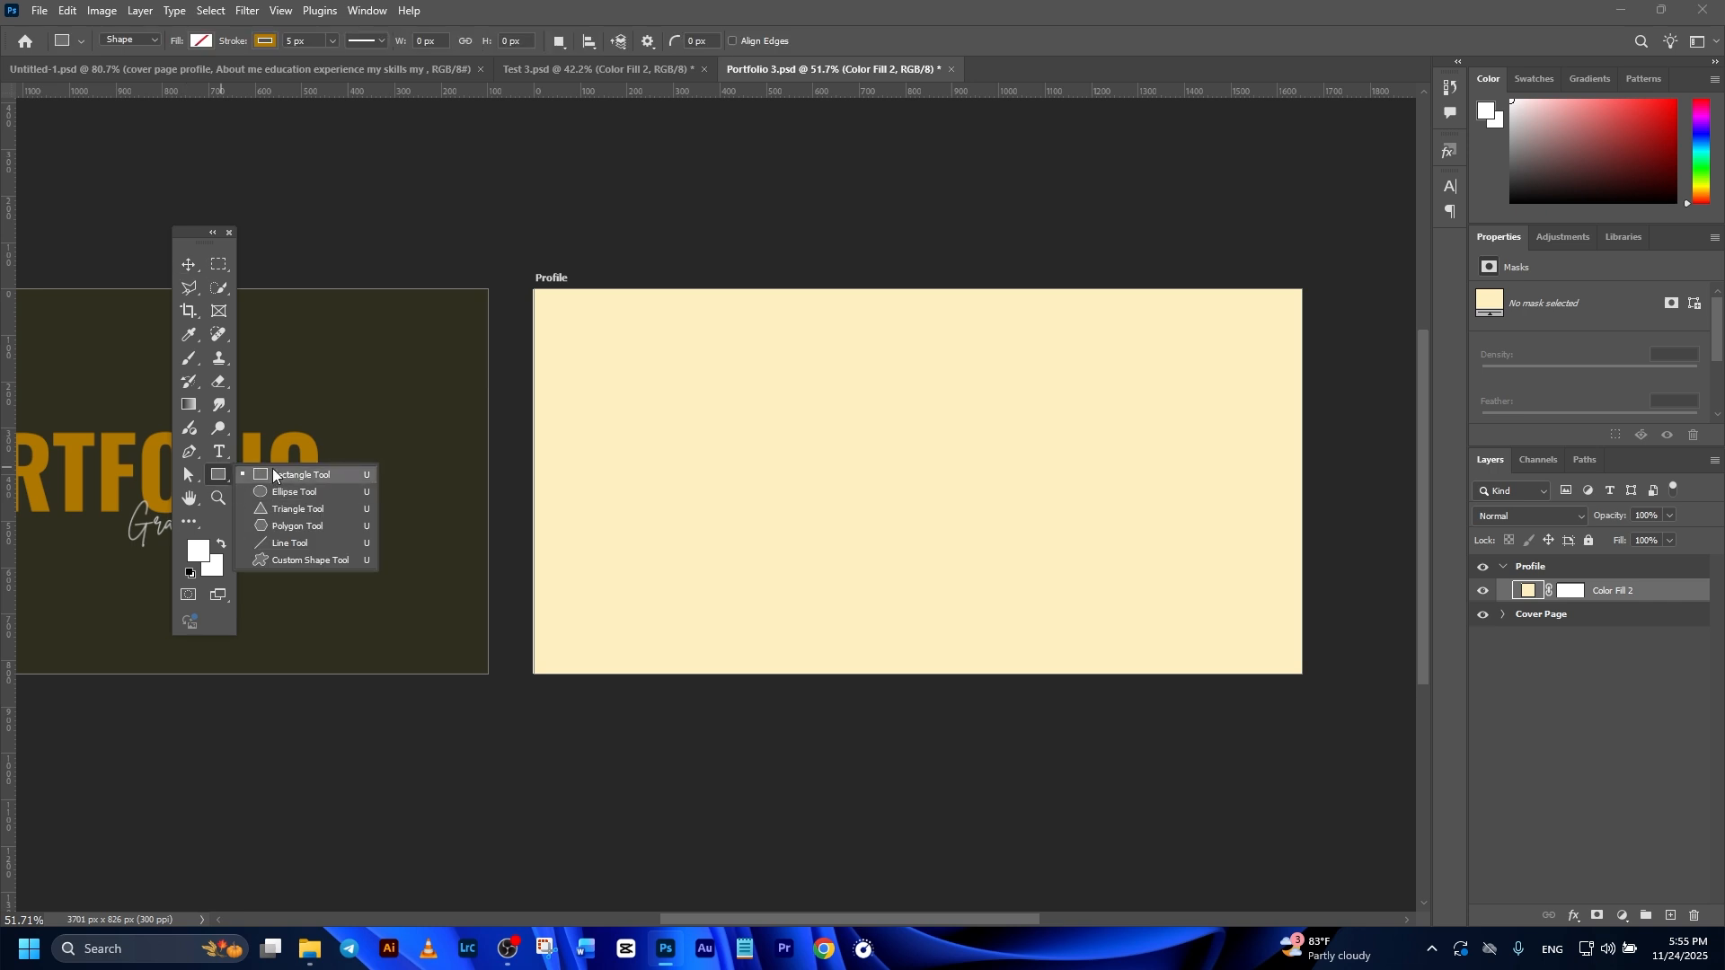
pyautogui.click(274, 474)
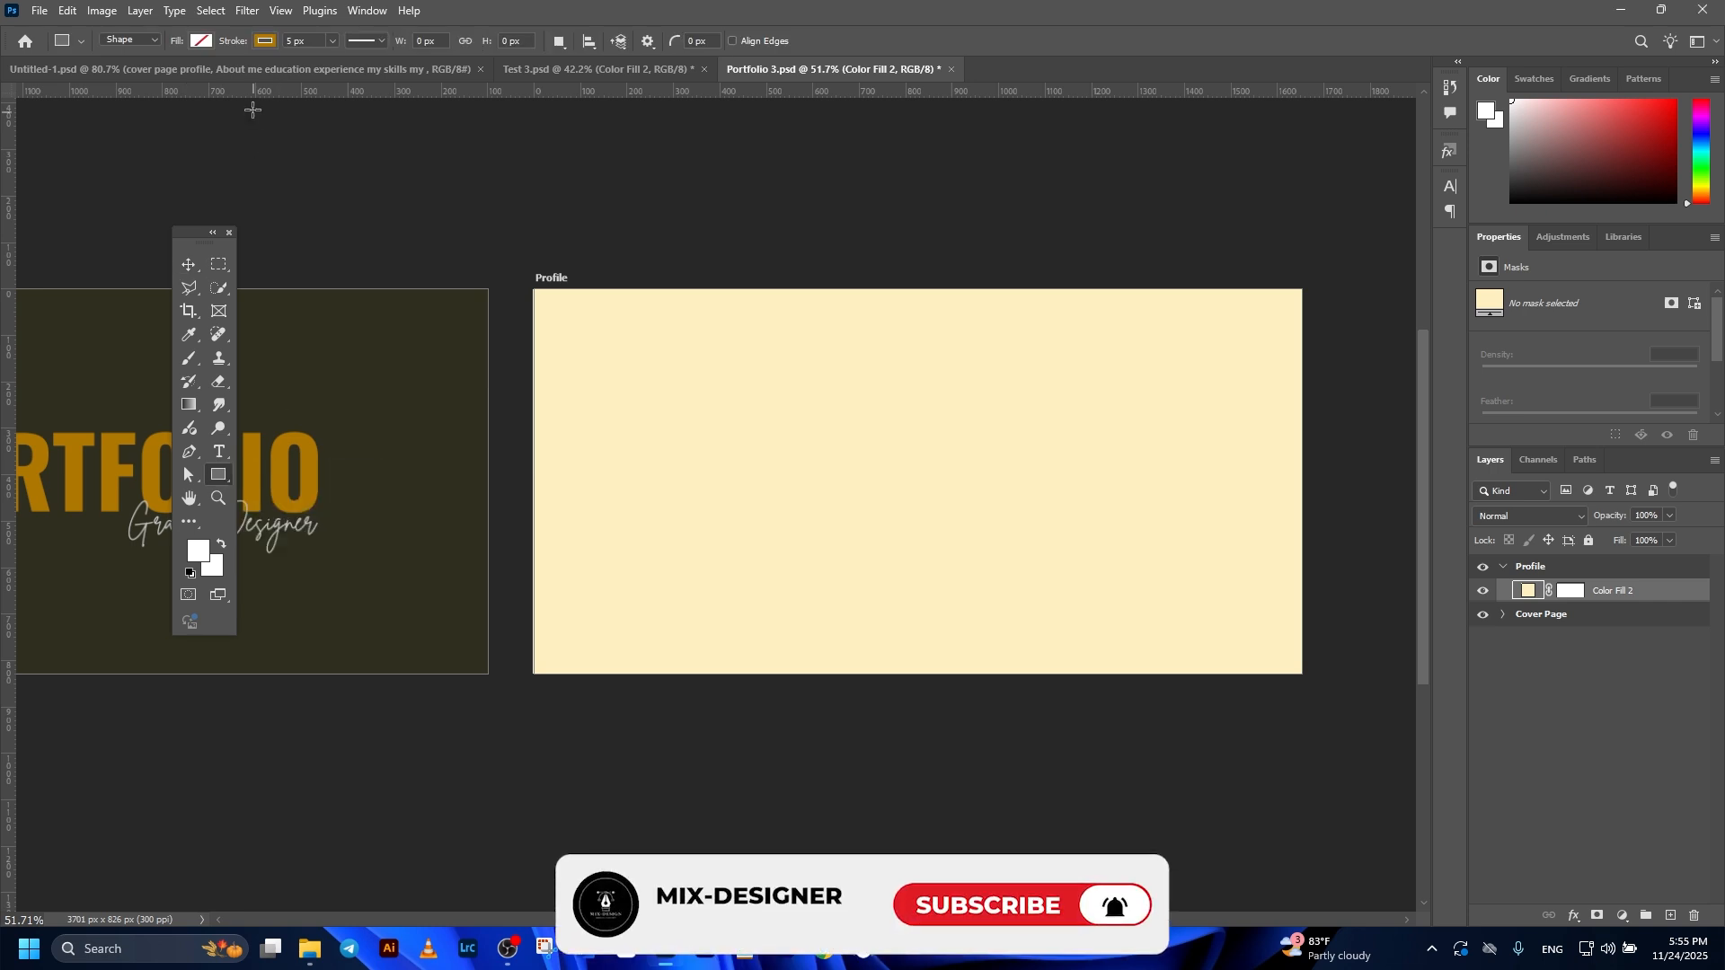
pyautogui.click(267, 42)
pyautogui.click(189, 74)
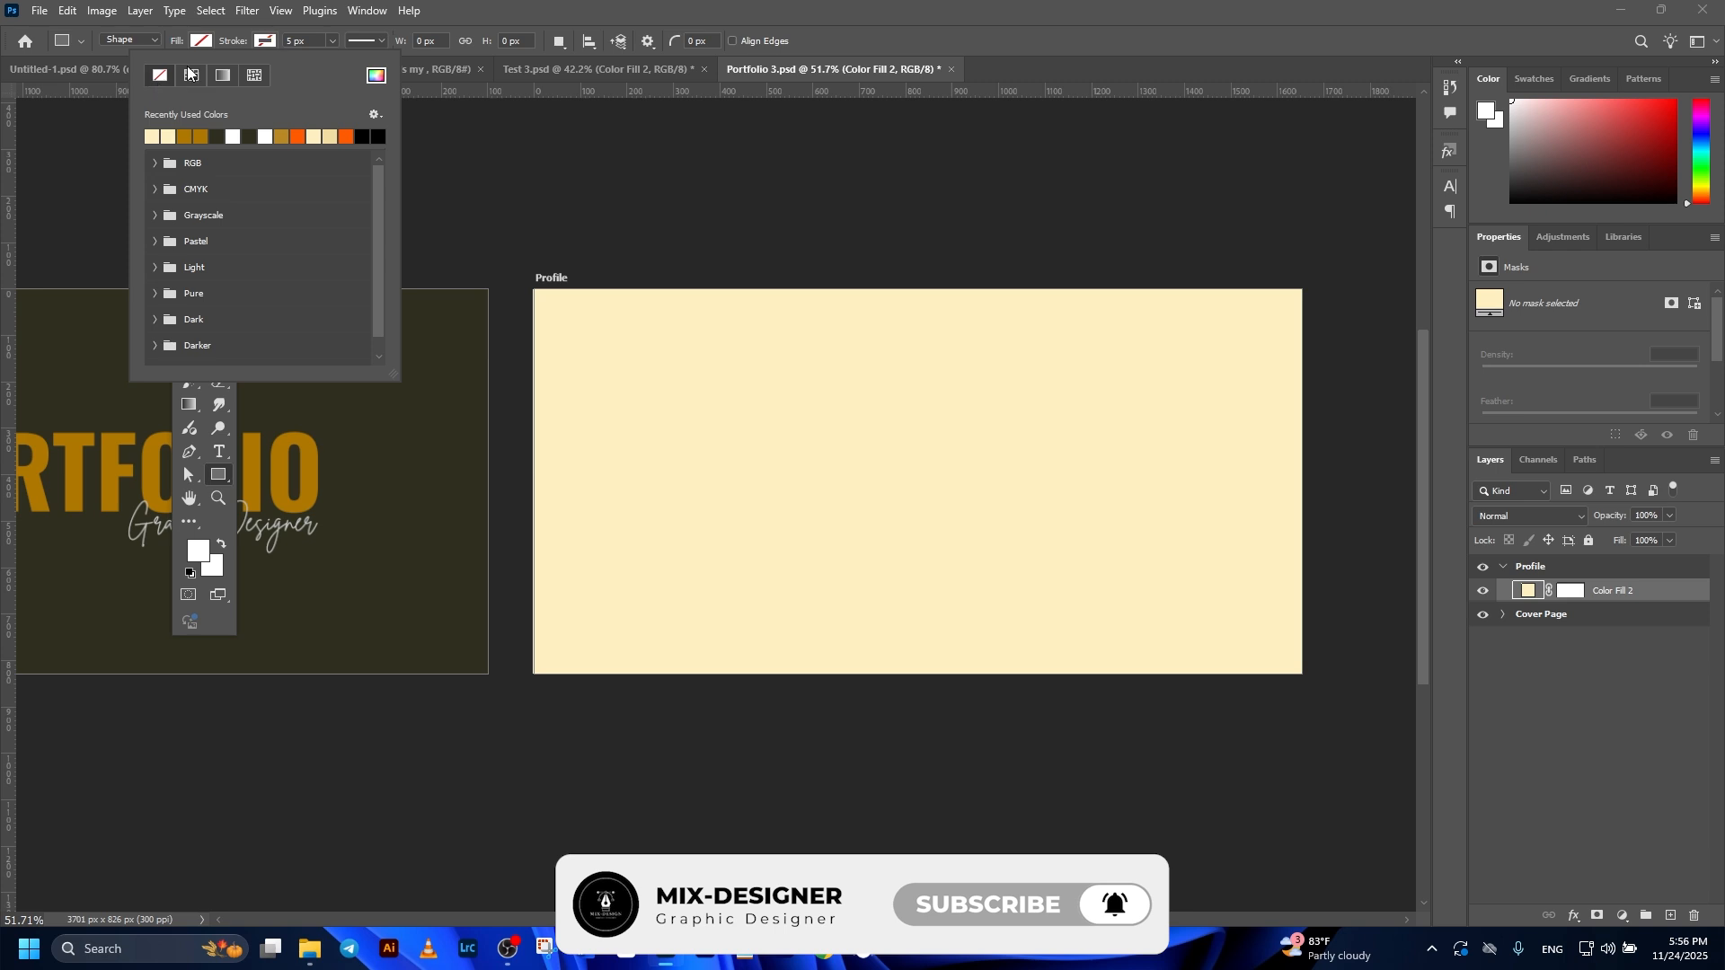
pyautogui.click(203, 44)
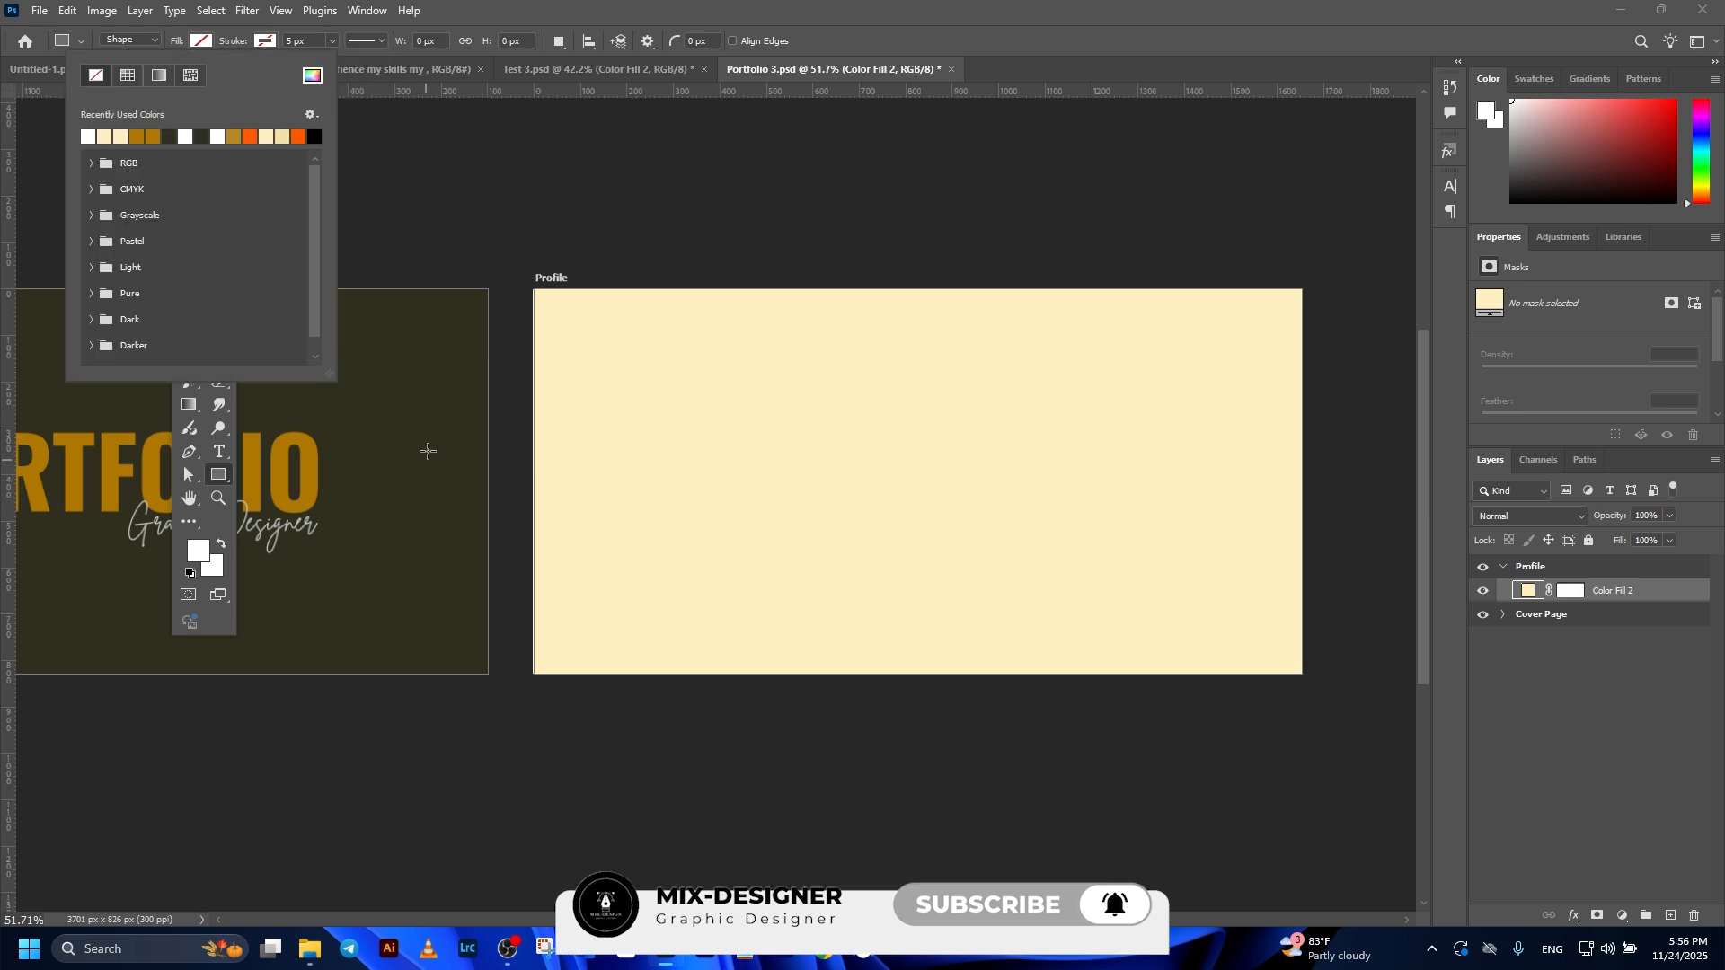
pyautogui.click(313, 76)
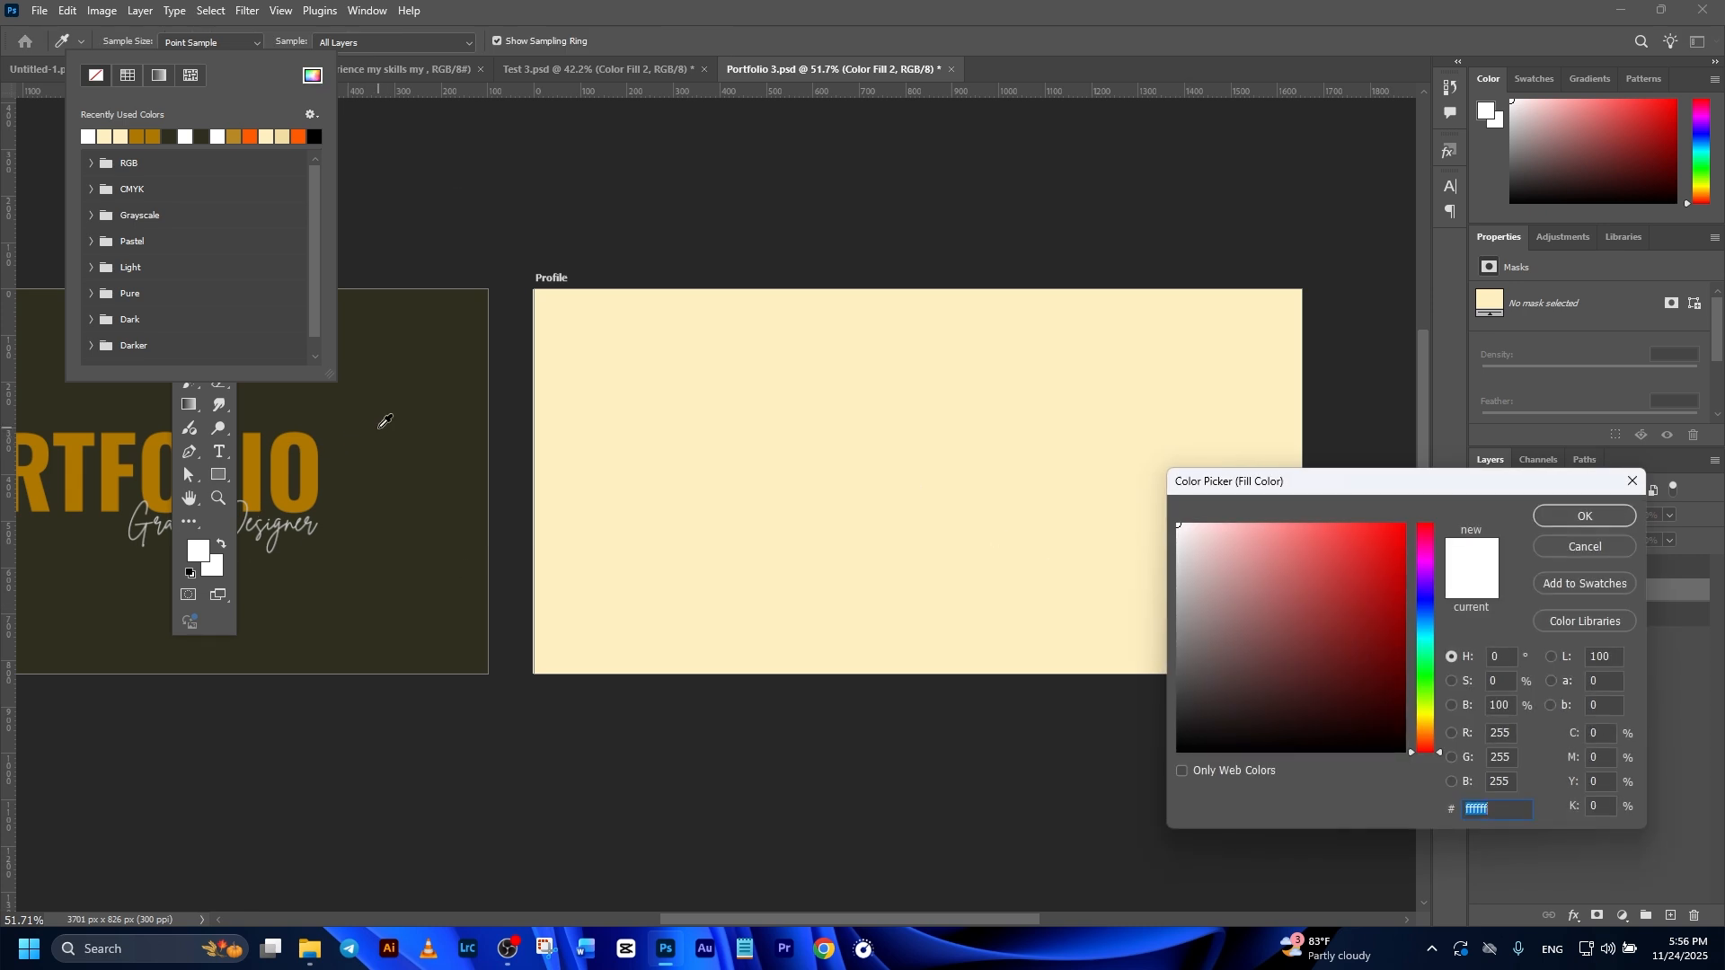
pyautogui.click(388, 420)
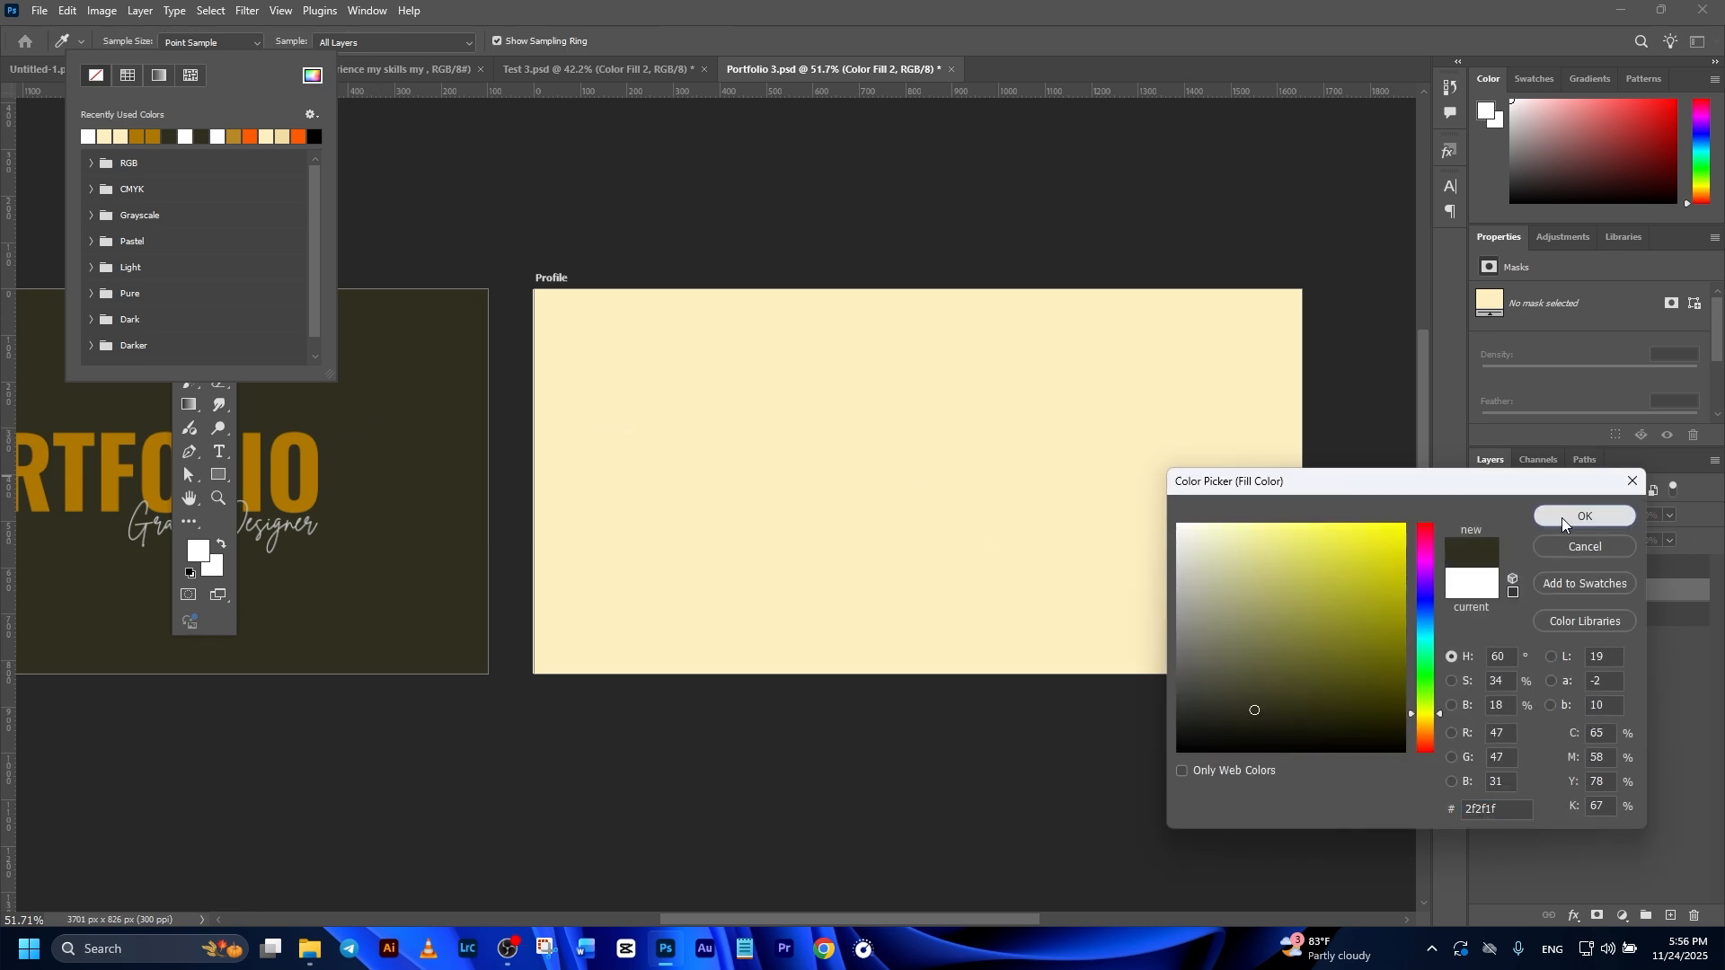
pyautogui.click(1584, 515)
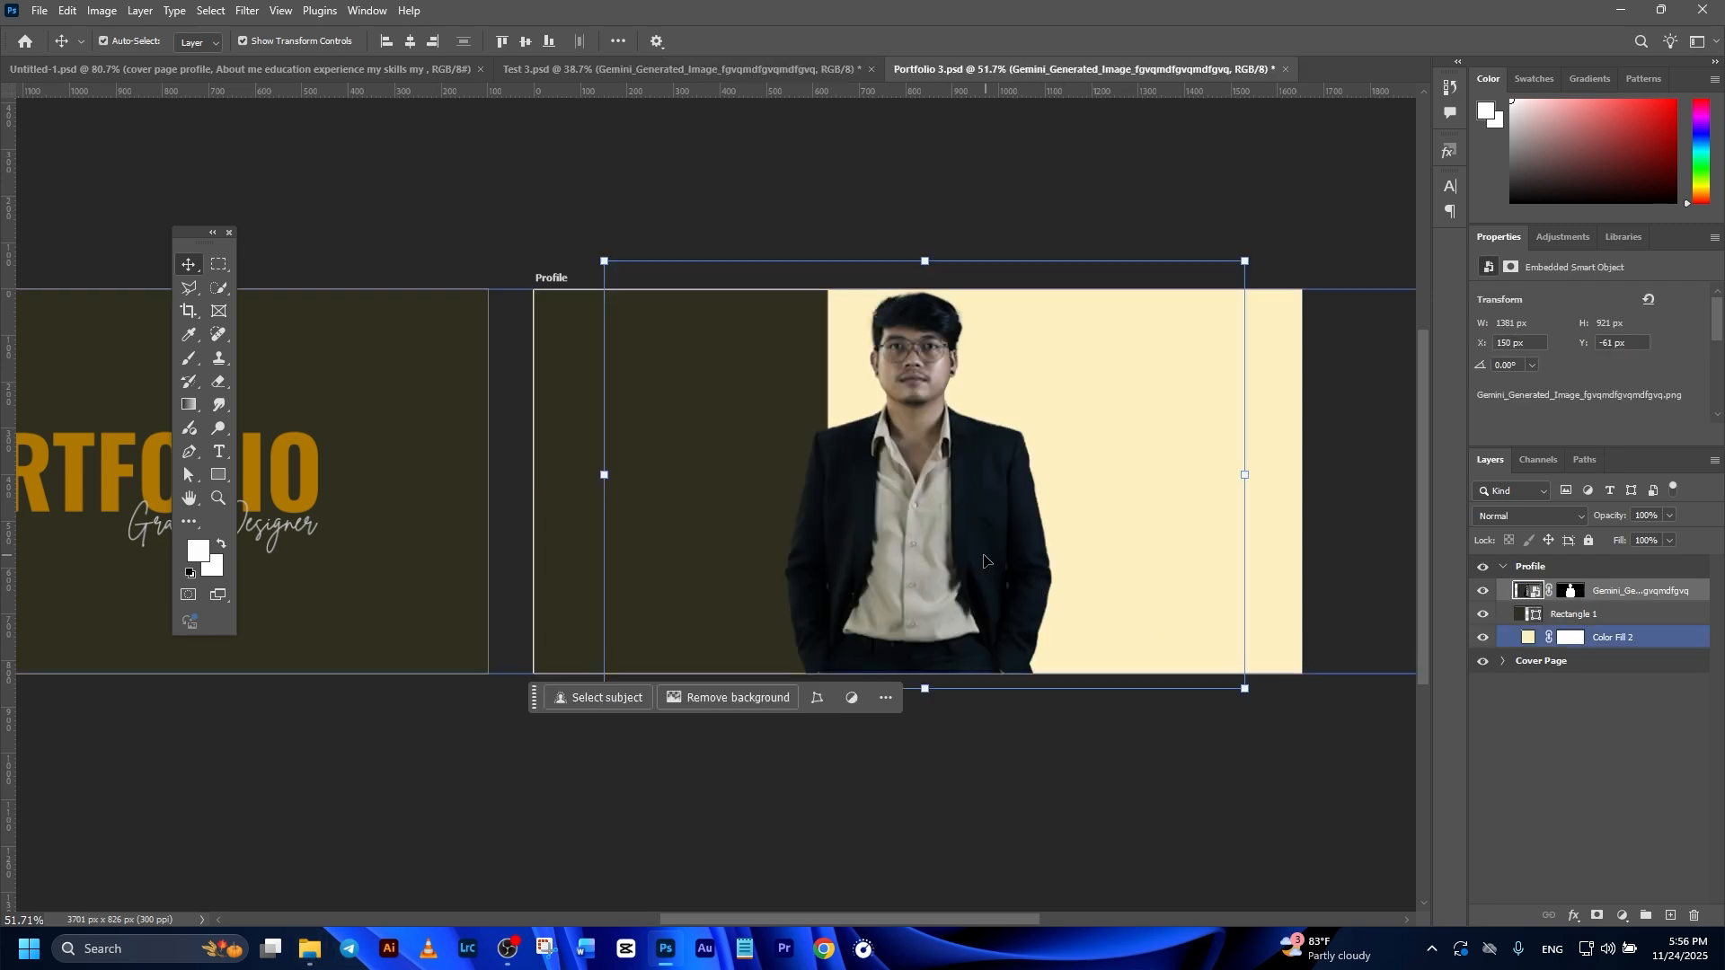
# Step: Position the cut-out portrait photo over the dark rectangle on the Profile page and clip it to the rectangle
pyautogui.moveTo(983, 561); pyautogui.dragTo(737, 568)
pyautogui.rightClick(1630, 593)
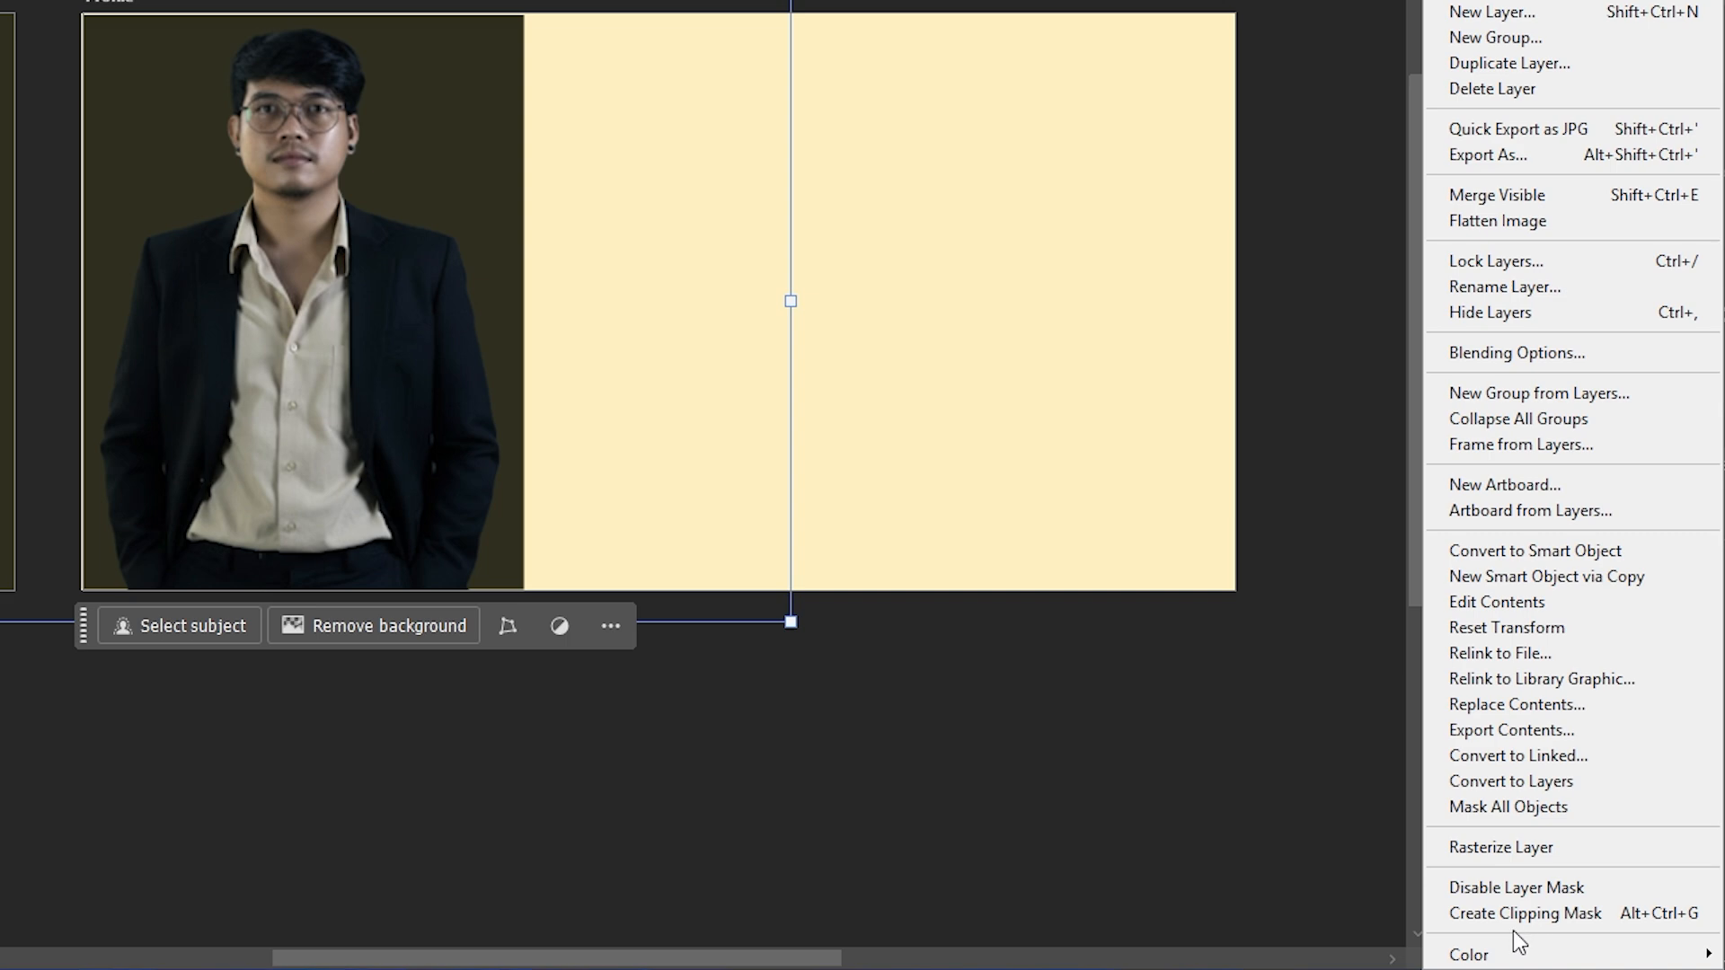
pyautogui.click(1517, 922)
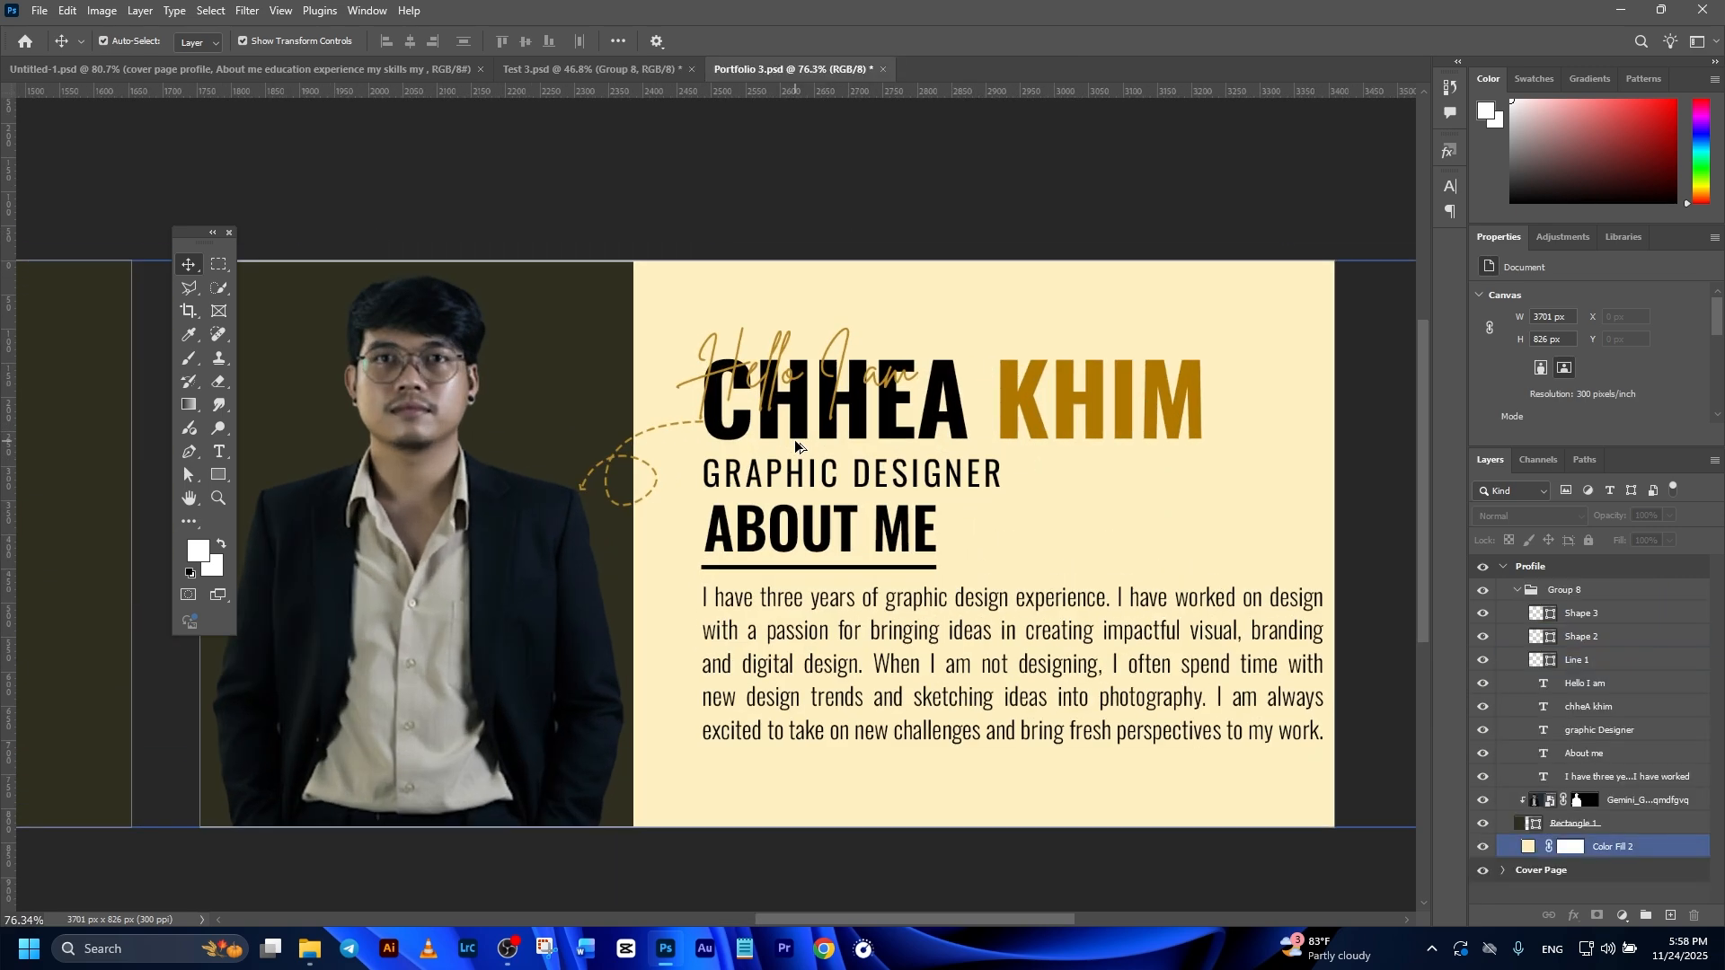
# Step: Move the Hello I am text temporarily above the name heading and check its font and size
pyautogui.click(764, 358)
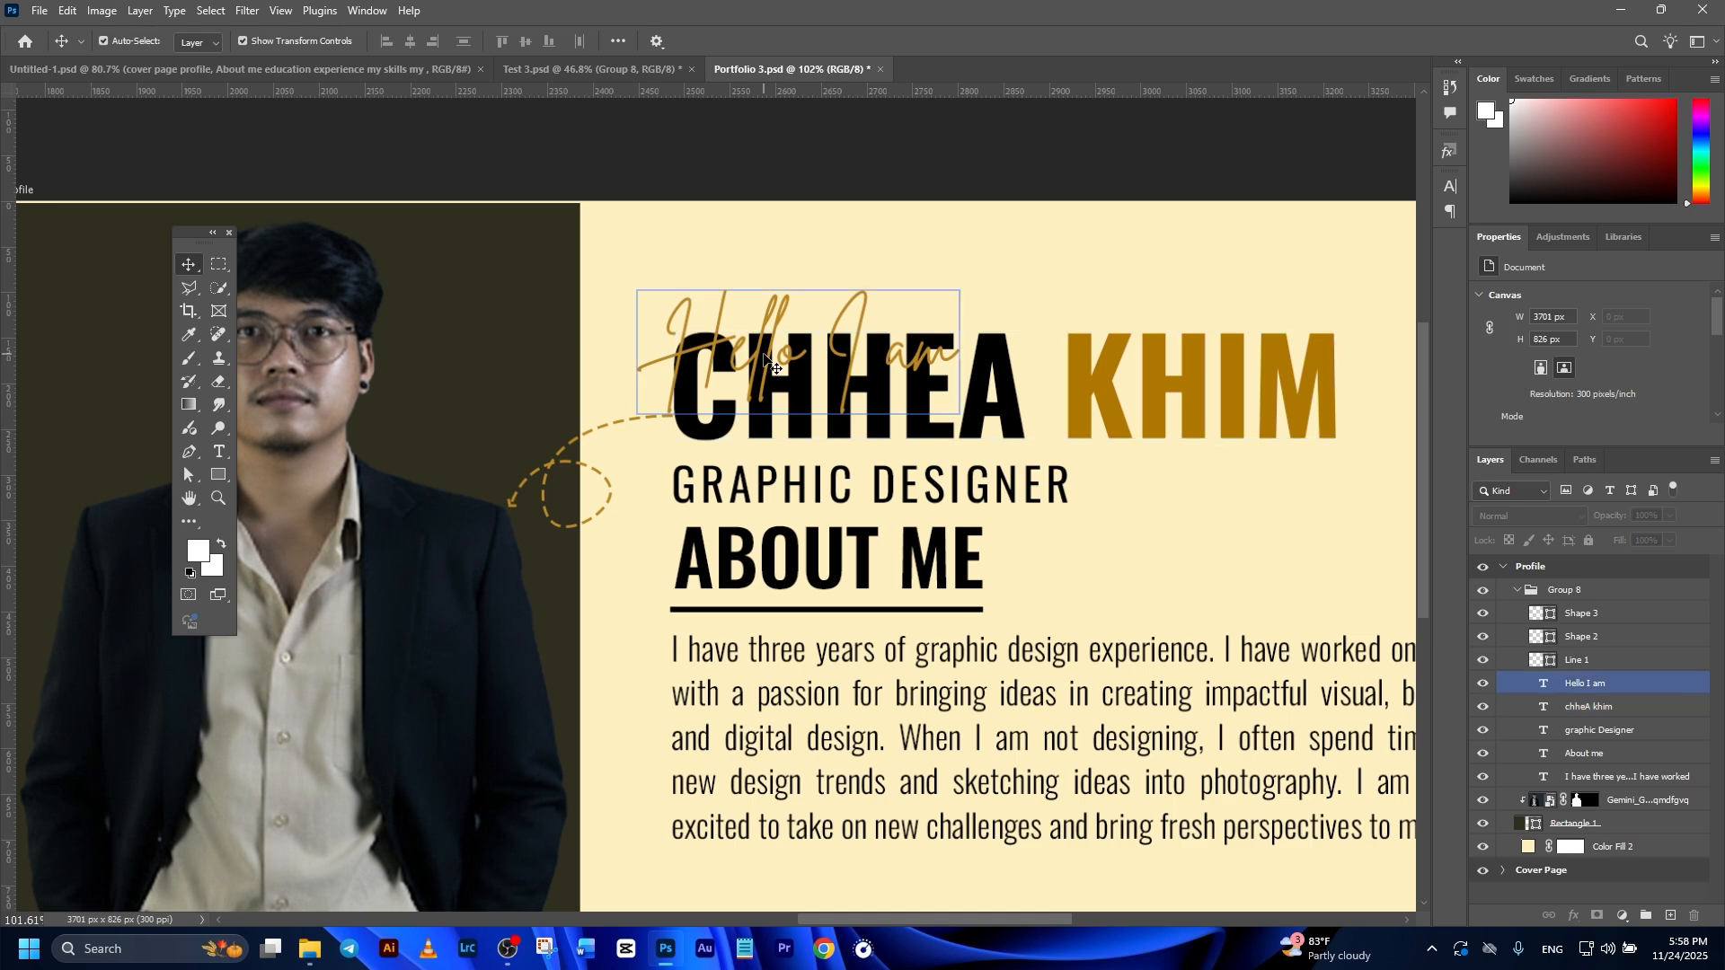
pyautogui.moveTo(765, 357); pyautogui.dragTo(766, 280)
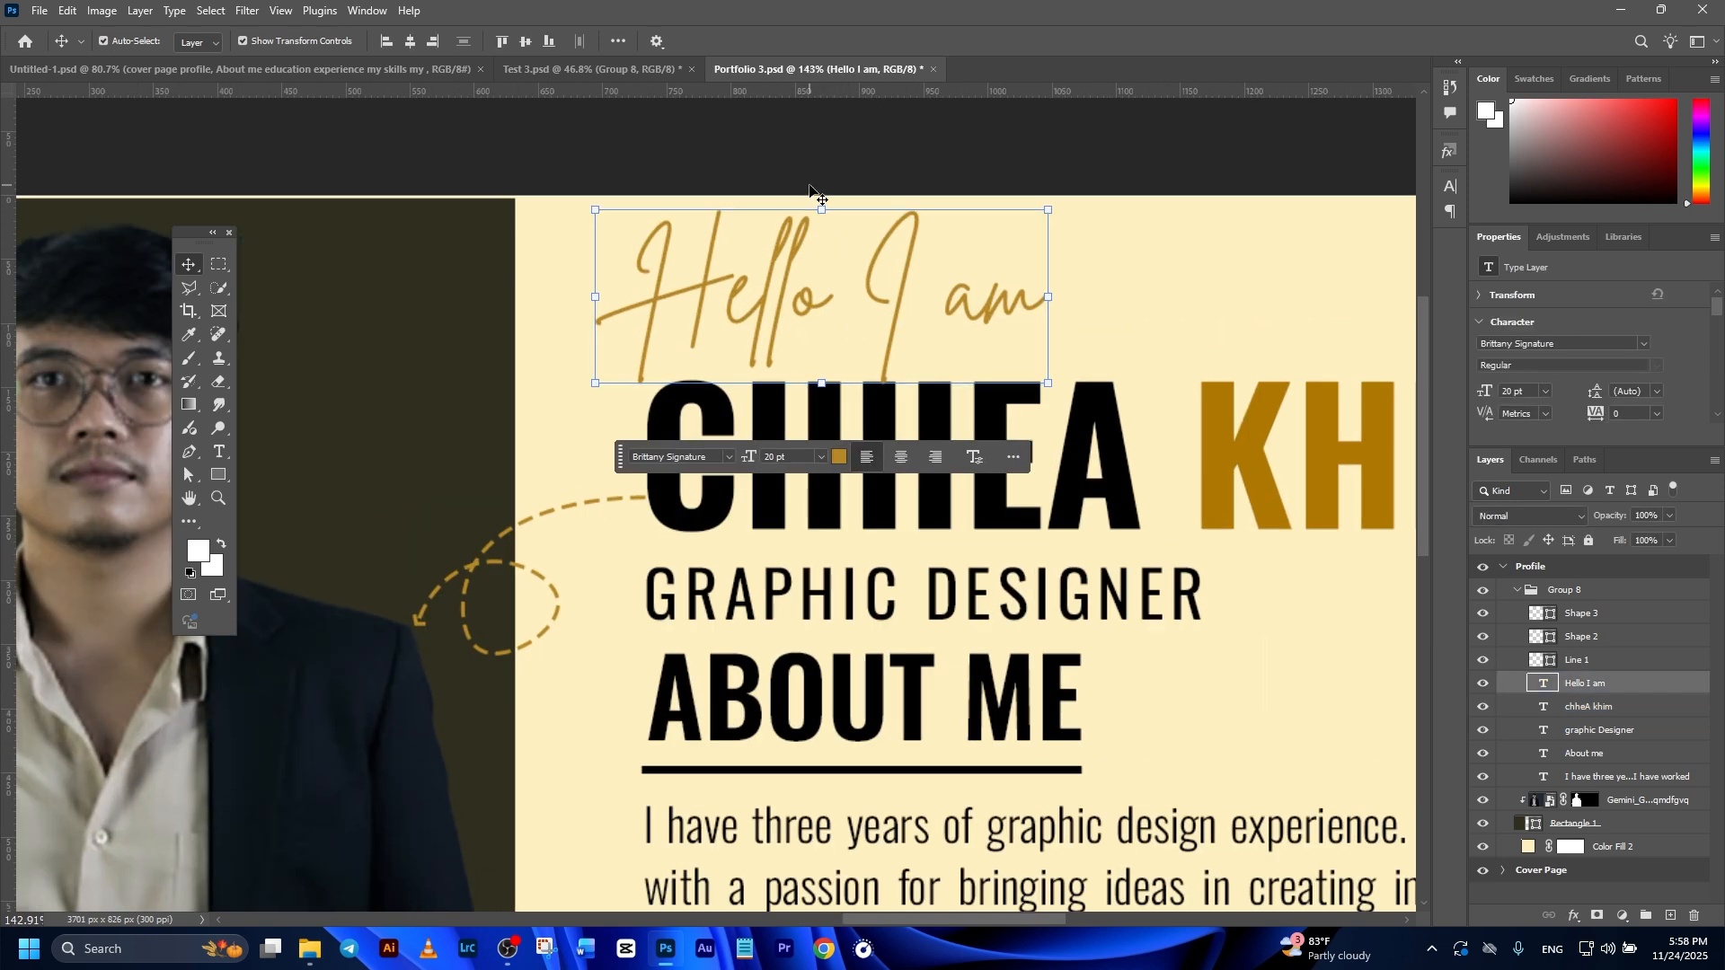
pyautogui.click(812, 181)
pyautogui.click(771, 275)
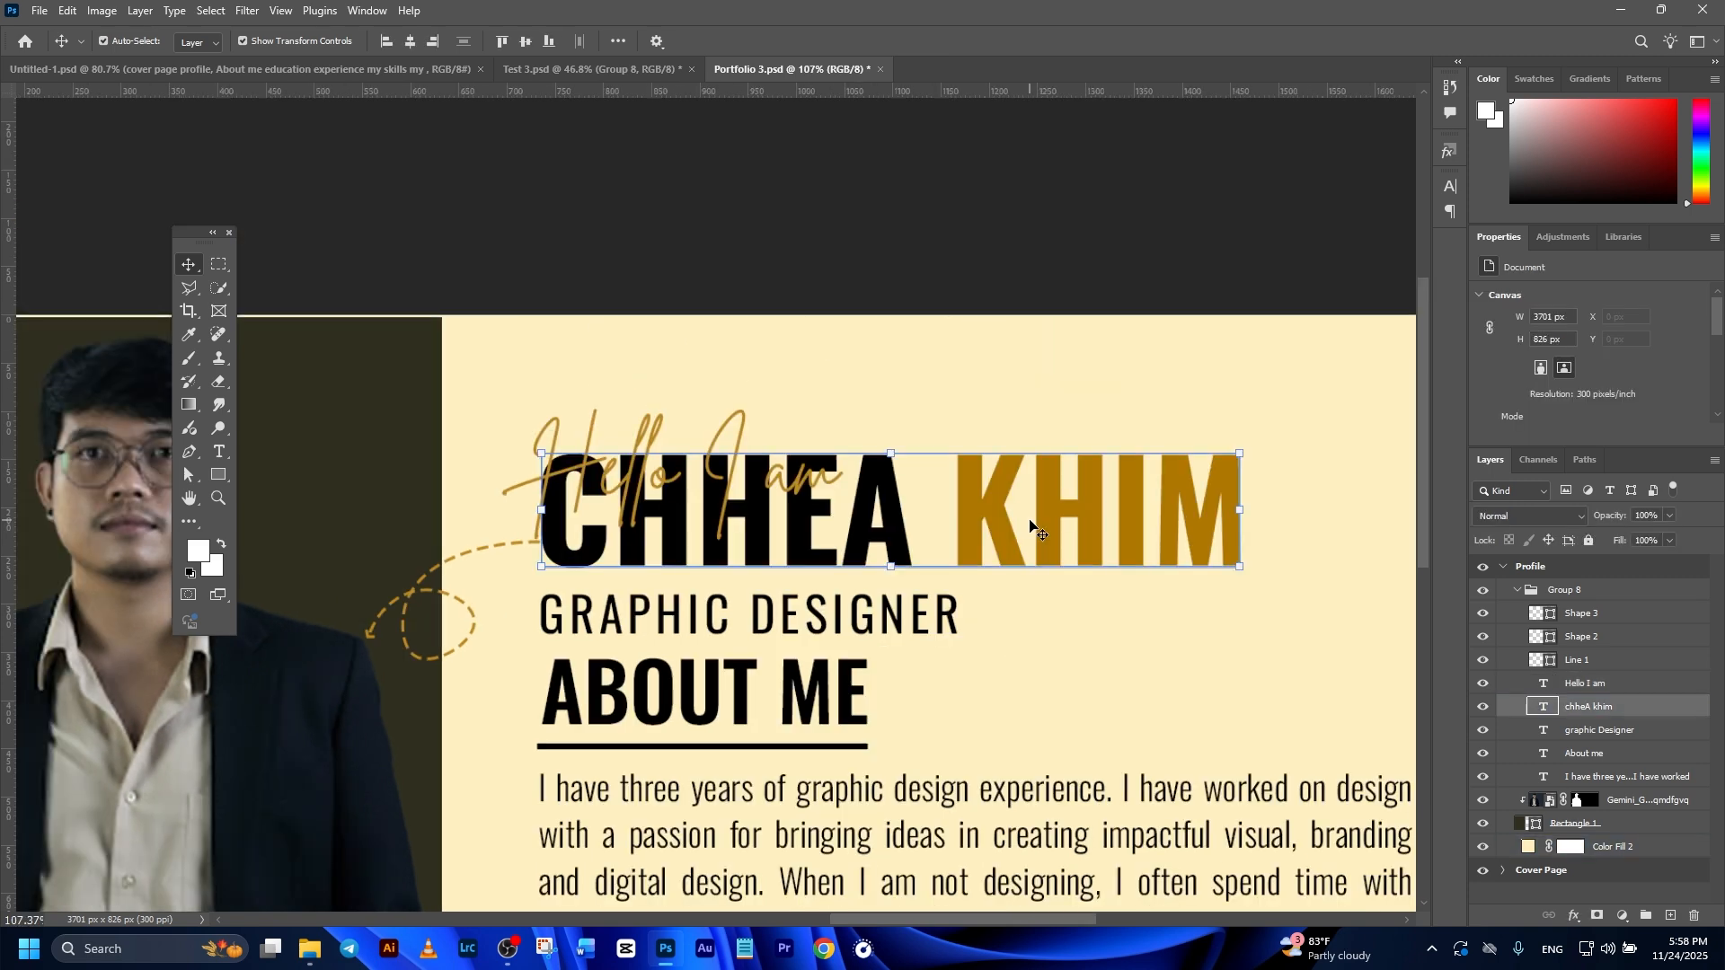
pyautogui.click(809, 530)
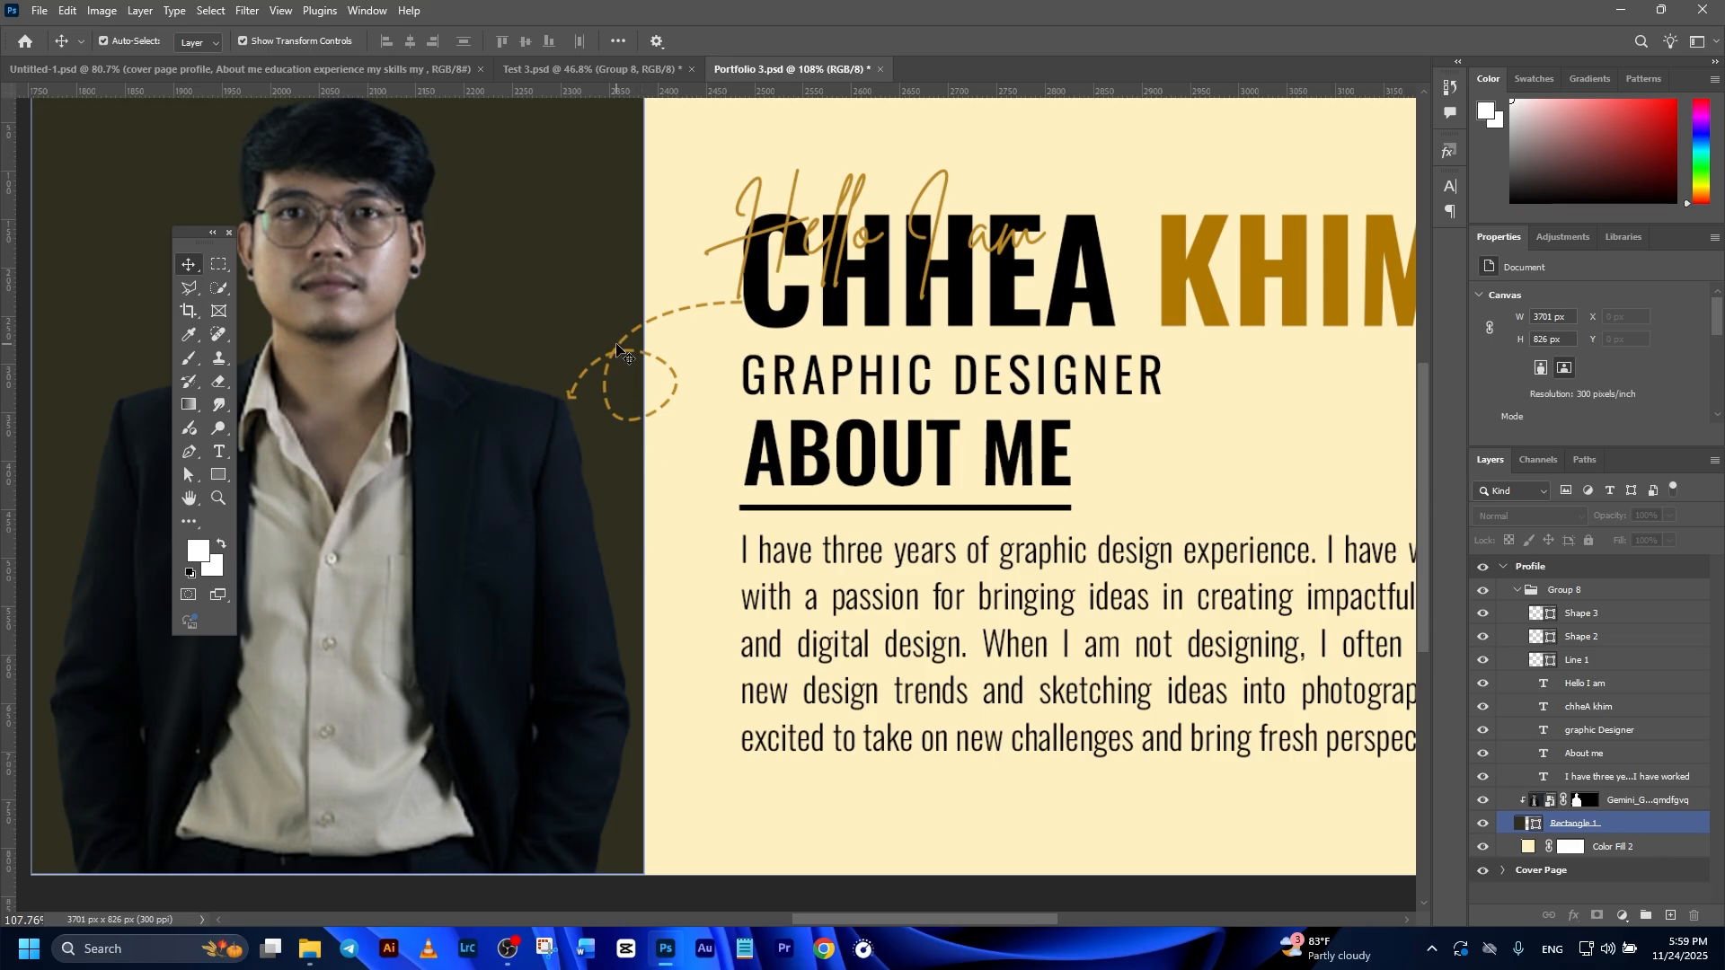
# Step: Examine the dashed loop arrow shapes linking the name heading to the portrait
pyautogui.click(615, 353)
pyautogui.click(616, 356)
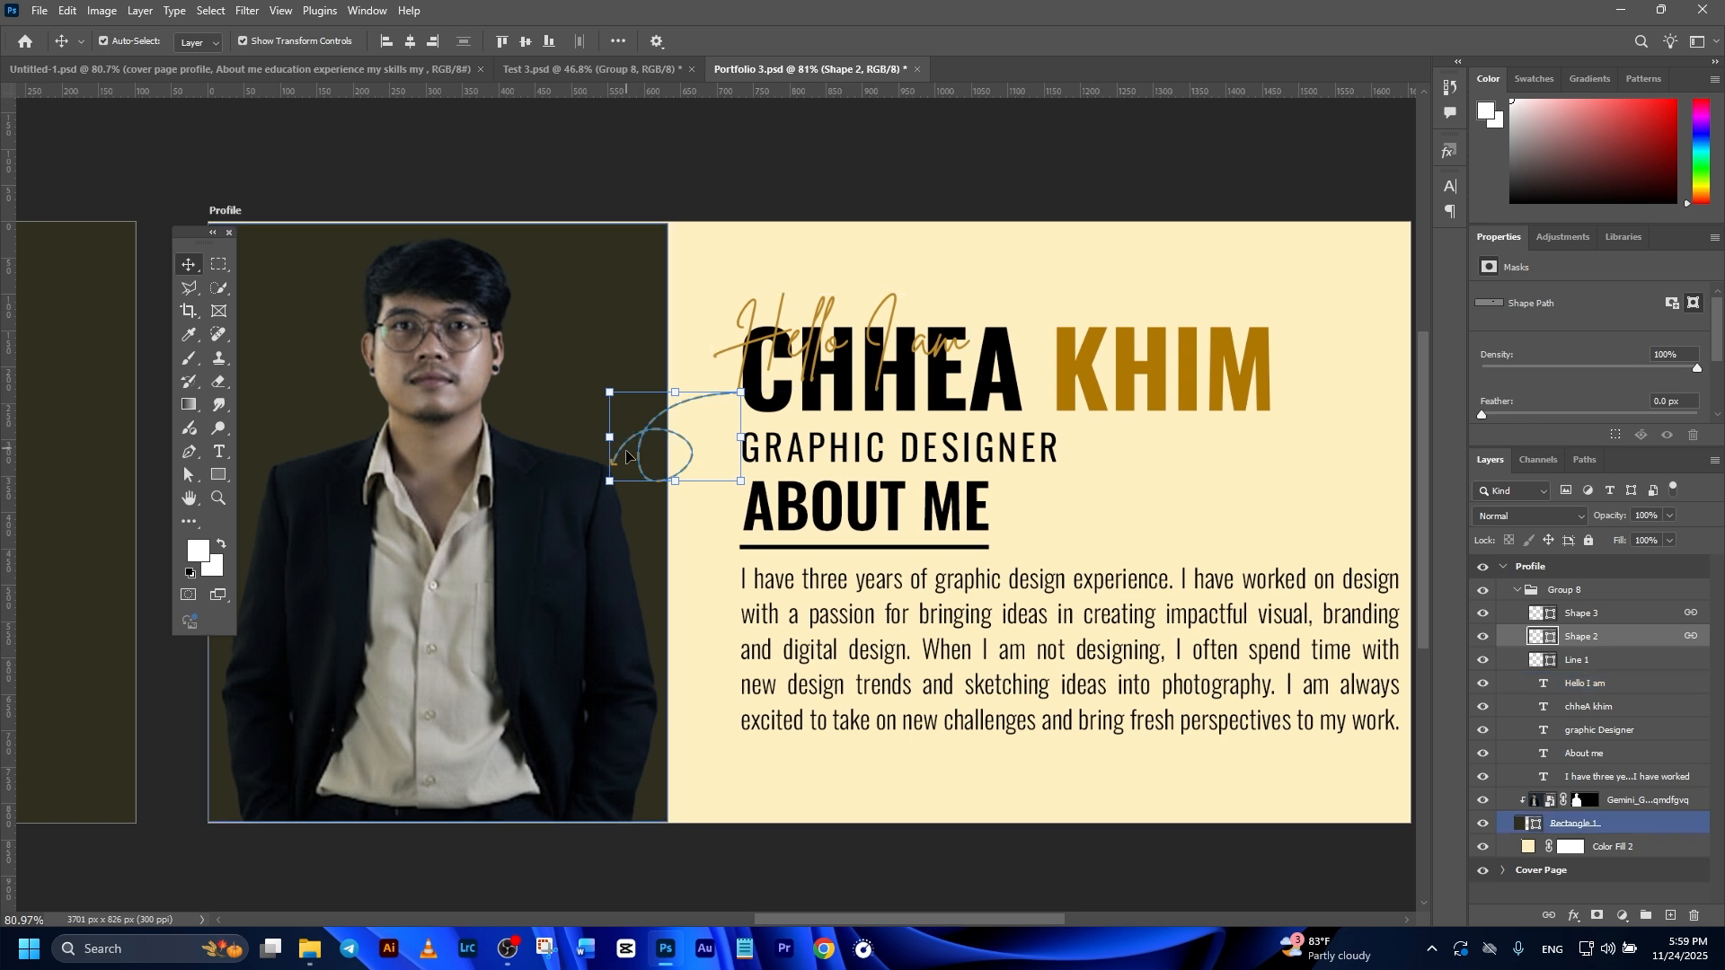
pyautogui.click(604, 199)
pyautogui.click(1150, 557)
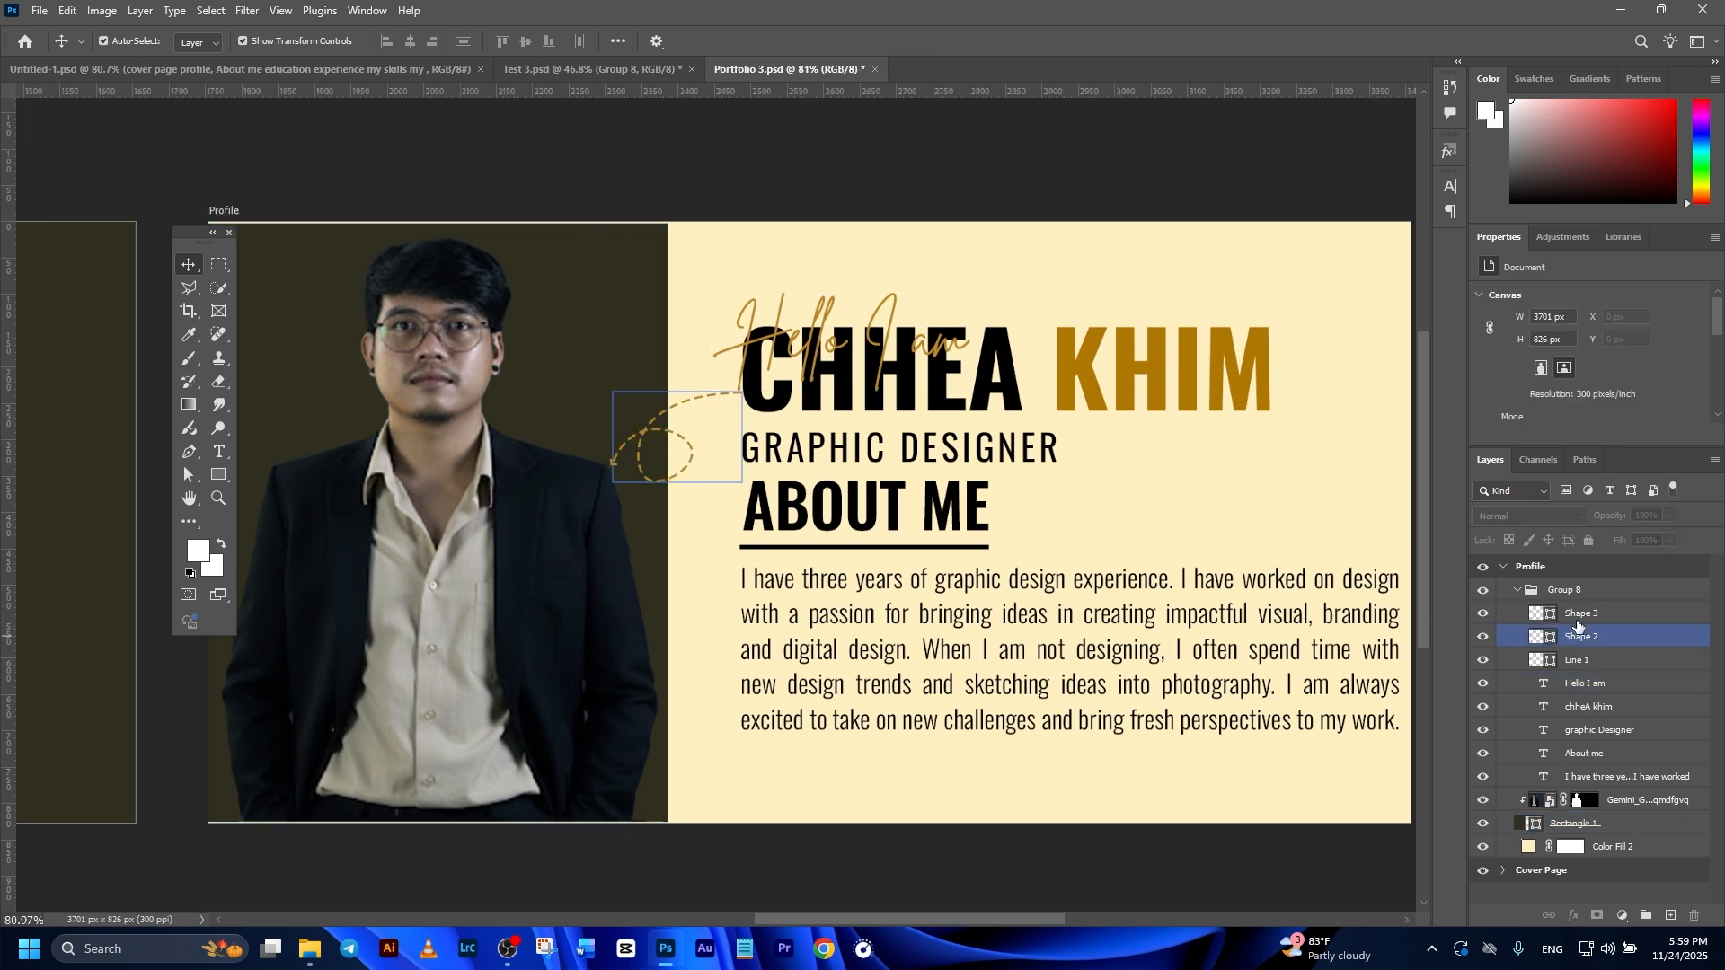
# Step: Draw an unfilled, dashed gold loop curve about 138 by 287 px beside the portrait's face with the Curvature Pen tool
pyautogui.click(191, 452)
pyautogui.rightClick(191, 454)
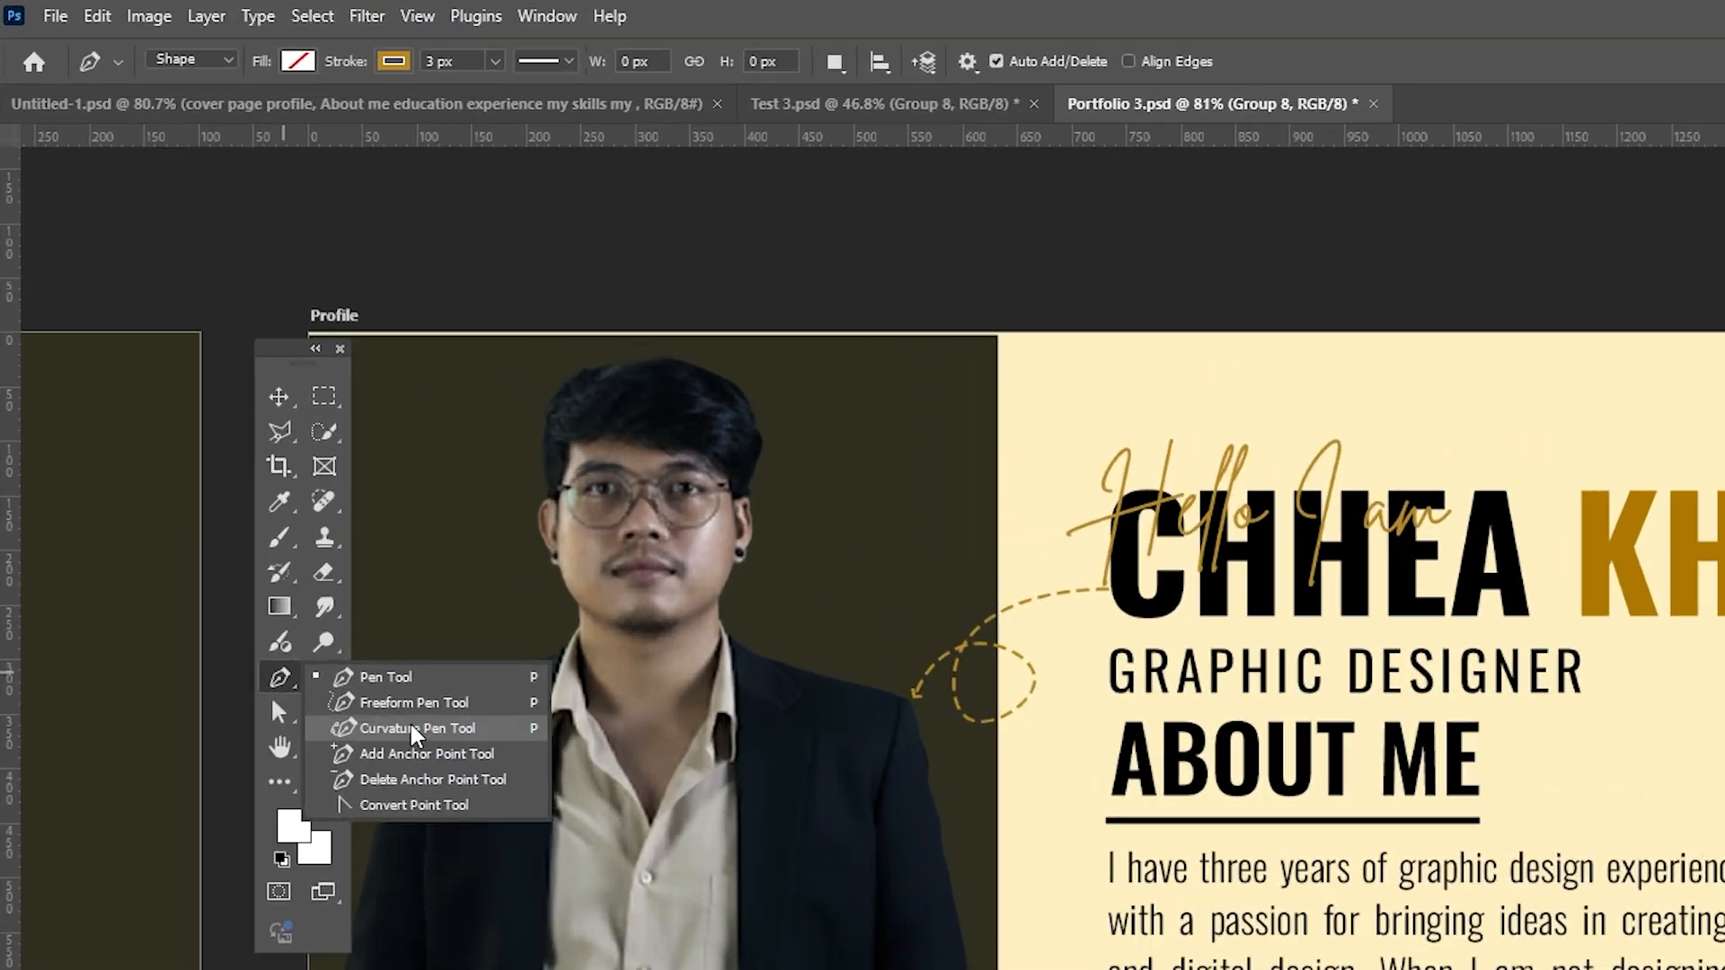
pyautogui.click(416, 730)
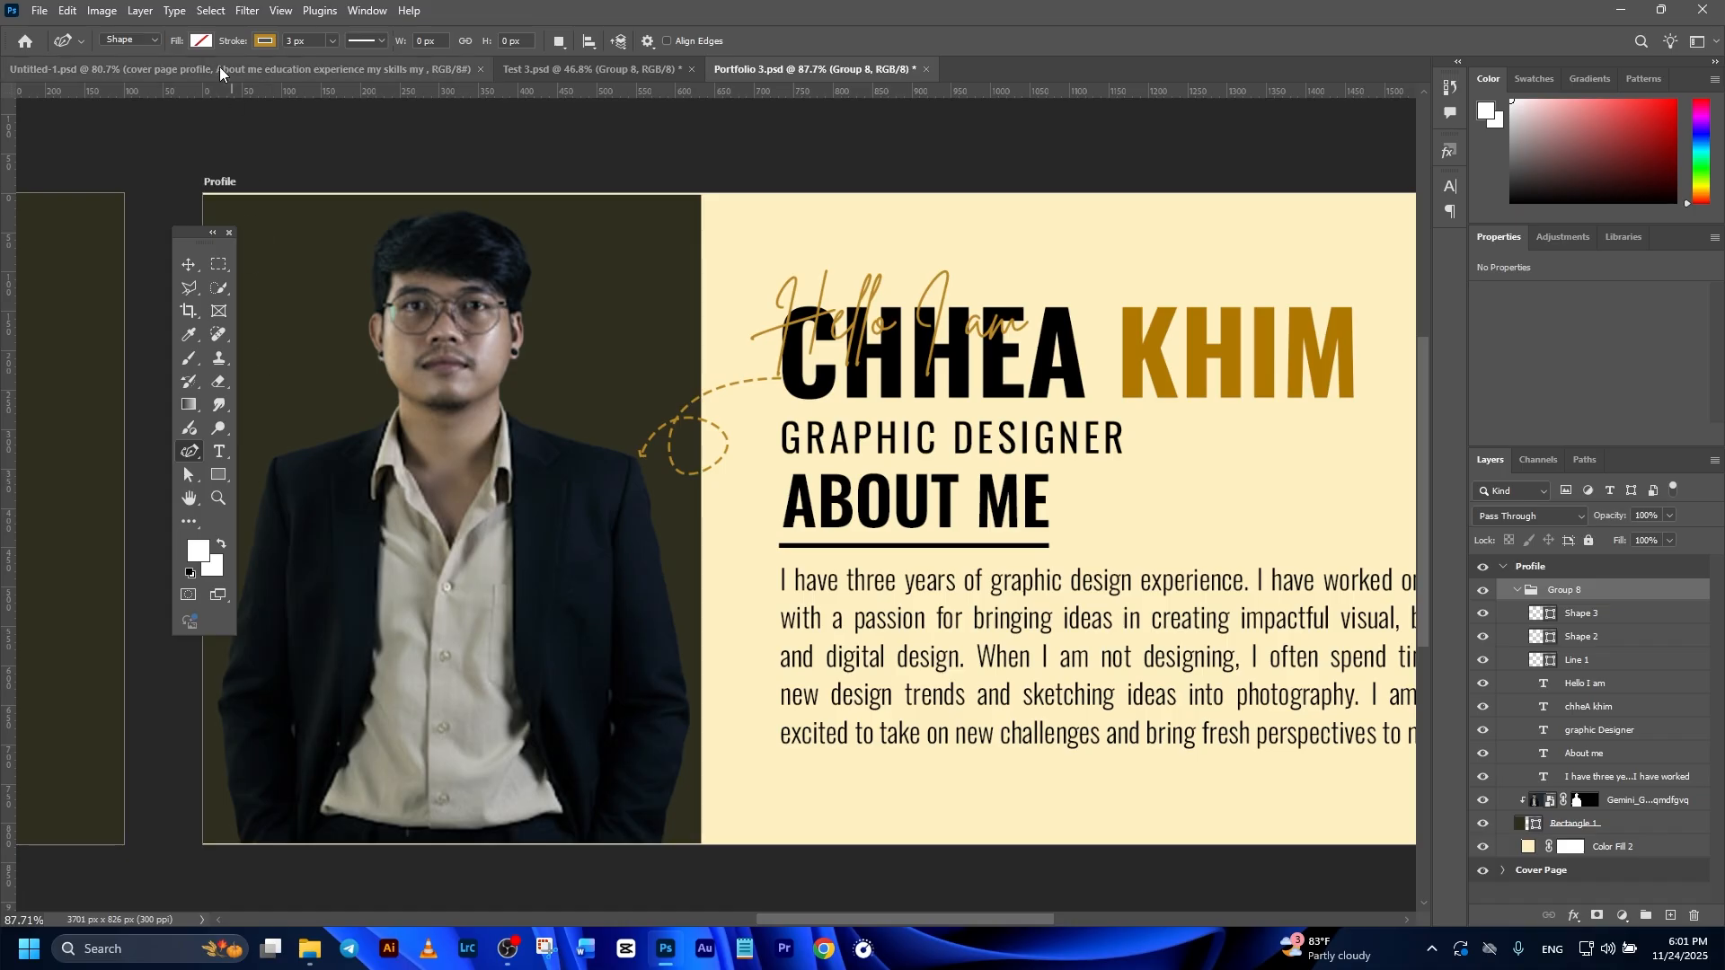
pyautogui.click(297, 61)
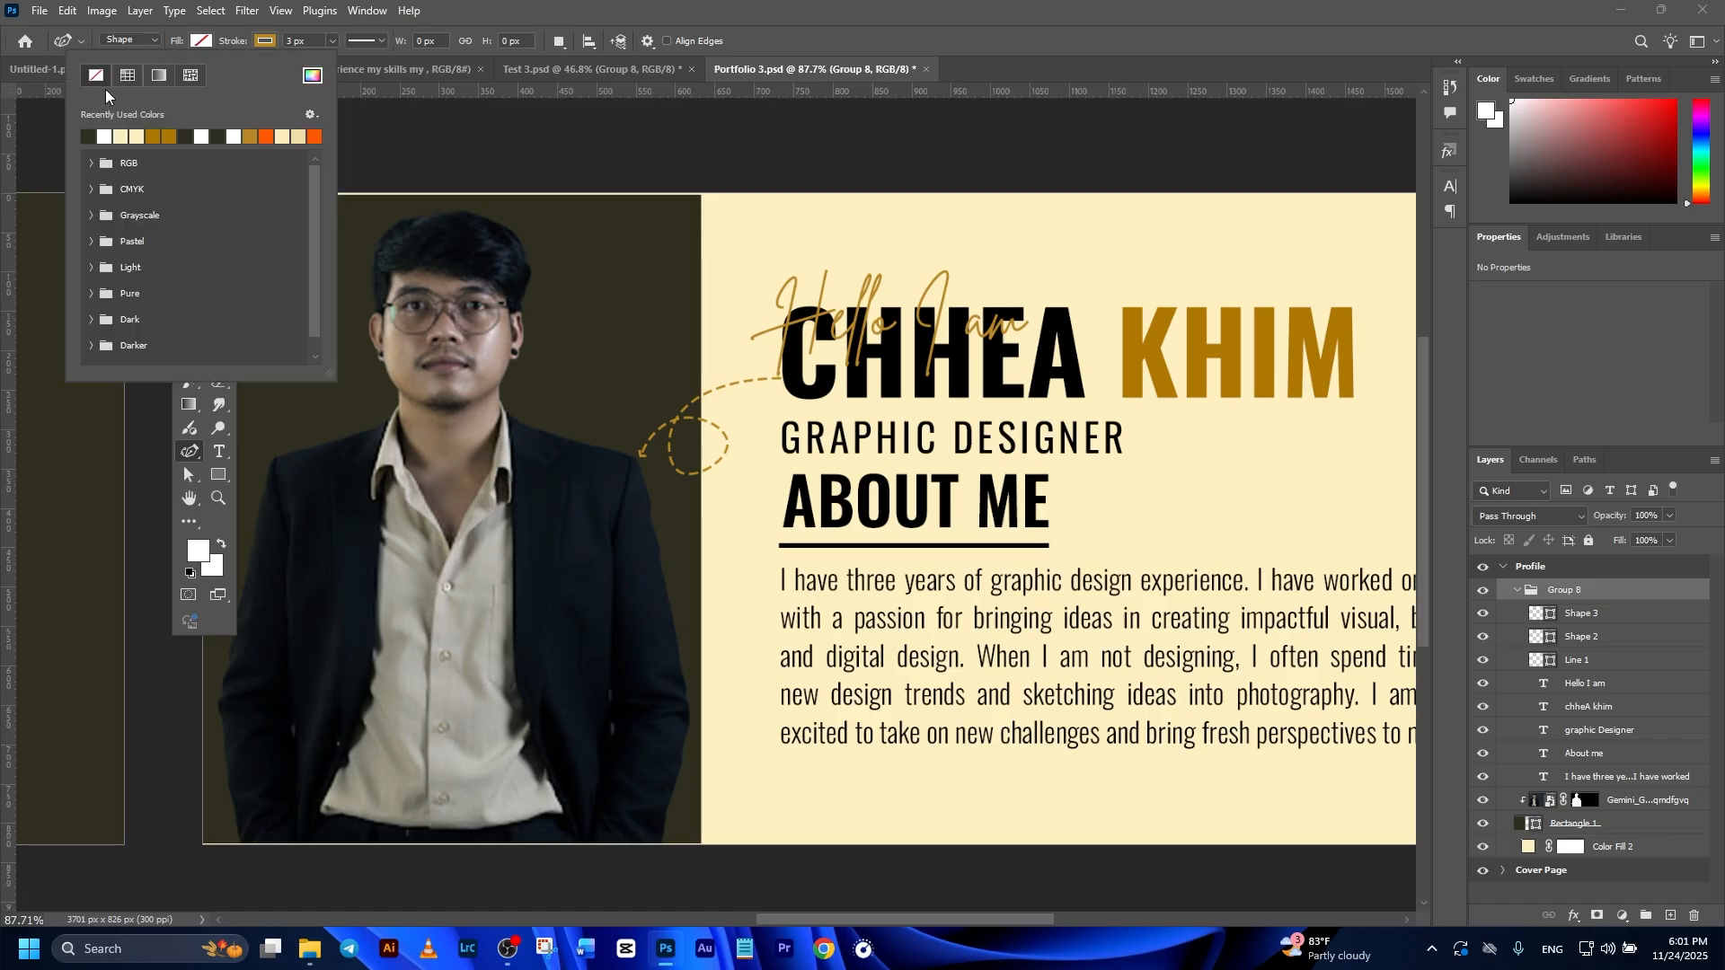
pyautogui.click(265, 46)
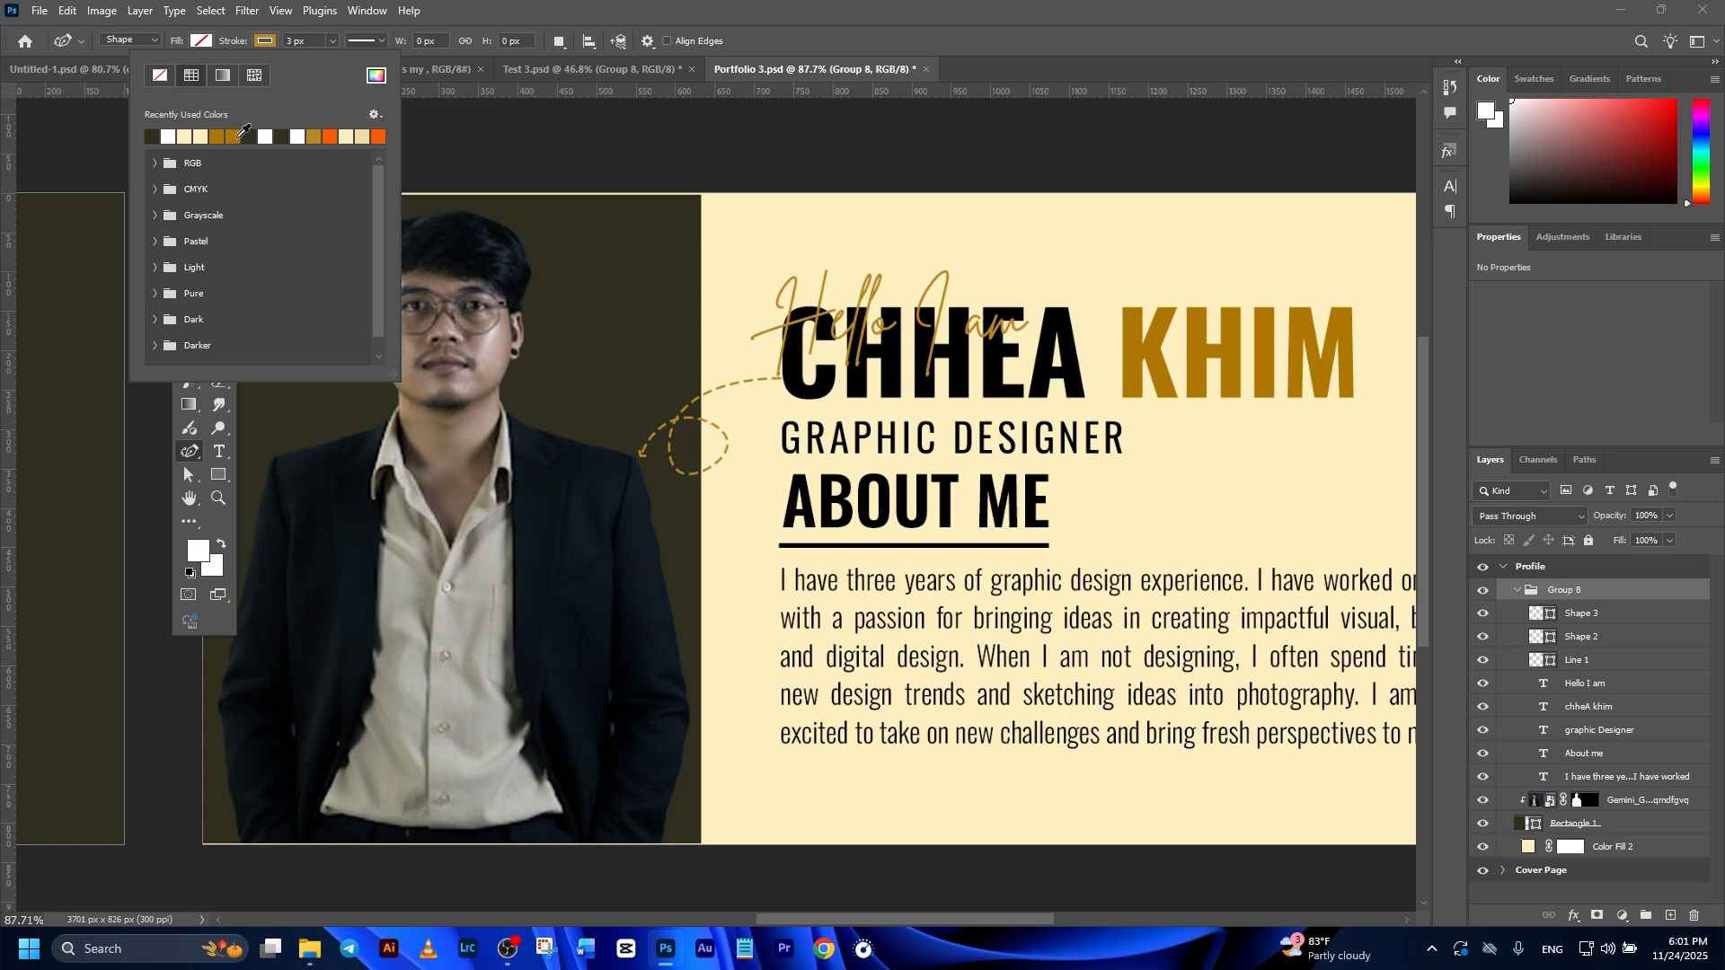
pyautogui.click(375, 40)
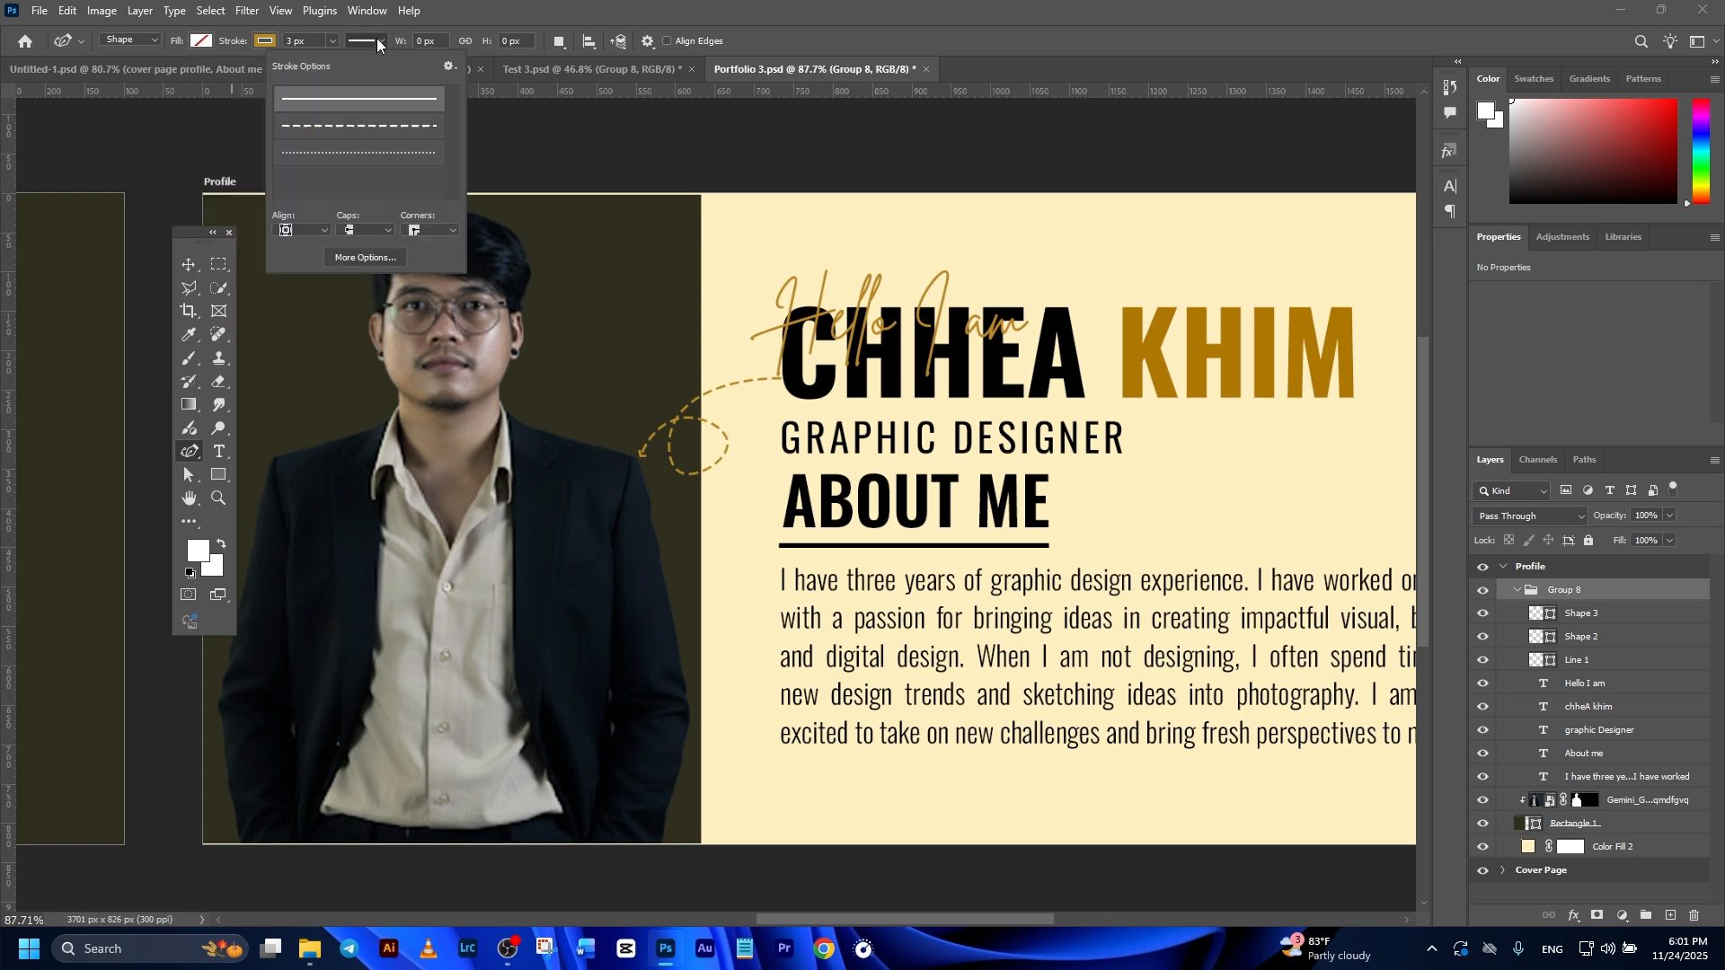
pyautogui.click(330, 126)
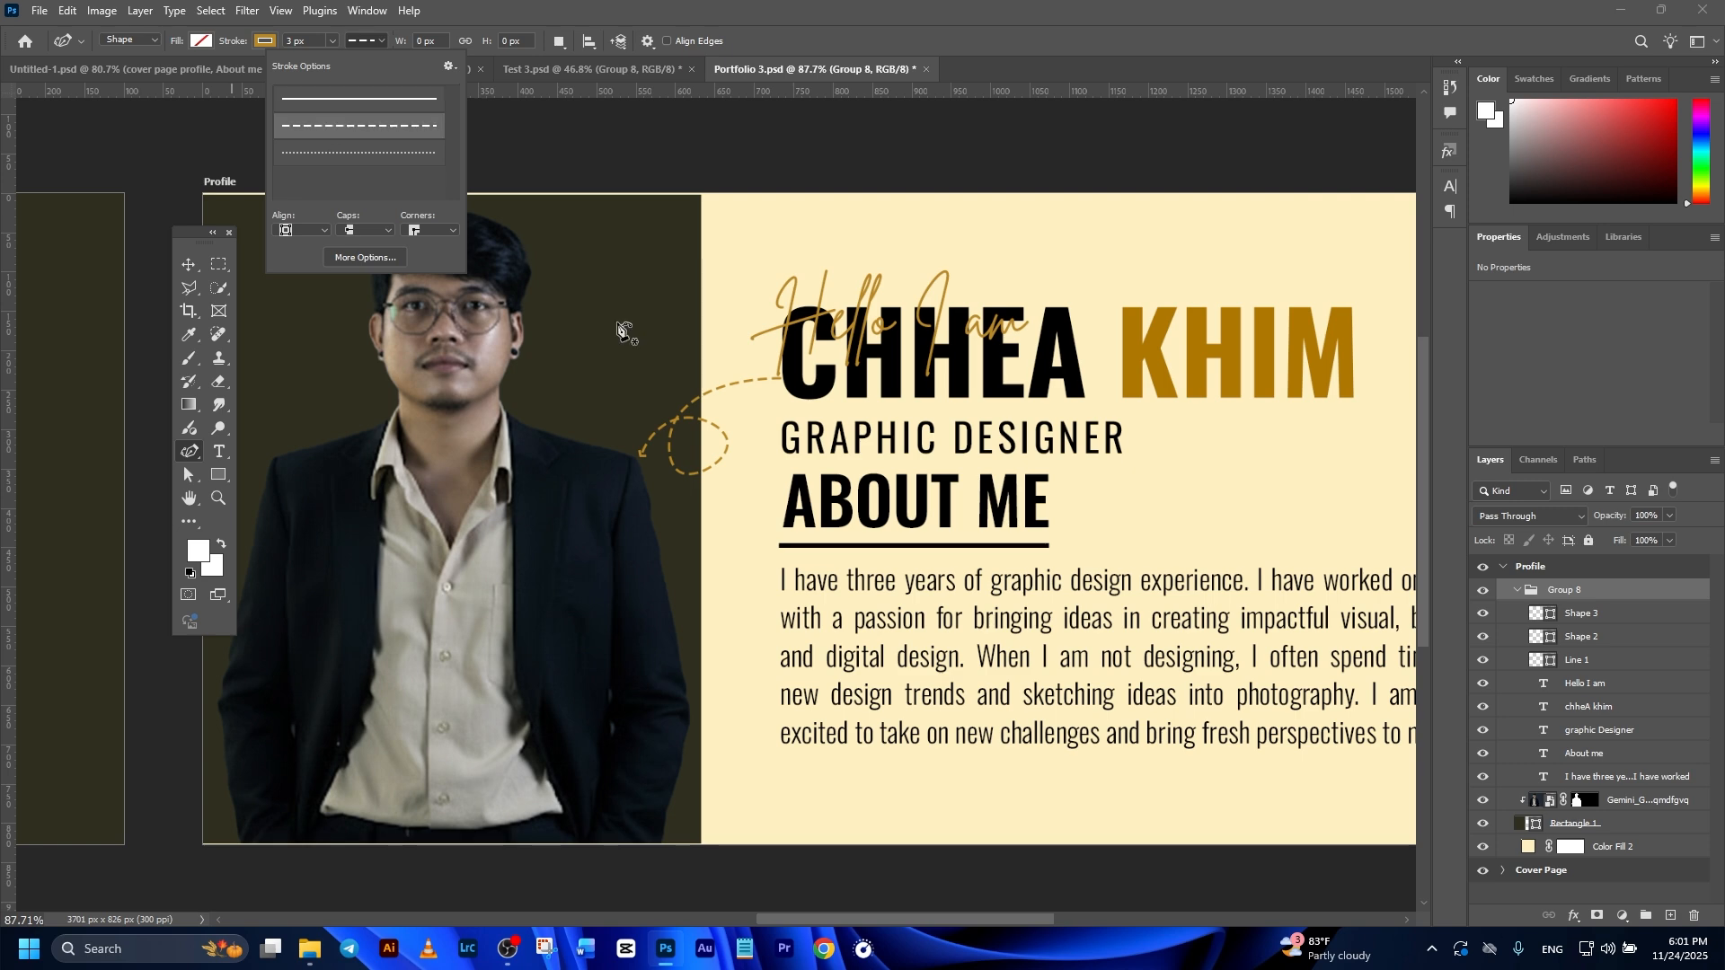
pyautogui.click(624, 302)
pyautogui.click(571, 434)
pyautogui.click(662, 449)
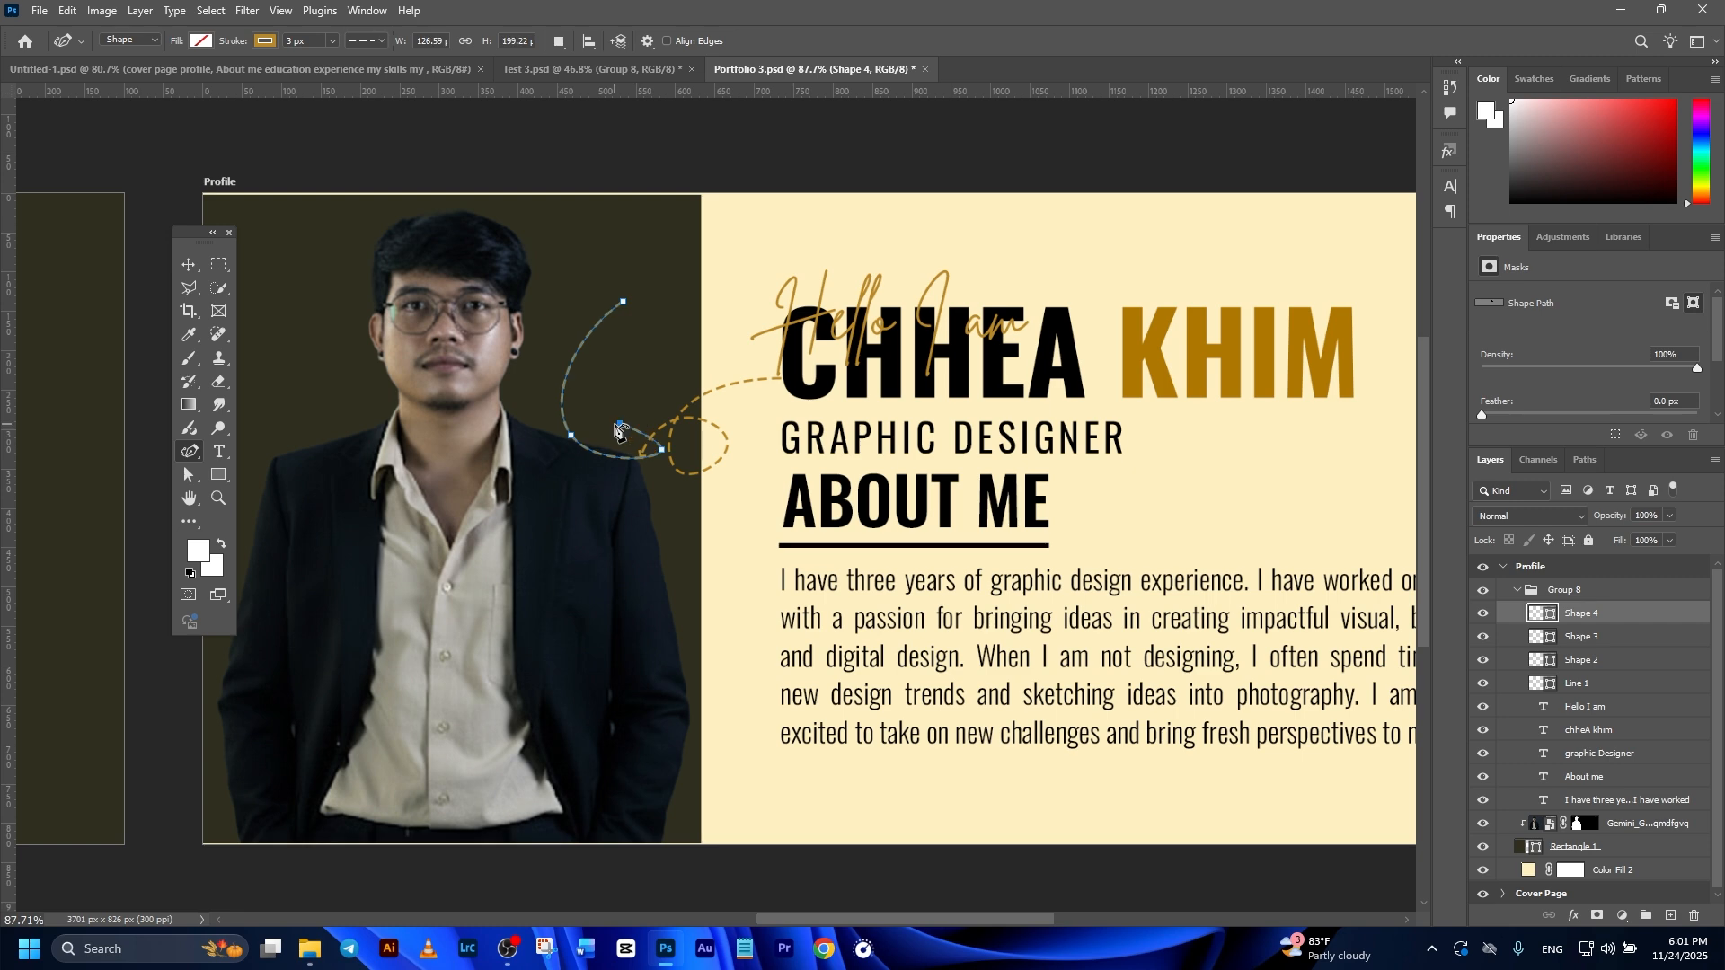
pyautogui.click(552, 525)
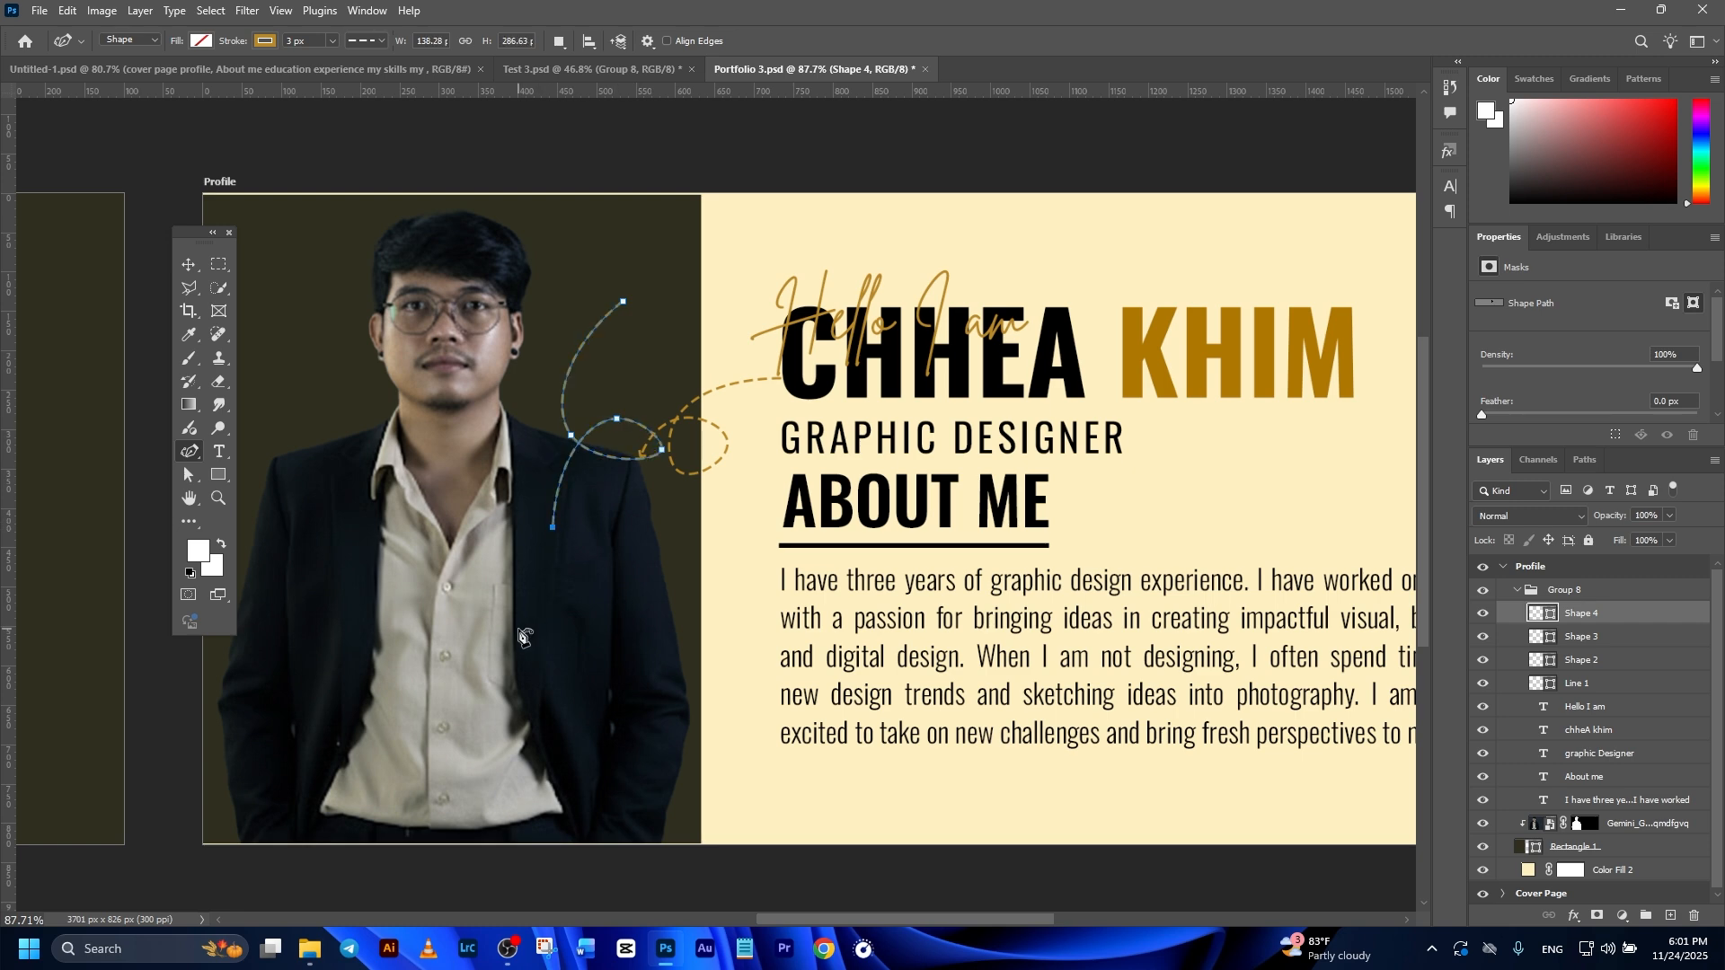
# Step: Set the new loop curve's stroke width to 3 px
pyautogui.click(333, 45)
pyautogui.moveTo(337, 57)
pyautogui.mouseDown()
pyautogui.moveTo(350, 62)
pyautogui.moveTo(334, 63)
pyautogui.mouseUp()
pyautogui.click(321, 40)
pyautogui.write('3')
pyautogui.press('Return')
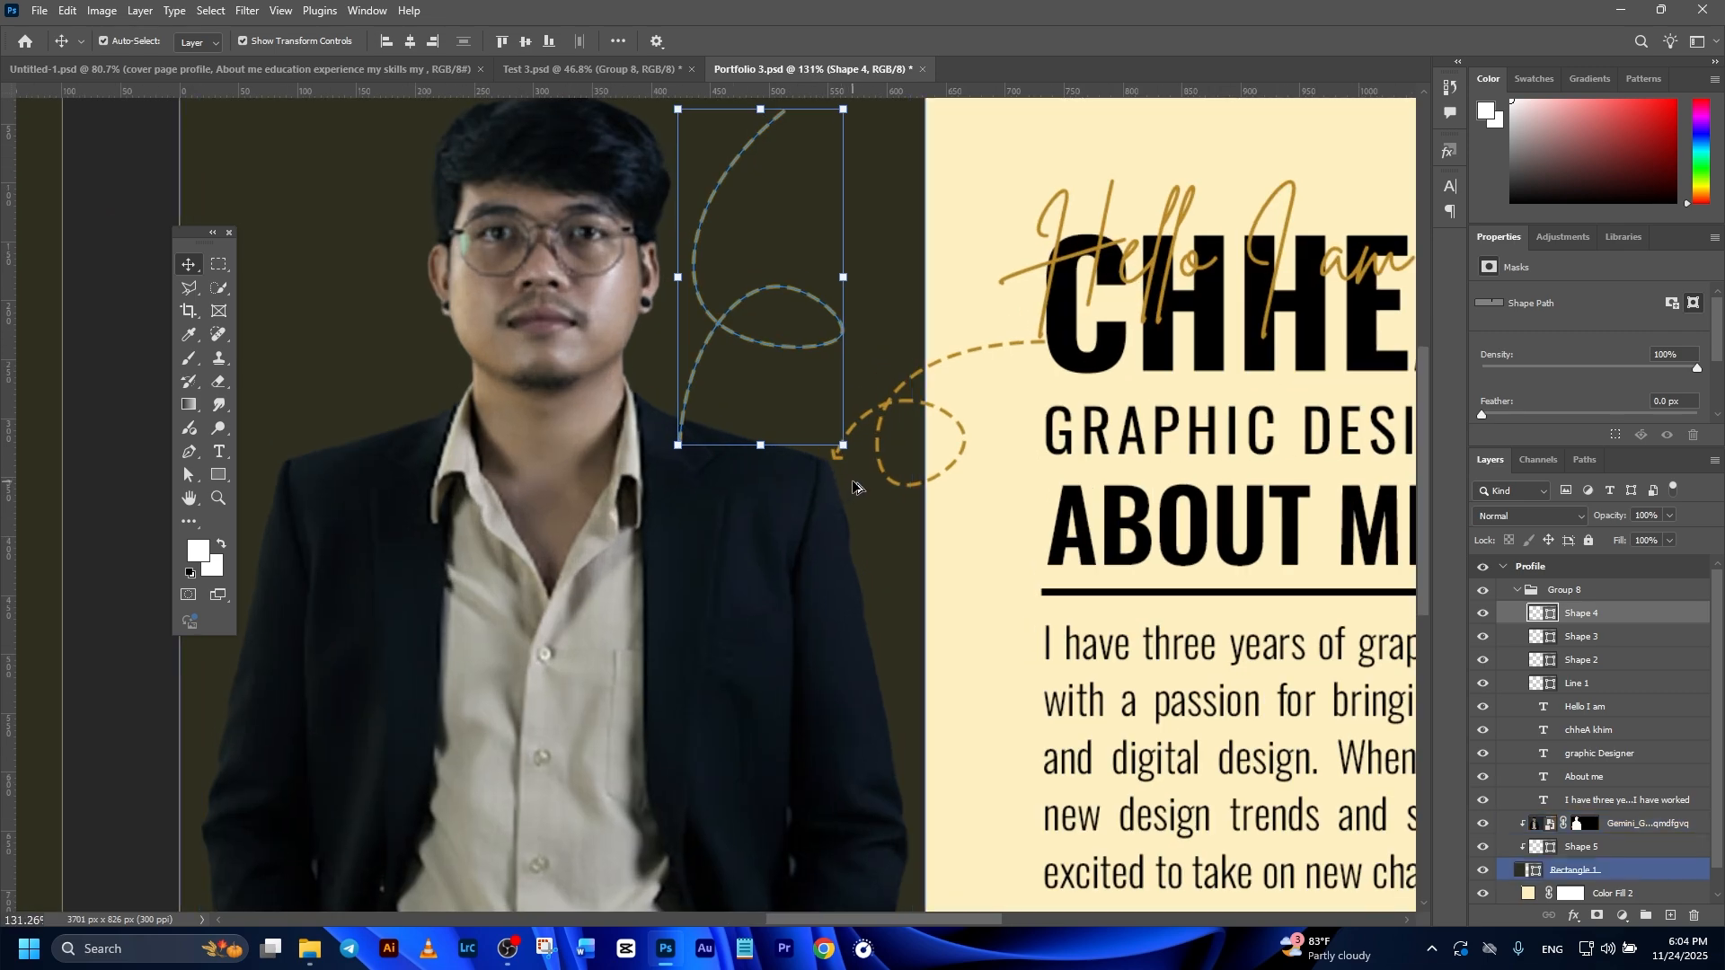
# Step: Draw a V-shaped arrowhead about 19 by 9 px at the new loop curve's lower end with the Pen tool
pyautogui.scroll(5, 851, 482)
pyautogui.scroll(-4, 833, 433)
pyautogui.moveTo(845, 509); pyautogui.dragTo(905, 613)
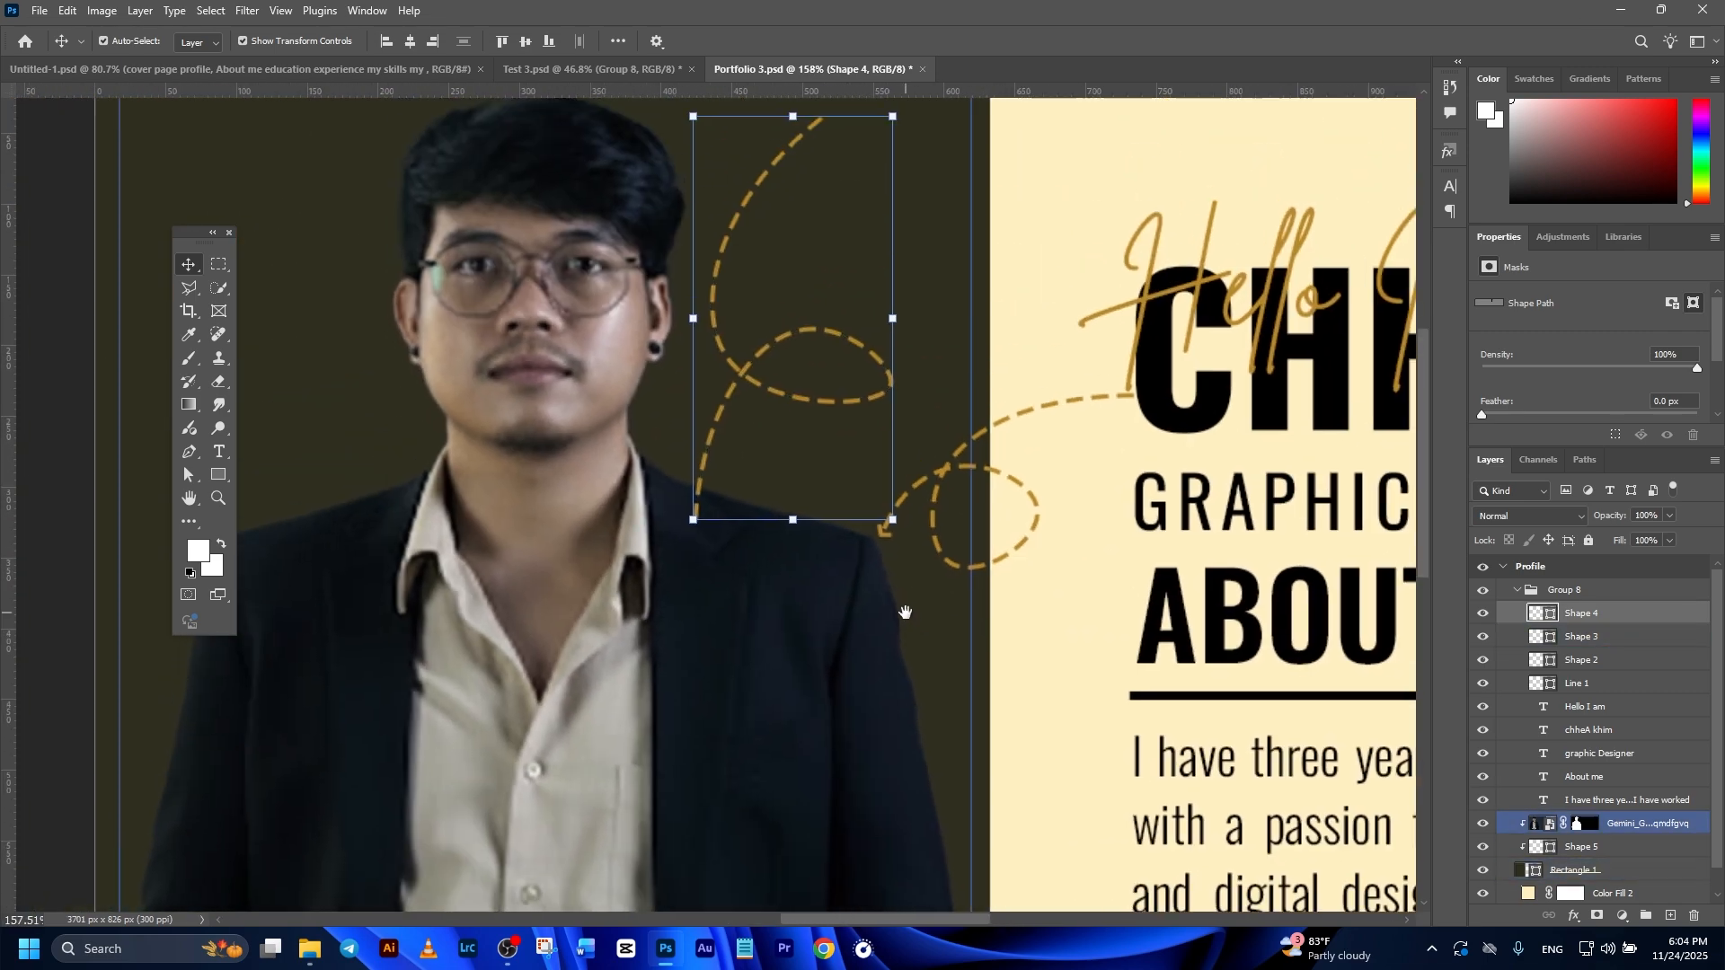
pyautogui.scroll(-2, 905, 612)
pyautogui.click(189, 452)
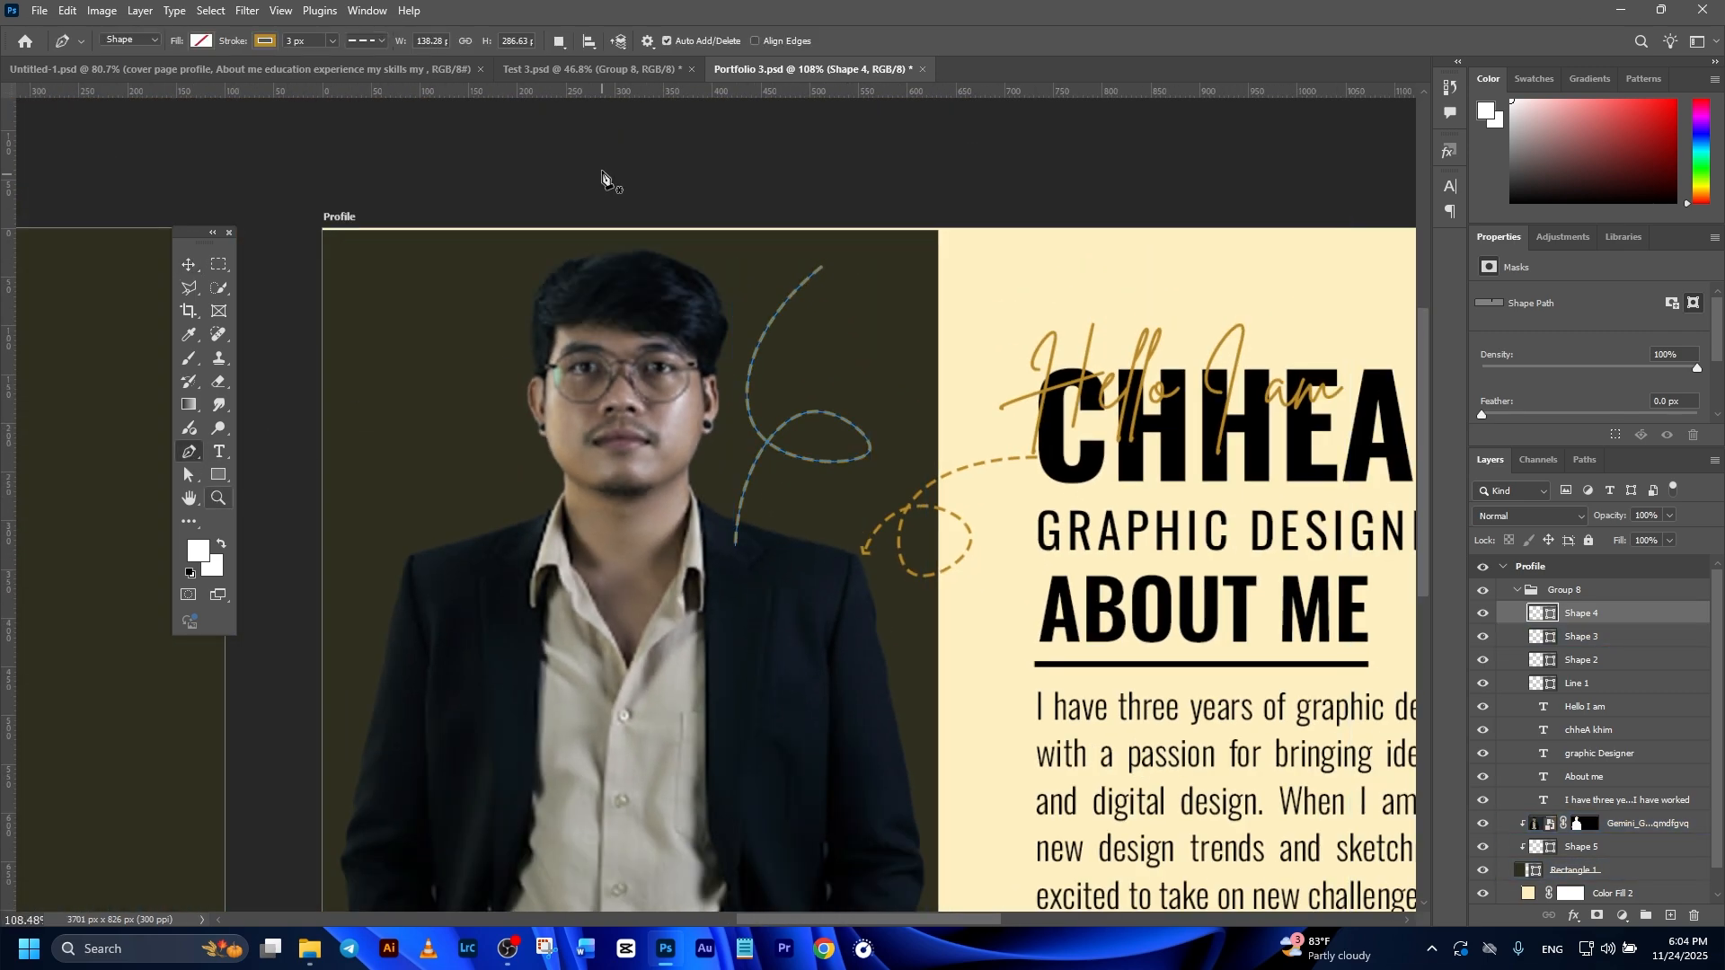
pyautogui.scroll(6, 723, 535)
pyautogui.click(725, 538)
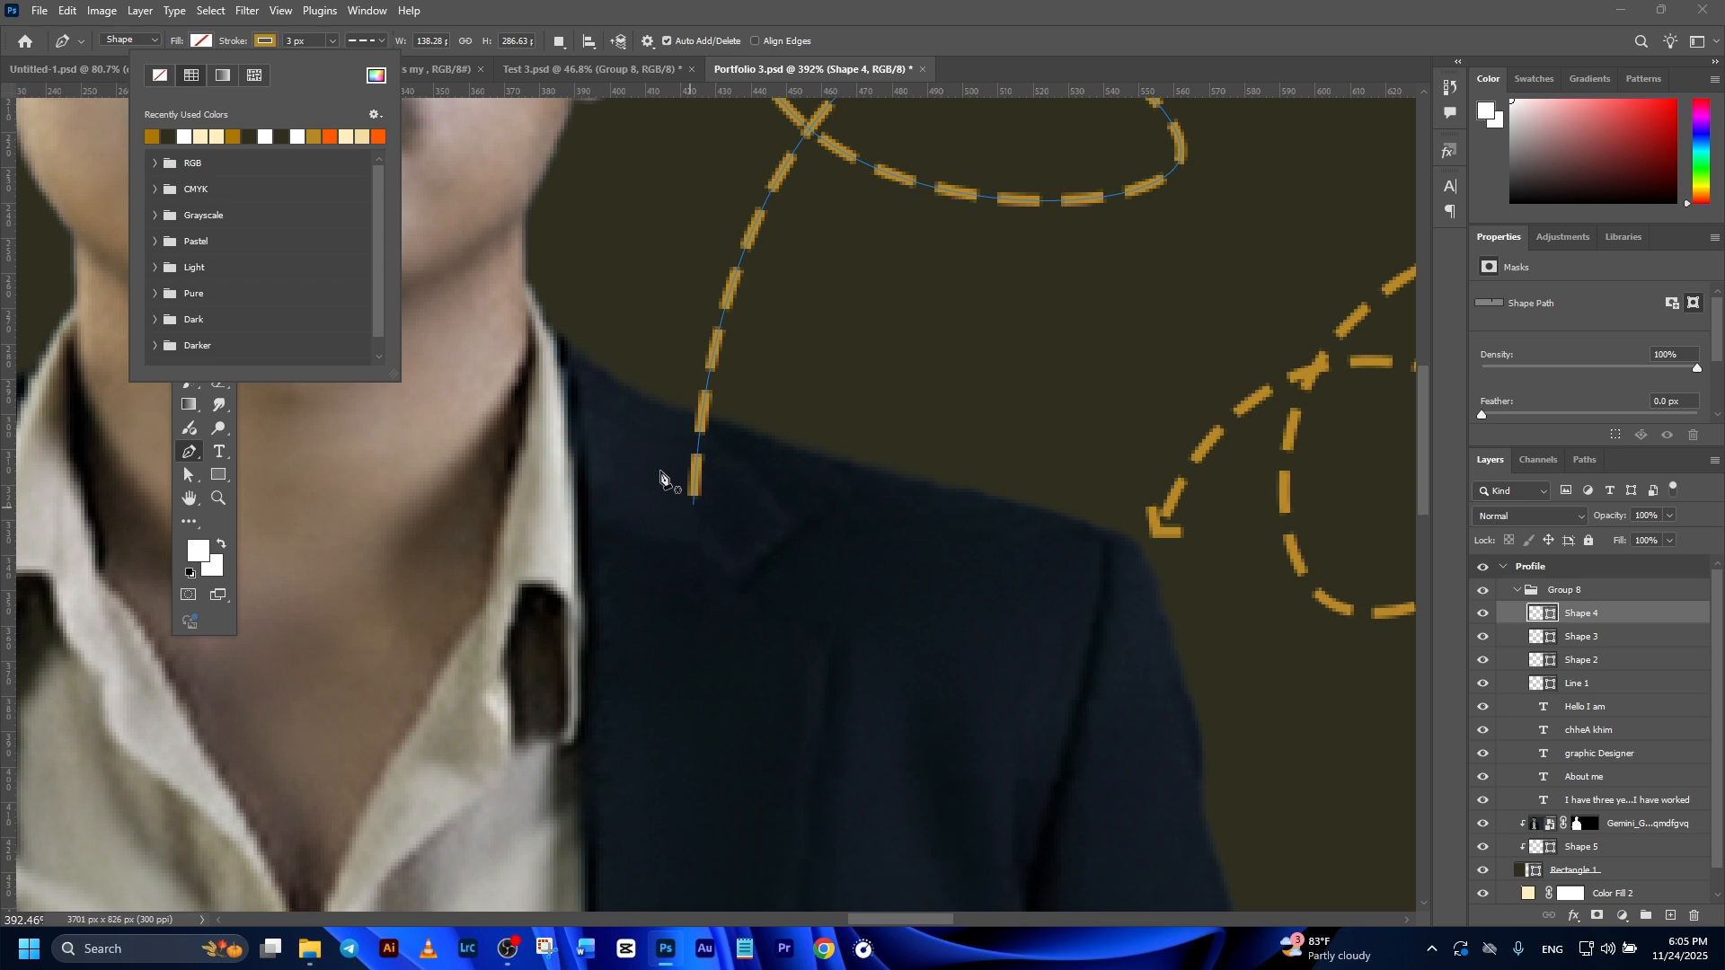
pyautogui.click(695, 504)
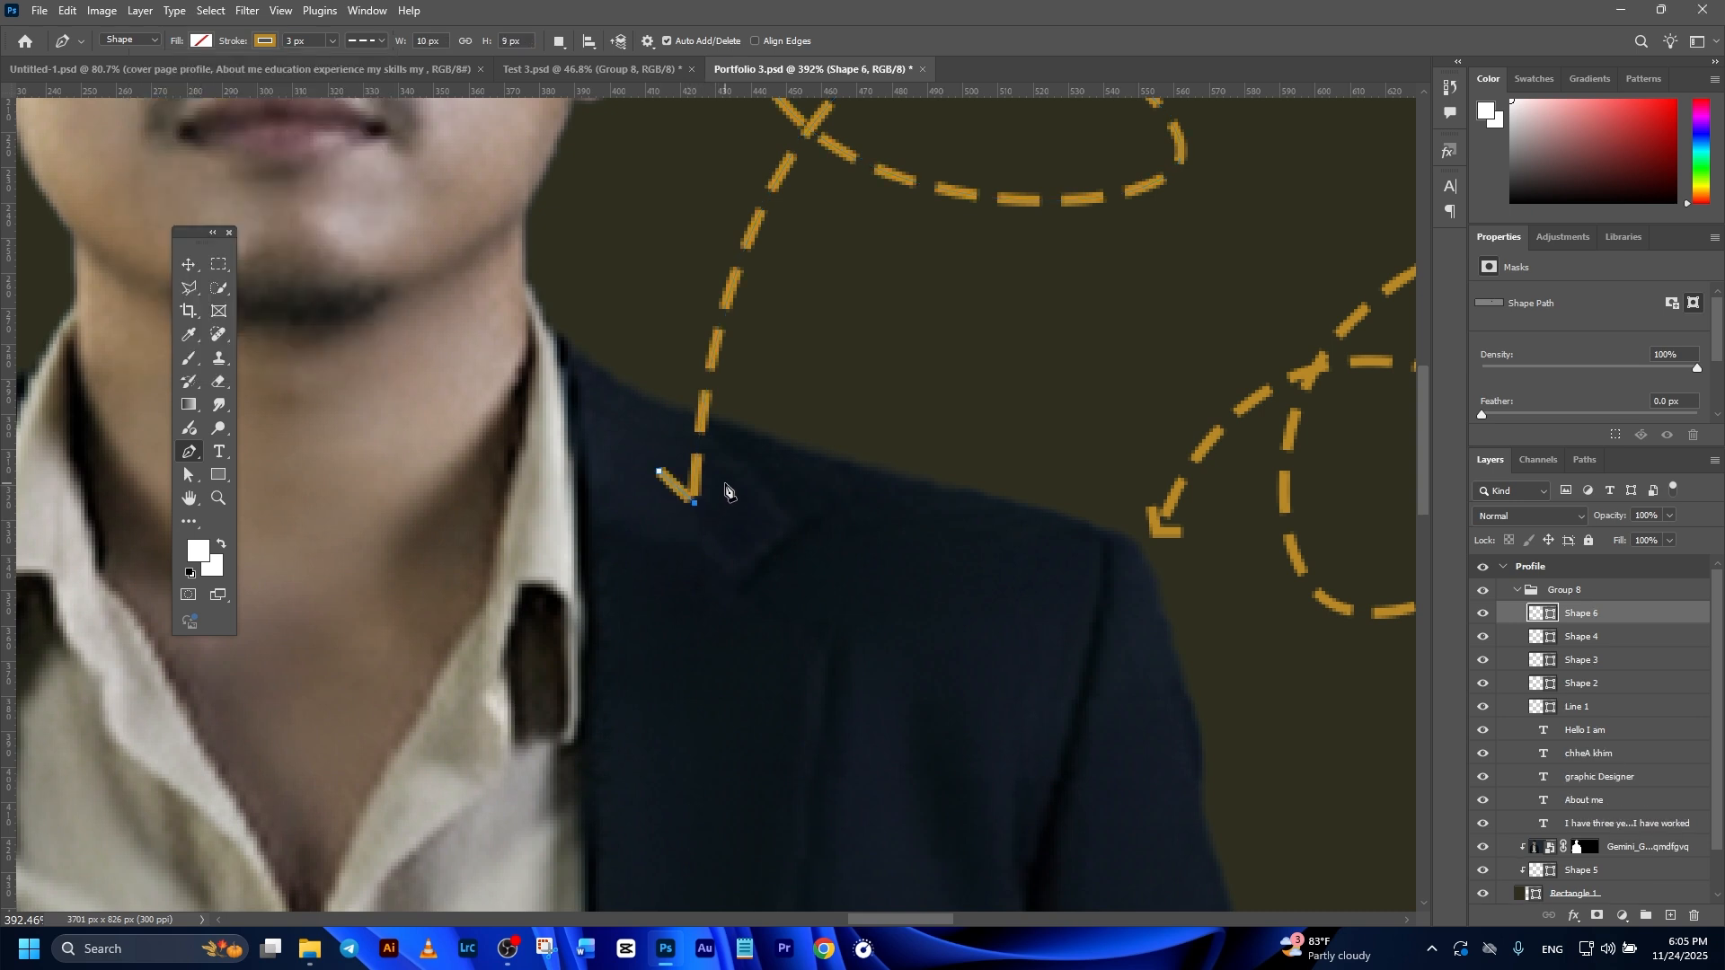
pyautogui.click(726, 475)
# Step: Change the new arrowhead's dashed outline to a solid line
pyautogui.click(190, 265)
pyautogui.scroll(1, 193, 265)
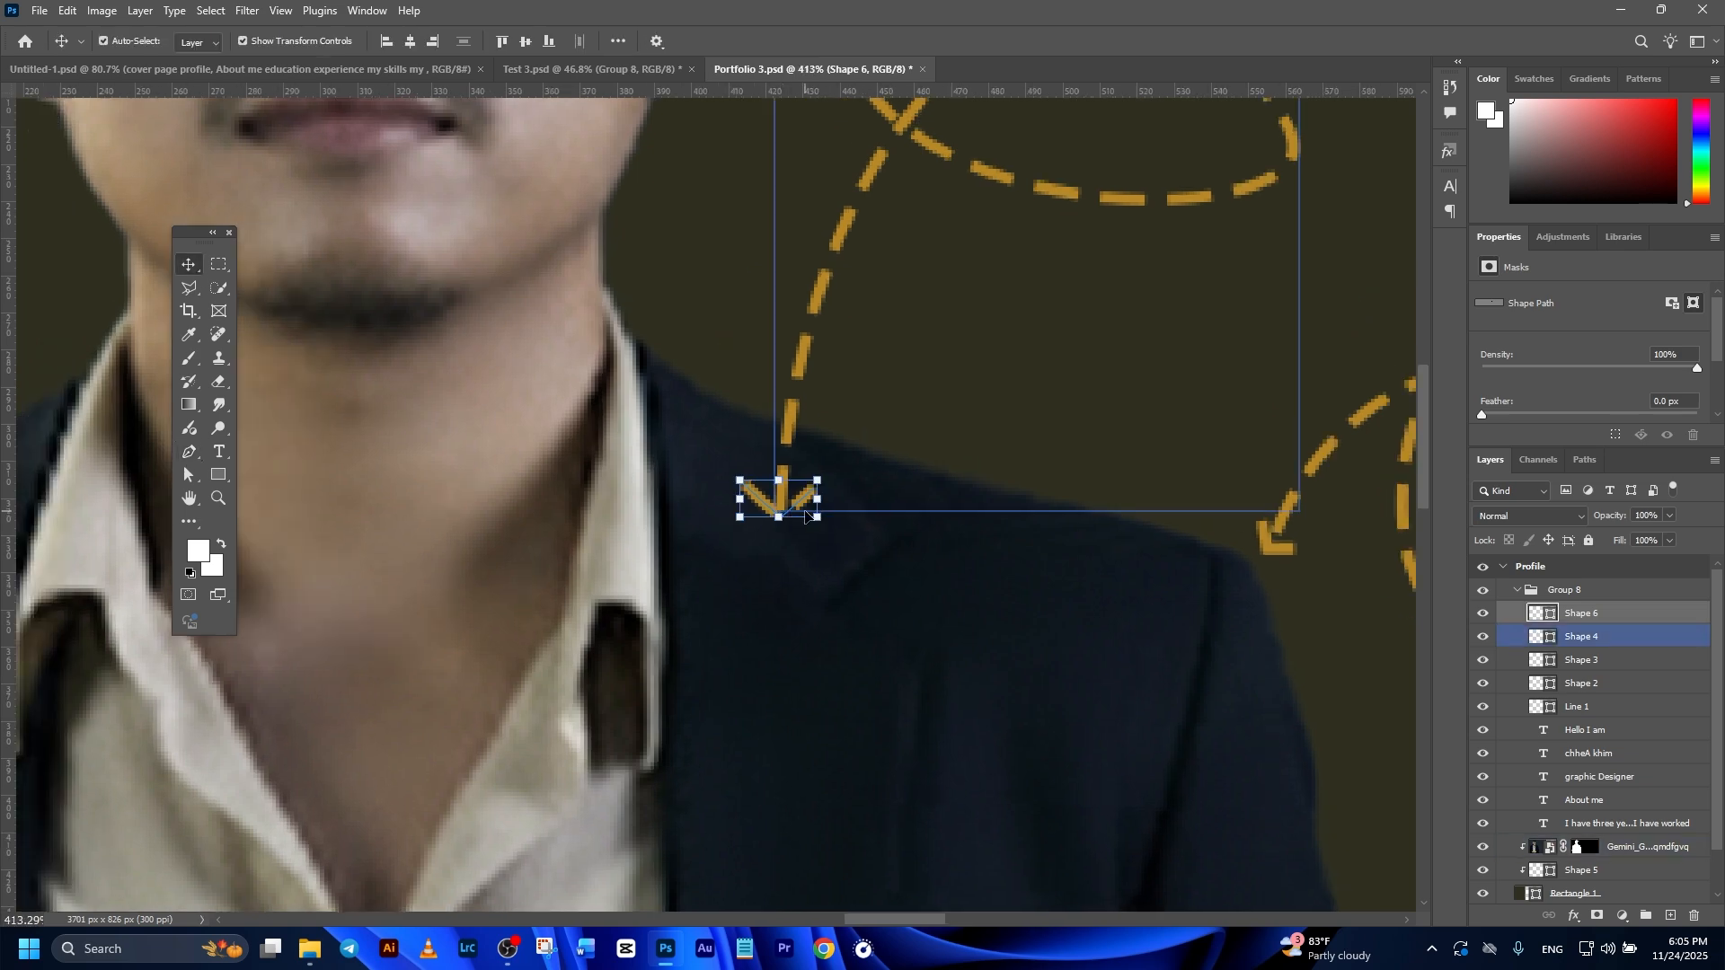
pyautogui.click(189, 452)
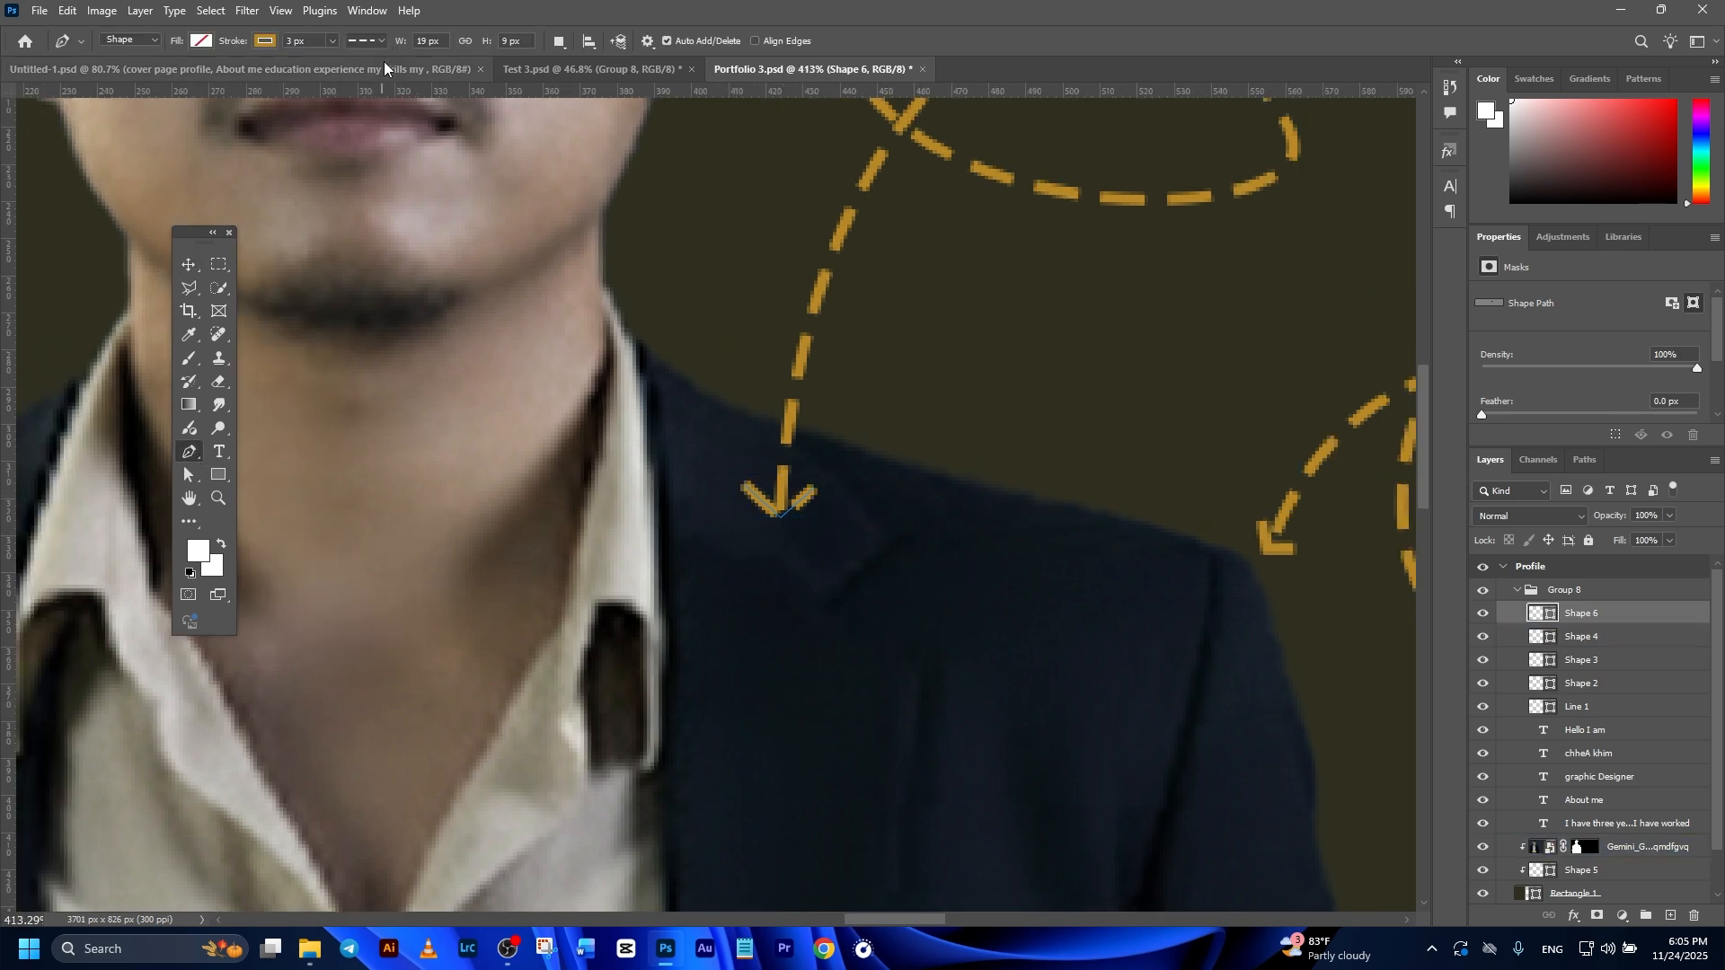
pyautogui.click(366, 40)
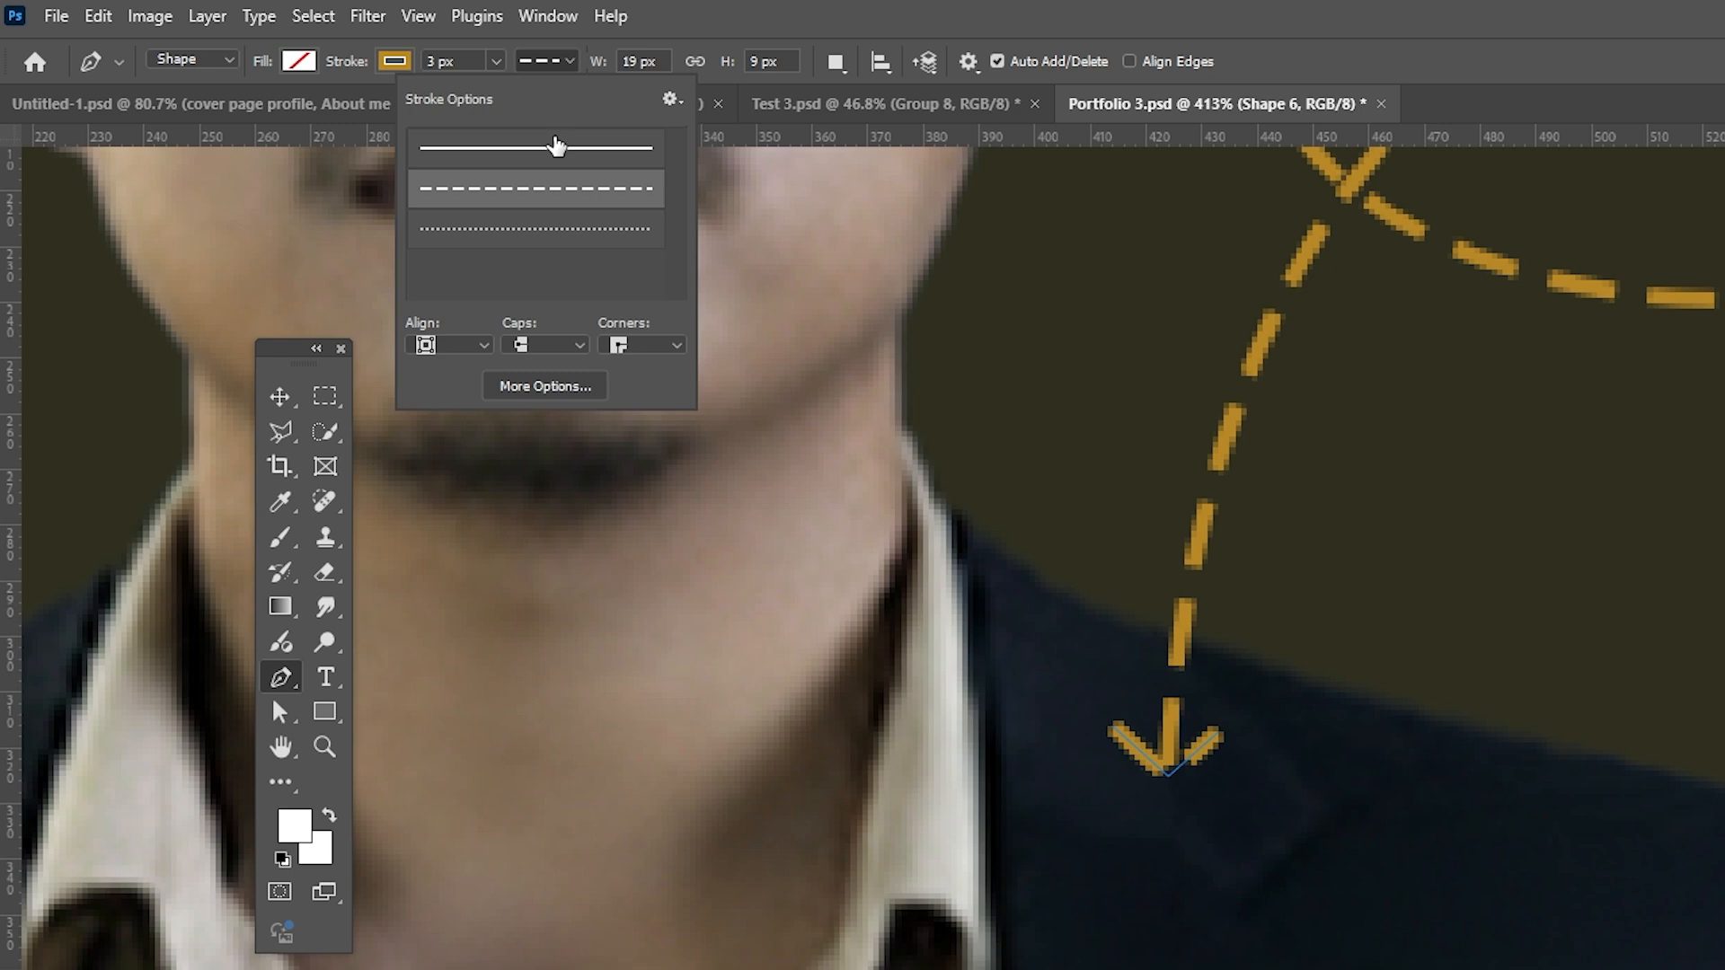
pyautogui.click(556, 147)
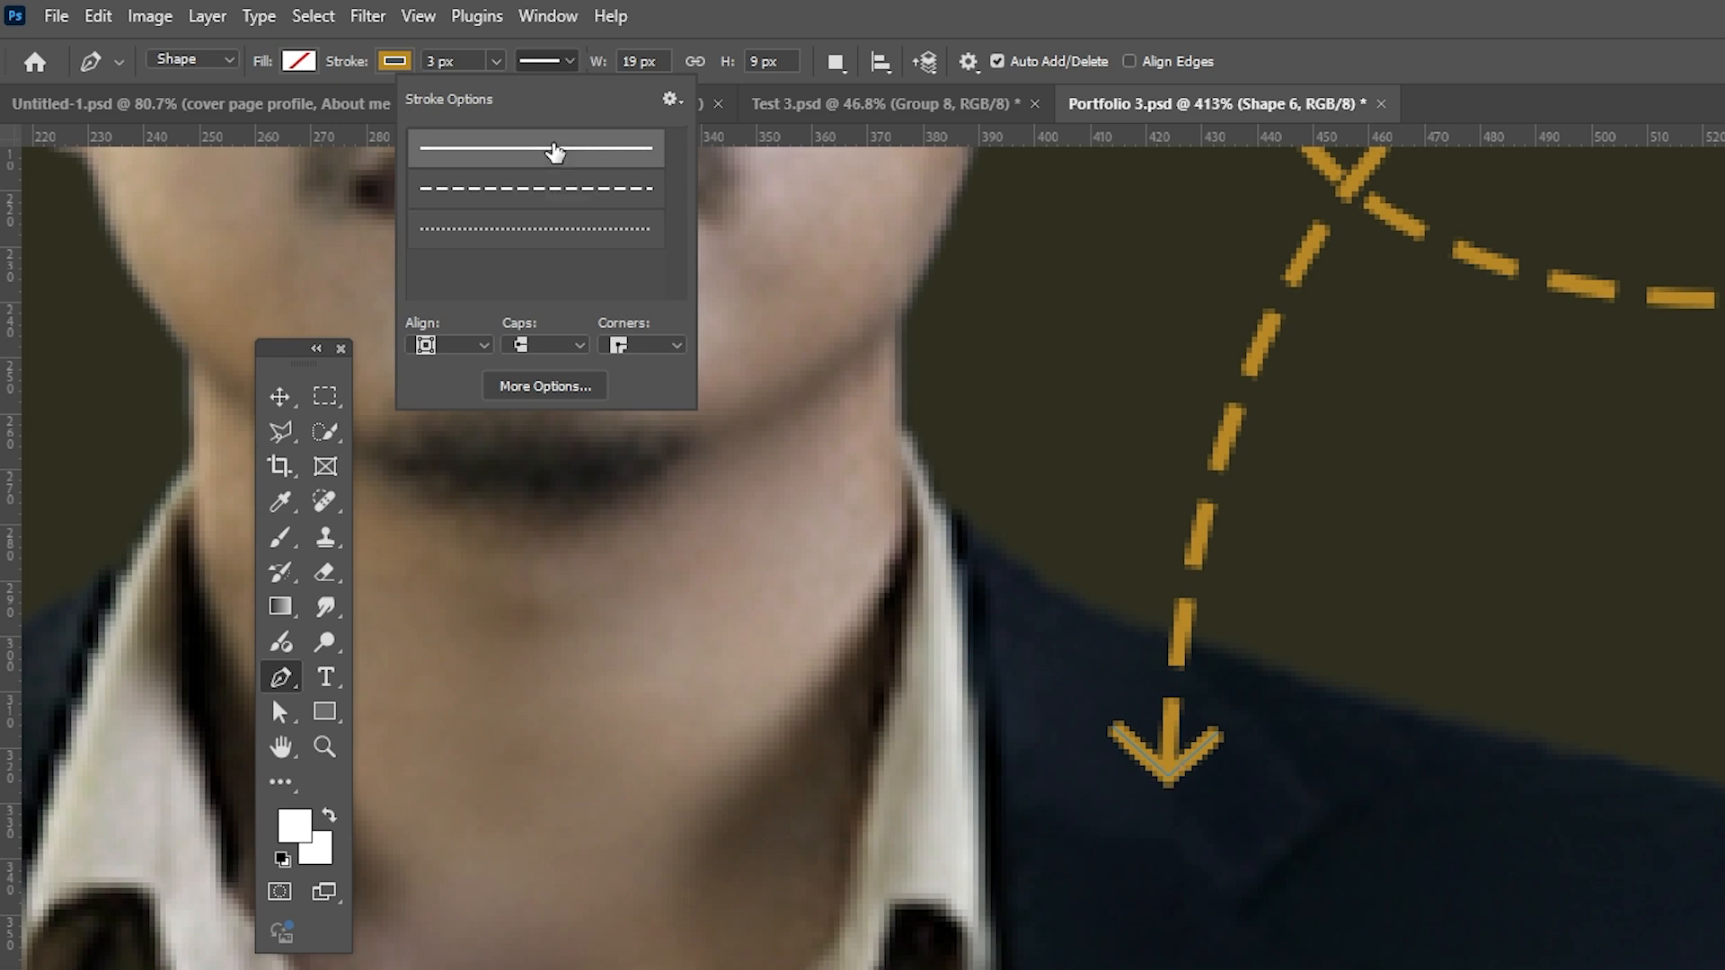
pyautogui.click(271, 411)
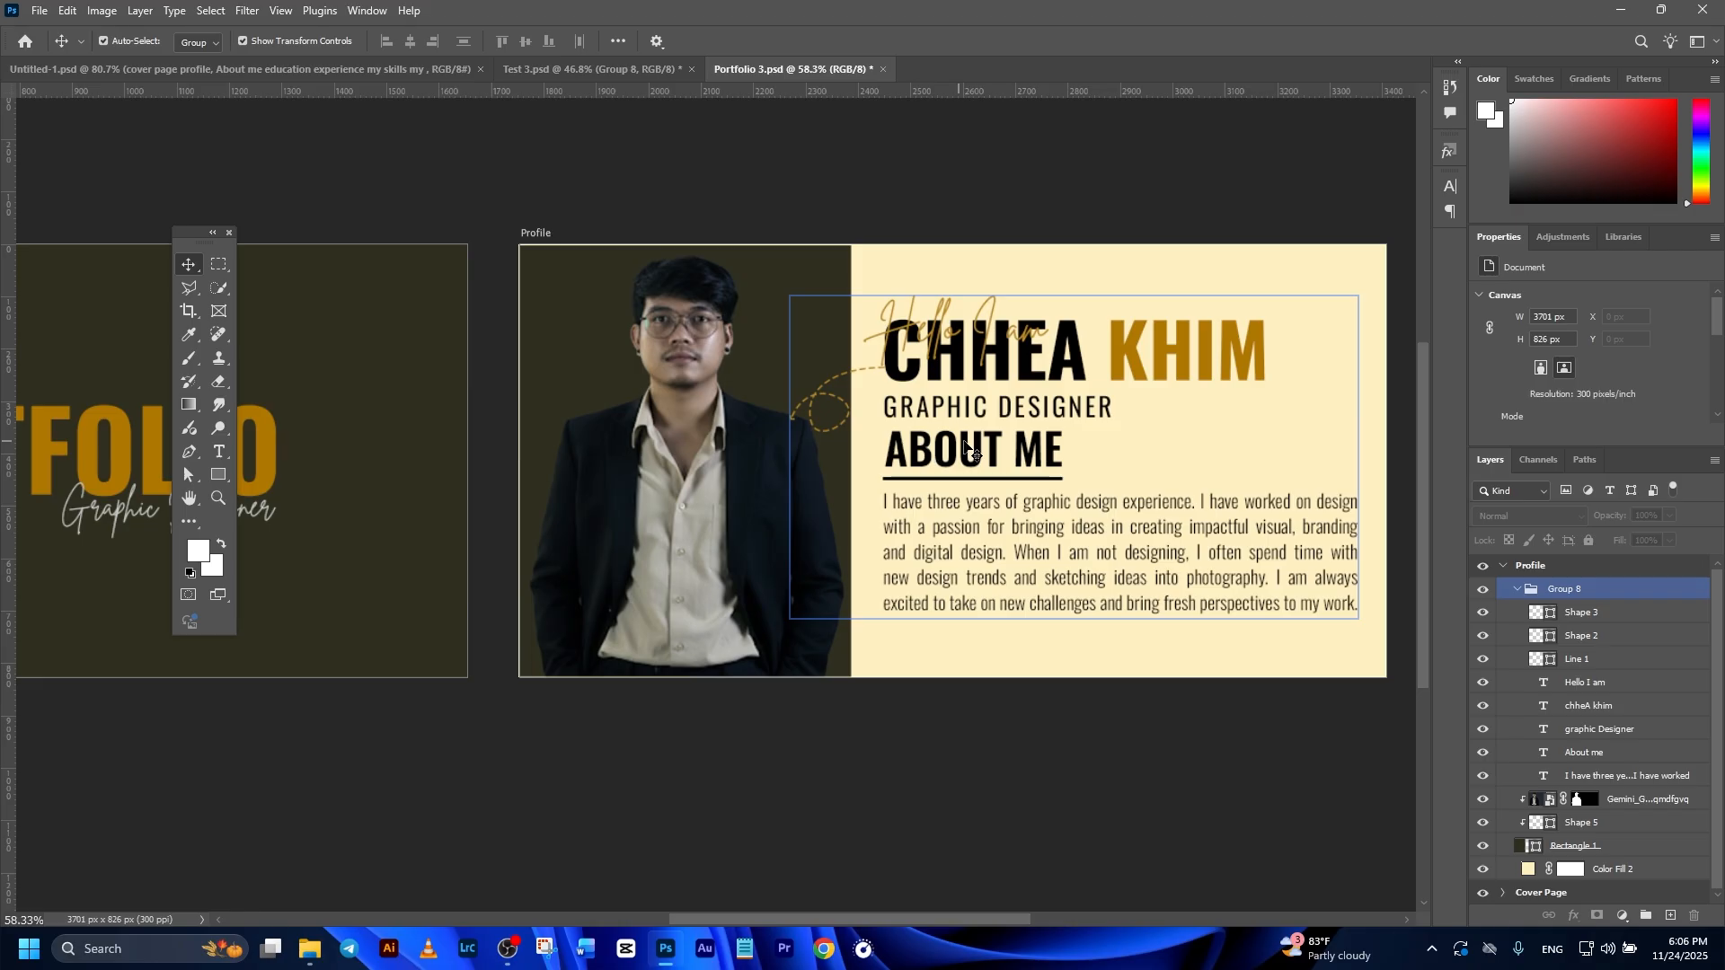
# Step: Add a 1653 by 826 px artboard directly below the Cover Page and name it Education
pyautogui.scroll(-7, 1055, 392)
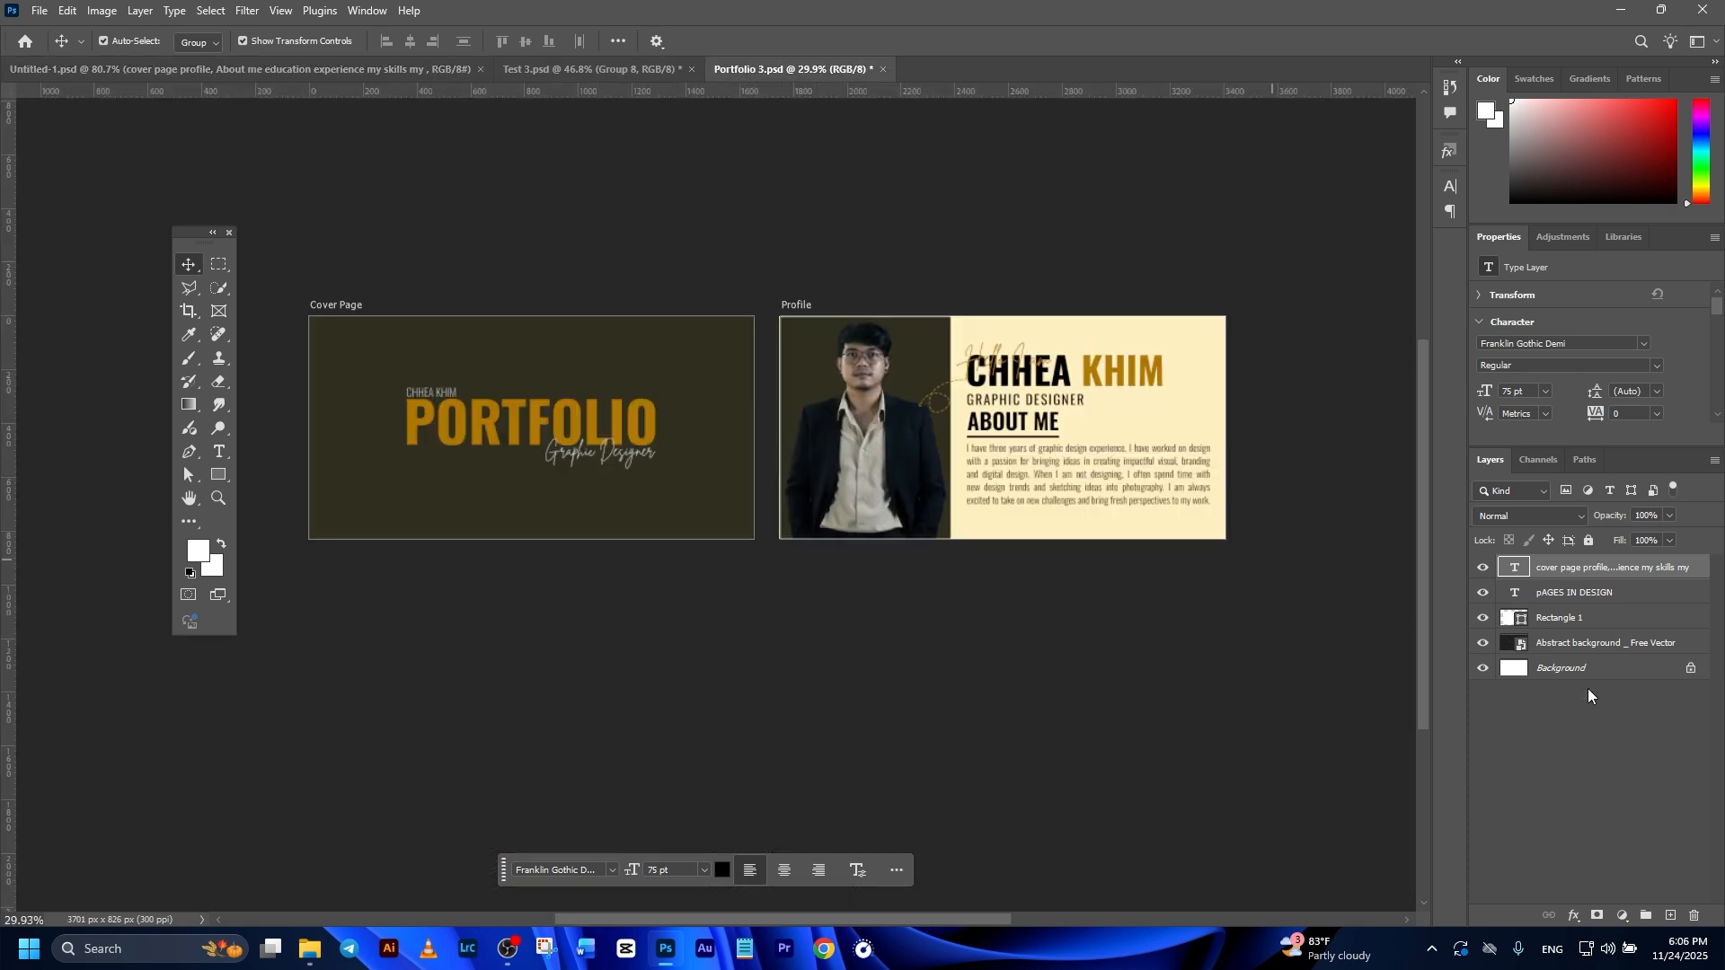
pyautogui.click(531, 581)
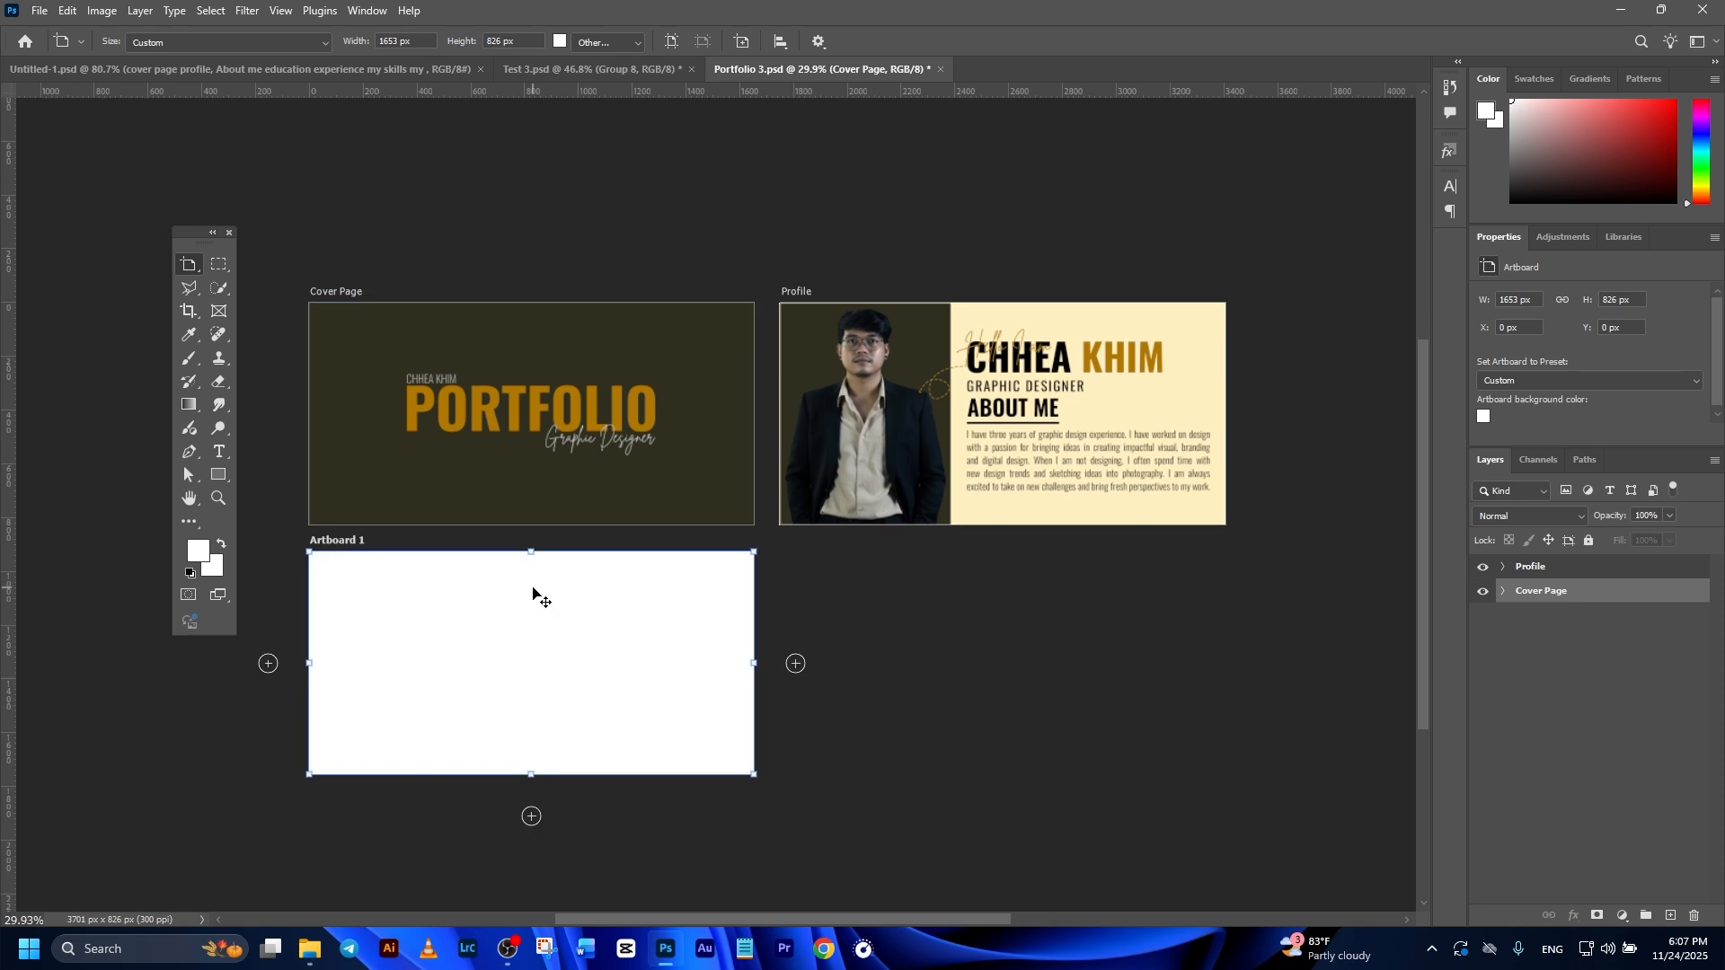
pyautogui.doubleClick(1539, 567)
pyautogui.write('Education')
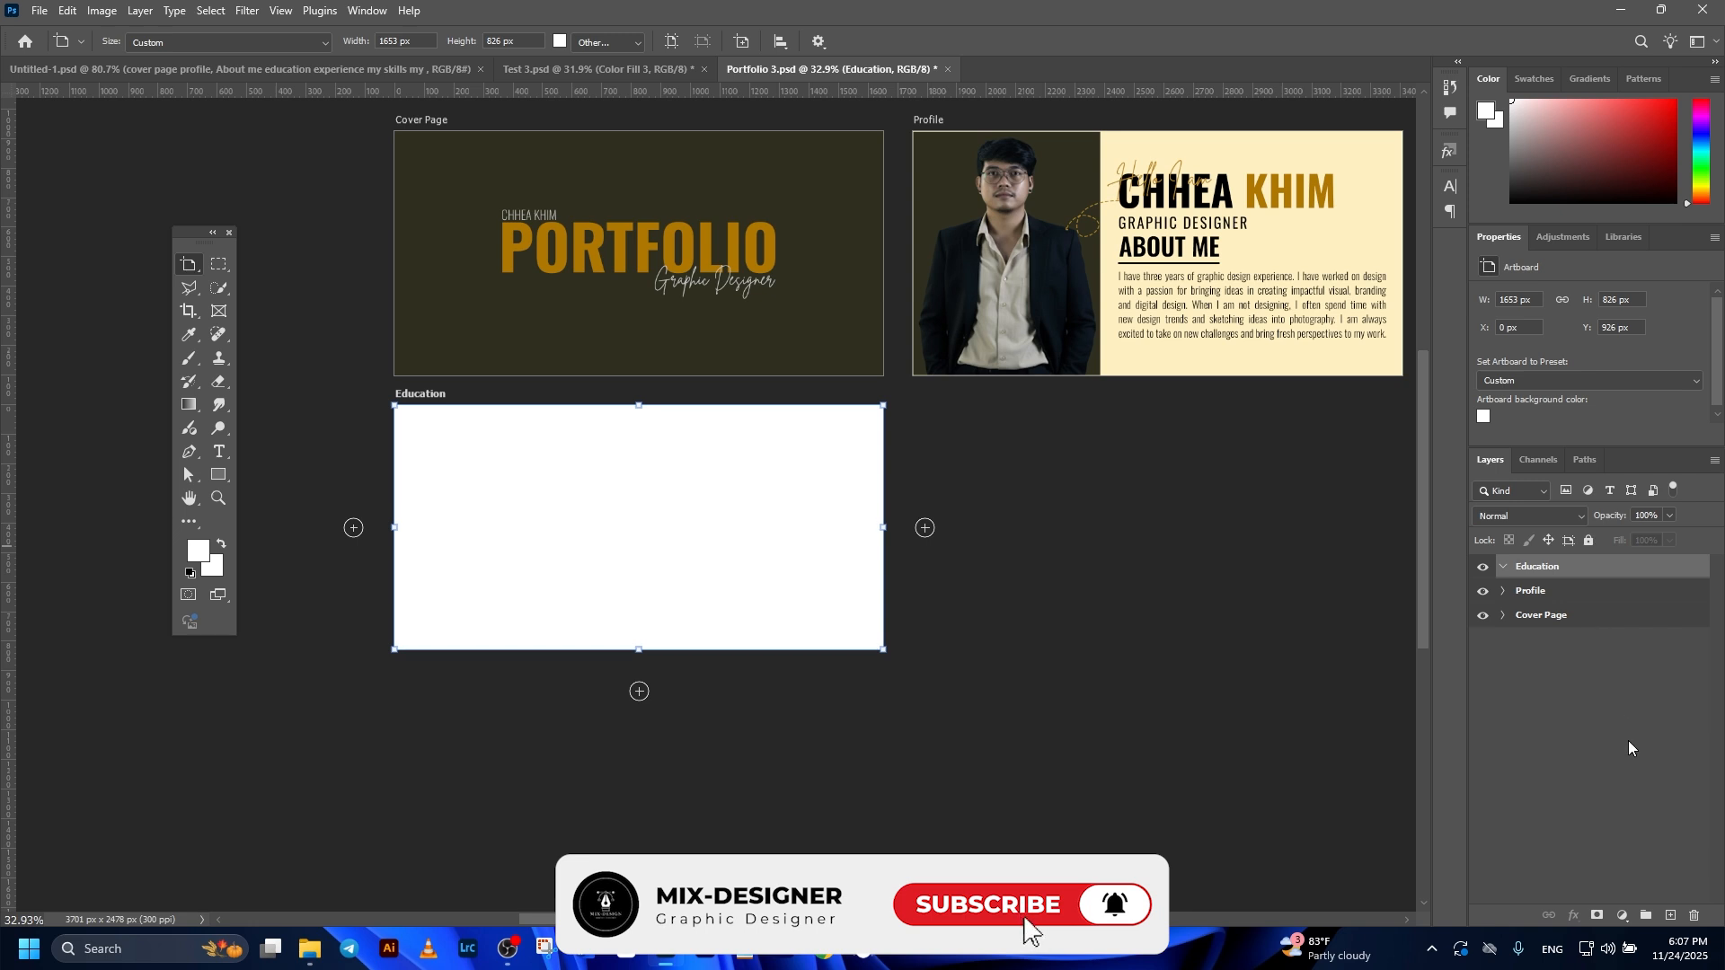
# Step: Add a Solid Color fill to the Education artboard using the Profile page's cream background color fff0c2
pyautogui.click(1622, 915)
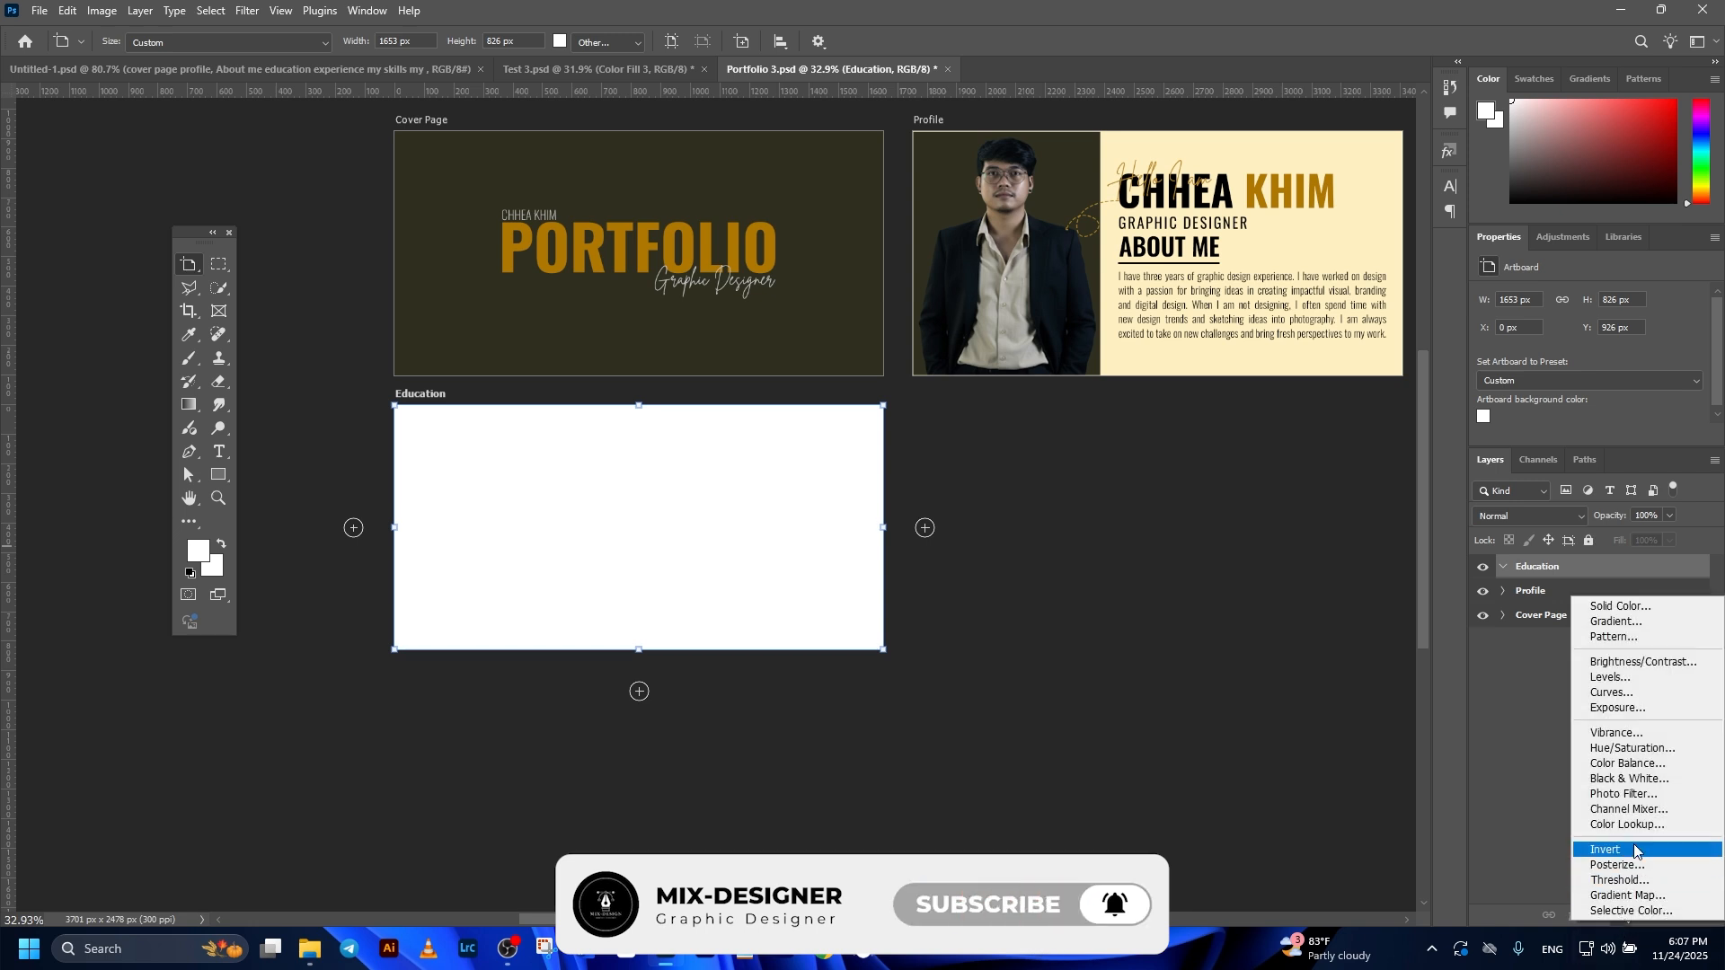
pyautogui.click(1633, 608)
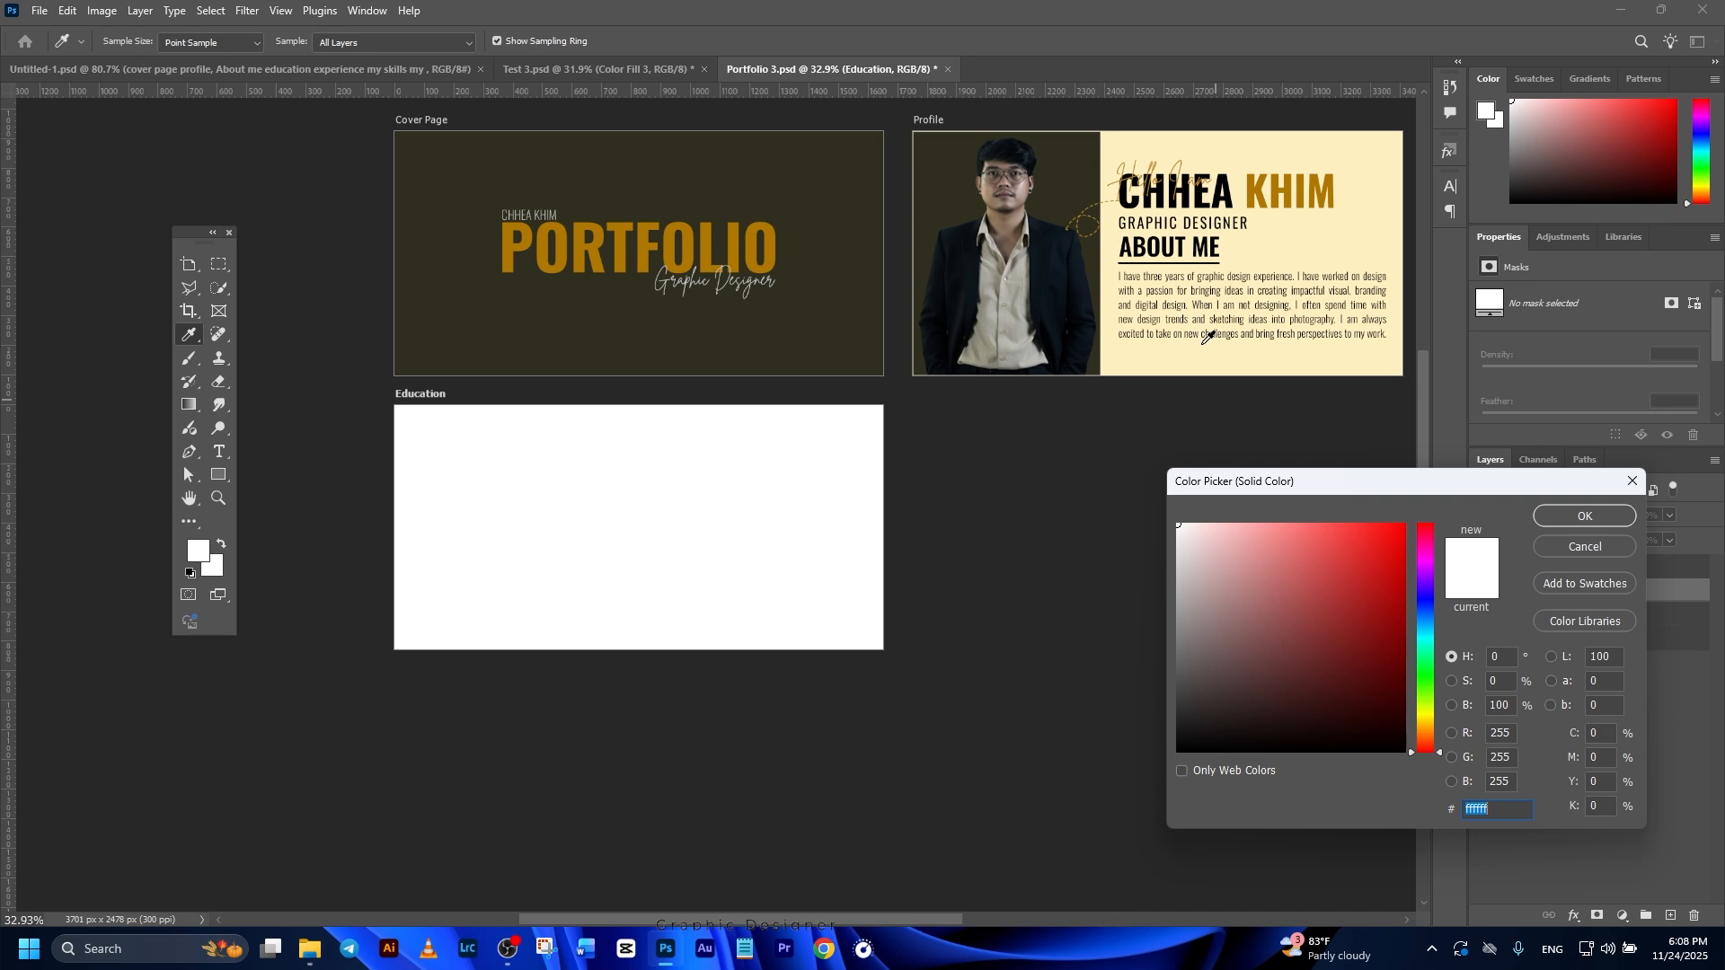
pyautogui.click(1323, 239)
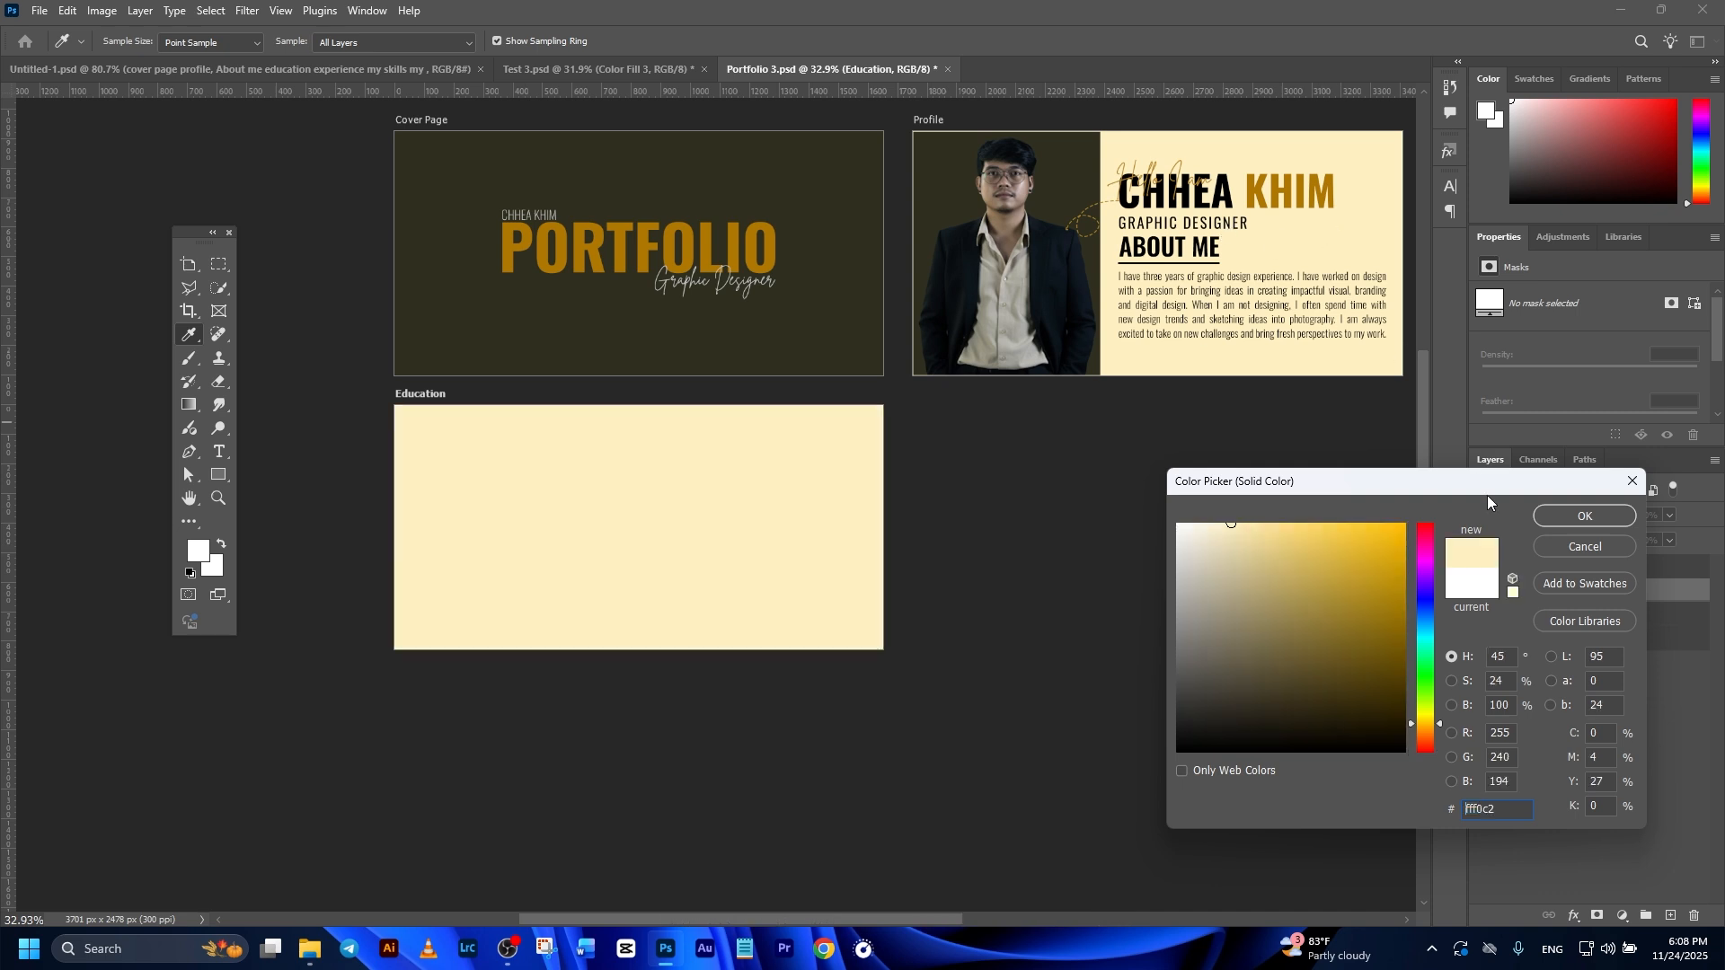
pyautogui.click(1549, 520)
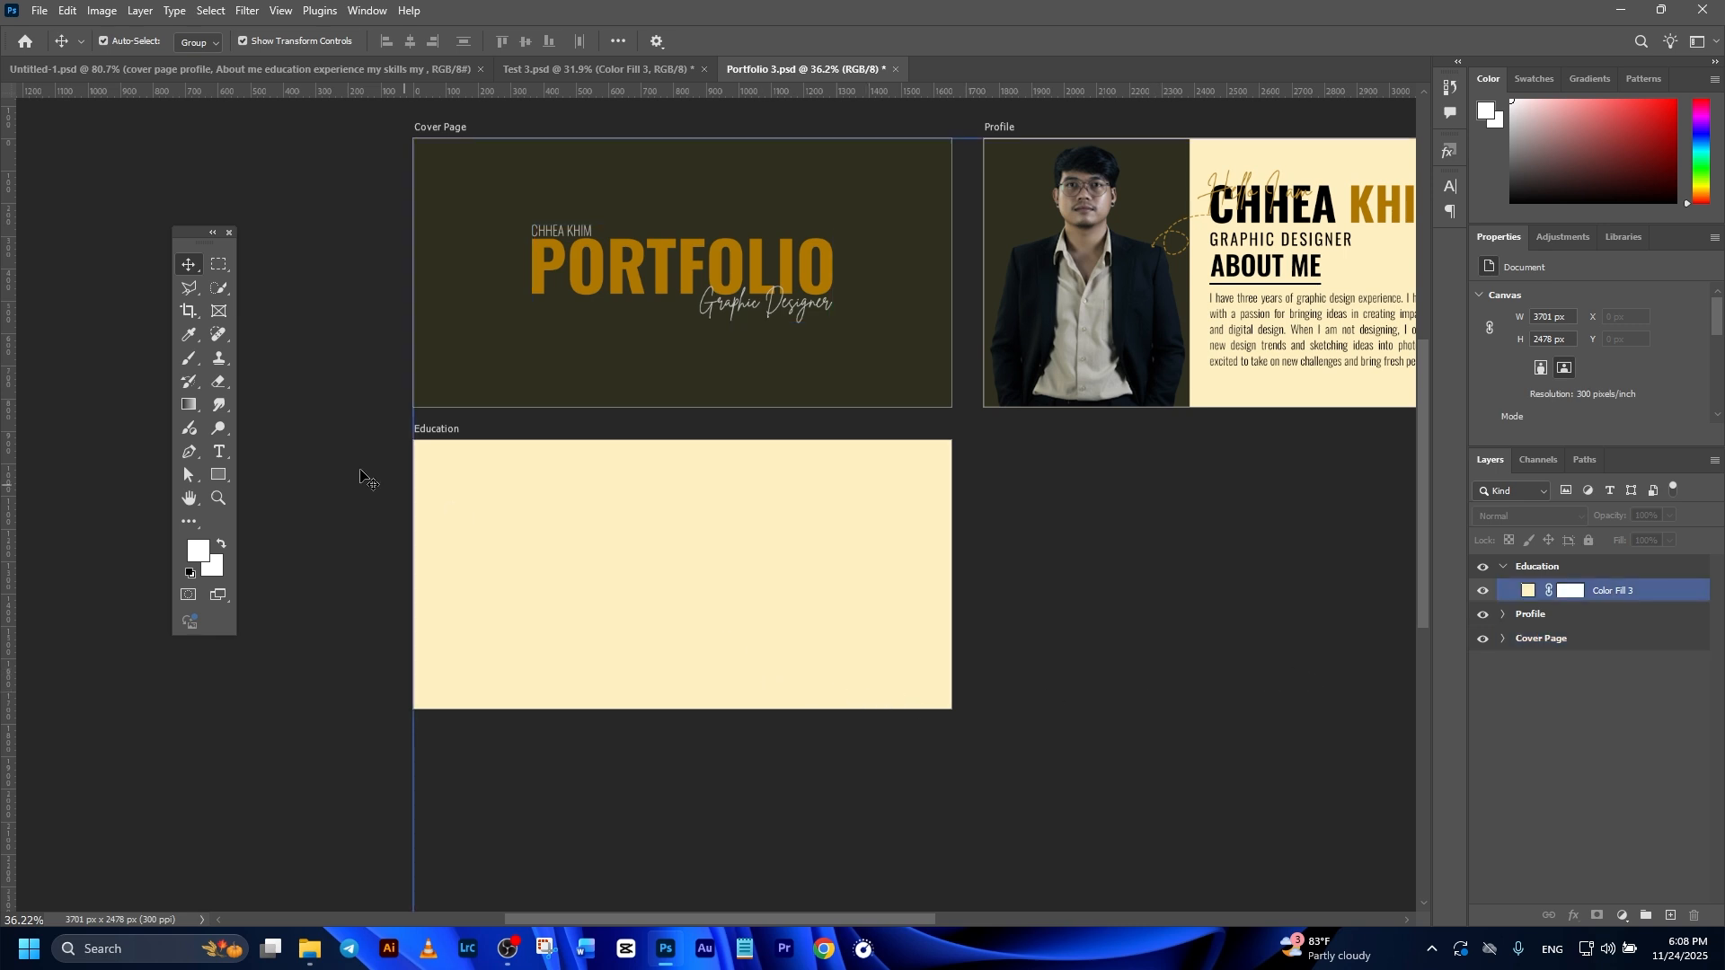
# Step: Draw a rectangle about 1680 by 225 px across the top of the Education artboard, with no stroke and the cover's dark background fill
pyautogui.click(225, 482)
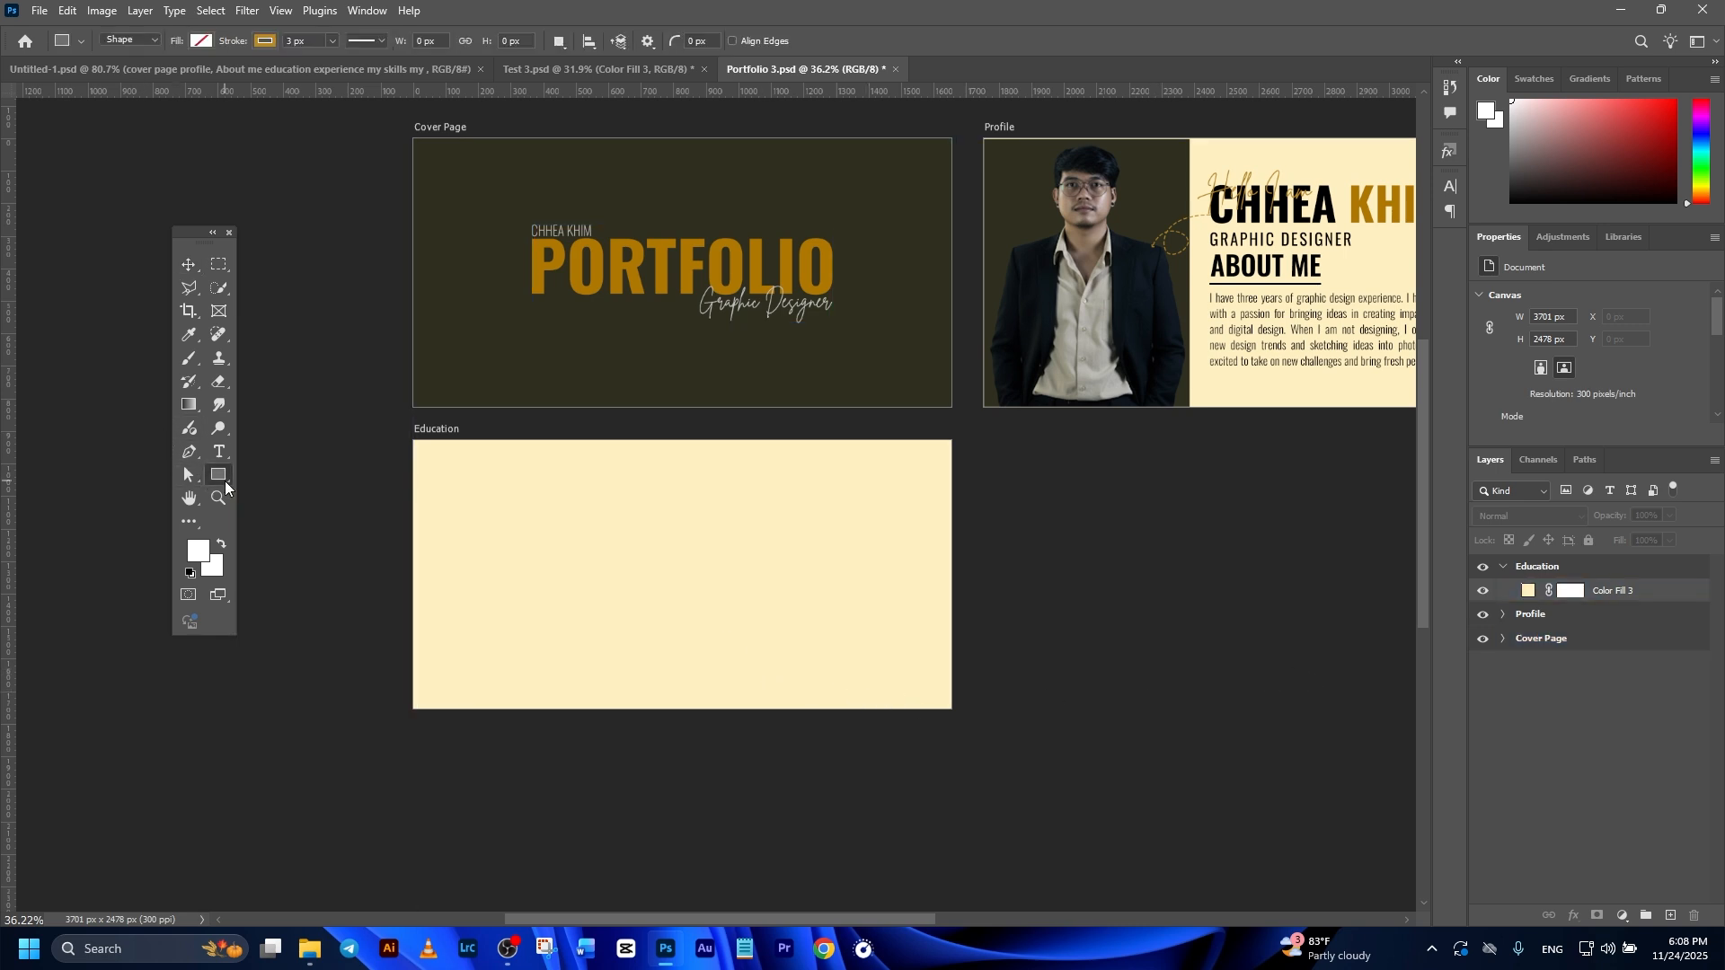
pyautogui.click(265, 40)
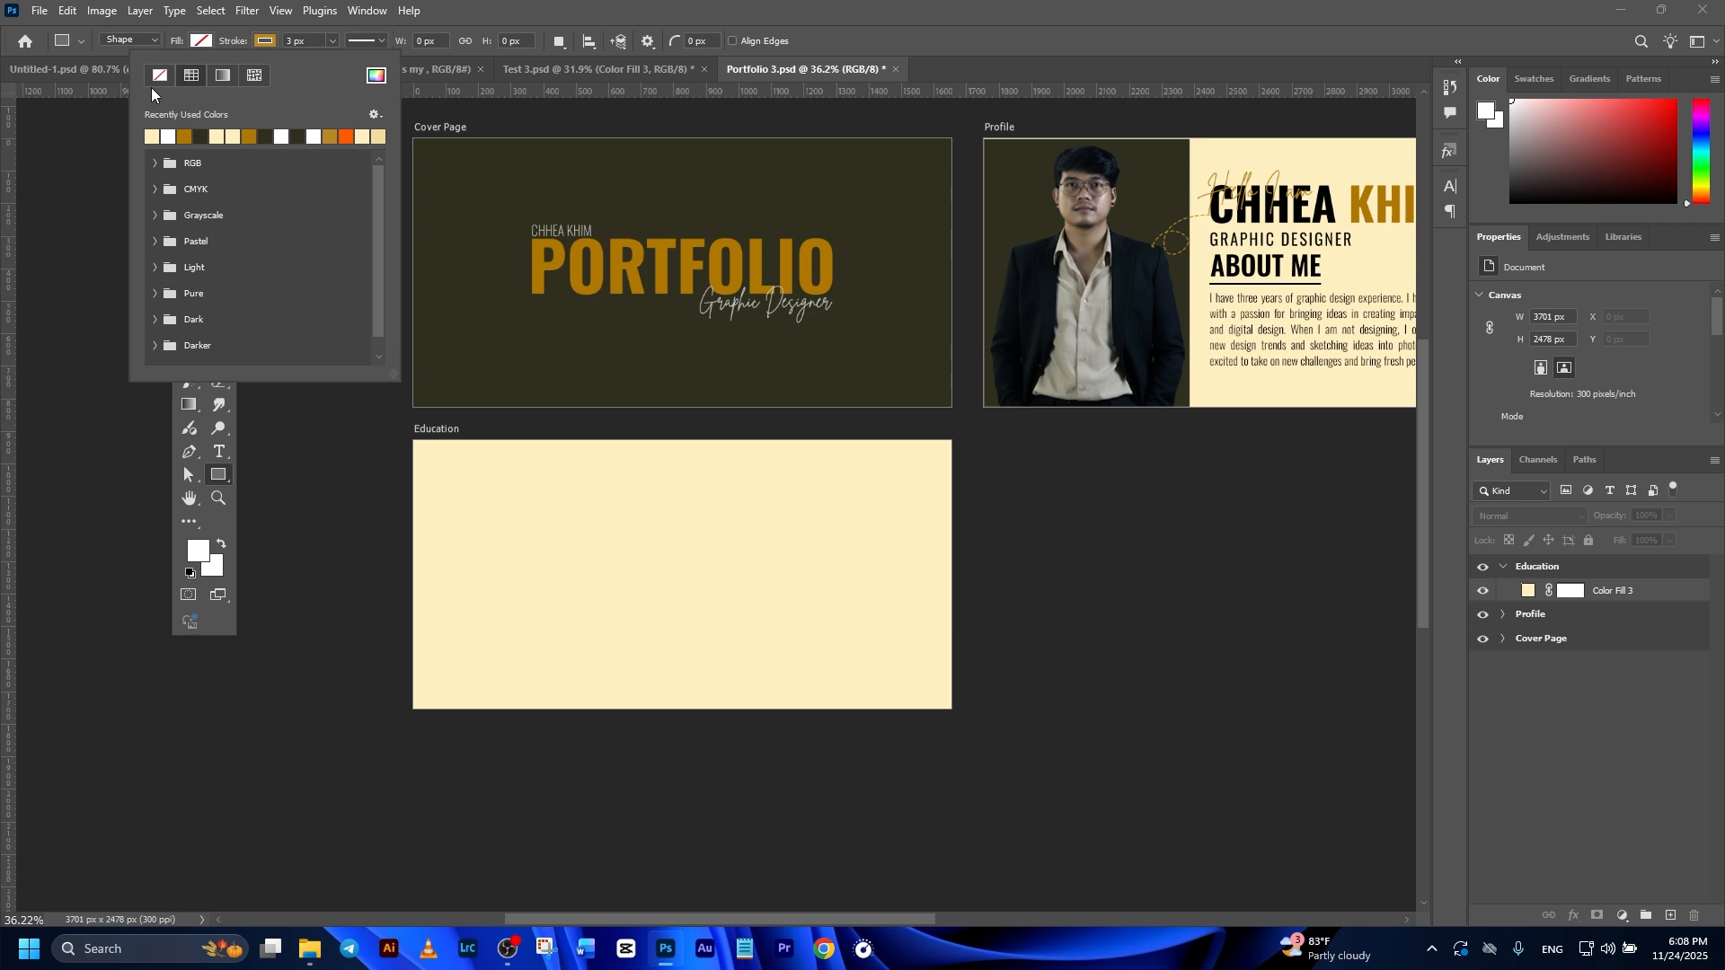
pyautogui.click(208, 40)
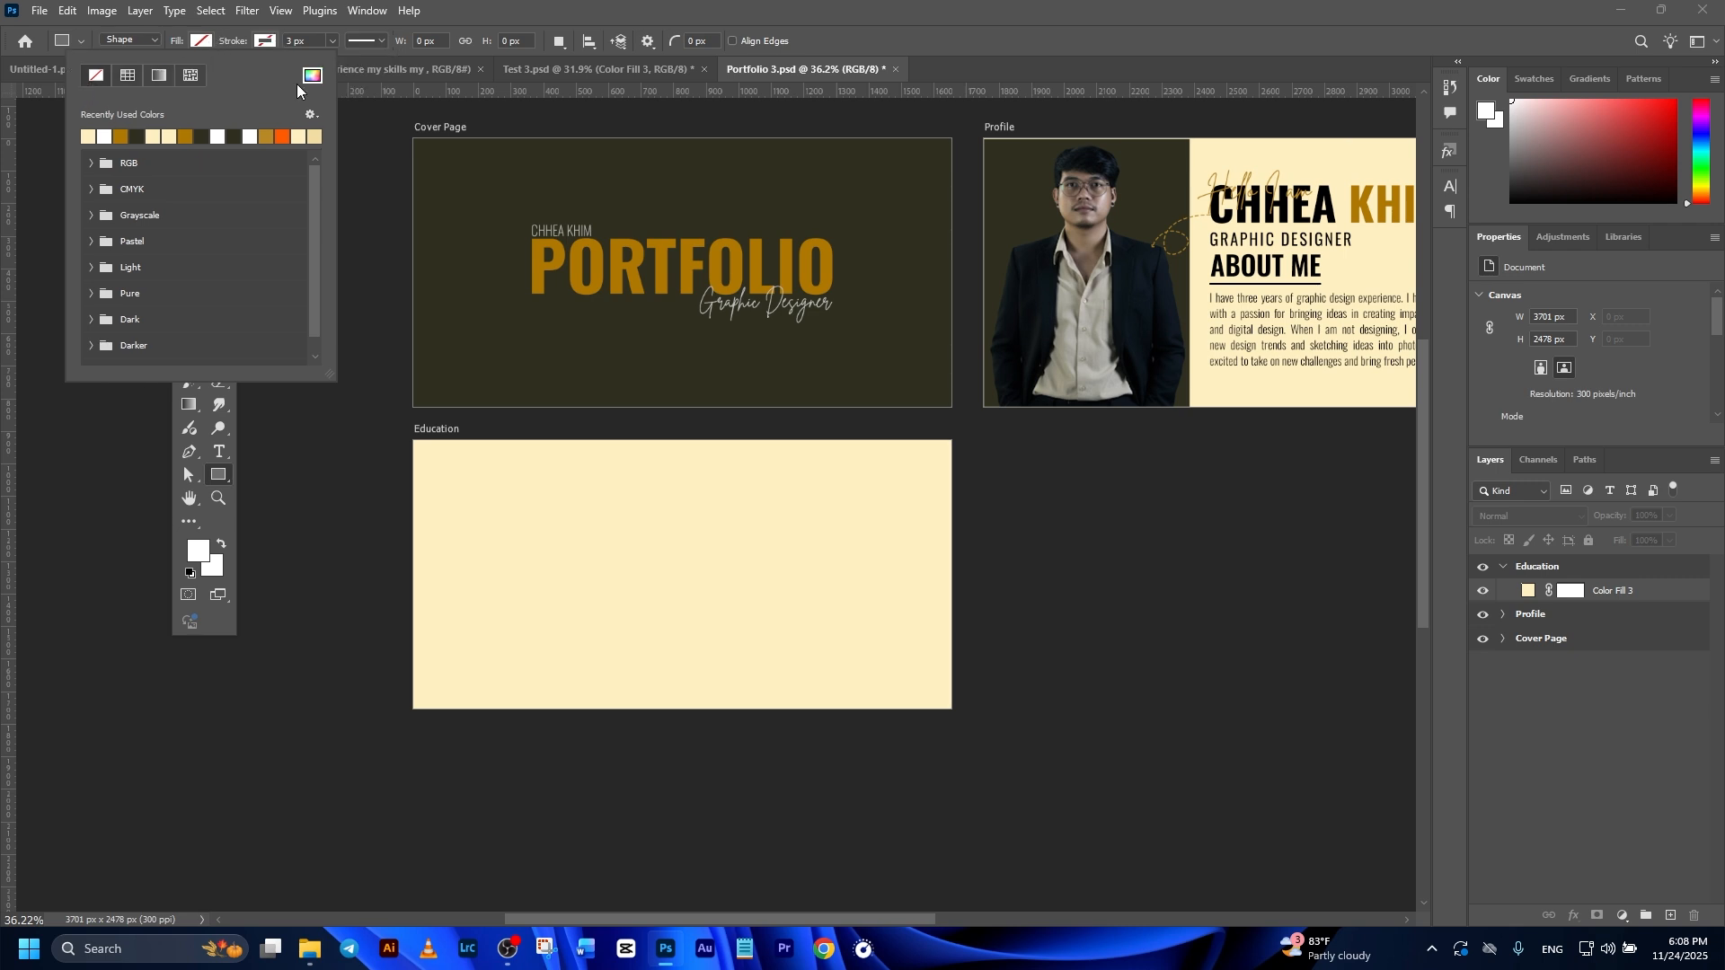
pyautogui.click(314, 76)
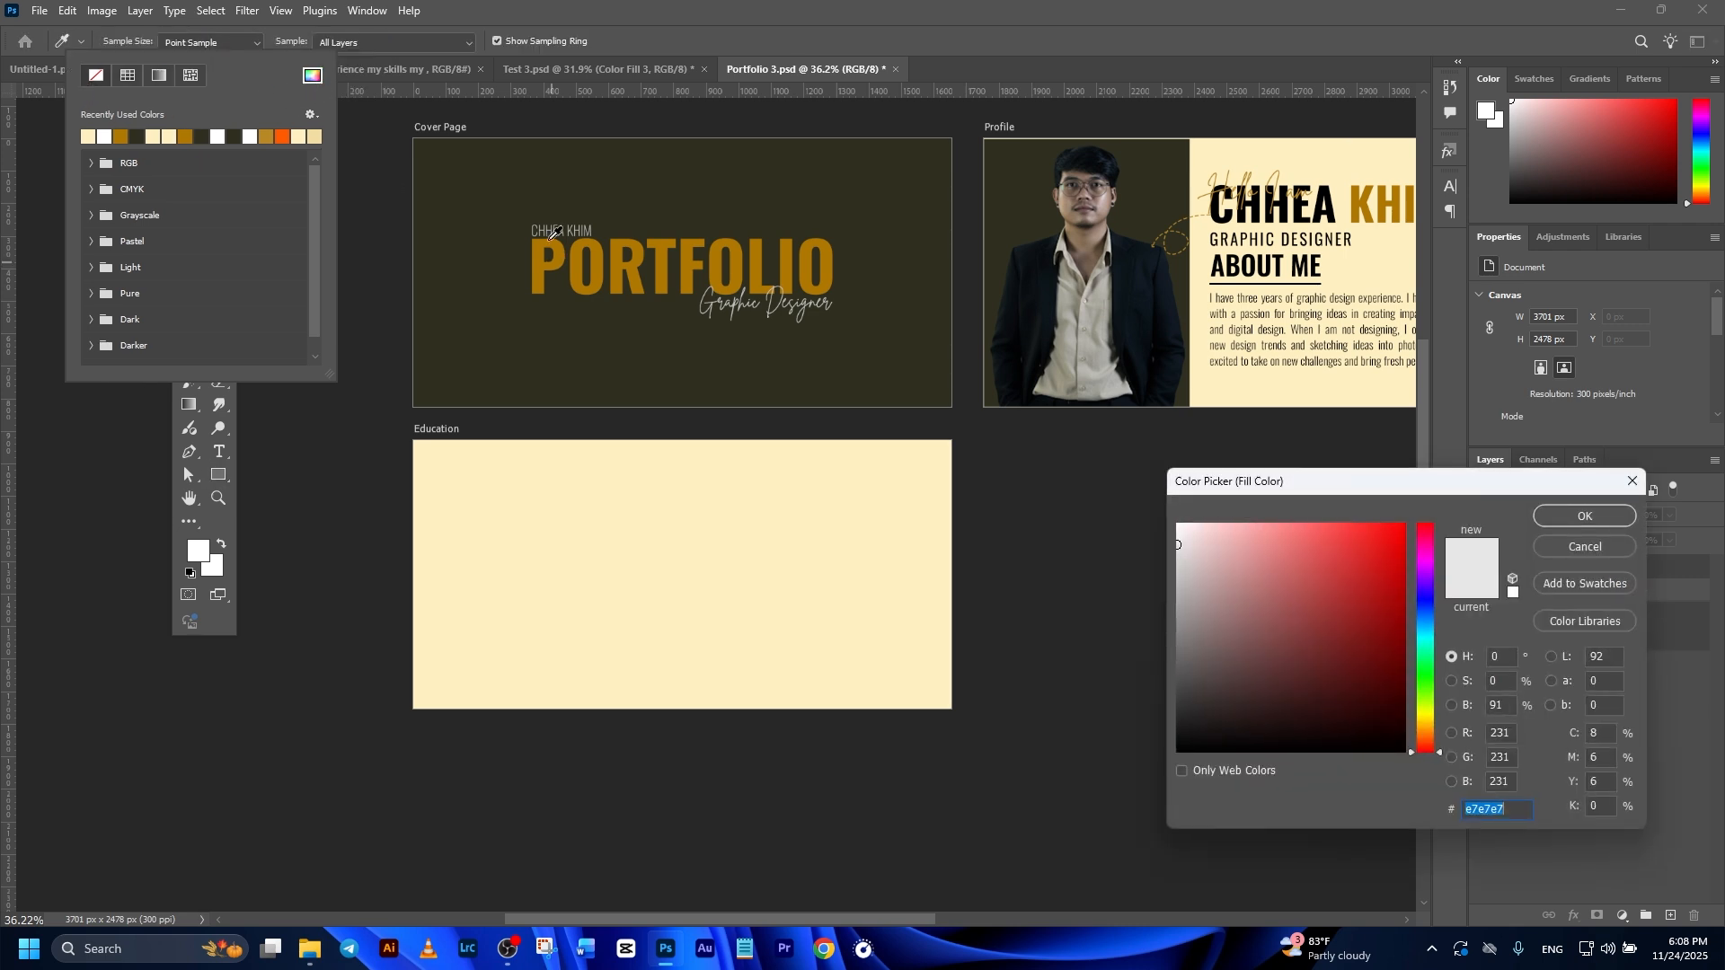
pyautogui.click(476, 186)
pyautogui.press('Return')
pyautogui.moveTo(410, 437); pyautogui.dragTo(954, 507)
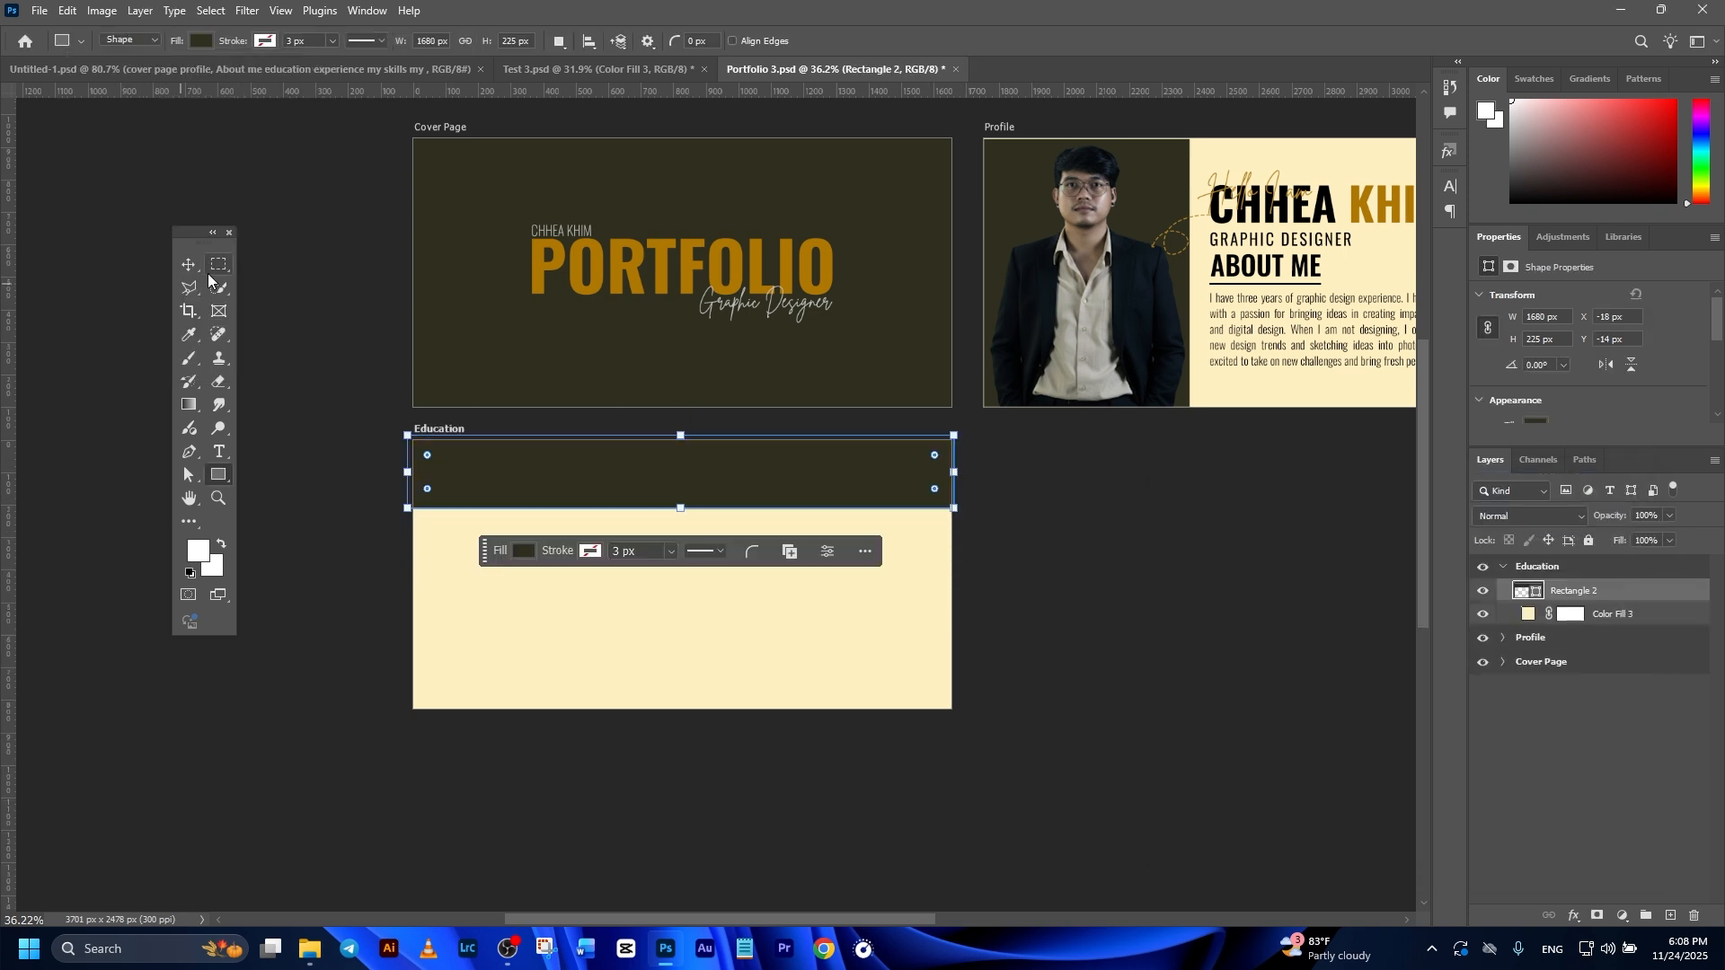
# Step: Fit the dark band to the Education artboard's top edge and width, at about 1657 by 225 px
pyautogui.click(190, 264)
pyautogui.click(321, 377)
pyautogui.scroll(3, 655, 521)
pyautogui.moveTo(692, 492); pyautogui.dragTo(702, 500)
pyautogui.click(1177, 634)
pyautogui.scroll(-4, 1178, 634)
pyautogui.moveTo(1178, 634); pyautogui.dragTo(1116, 650)
pyautogui.click(1591, 597)
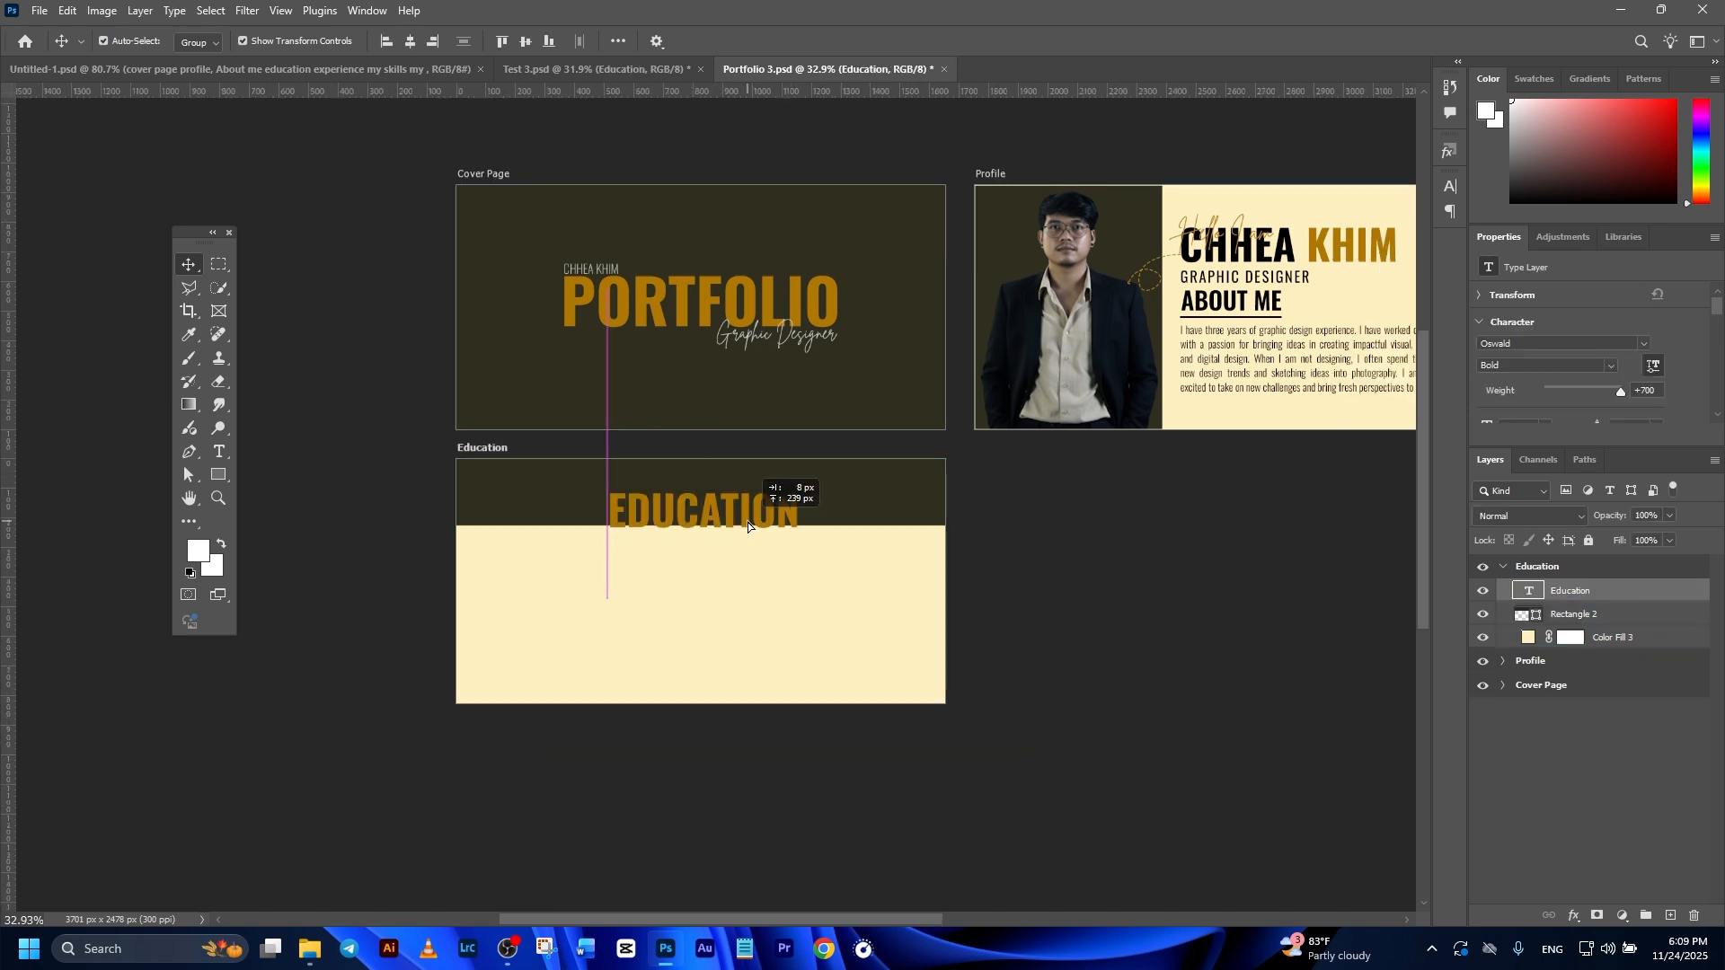
# Step: Position the EDUCATION heading inside the dark band and center it horizontally on the Education artboard
pyautogui.moveTo(747, 521); pyautogui.dragTo(747, 503)
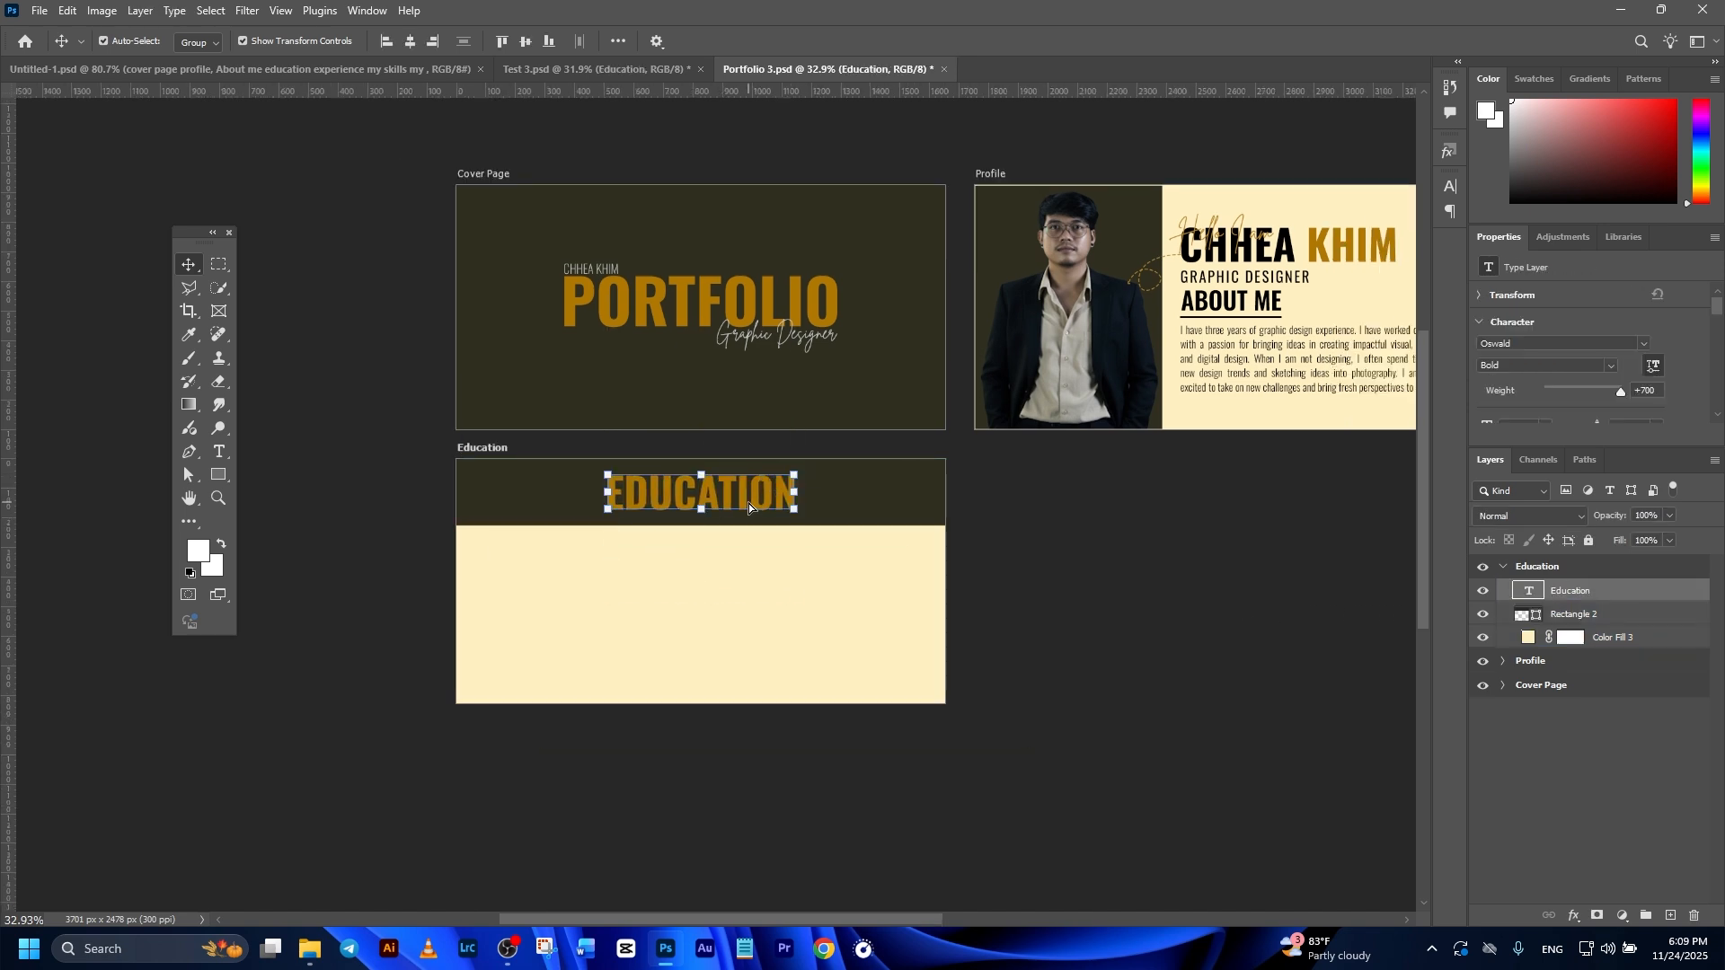
pyautogui.keyDown('ctrl'); pyautogui.click(1613, 596); pyautogui.keyUp('ctrl')
pyautogui.click(1580, 598)
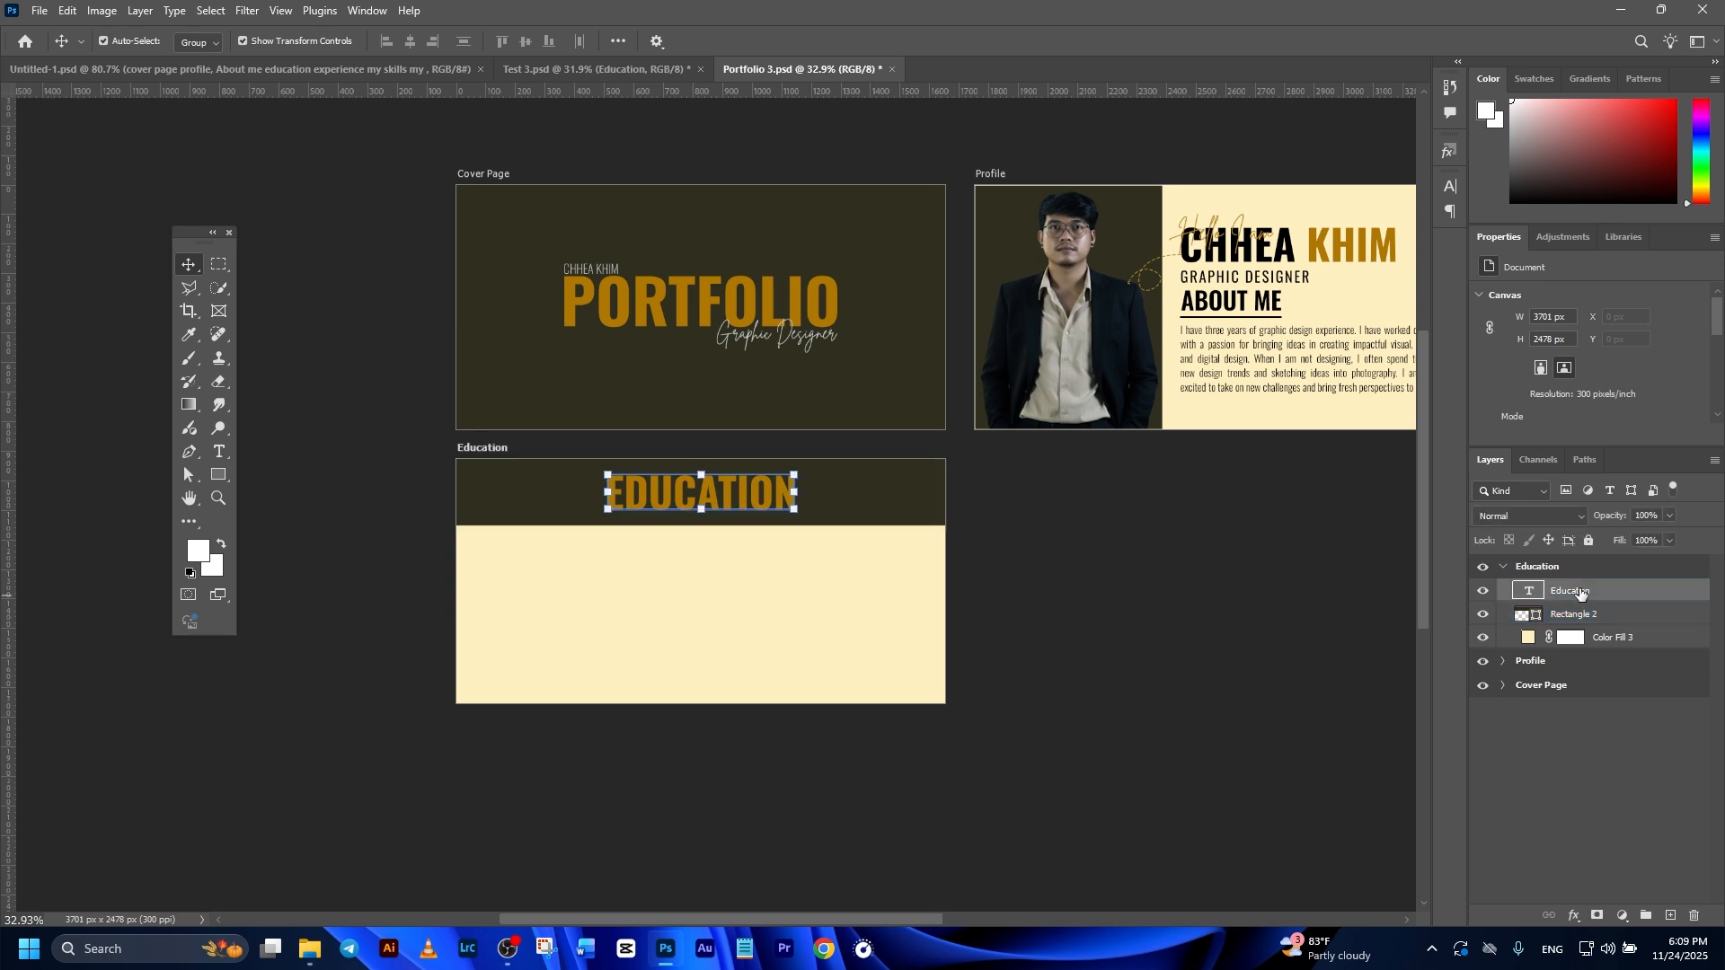
pyautogui.keyDown('ctrl'); pyautogui.click(1579, 572); pyautogui.keyUp('ctrl')
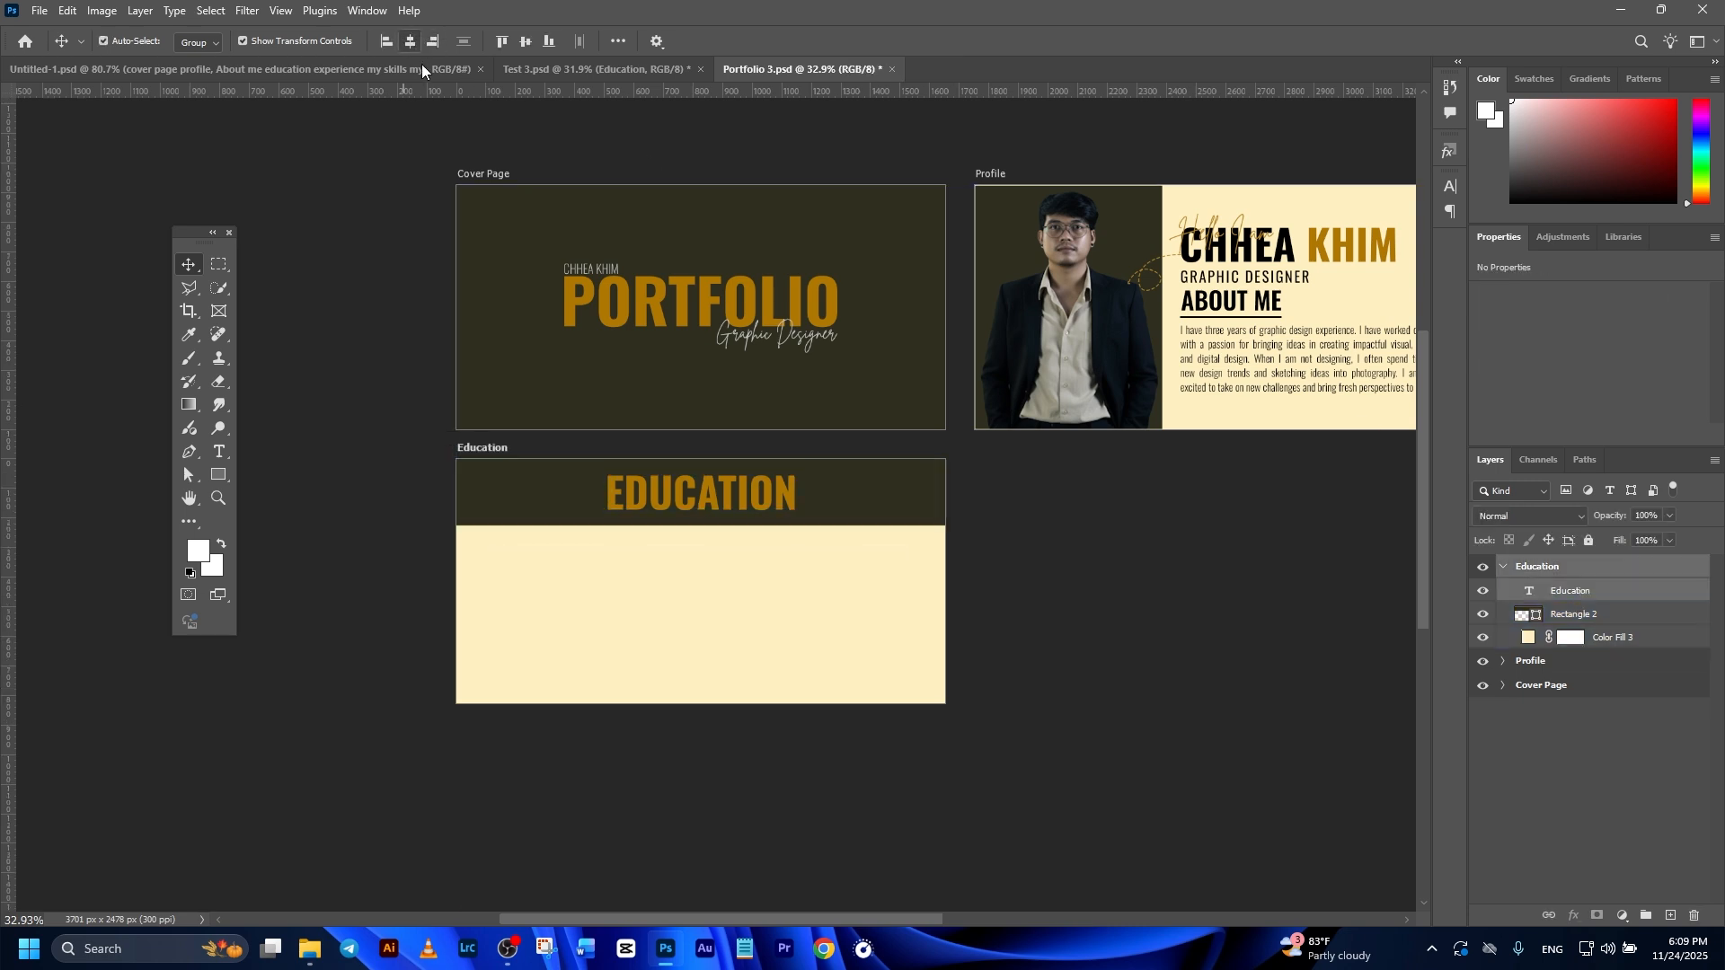
pyautogui.click(710, 724)
# Step: Place the bulleted list of schools on the cream area below the EDUCATION heading and collapse the artboard's layers
pyautogui.moveTo(604, 535); pyautogui.dragTo(604, 572)
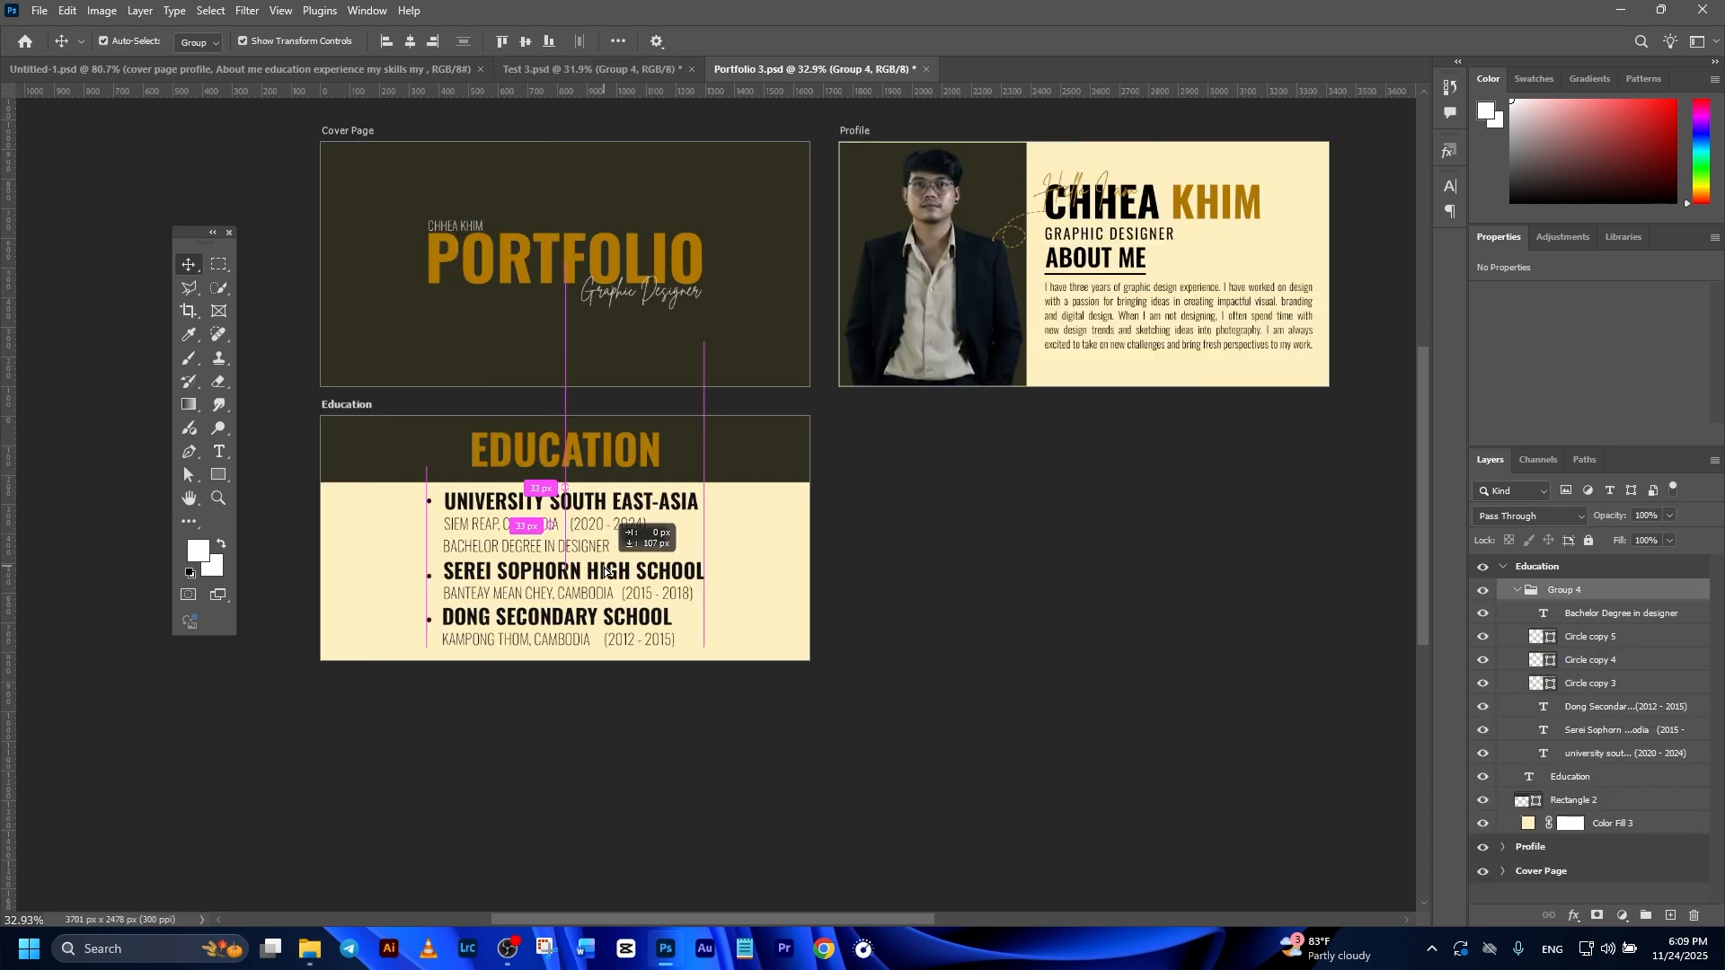
pyautogui.scroll(3, 604, 571)
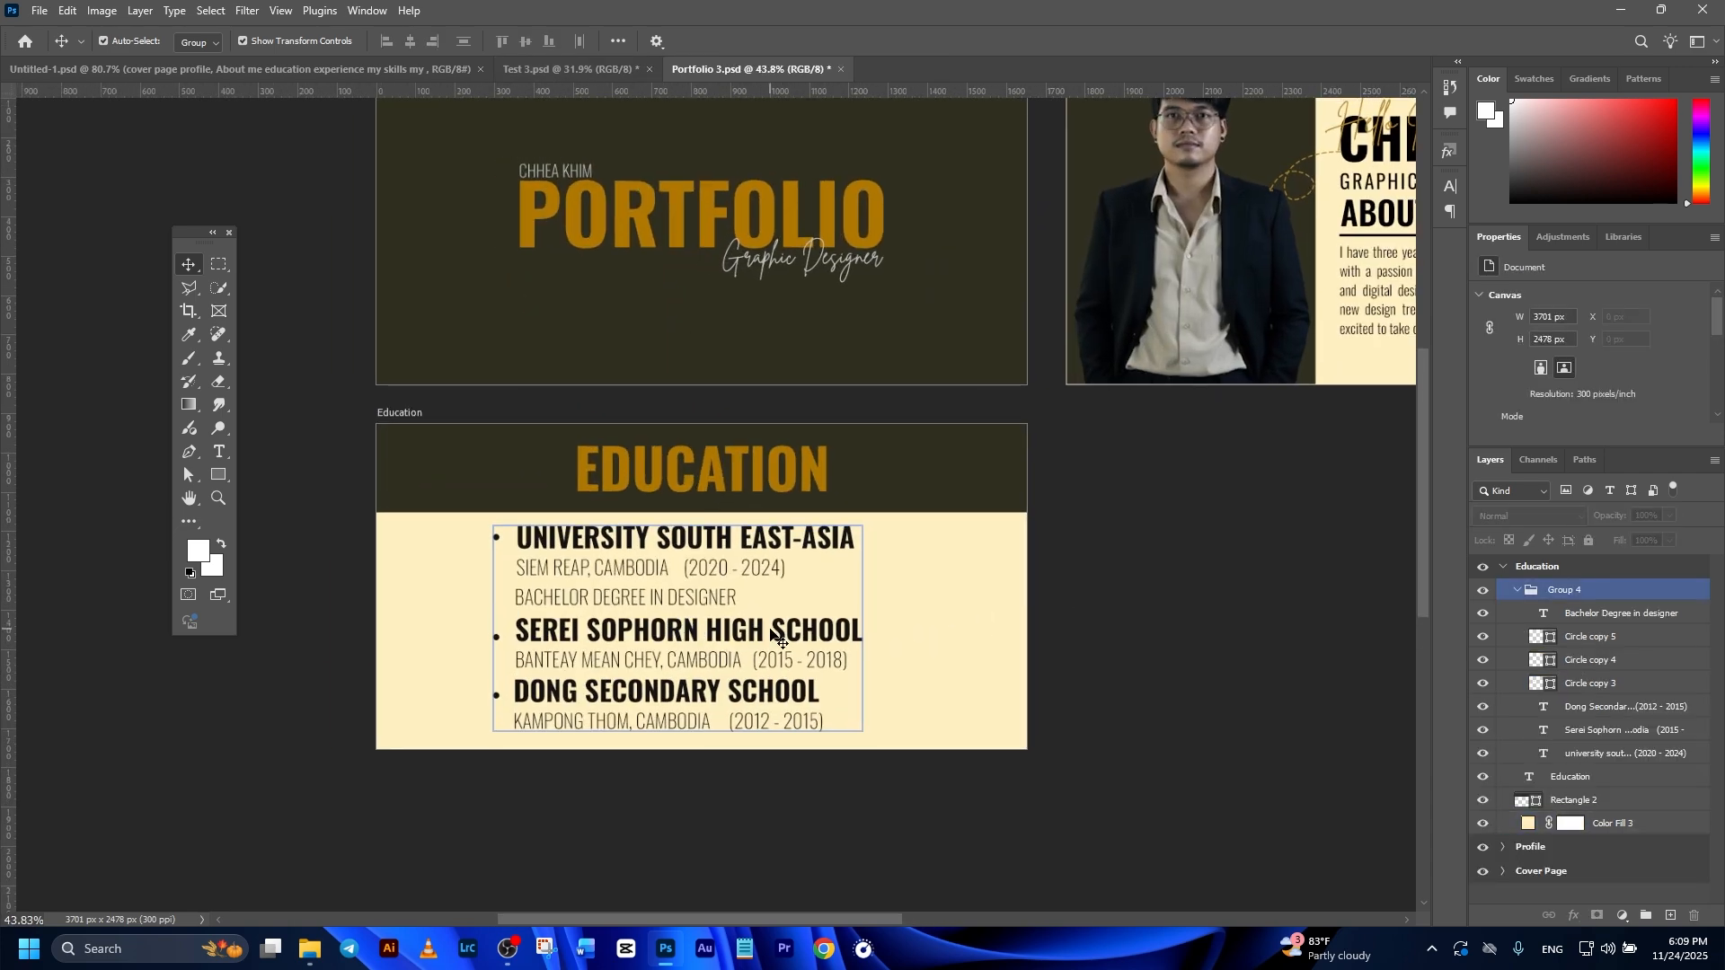
pyautogui.click(1074, 627)
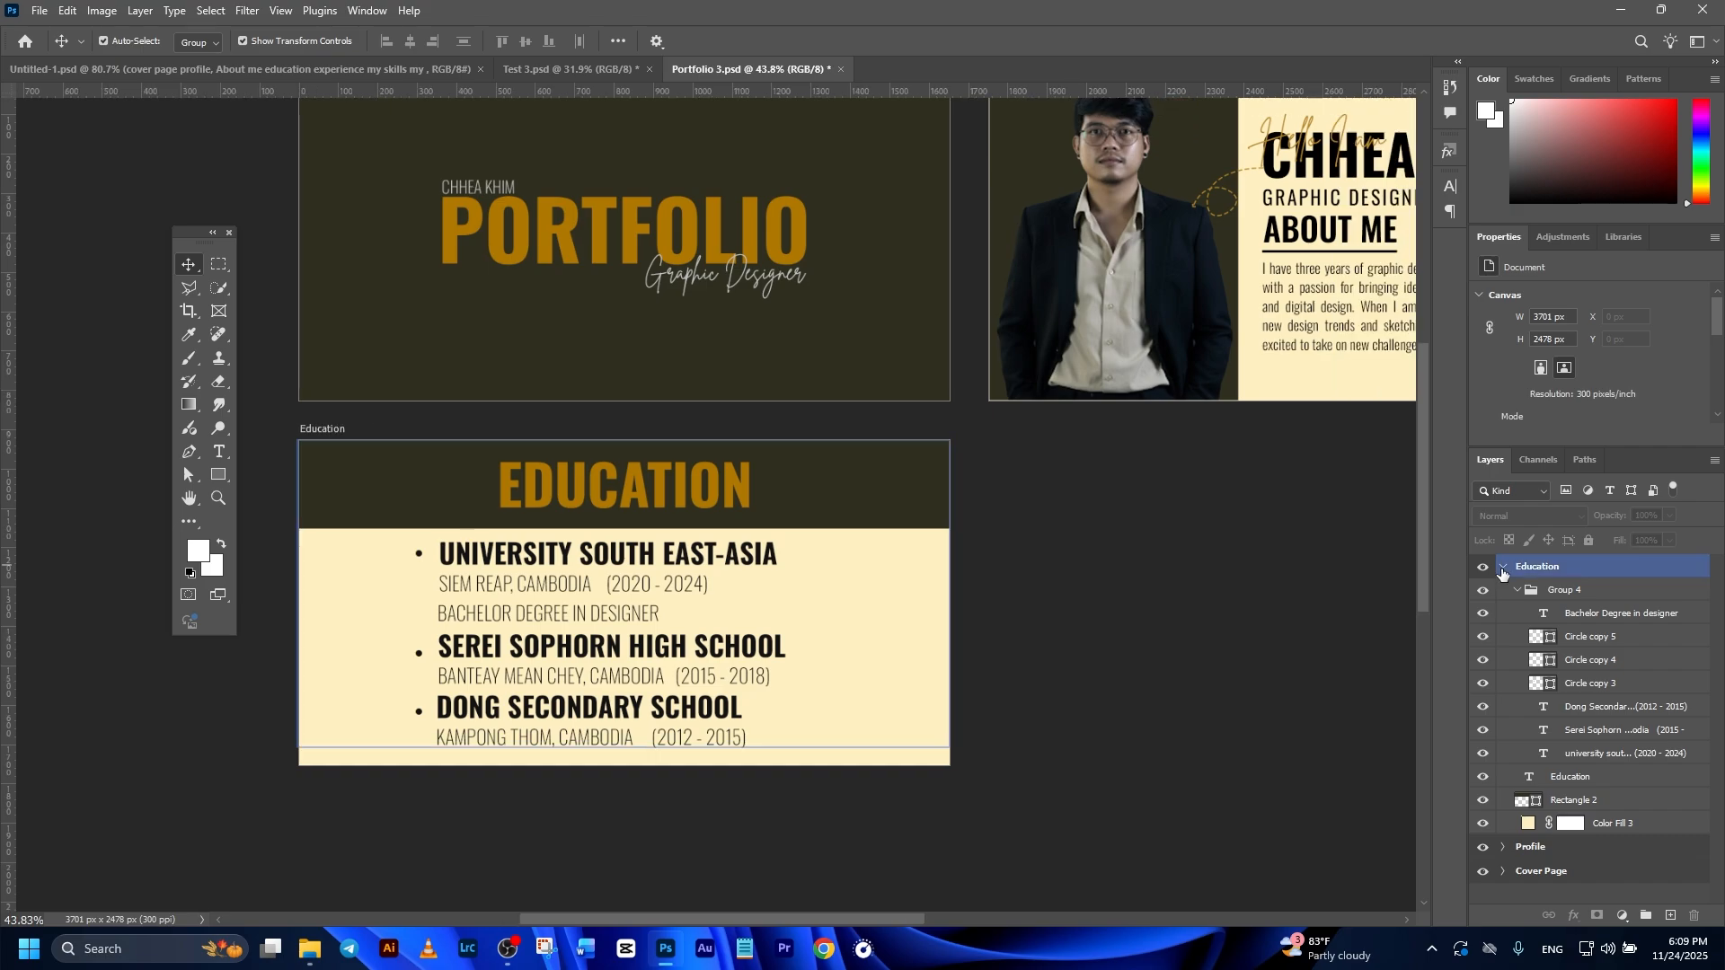
pyautogui.click(1502, 567)
pyautogui.click(1275, 611)
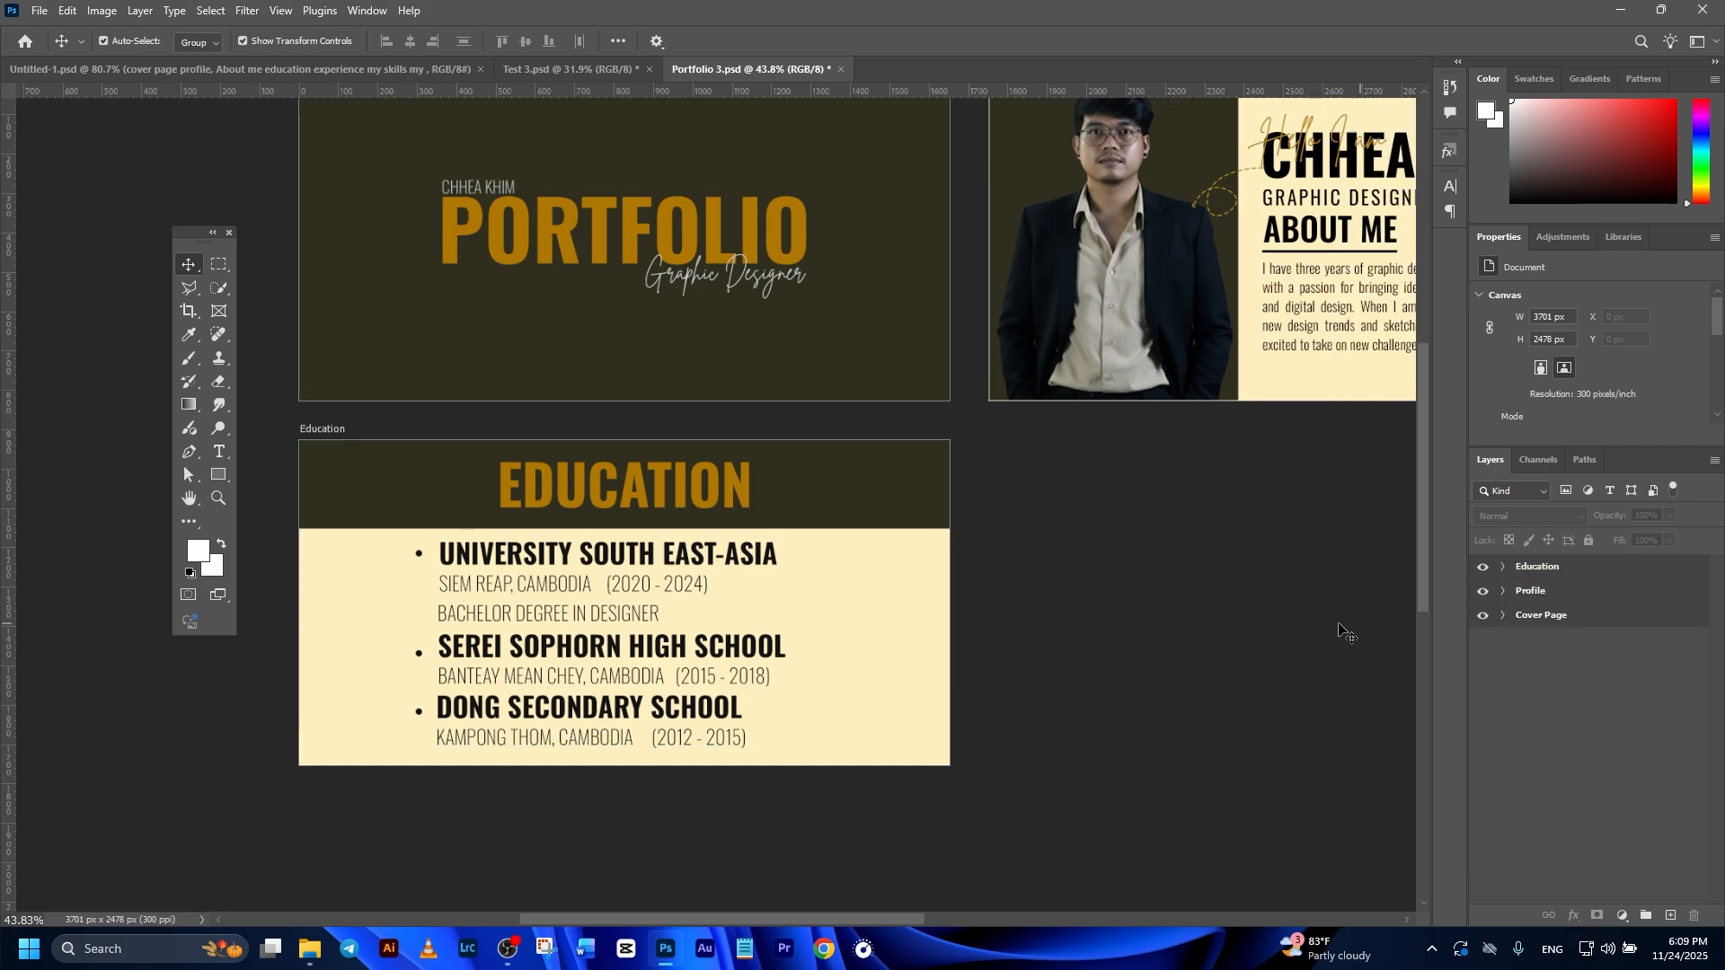
# Step: Add a new artboard of the same size directly to the right of the Education artboard
pyautogui.scroll(-2, 1105, 633)
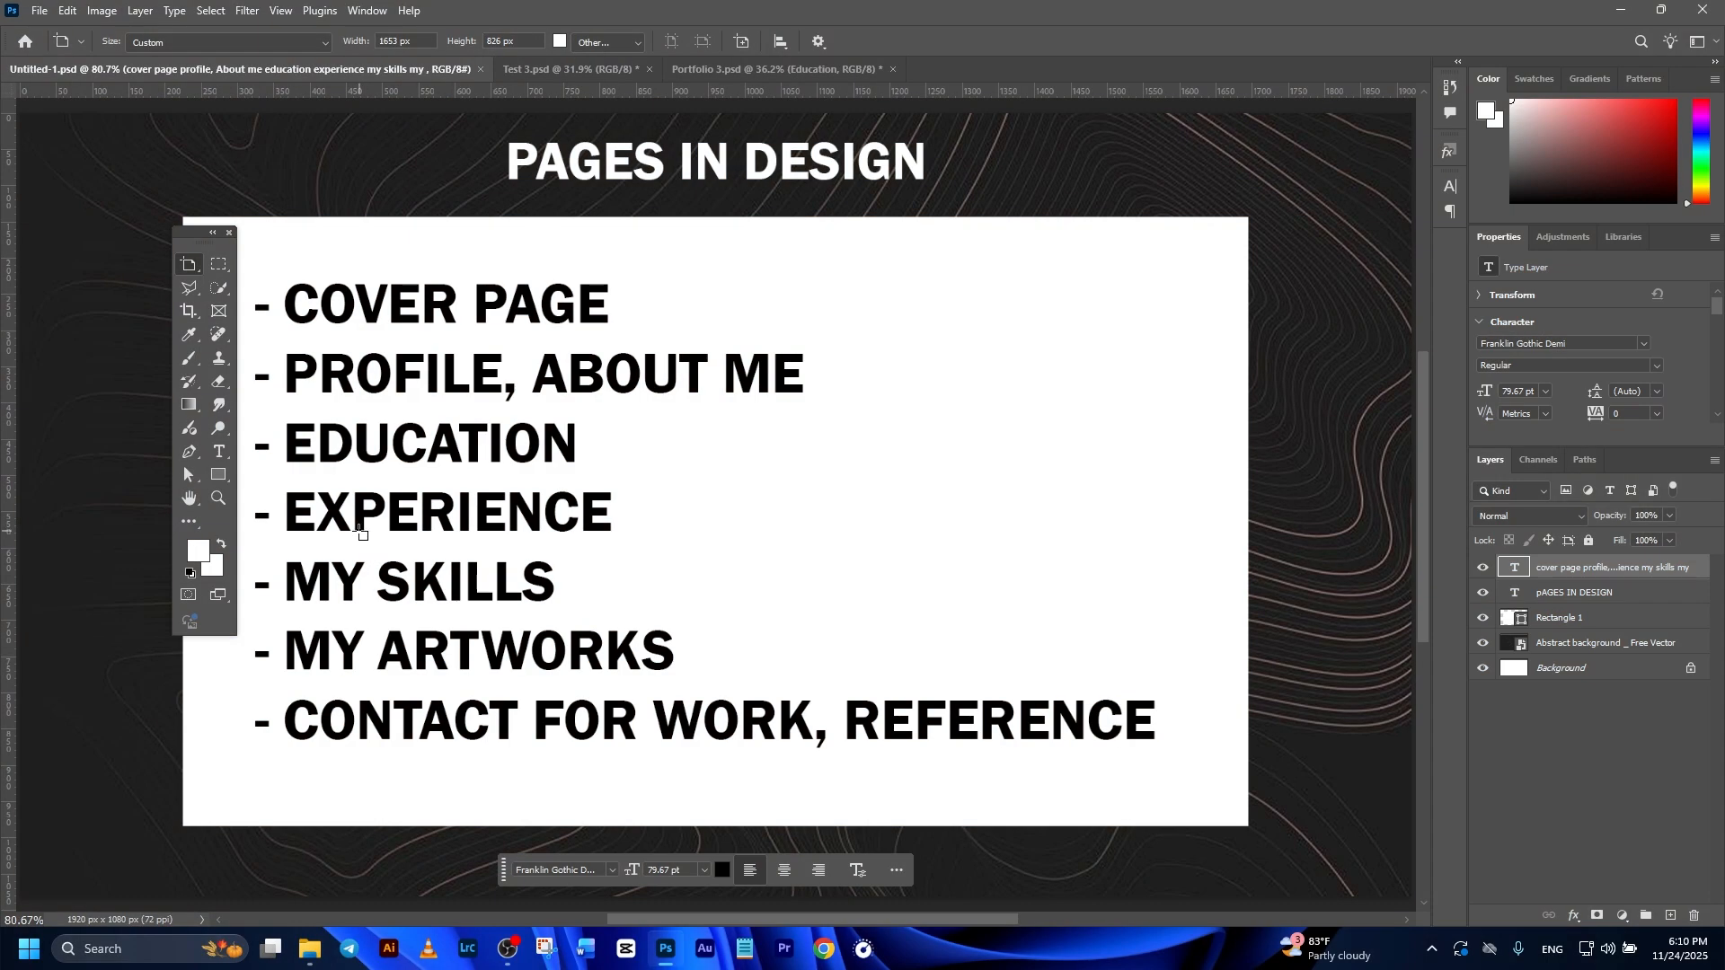
pyautogui.click(706, 70)
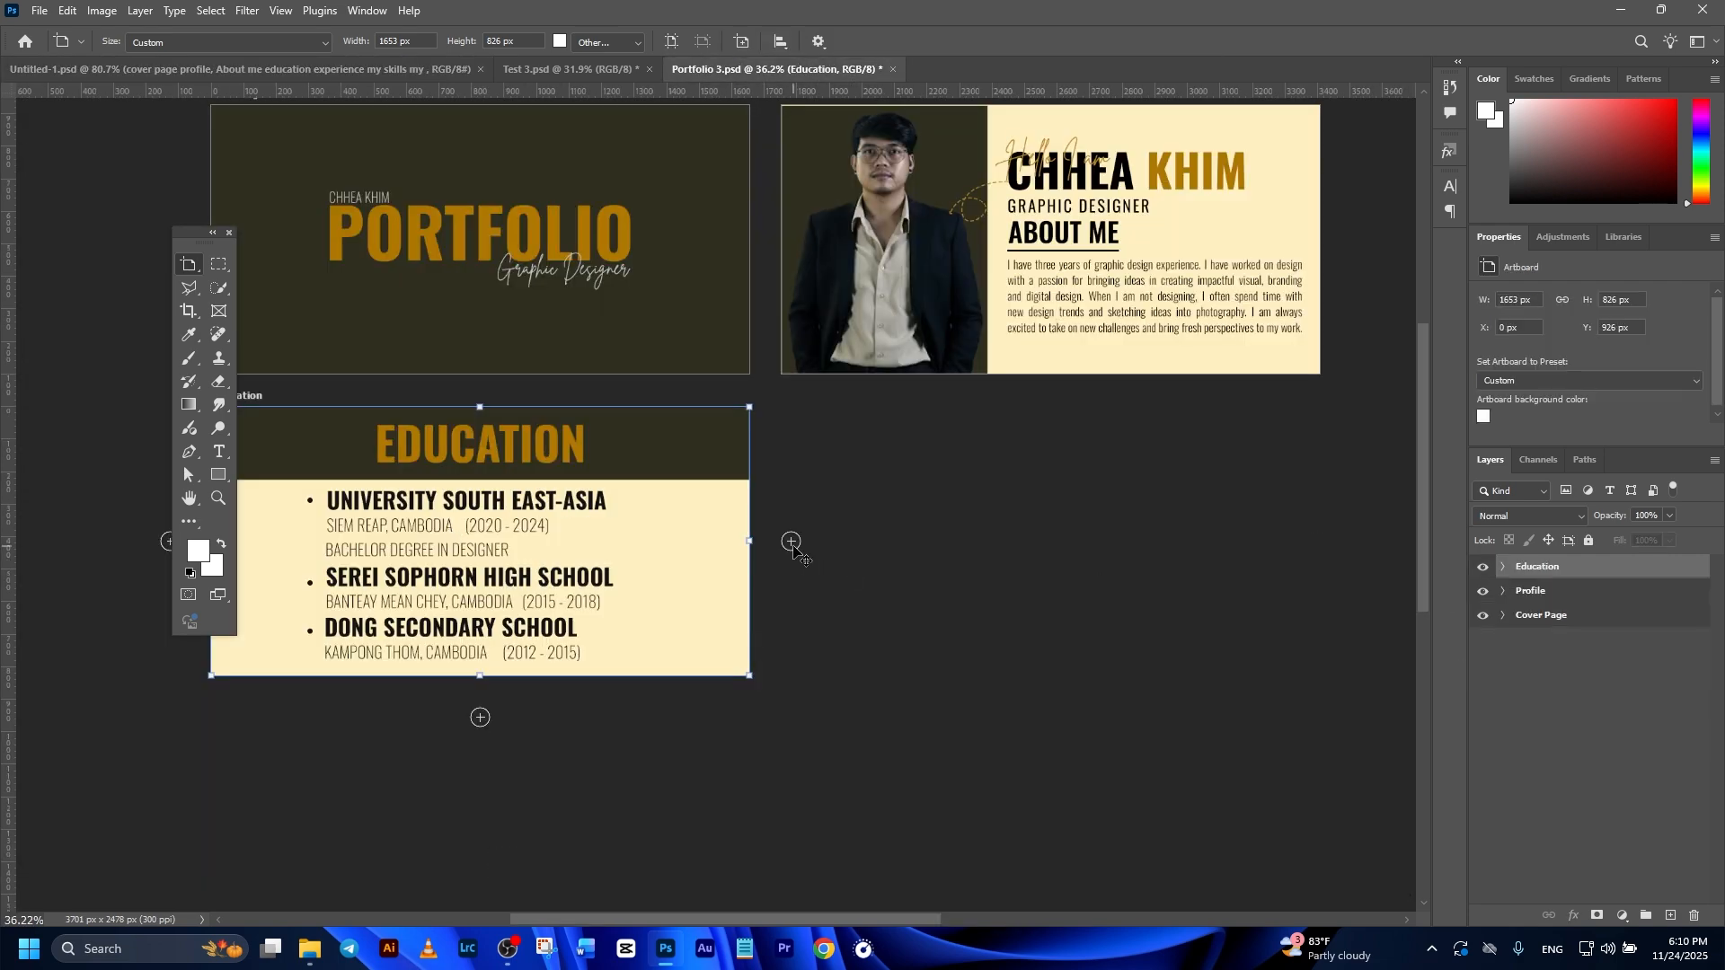
pyautogui.click(791, 542)
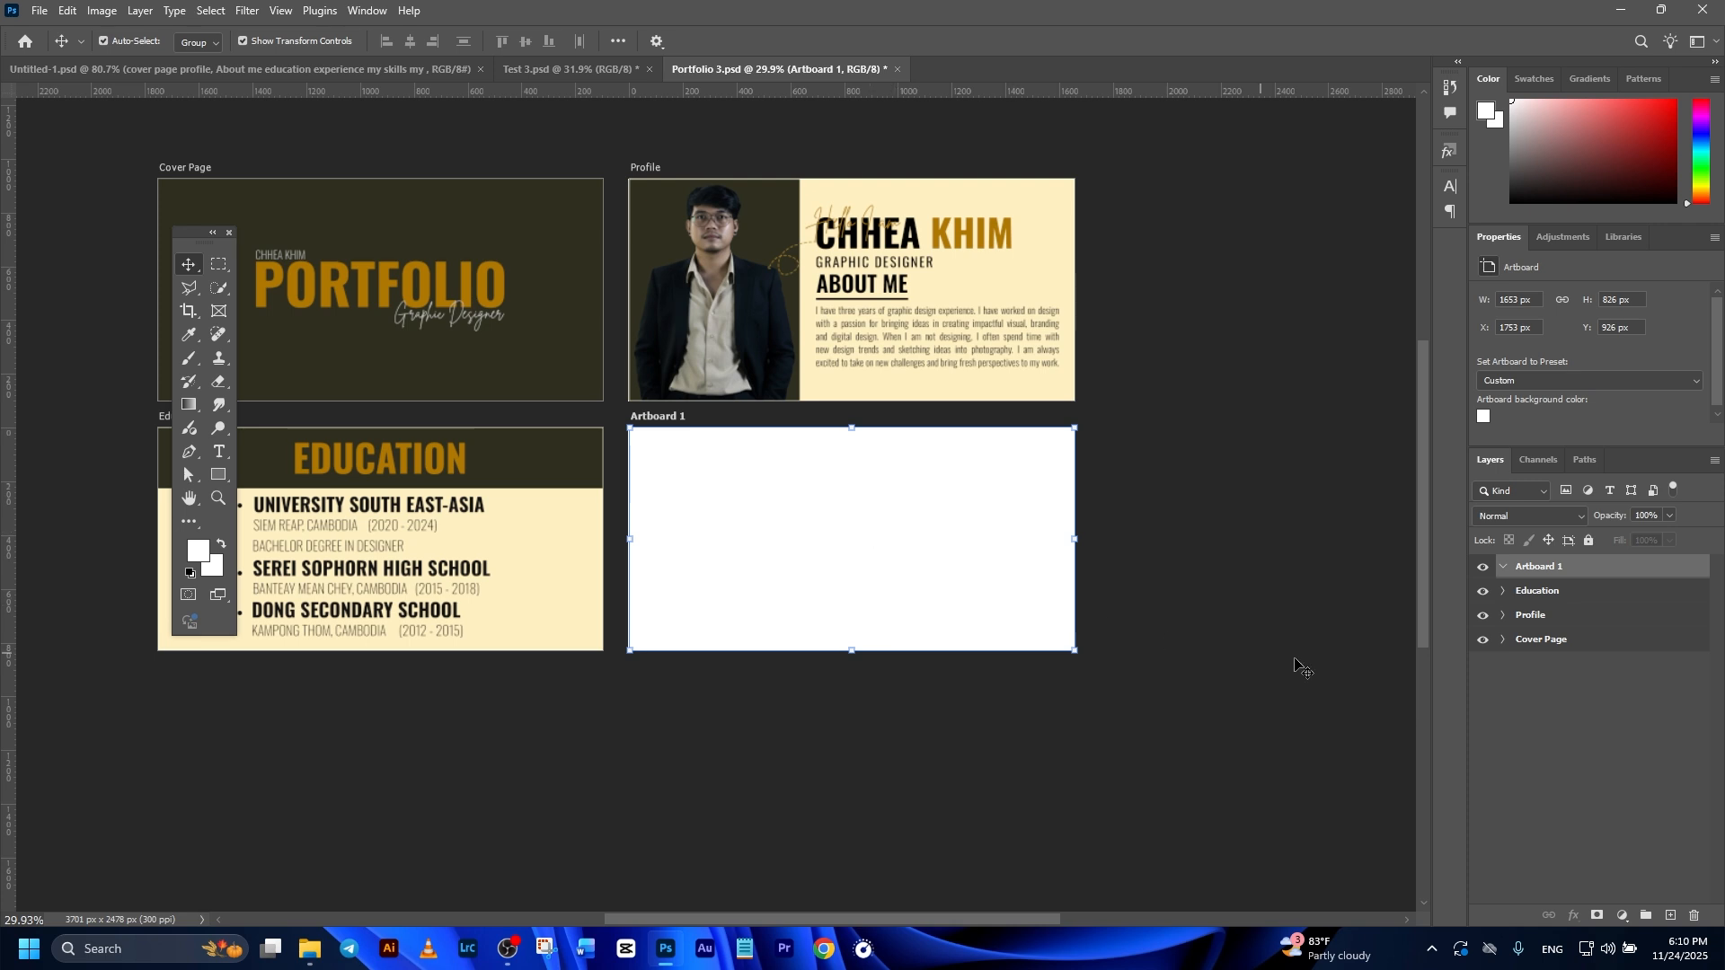
# Step: Fill the new artboard with a solid color layer using the dark background color sampled from the cover page
pyautogui.click(1623, 915)
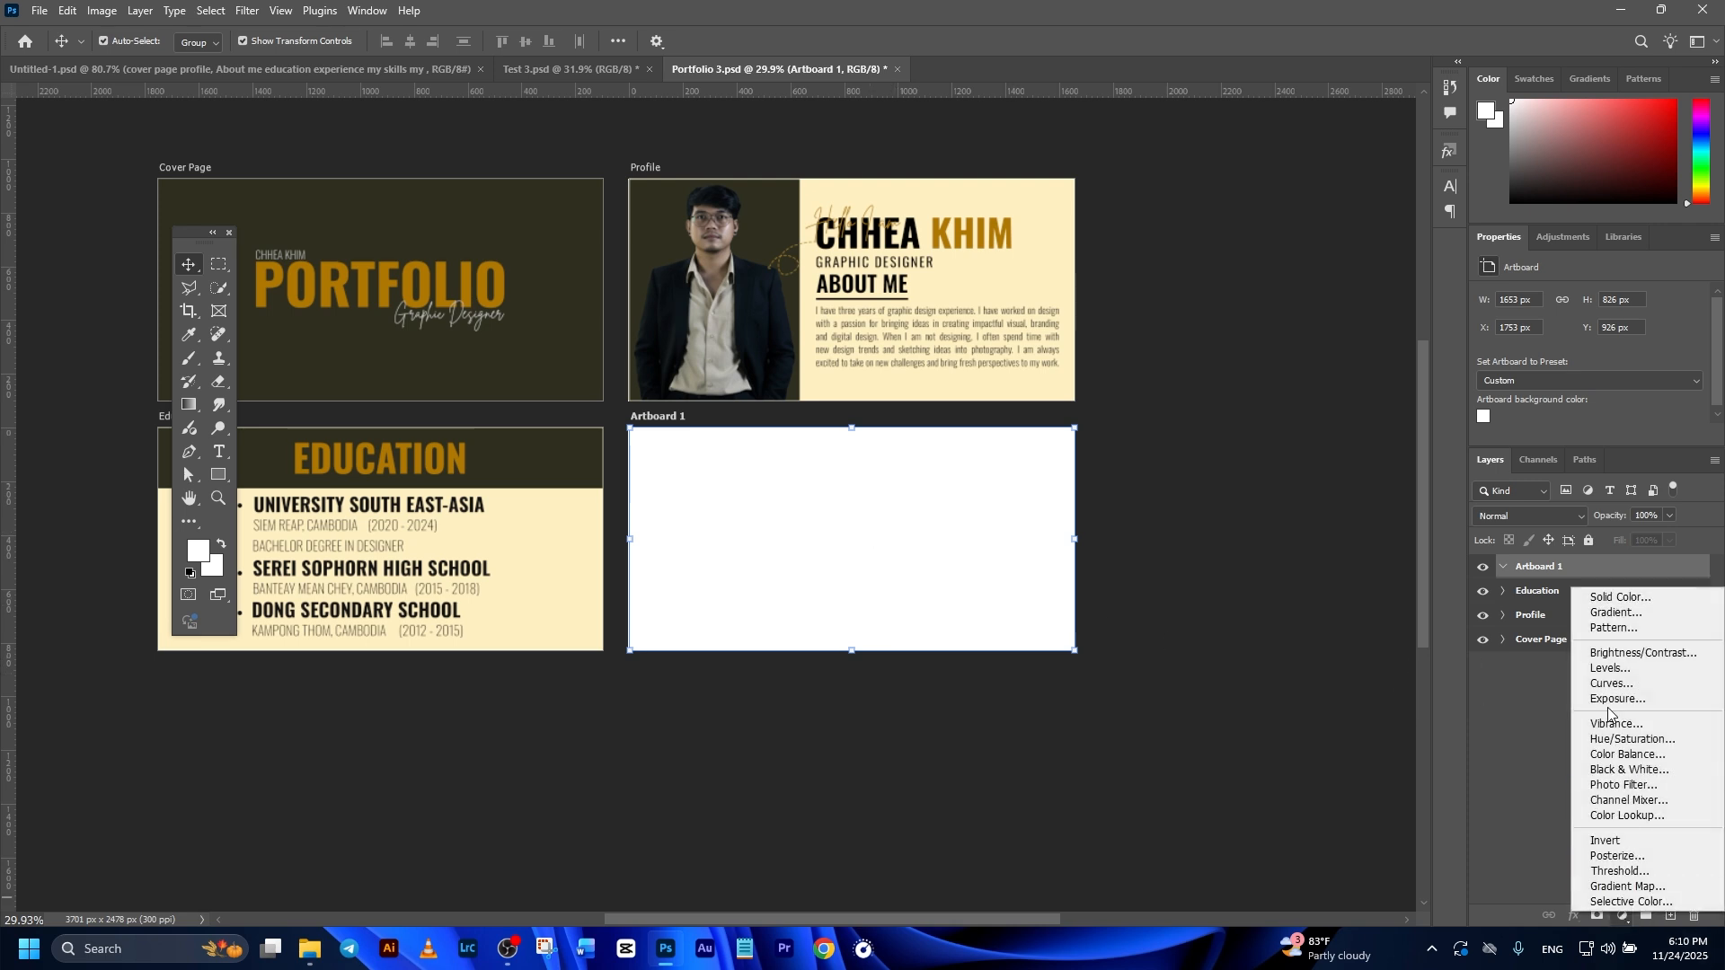
pyautogui.click(1586, 597)
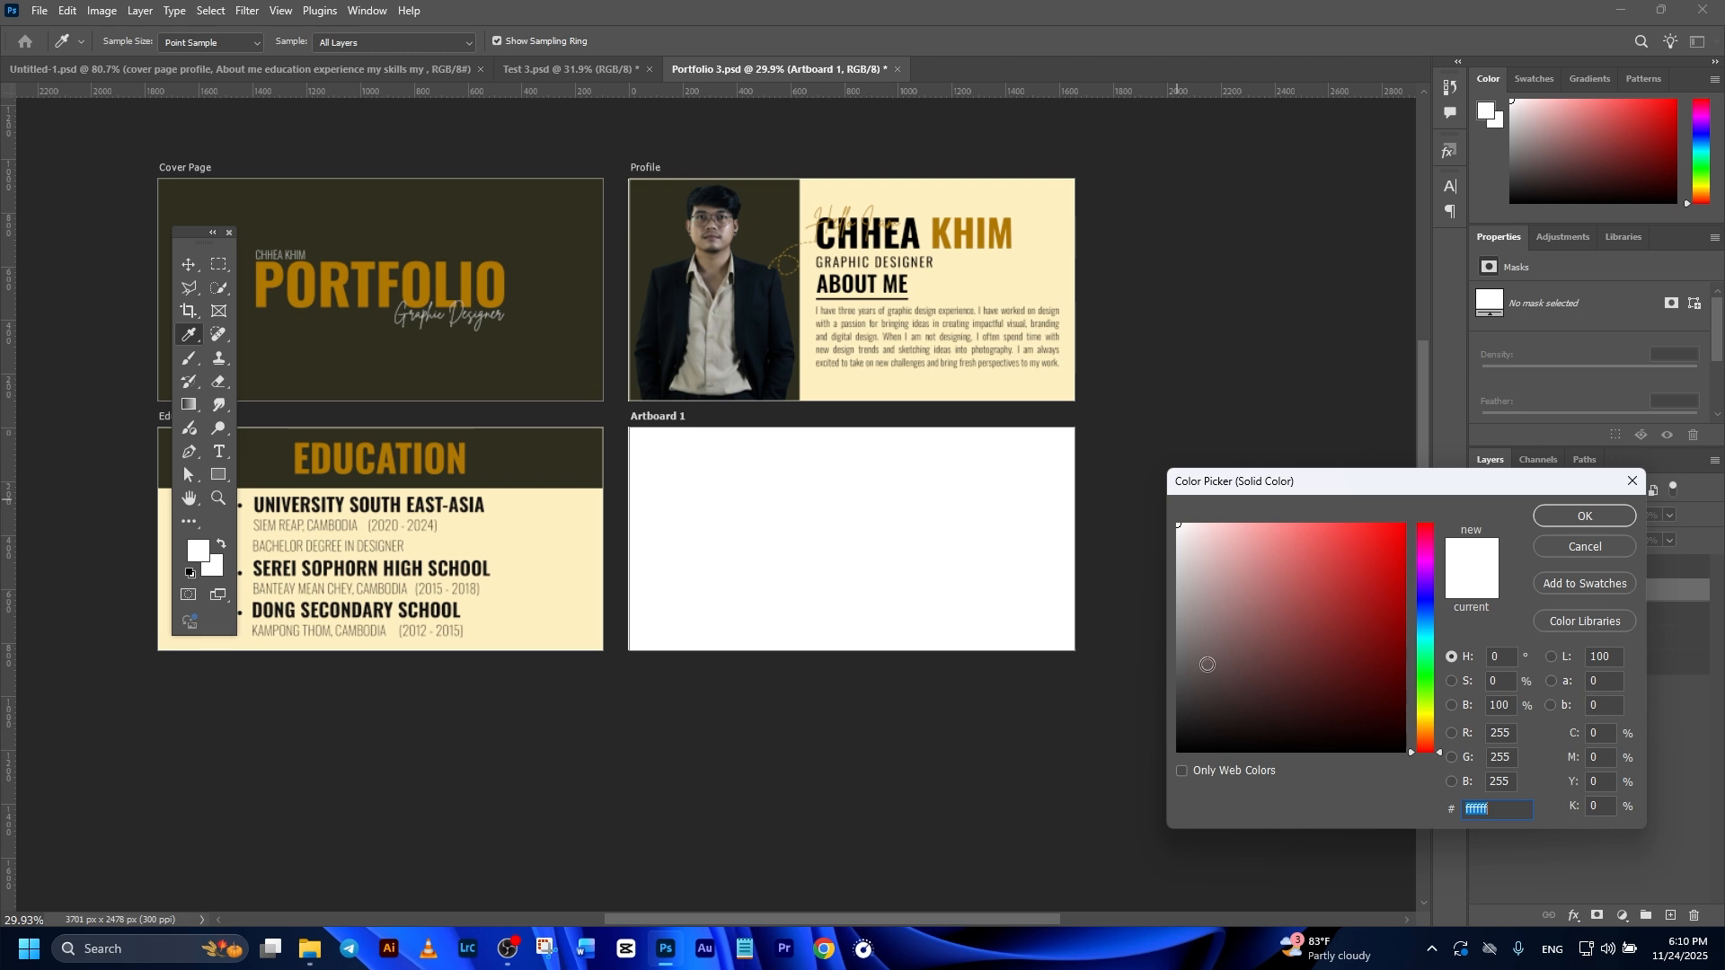
pyautogui.click(557, 311)
pyautogui.click(1542, 518)
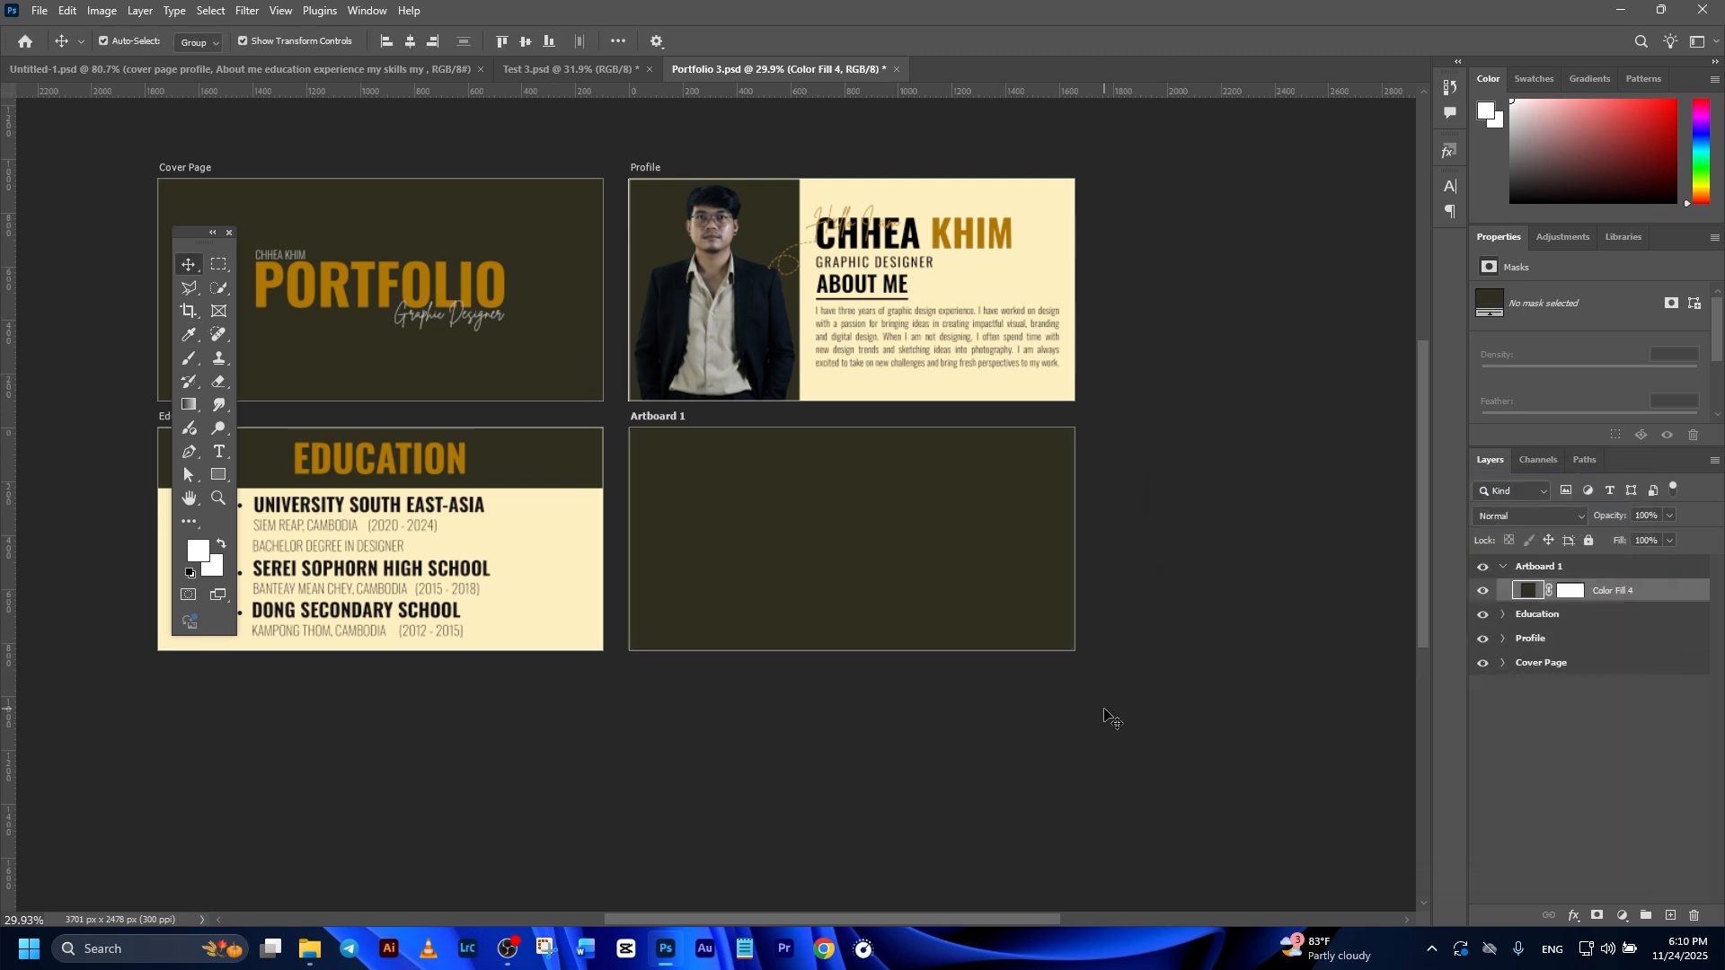
pyautogui.hotkey('ctrl', '0')
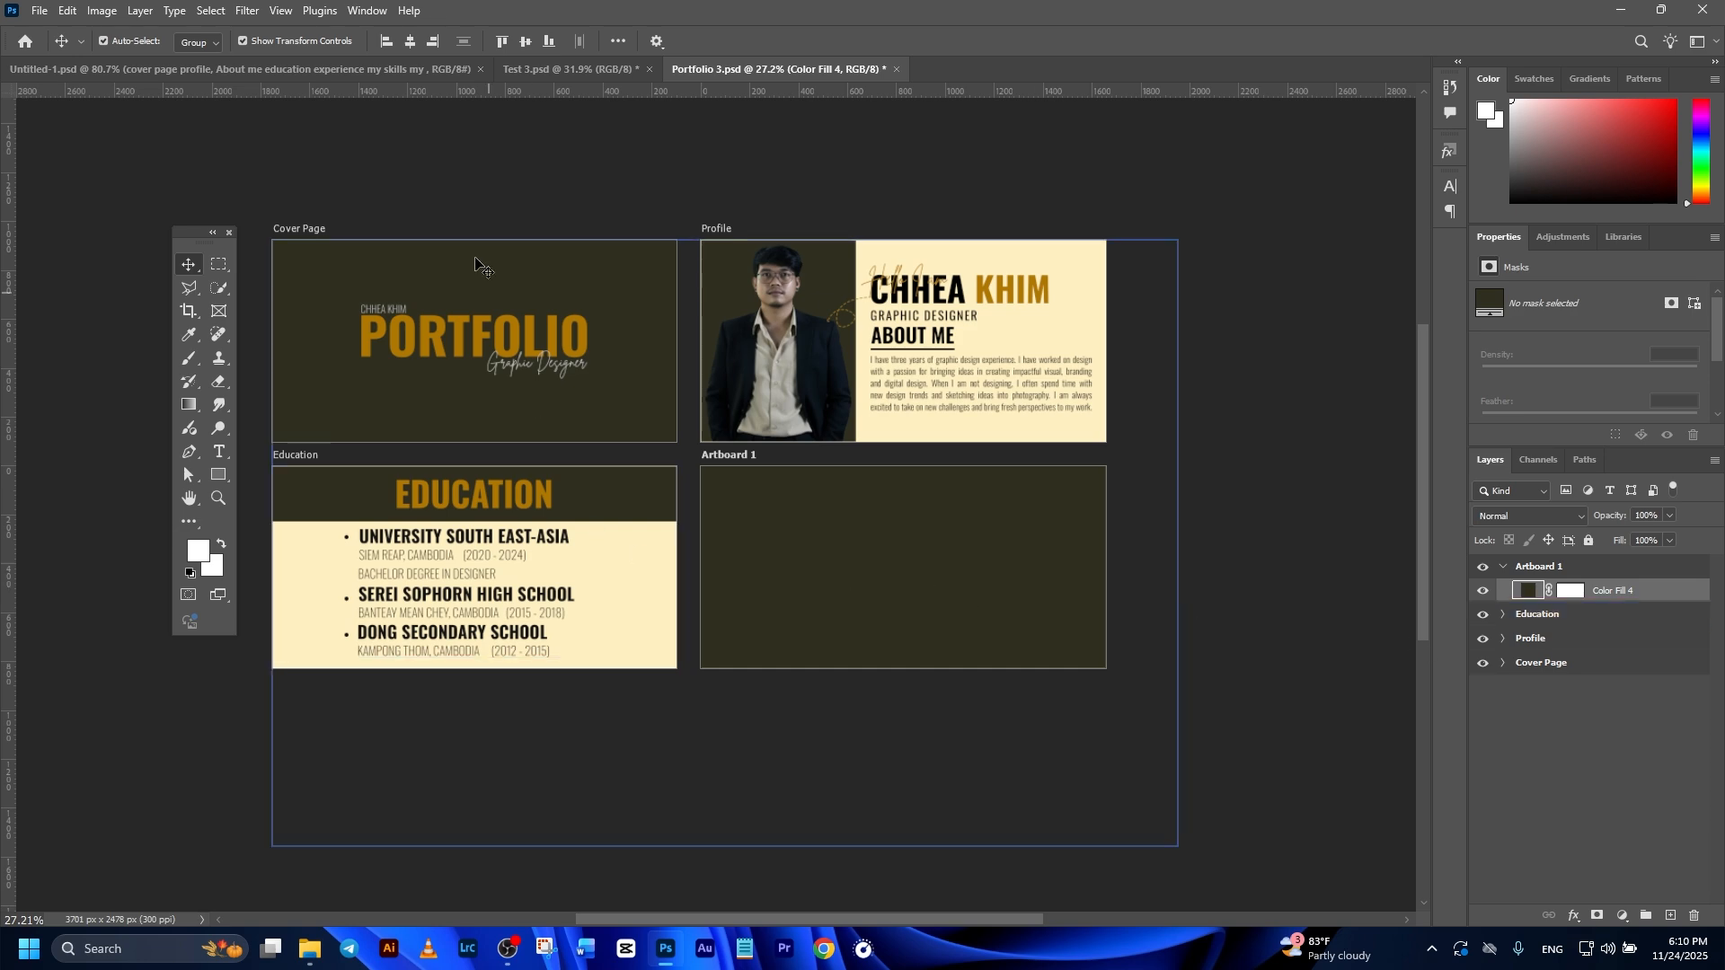
# Step: Paste the Job EXPERIENCE heading and the graphic designer job details with their bullet list onto the dark artboard beside Education
pyautogui.hotkey('ctrl', 'v')
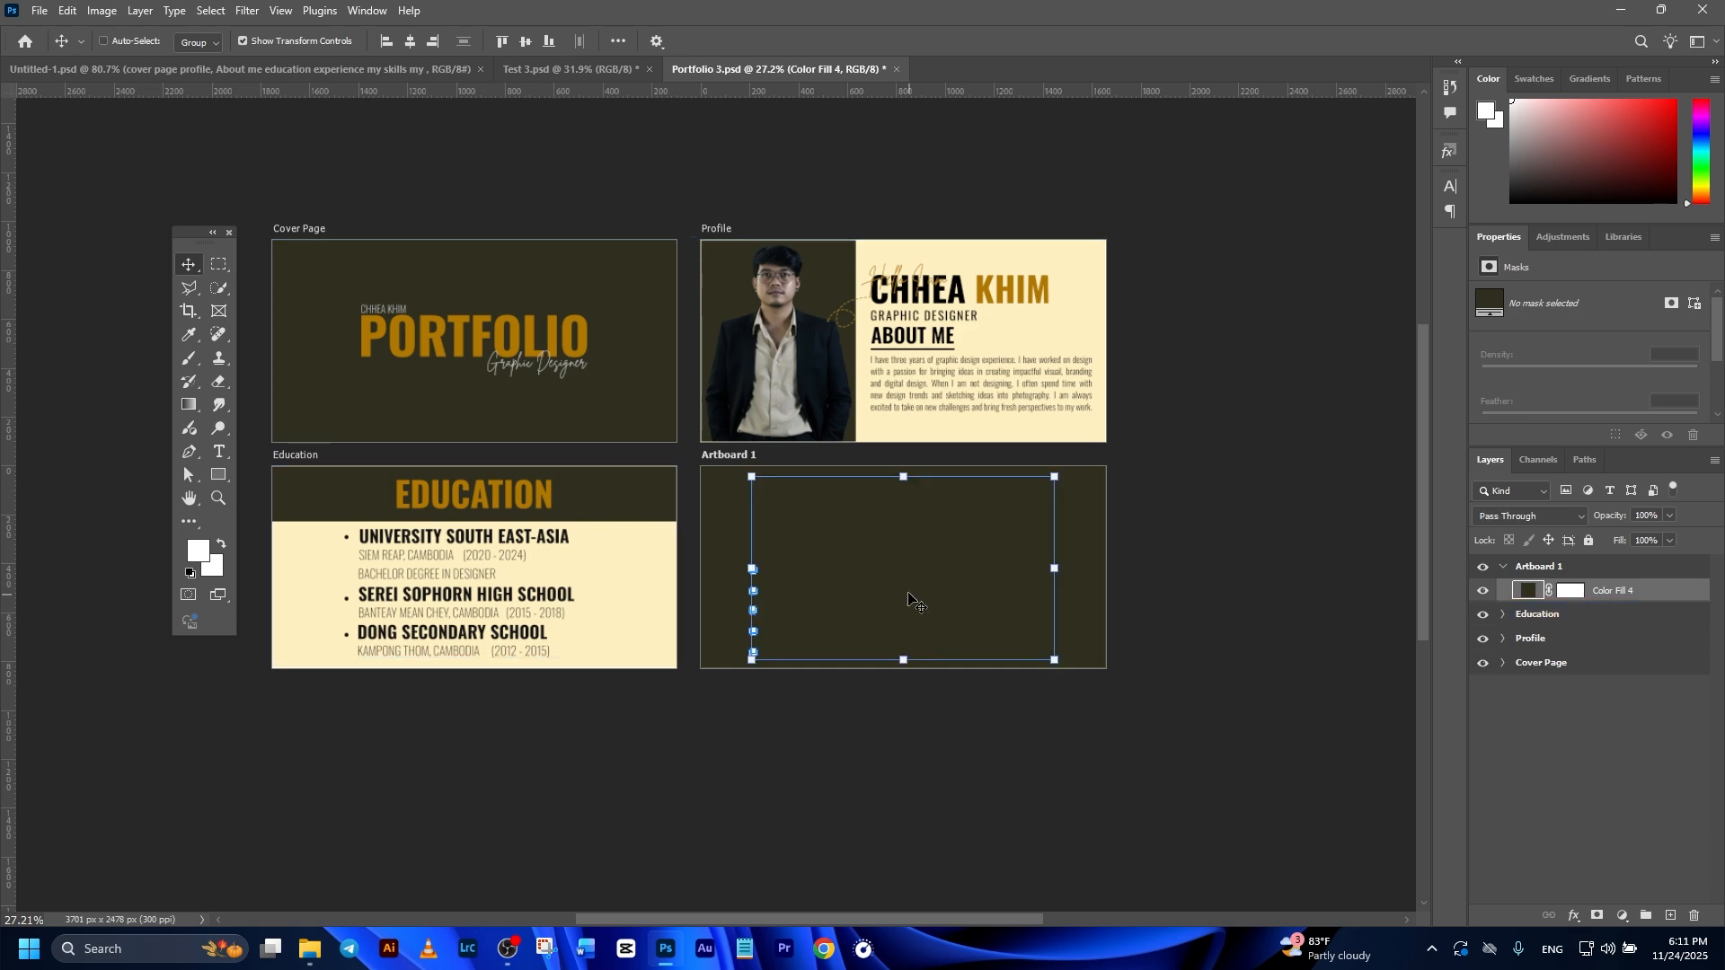
pyautogui.scroll(2, 896, 582)
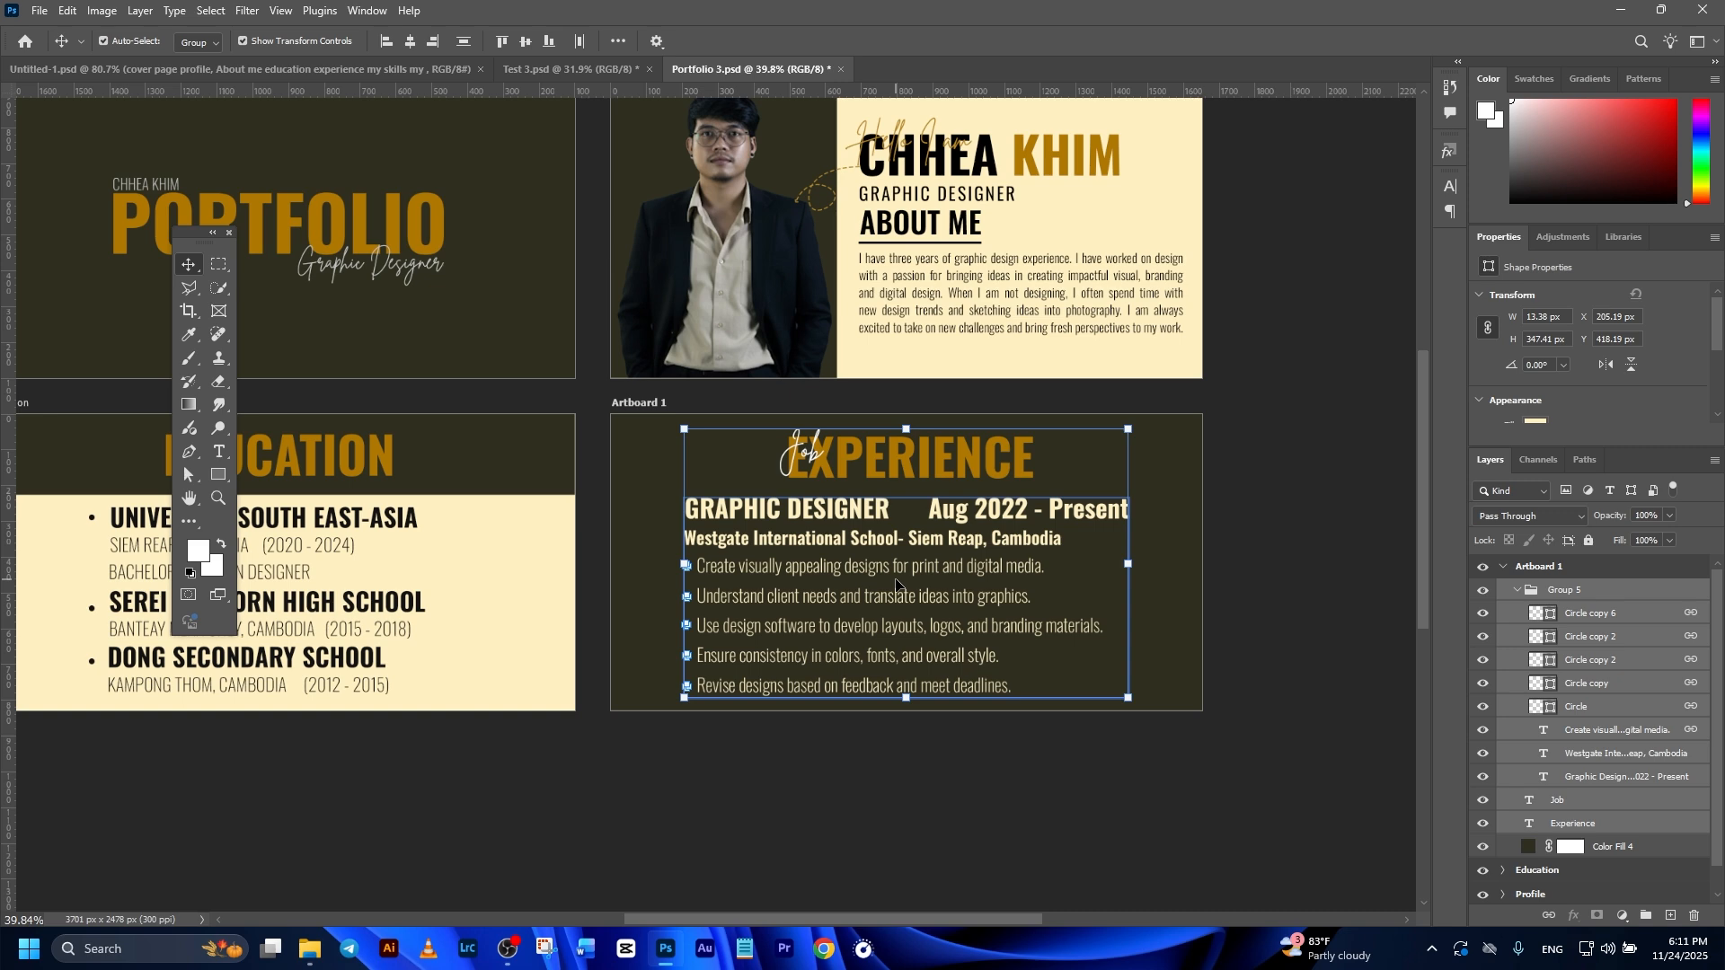
pyautogui.click(1246, 536)
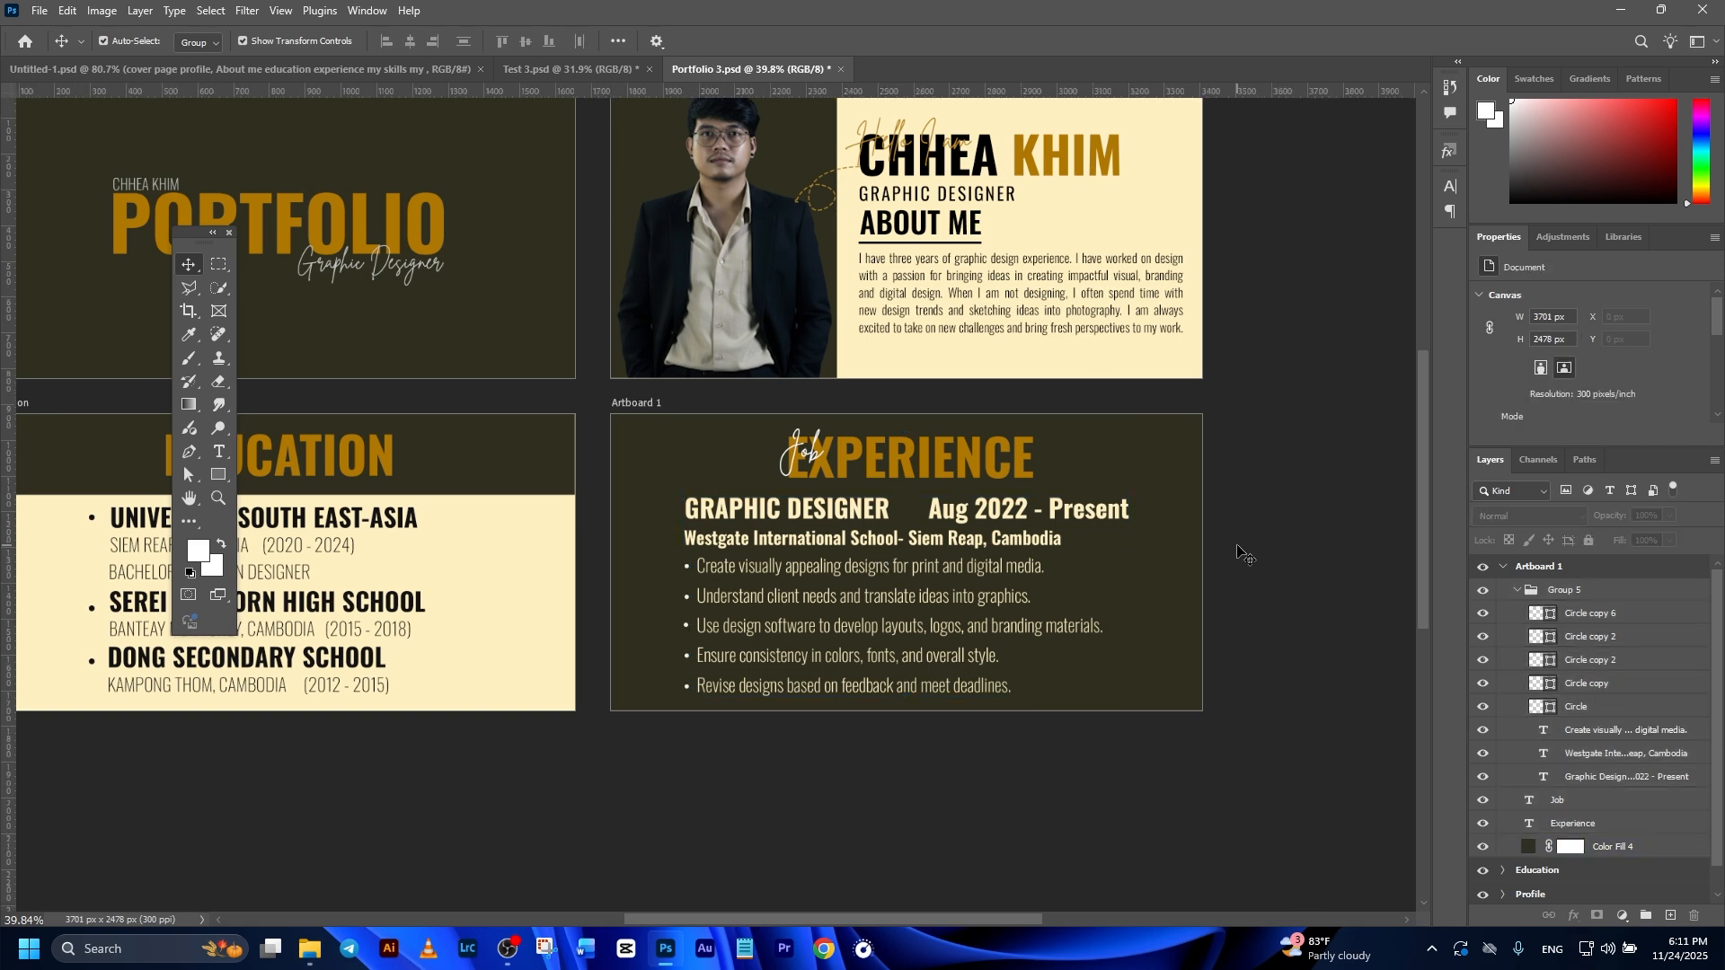
pyautogui.scroll(3, 854, 530)
pyautogui.moveTo(851, 526); pyautogui.dragTo(896, 451)
pyautogui.scroll(-1, 896, 452)
pyautogui.click(817, 332)
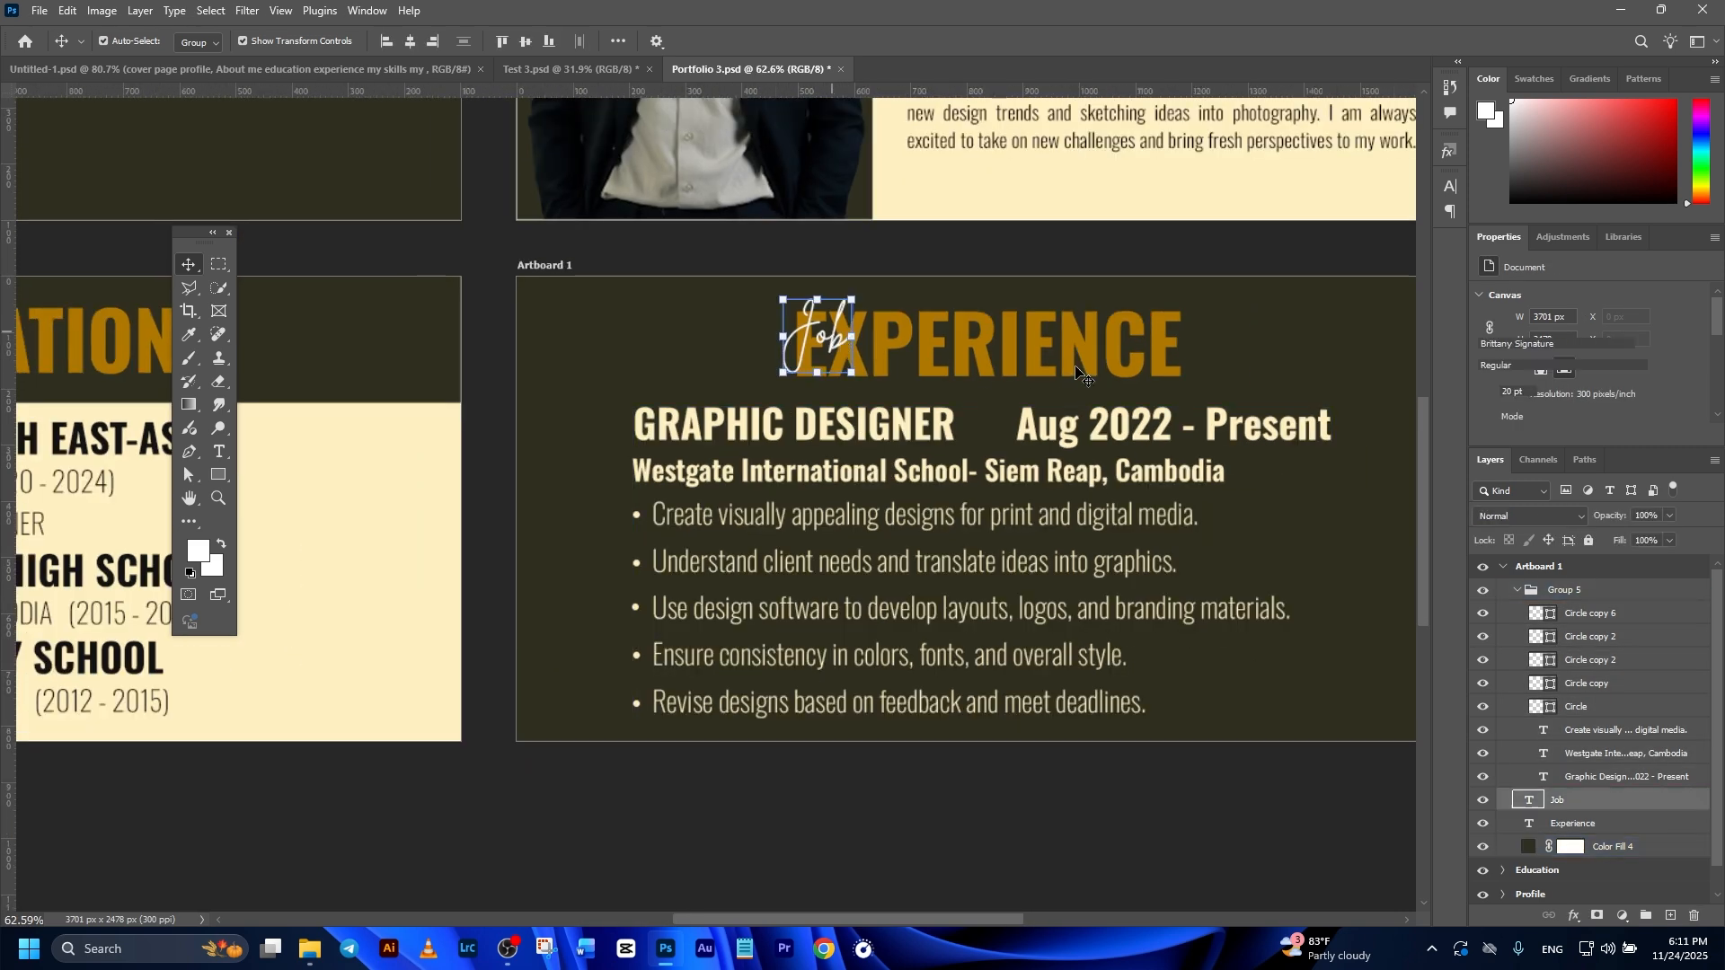
pyautogui.click(1052, 512)
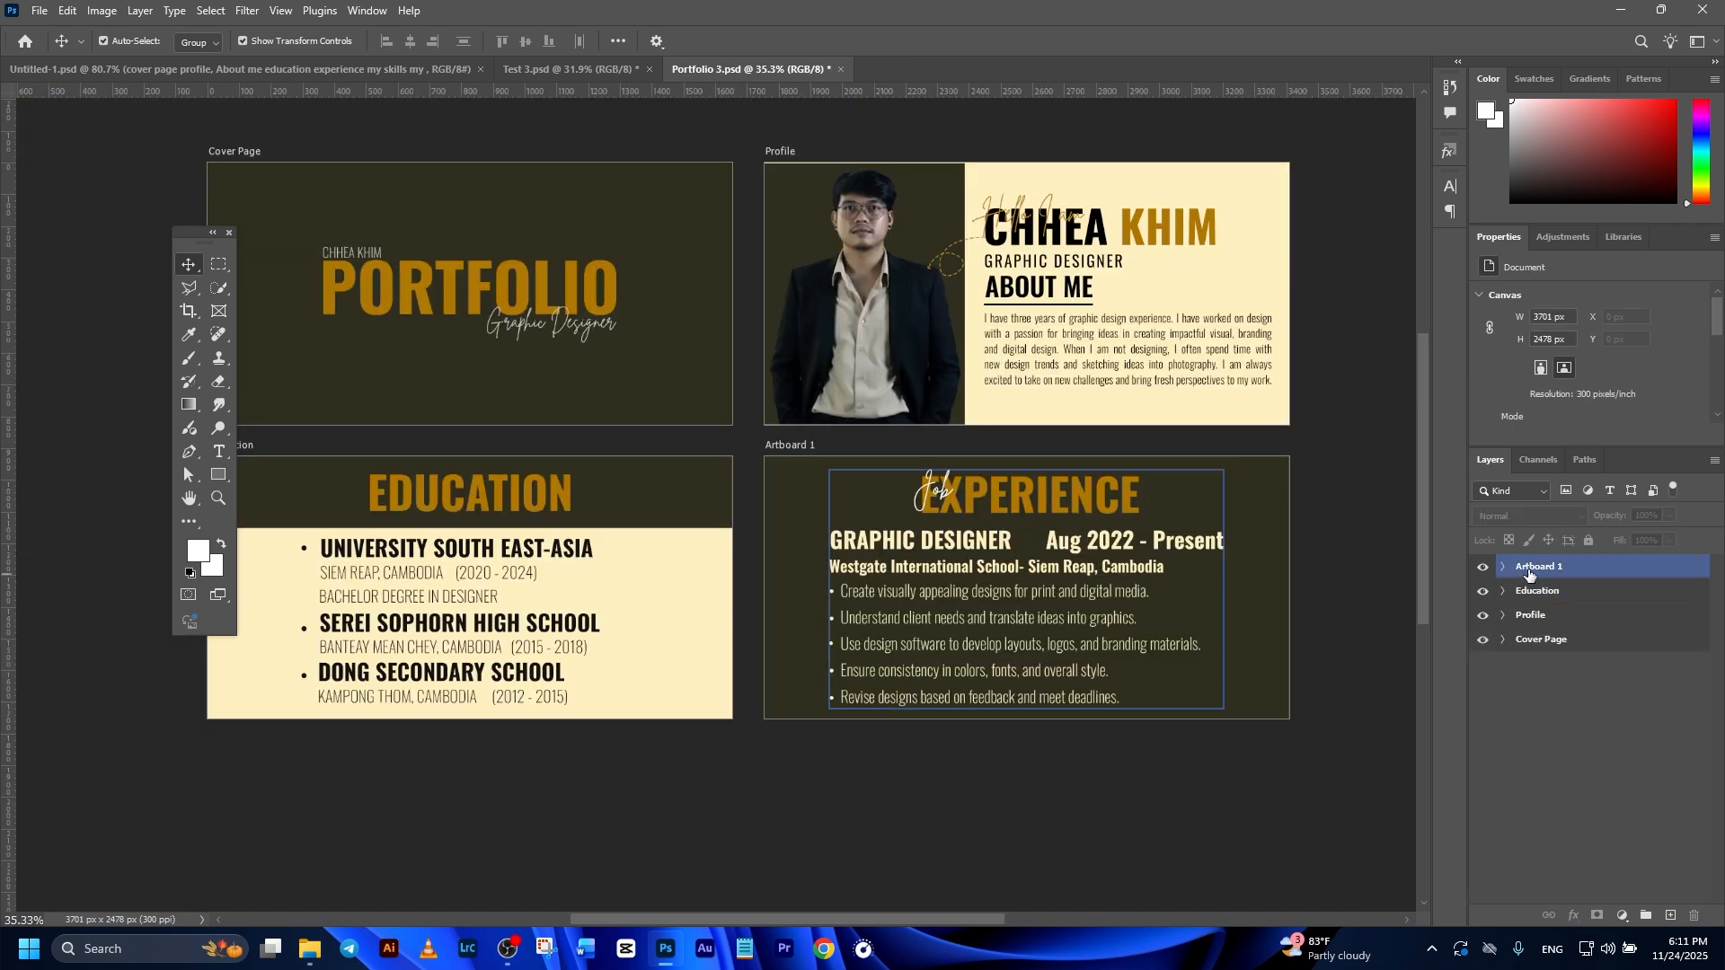
# Step: Rename the artboard with the job details as Experience
pyautogui.doubleClick(1528, 567)
pyautogui.write('Ex')
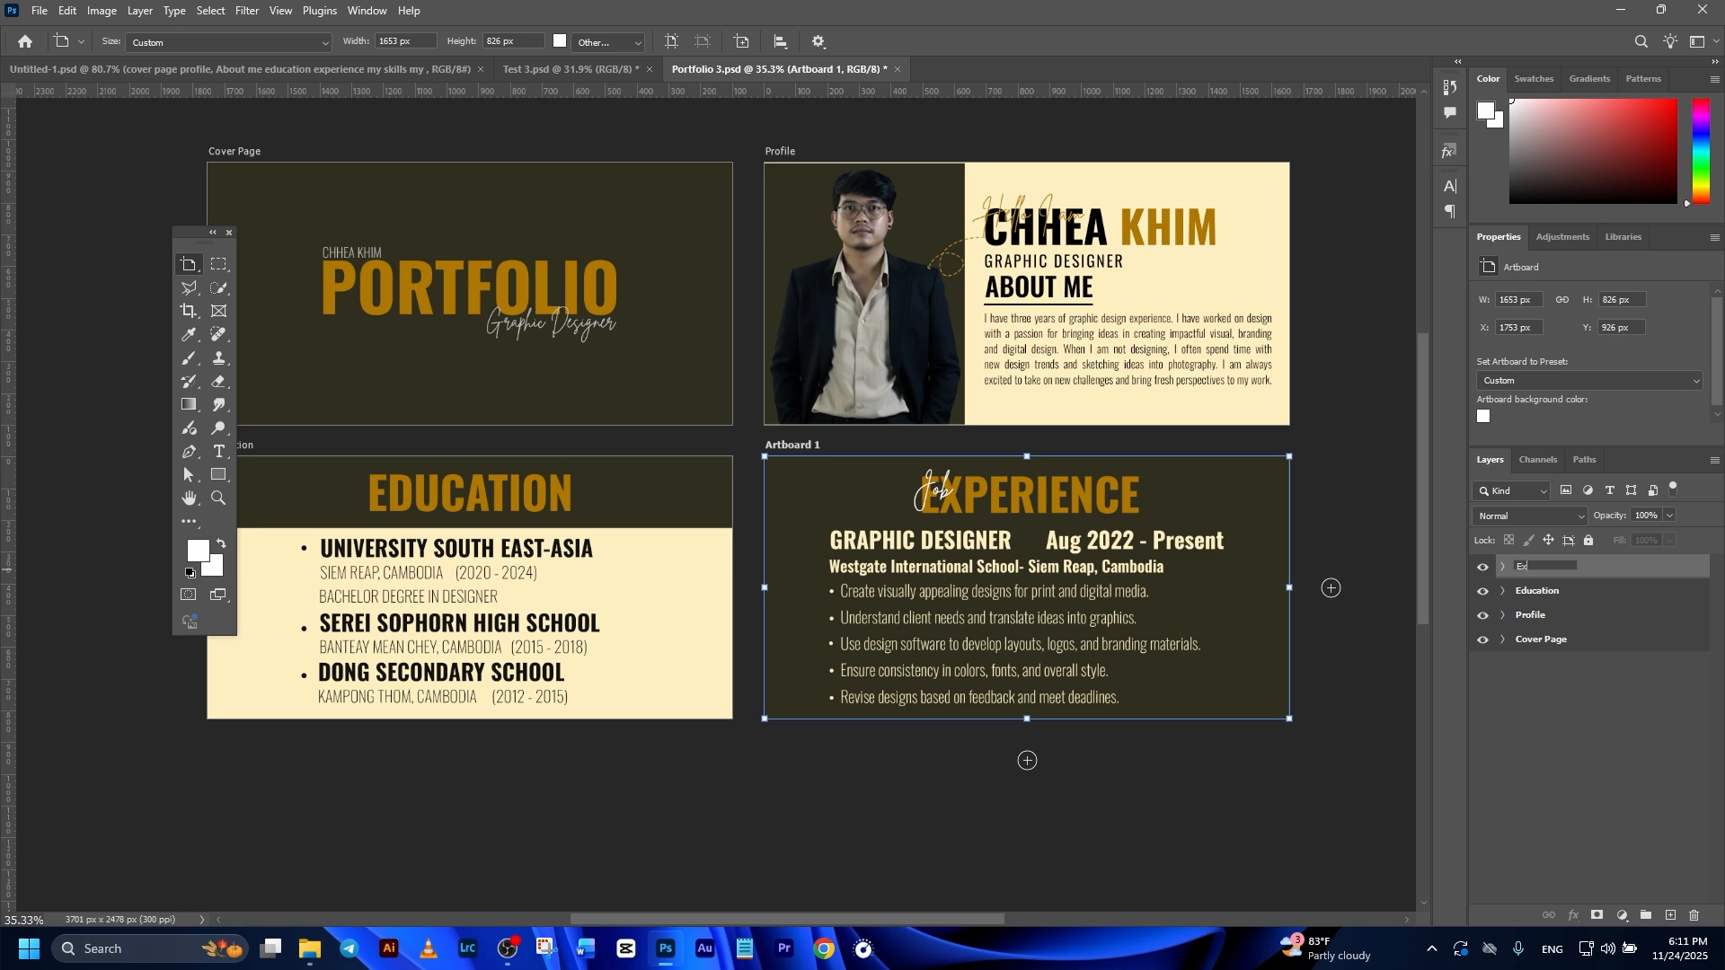
pyautogui.write('pe')
pyautogui.write('rience')
pyautogui.press('Return')
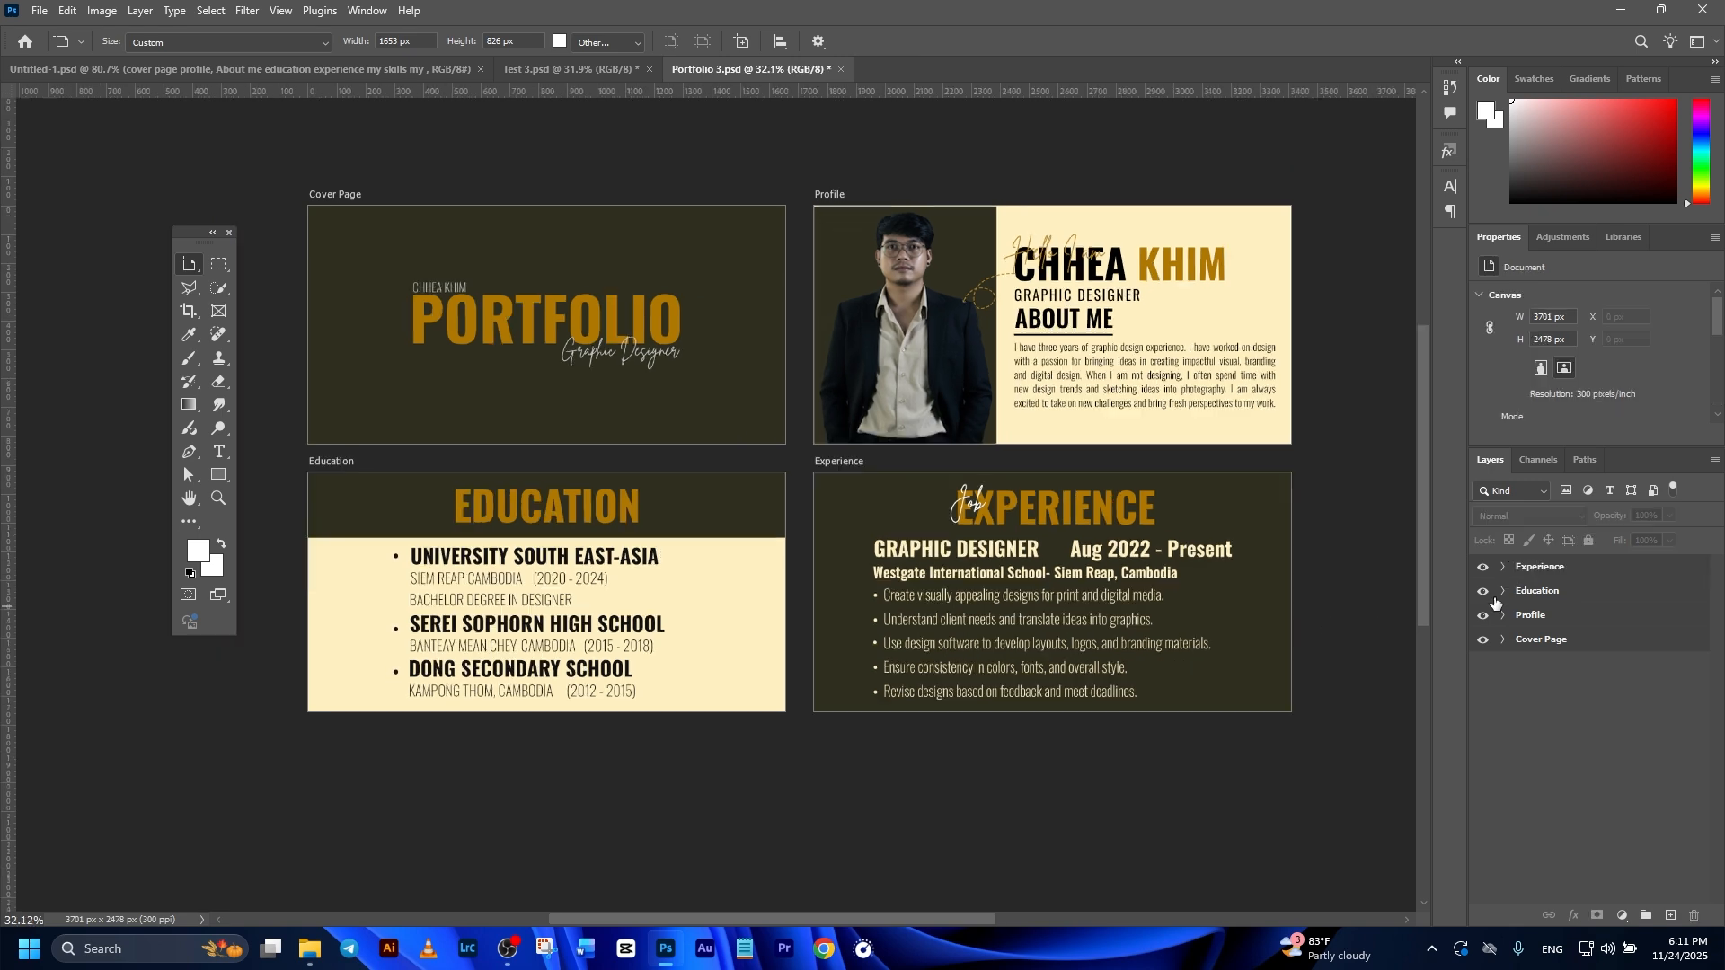
# Step: Add a new artboard of the same size directly below the Education artboard
pyautogui.click(1555, 565)
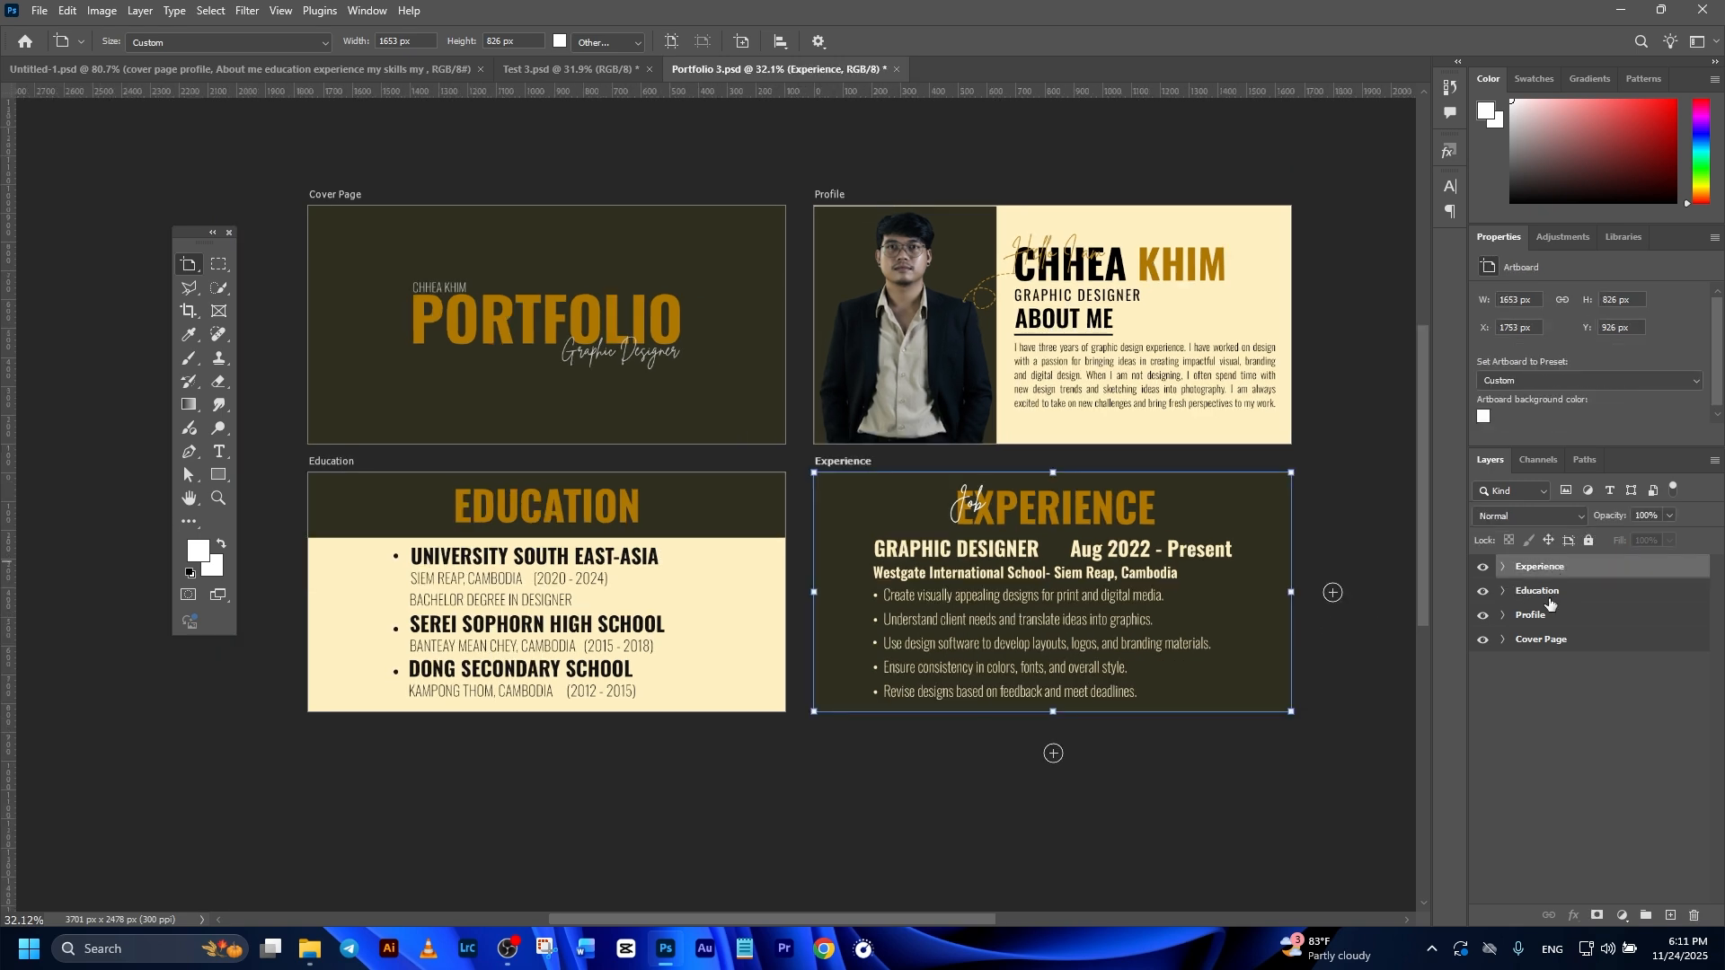
pyautogui.click(1550, 593)
pyautogui.click(258, 85)
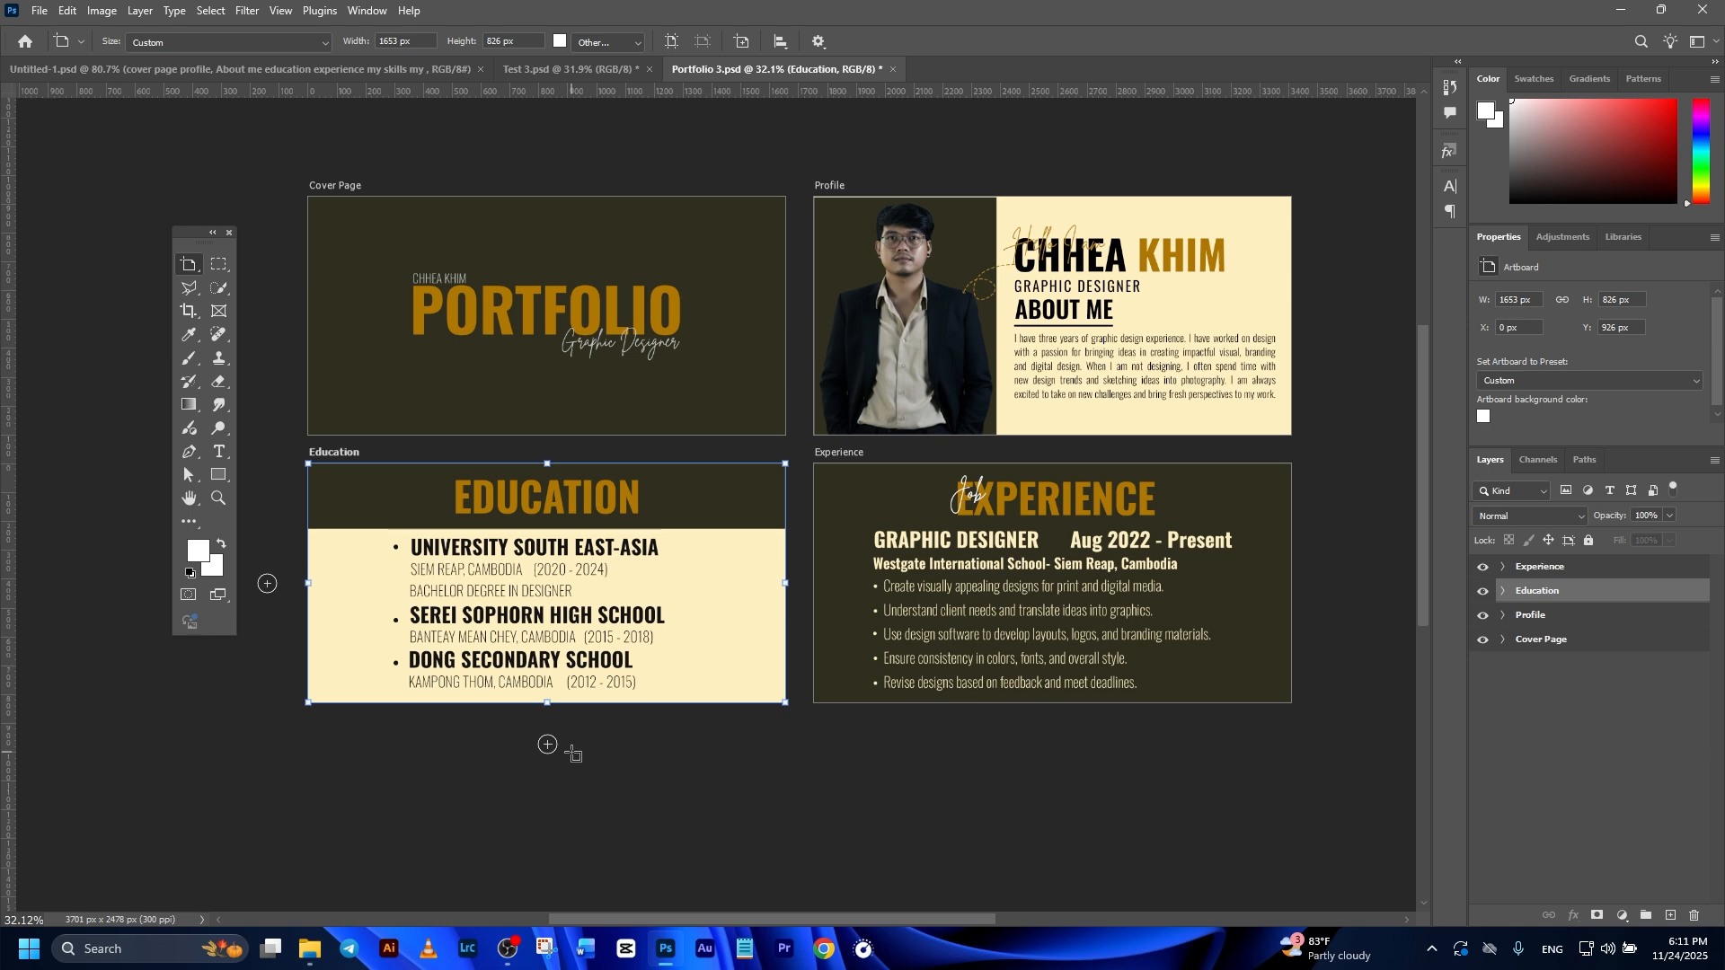
pyautogui.click(546, 746)
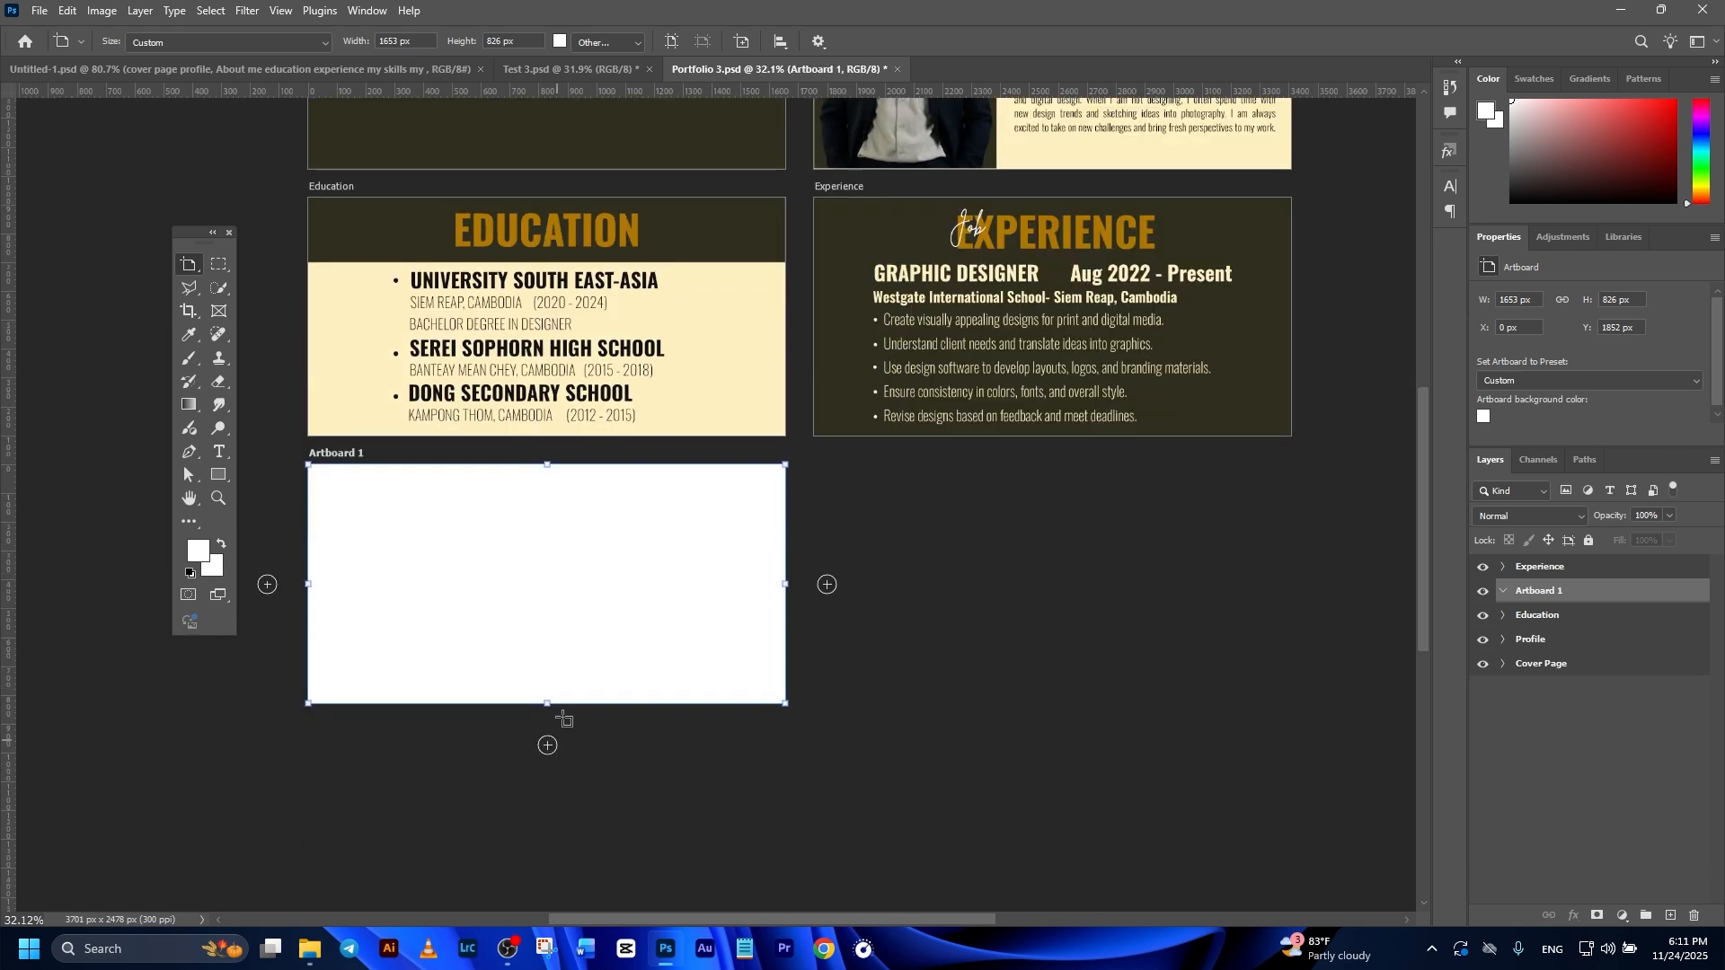
# Step: Move the new artboard above Experience in the layer order and rename it My Skills
pyautogui.moveTo(1538, 591); pyautogui.dragTo(1538, 564)
pyautogui.doubleClick(1538, 566)
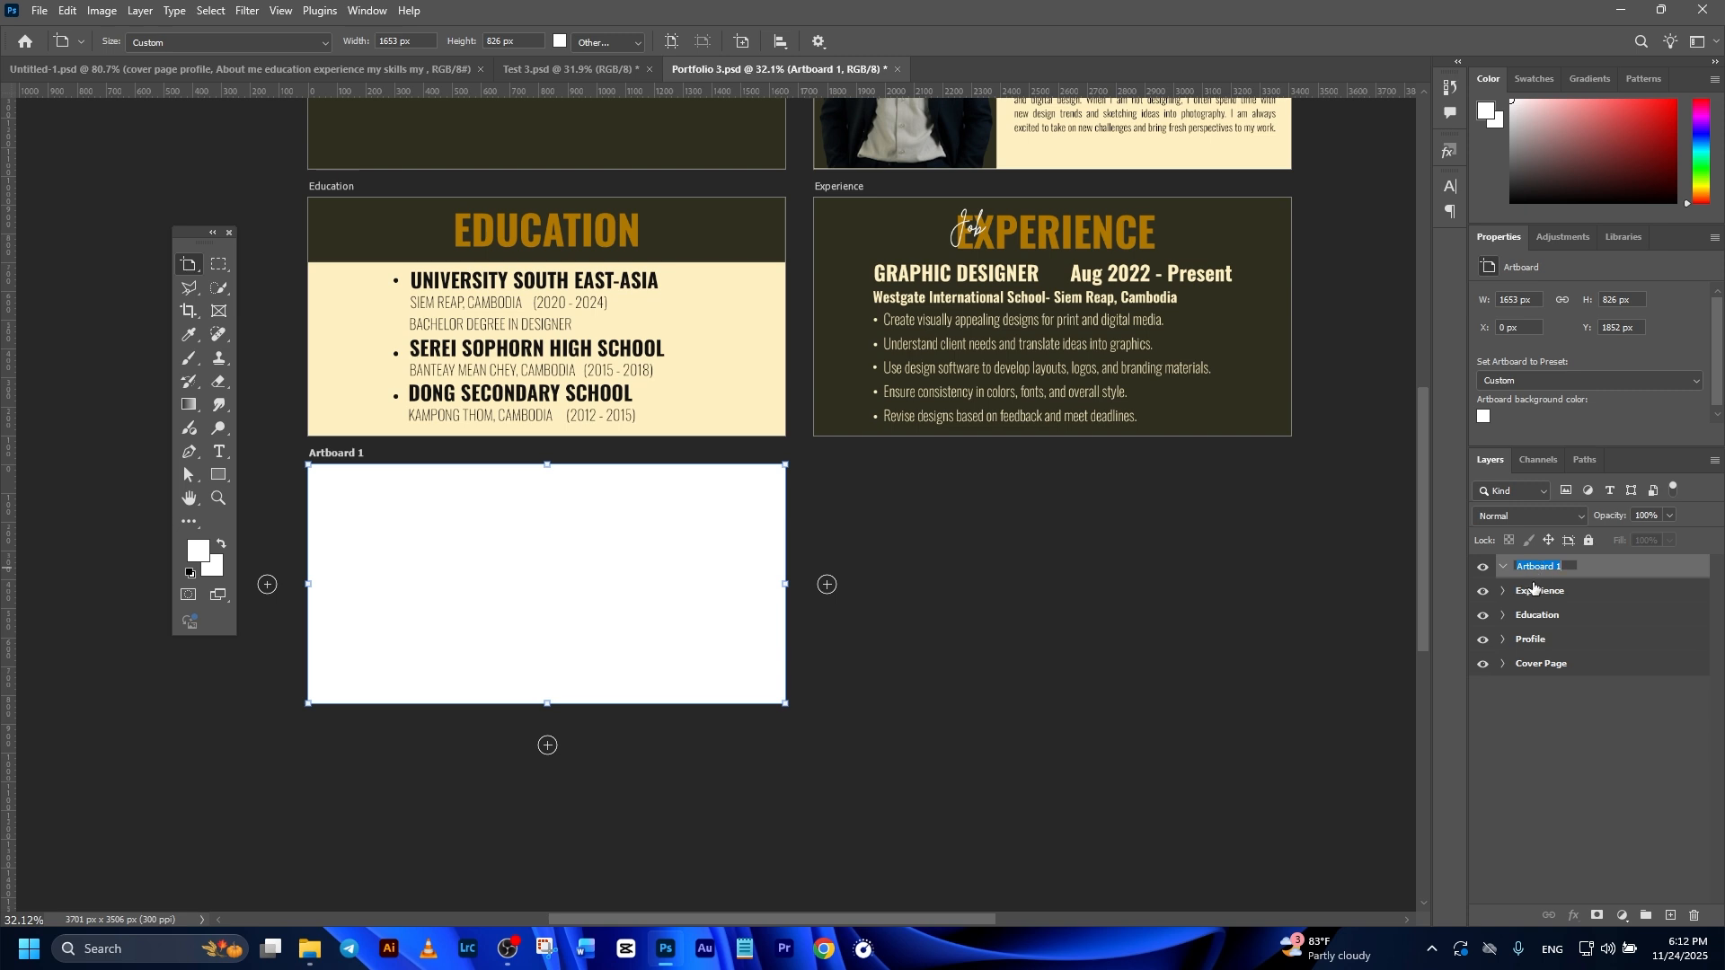
pyautogui.write('My Skills')
pyautogui.press('Return')
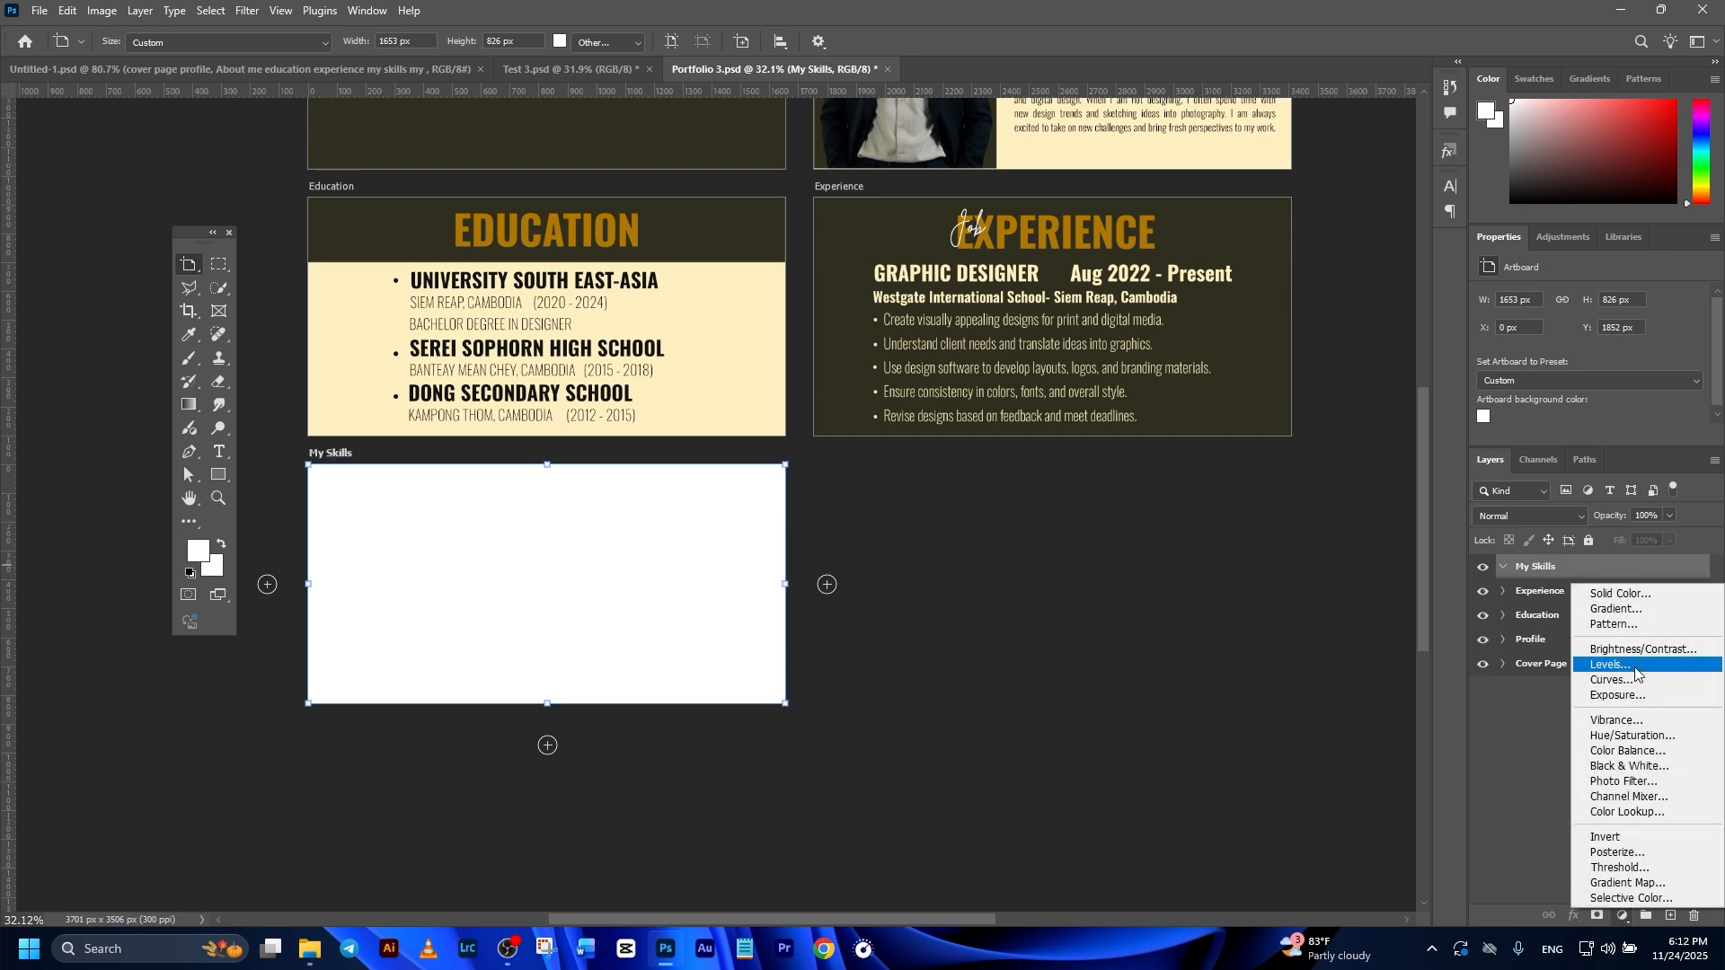
# Step: Fill the My Skills artboard with a solid color layer in the cream sampled from the Education page, fff0c2
pyautogui.click(1629, 595)
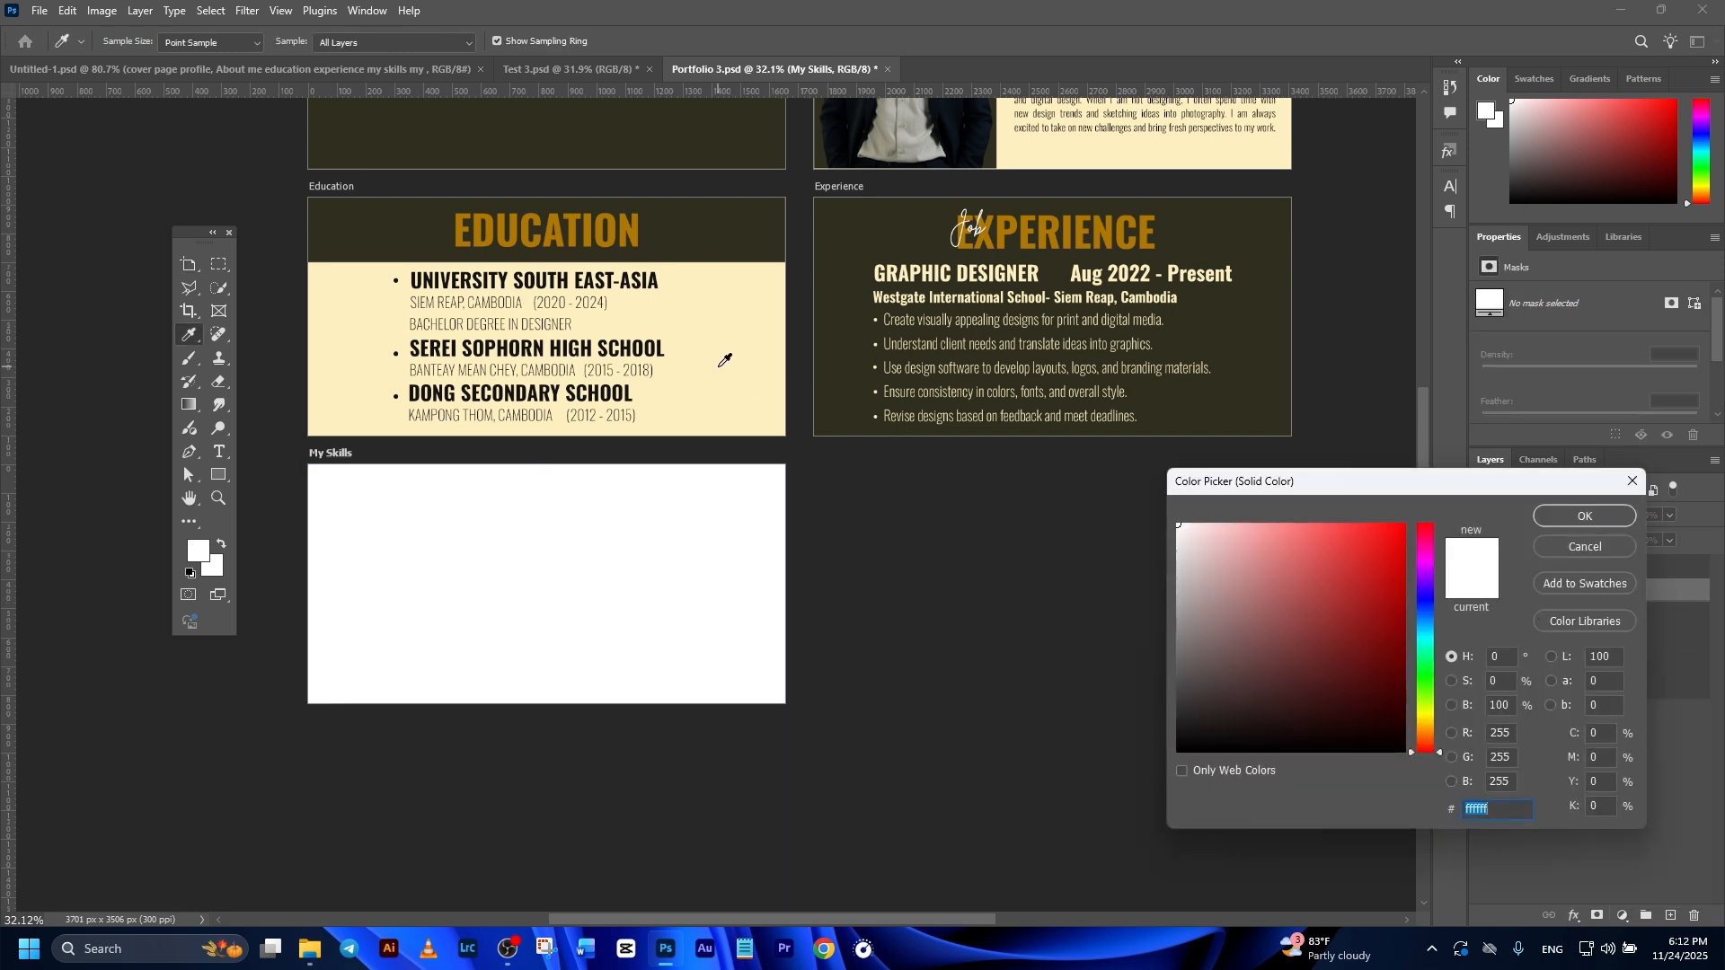
pyautogui.click(719, 364)
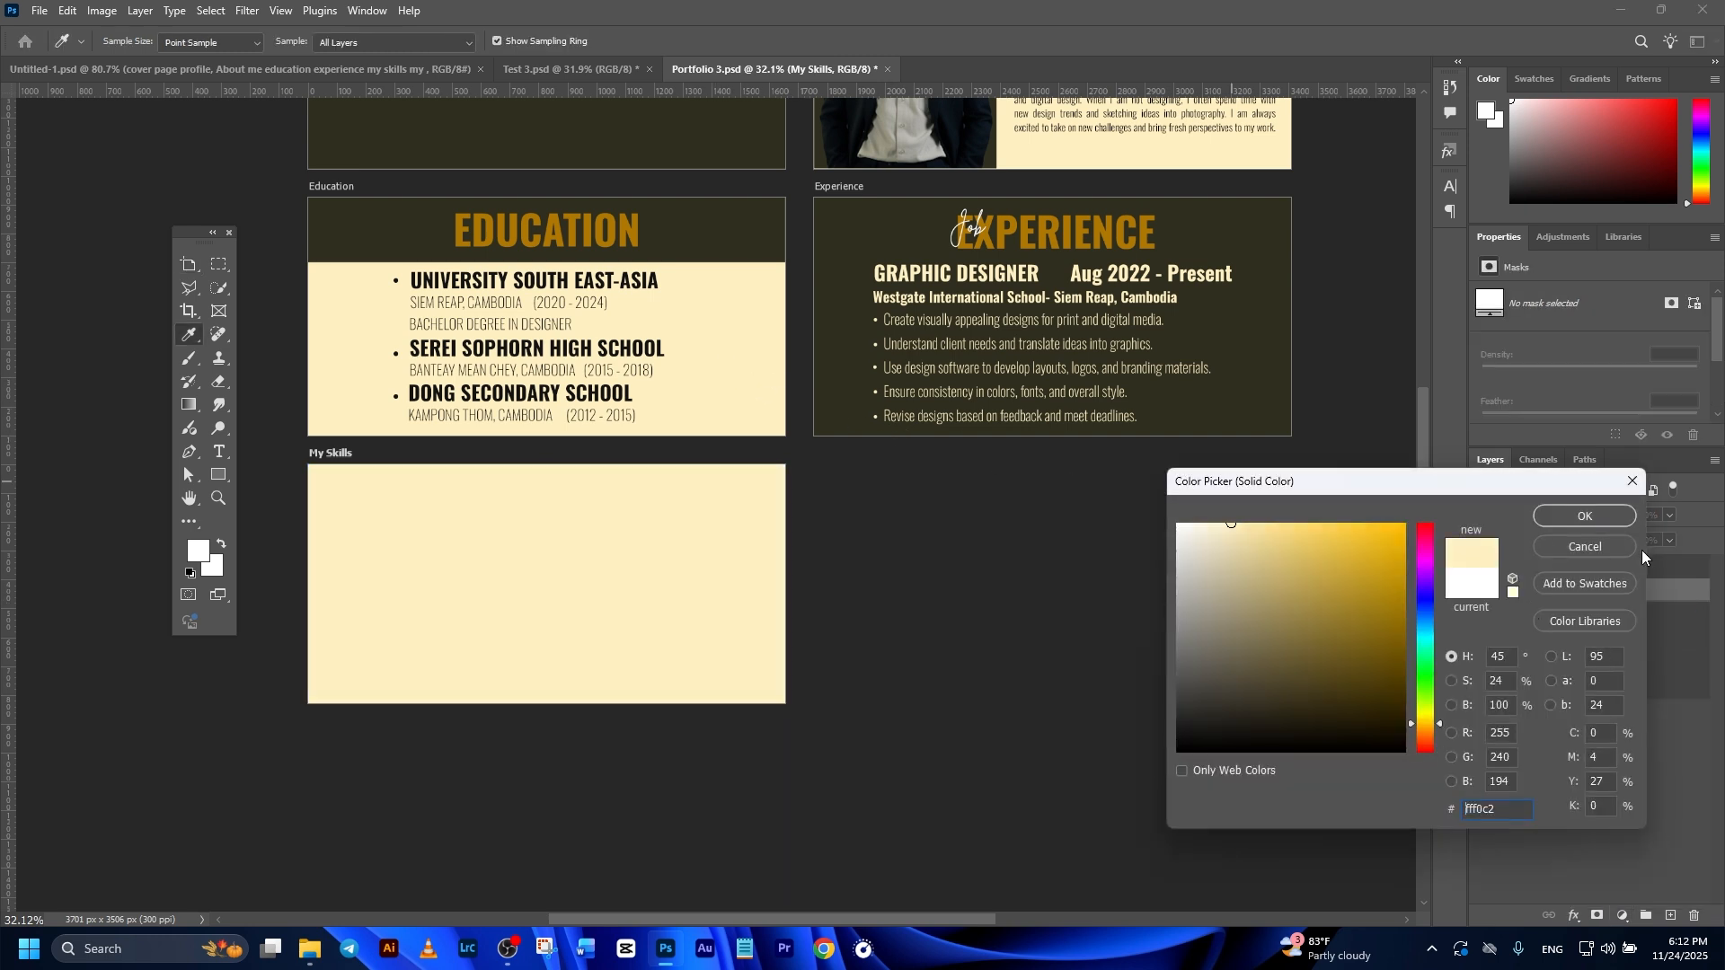
pyautogui.click(1585, 515)
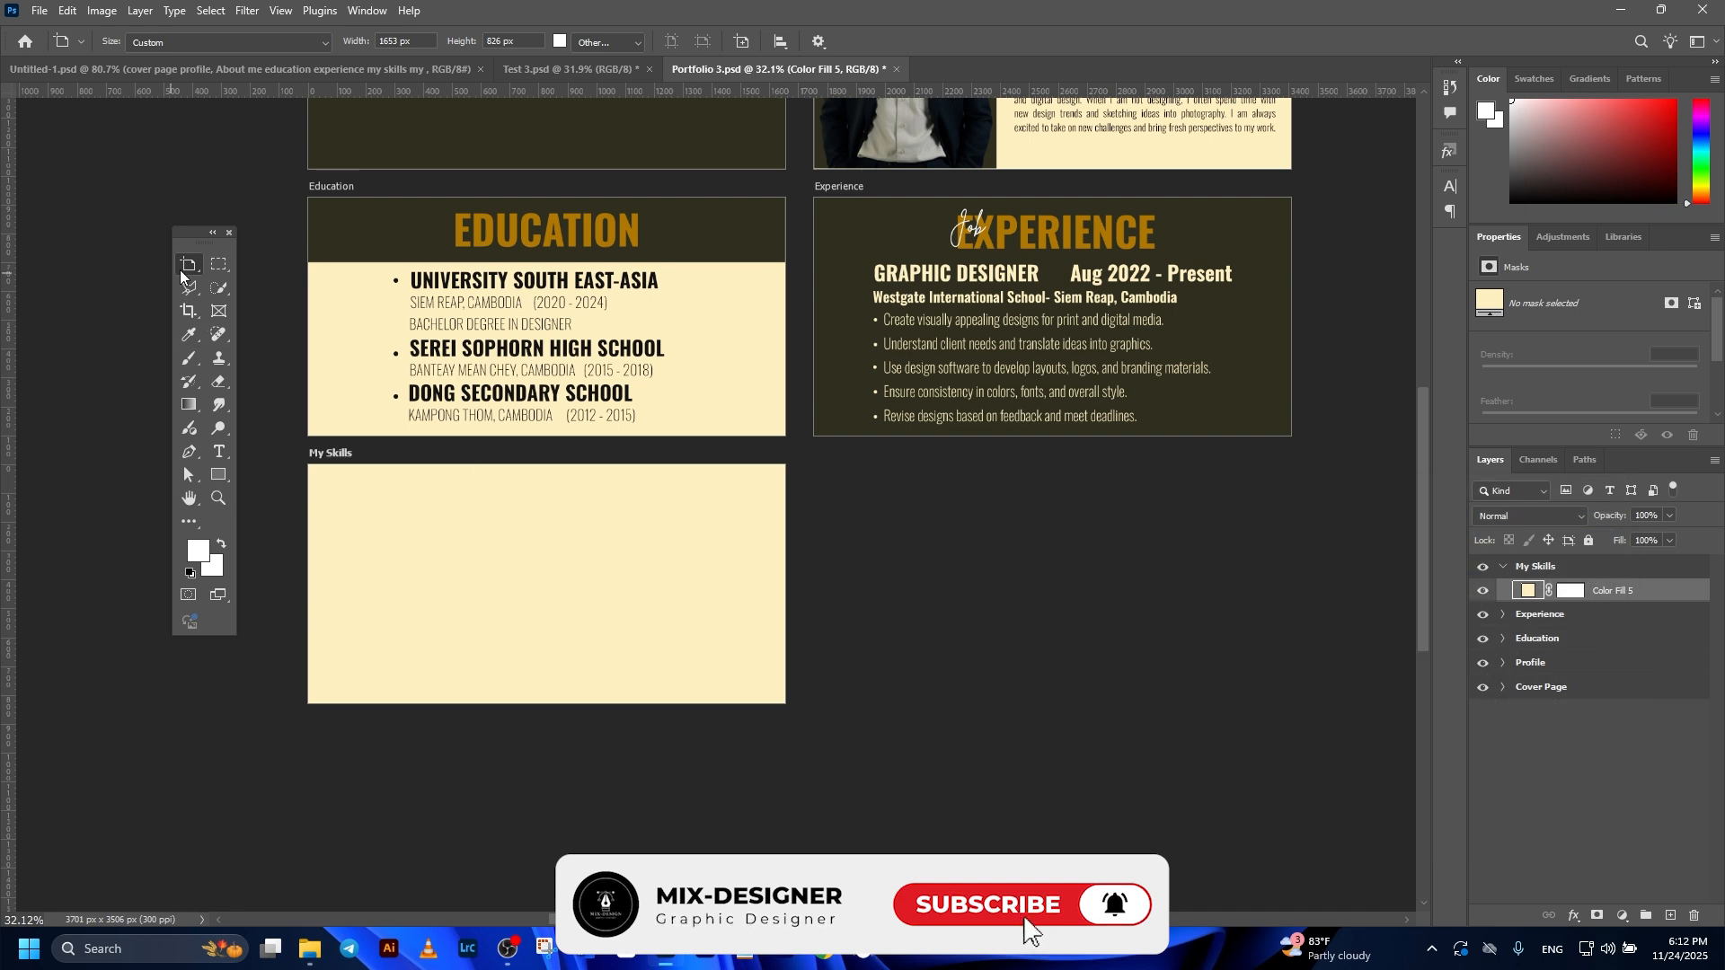
# Step: Copy the dark heading band from the Education artboard and fit it across the top of the My Skills artboard
pyautogui.press('v')
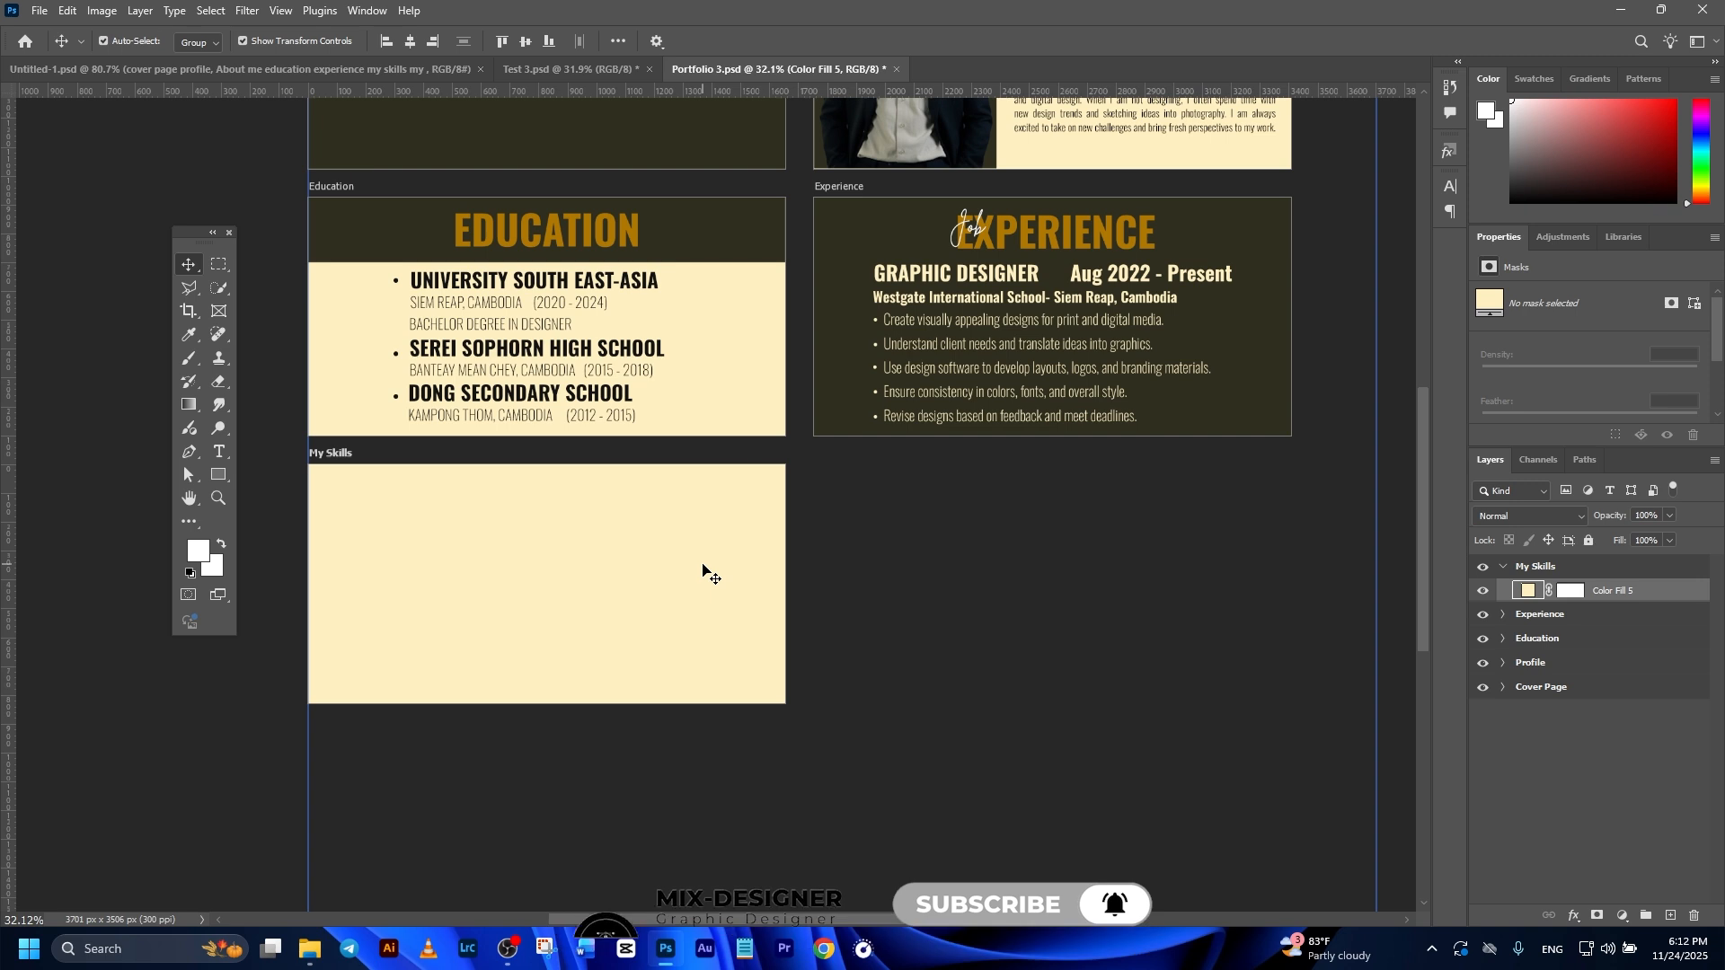
pyautogui.click(737, 241)
pyautogui.press('ctrl')
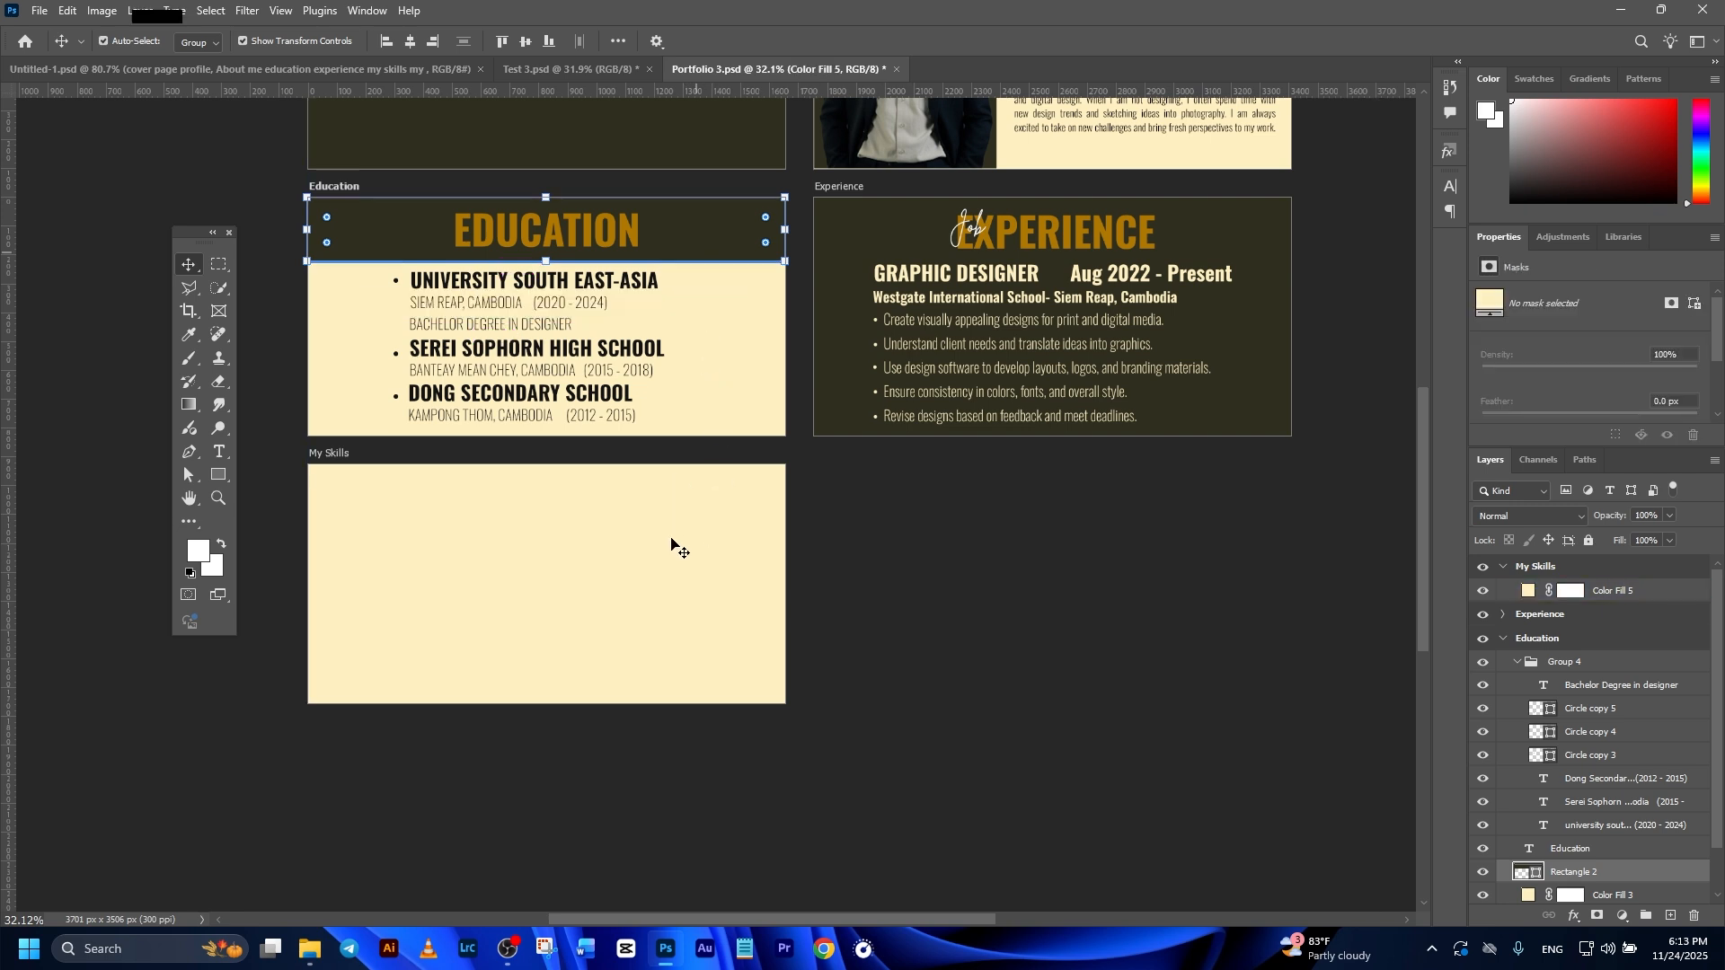
pyautogui.click(678, 542)
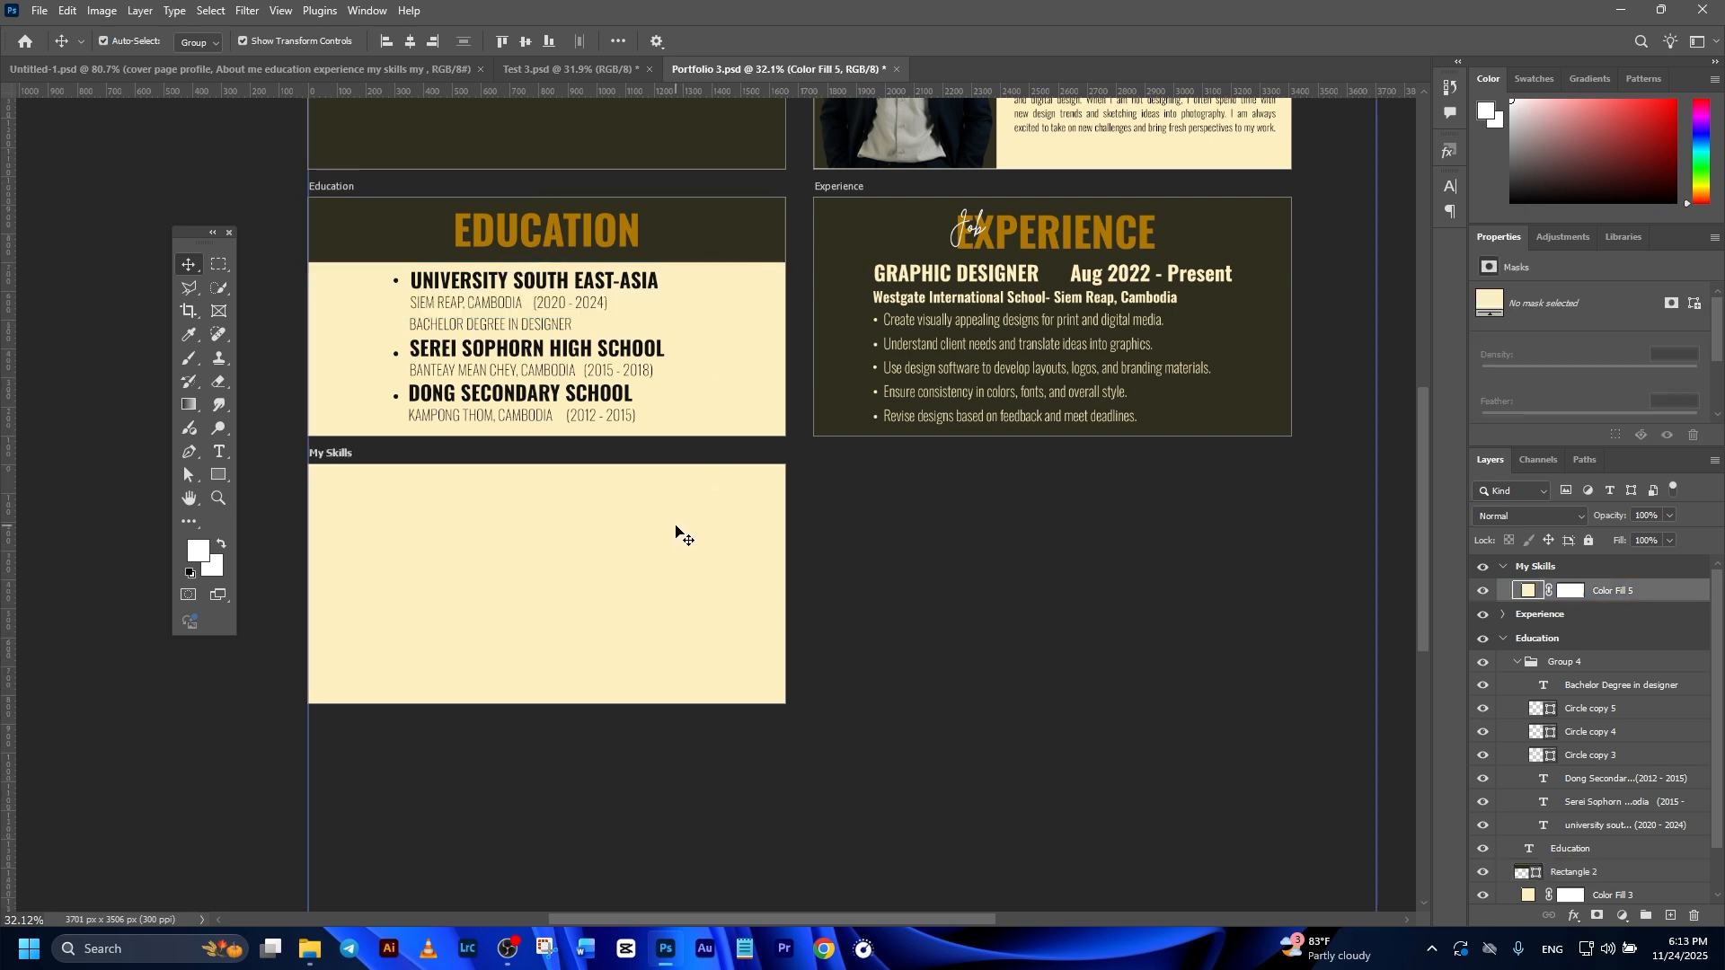
pyautogui.hotkey('ctrl', 'v')
pyautogui.moveTo(616, 628); pyautogui.dragTo(629, 517)
pyautogui.click(886, 500)
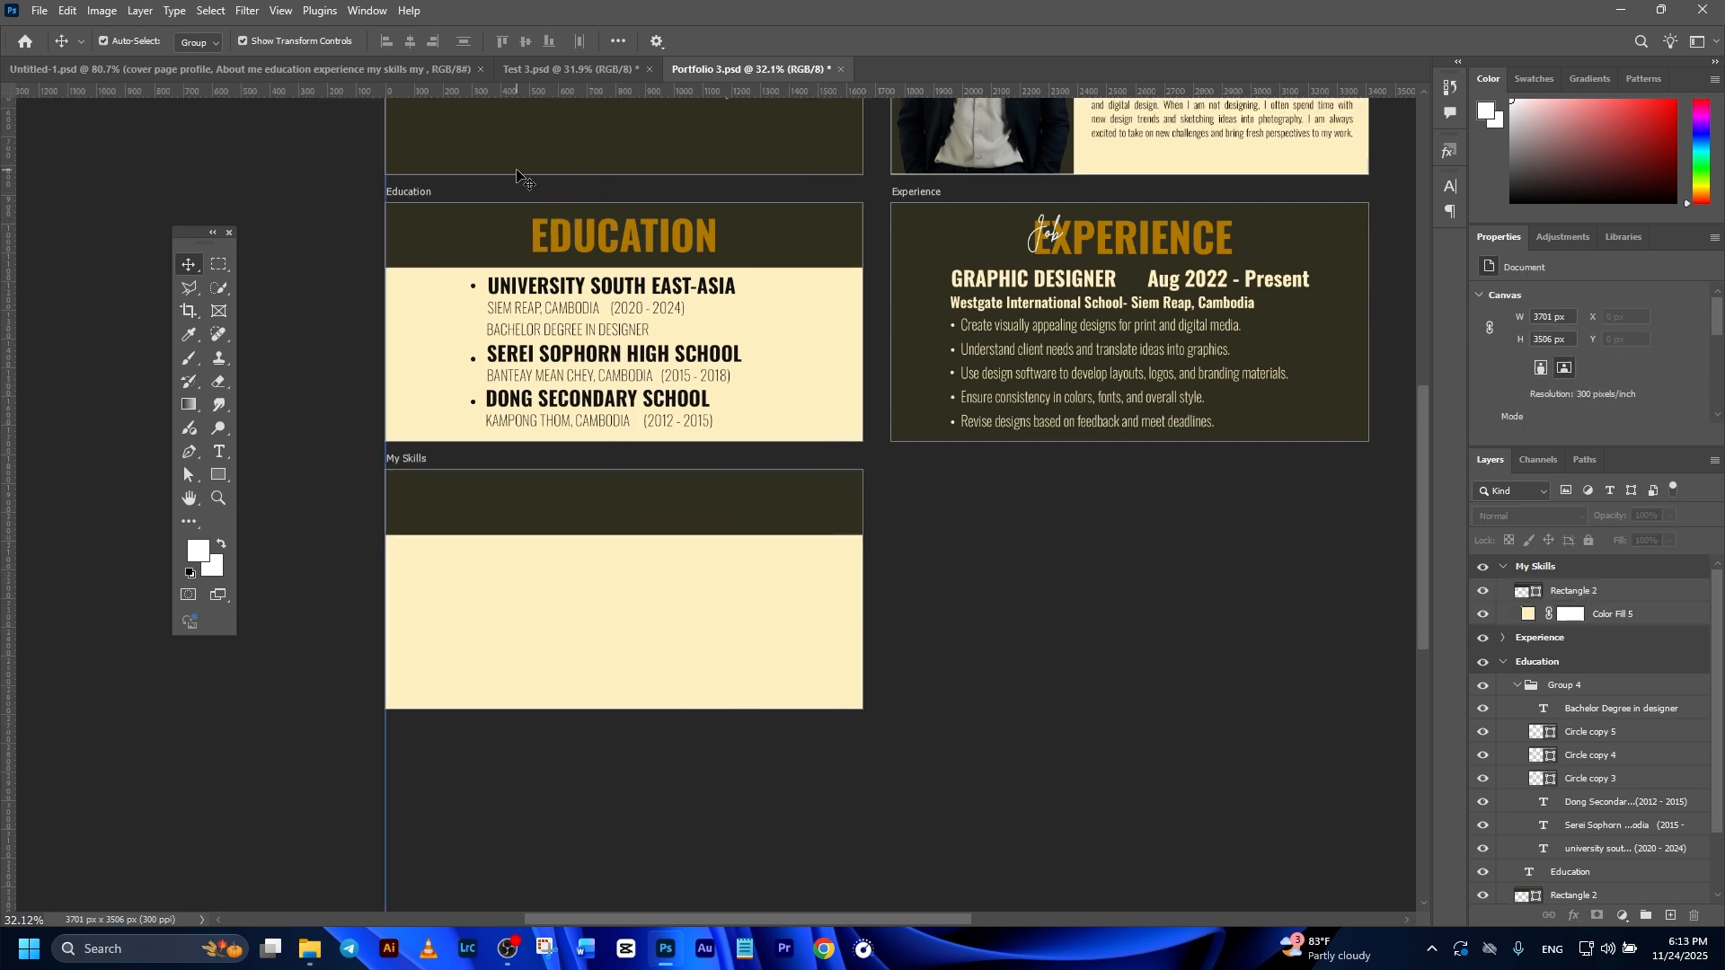
# Step: Place the My SKILLS heading in the dark band, with the two-column skill bars and Adobe app logos on the cream area below
pyautogui.moveTo(590, 586); pyautogui.dragTo(590, 503)
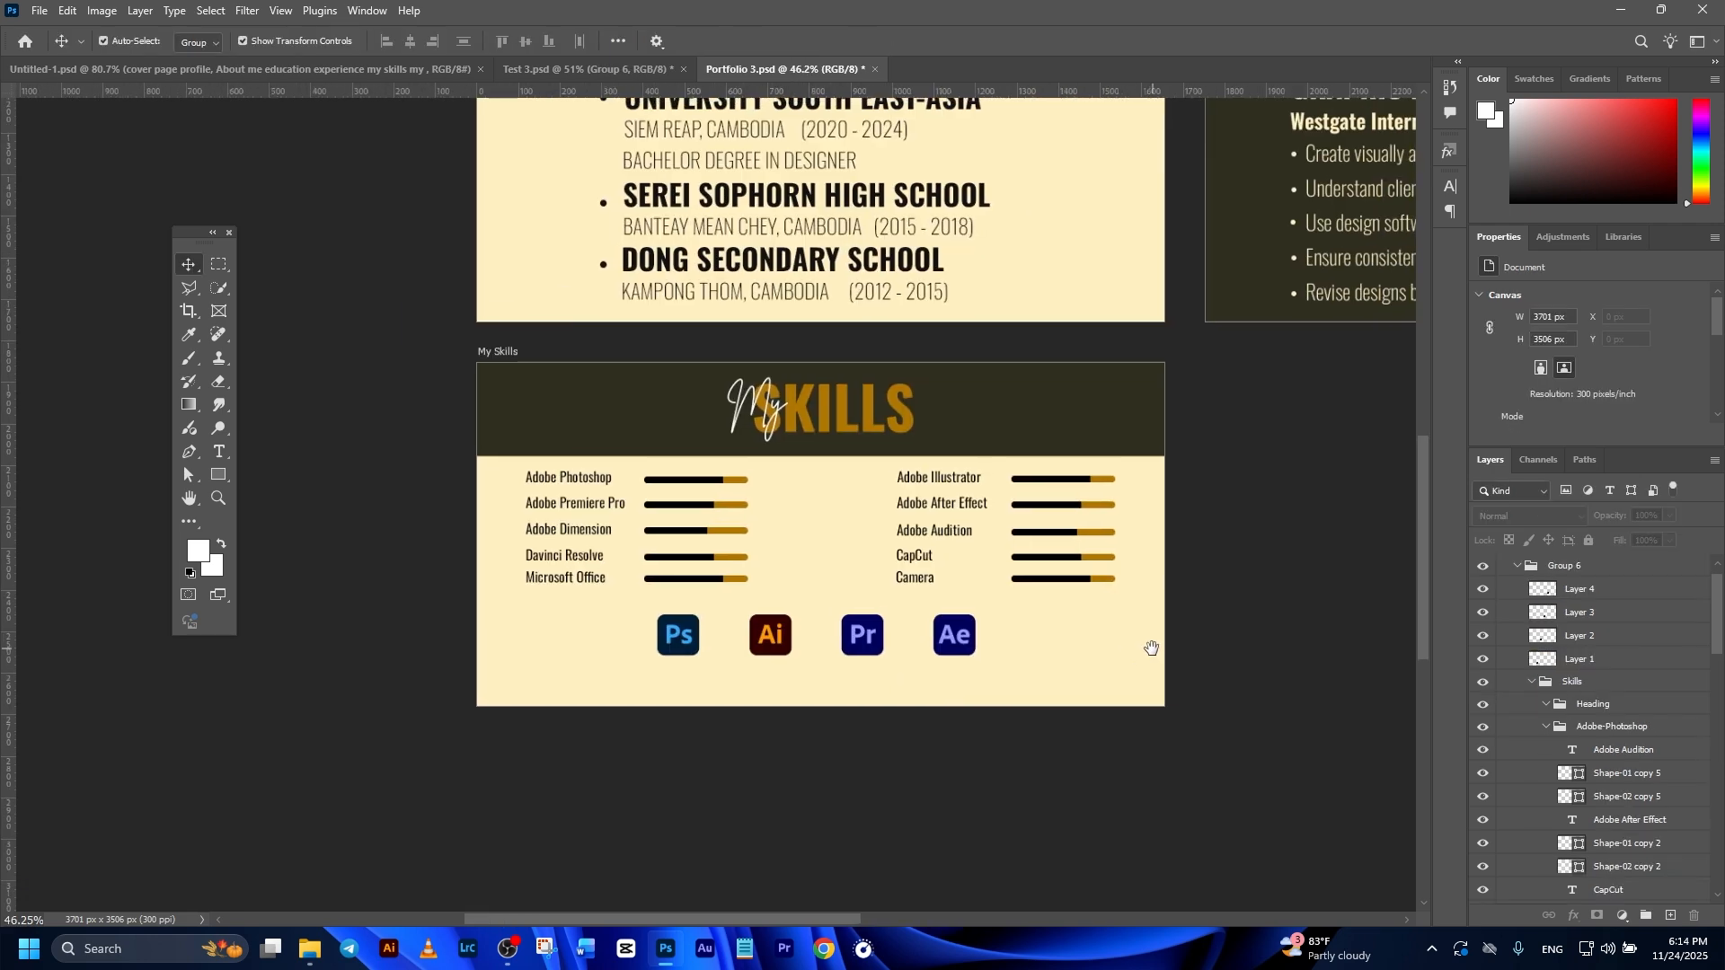
pyautogui.moveTo(1149, 646); pyautogui.dragTo(1053, 694)
pyautogui.click(862, 529)
pyautogui.click(769, 524)
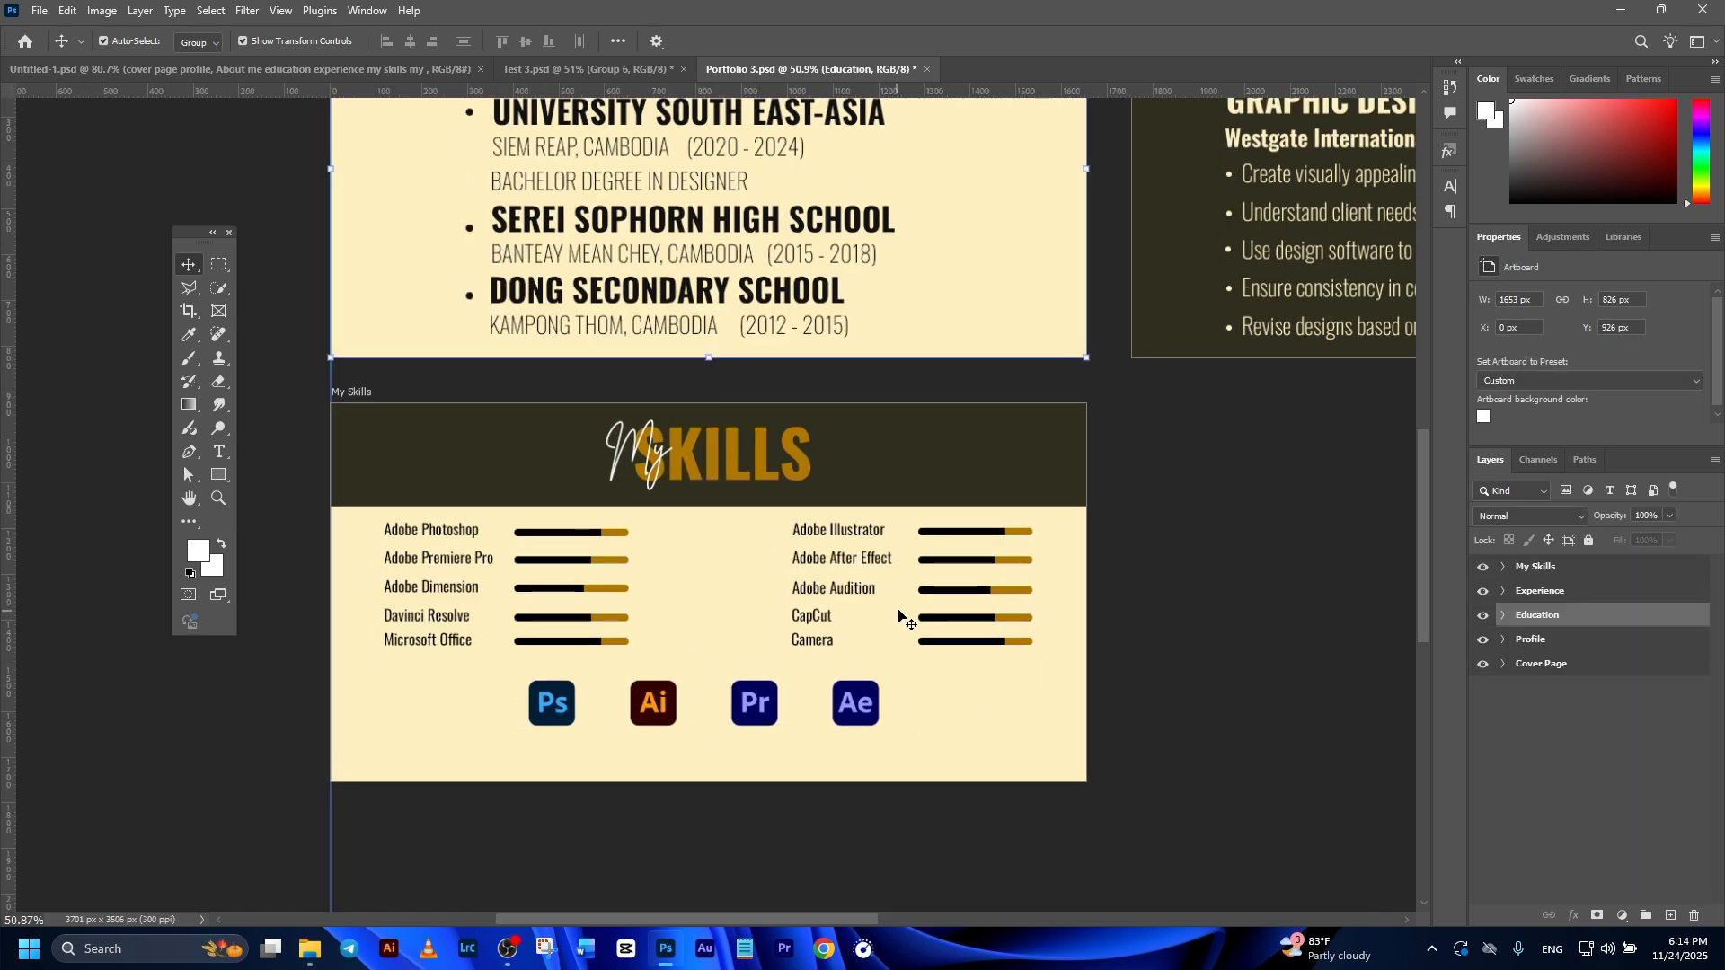
# Step: Check the planned page list, then add an artboard to the right of My Skills and name it My Artwork
pyautogui.scroll(-2, 898, 616)
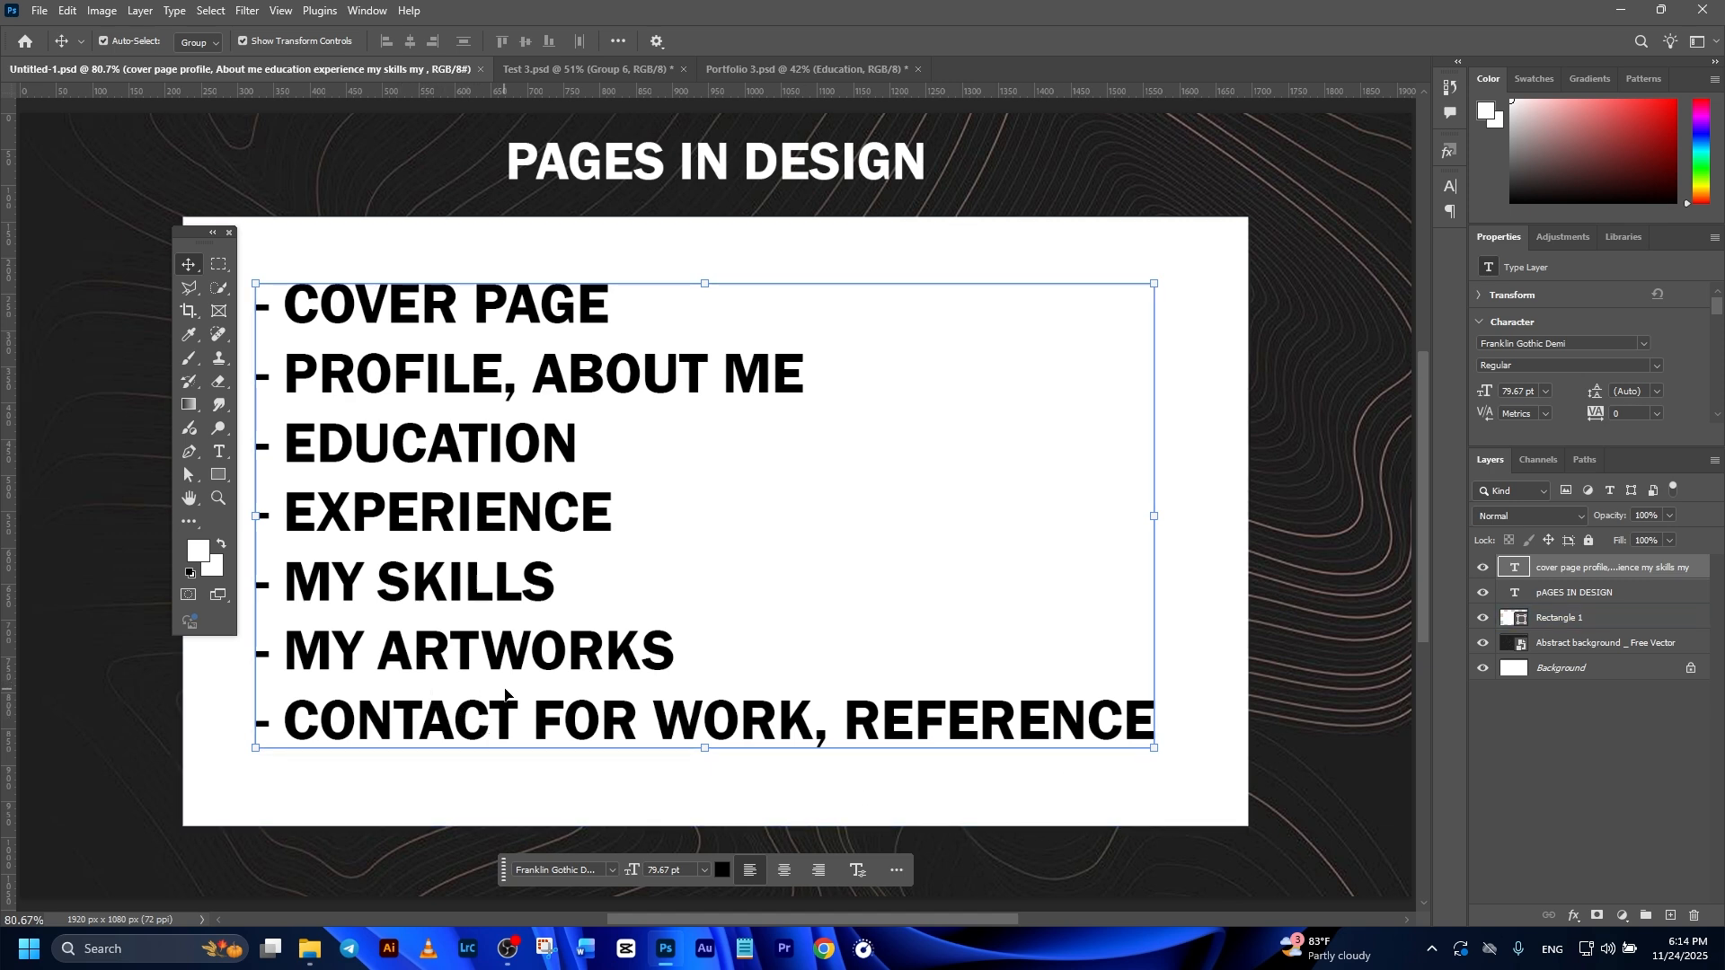
pyautogui.click(762, 76)
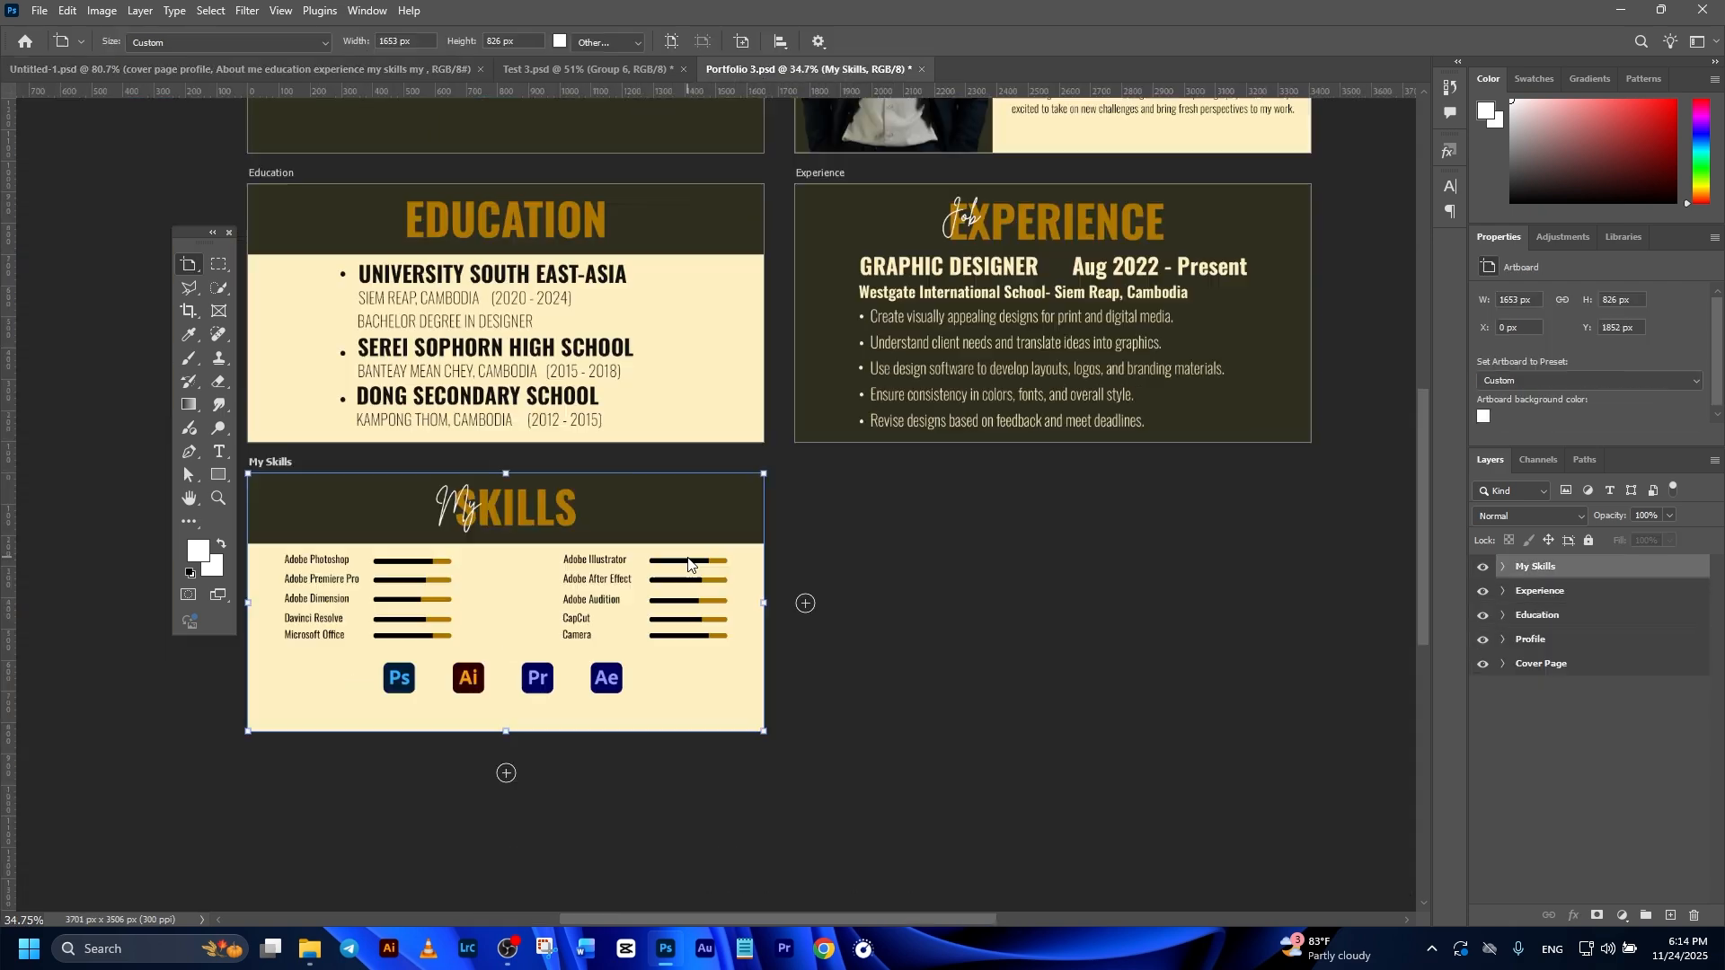
pyautogui.scroll(3, 697, 555)
pyautogui.click(829, 619)
pyautogui.scroll(-3, 842, 616)
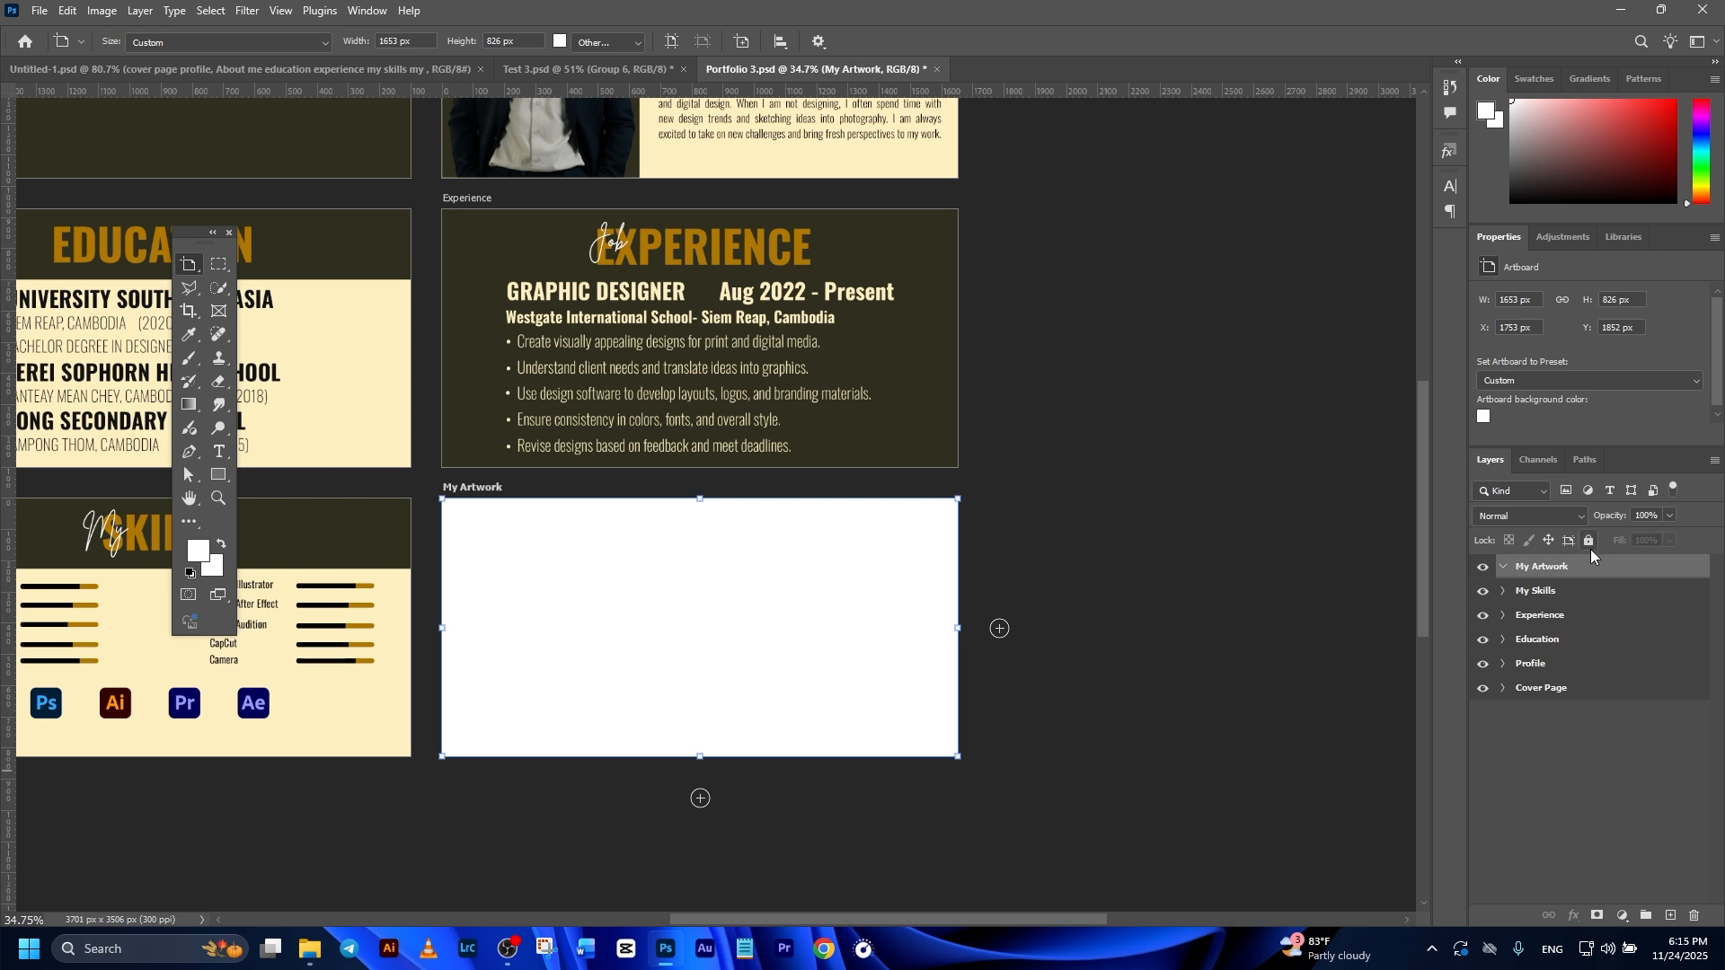
# Step: Fill the My Artwork artboard with a solid color layer in the dark background color sampled from the Experience page
pyautogui.click(1622, 915)
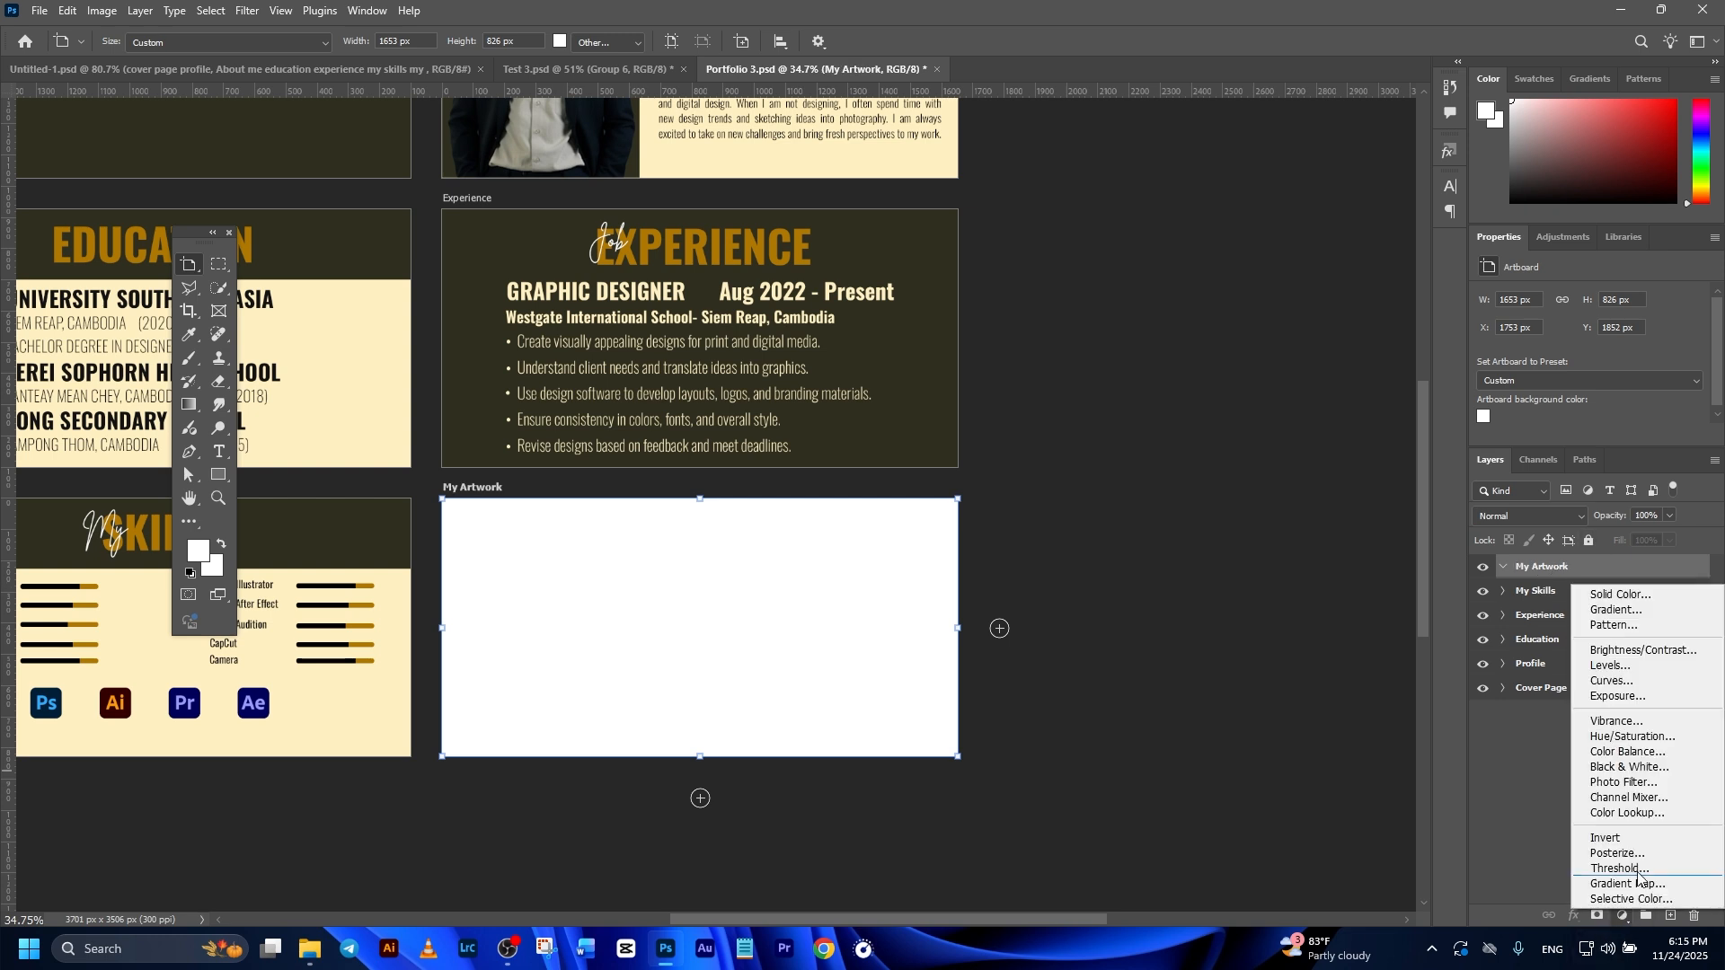
pyautogui.click(1621, 594)
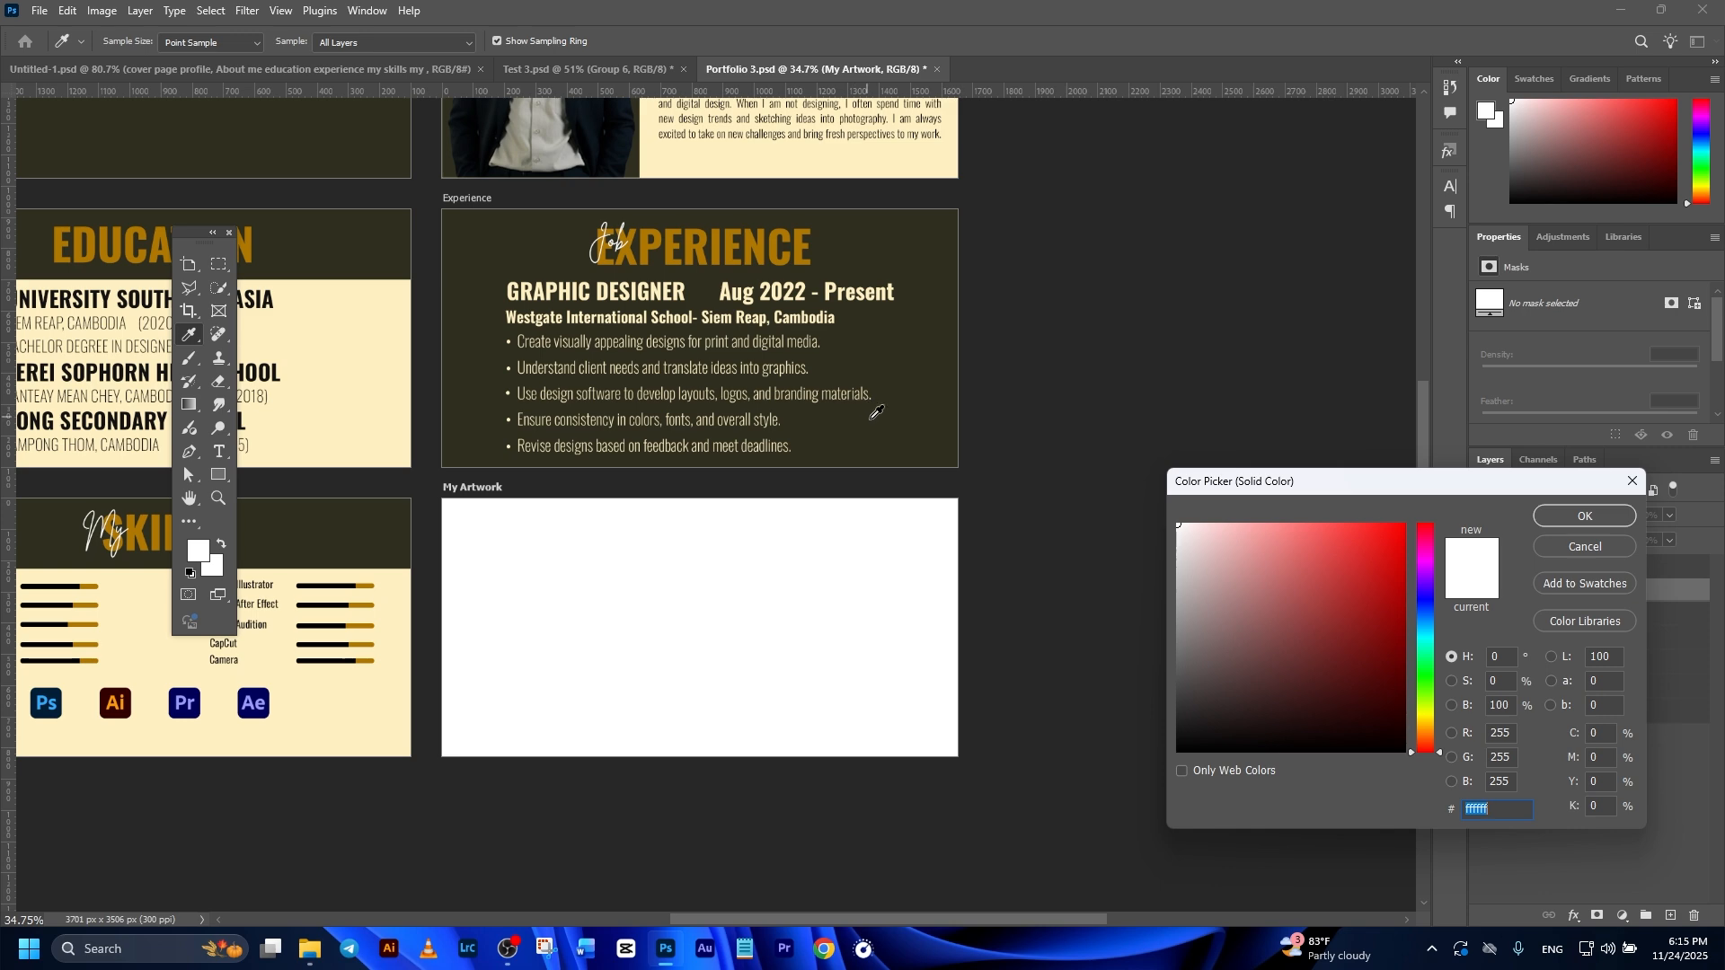
pyautogui.click(916, 438)
pyautogui.click(1586, 516)
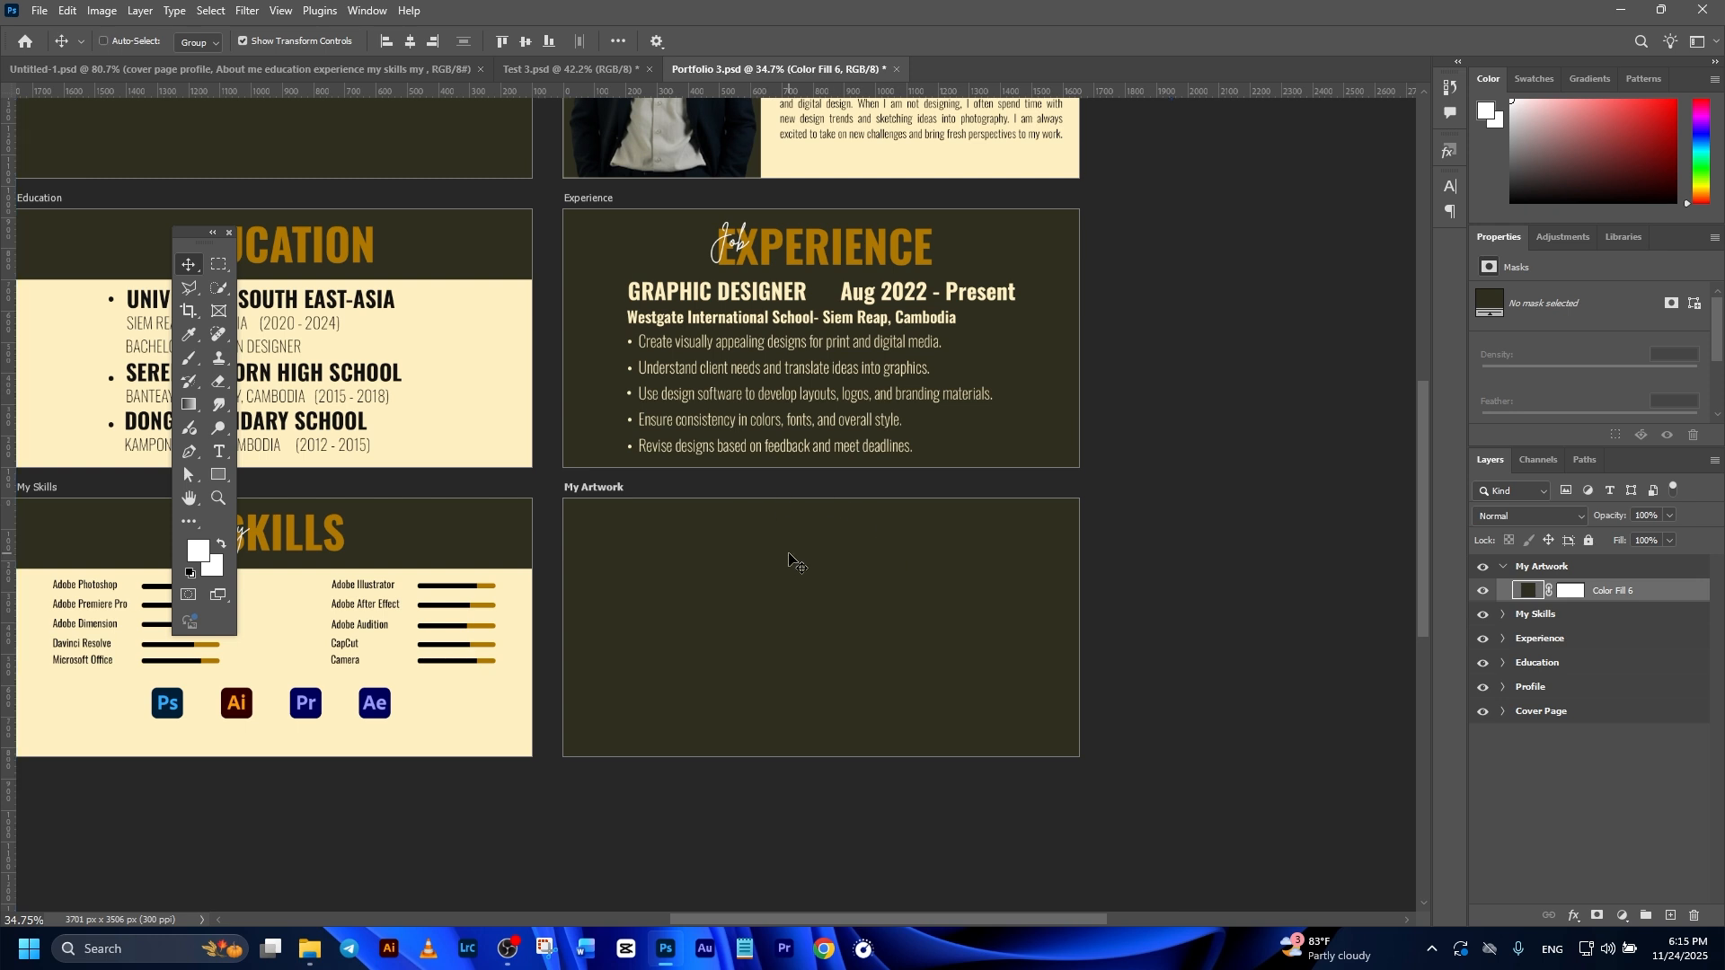
# Step: Paste the My ARTWORKS heading at the top of the My Artwork artboard and the grid of artwork images below it
pyautogui.hotkey('ctrl', 'v')
pyautogui.moveTo(786, 537); pyautogui.dragTo(784, 542)
pyautogui.click(863, 655)
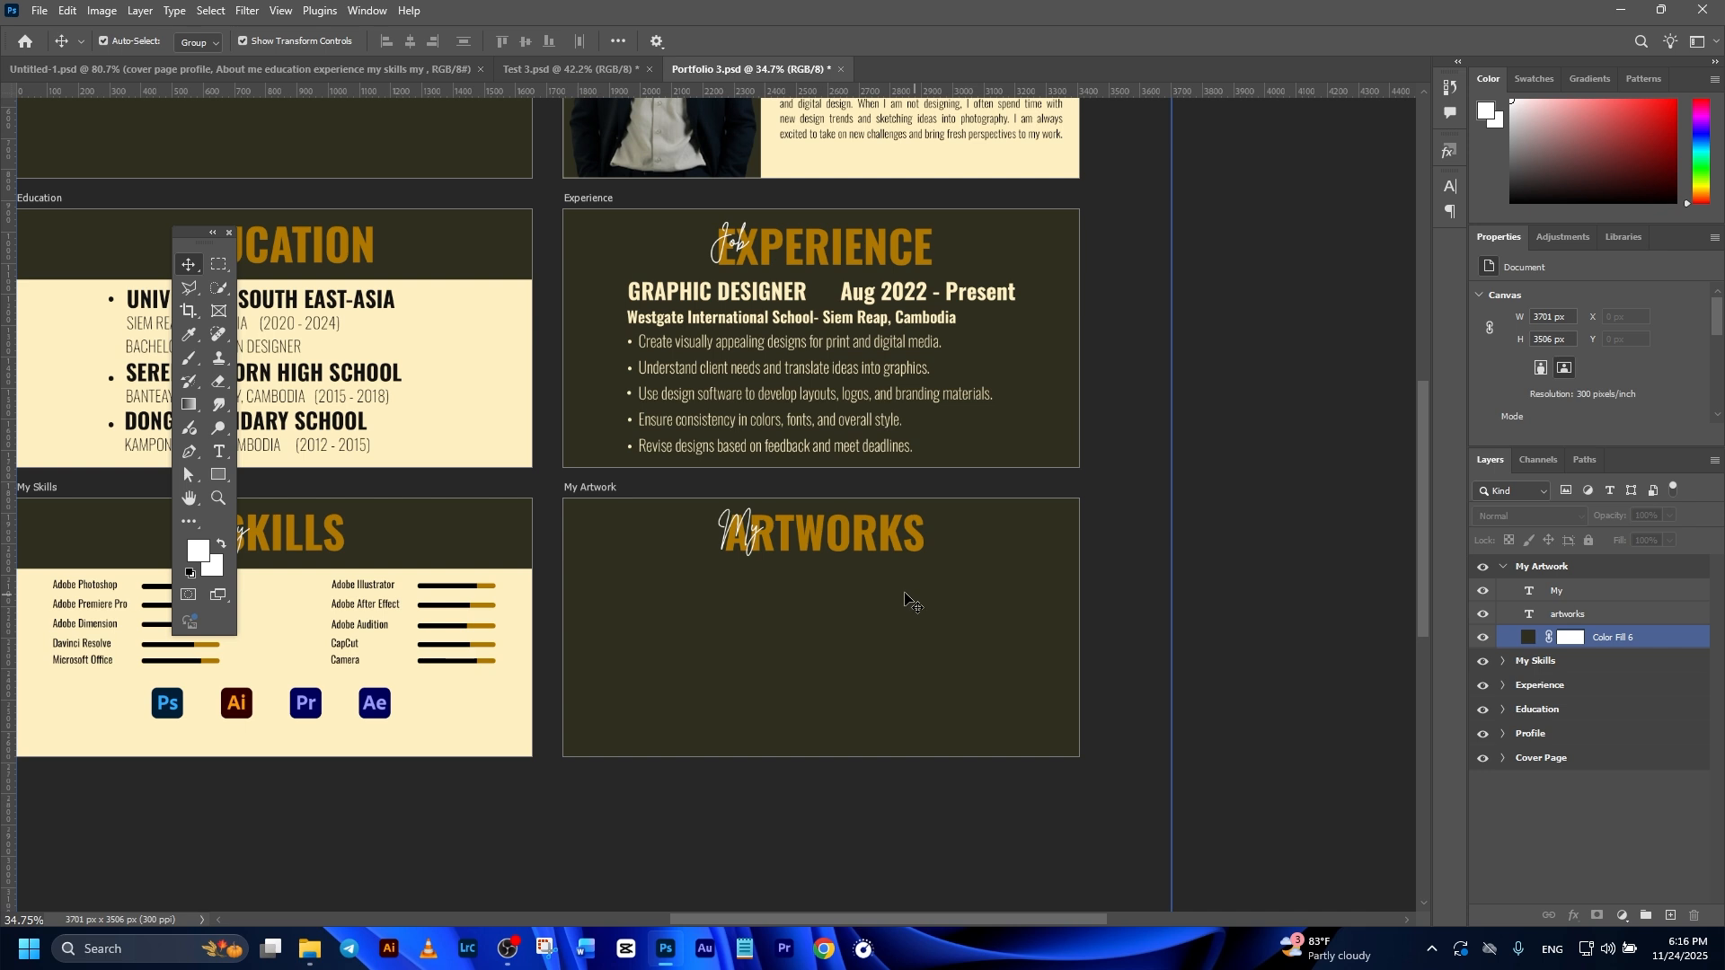
pyautogui.click(1581, 594)
pyautogui.hotkey('ctrl', 'v')
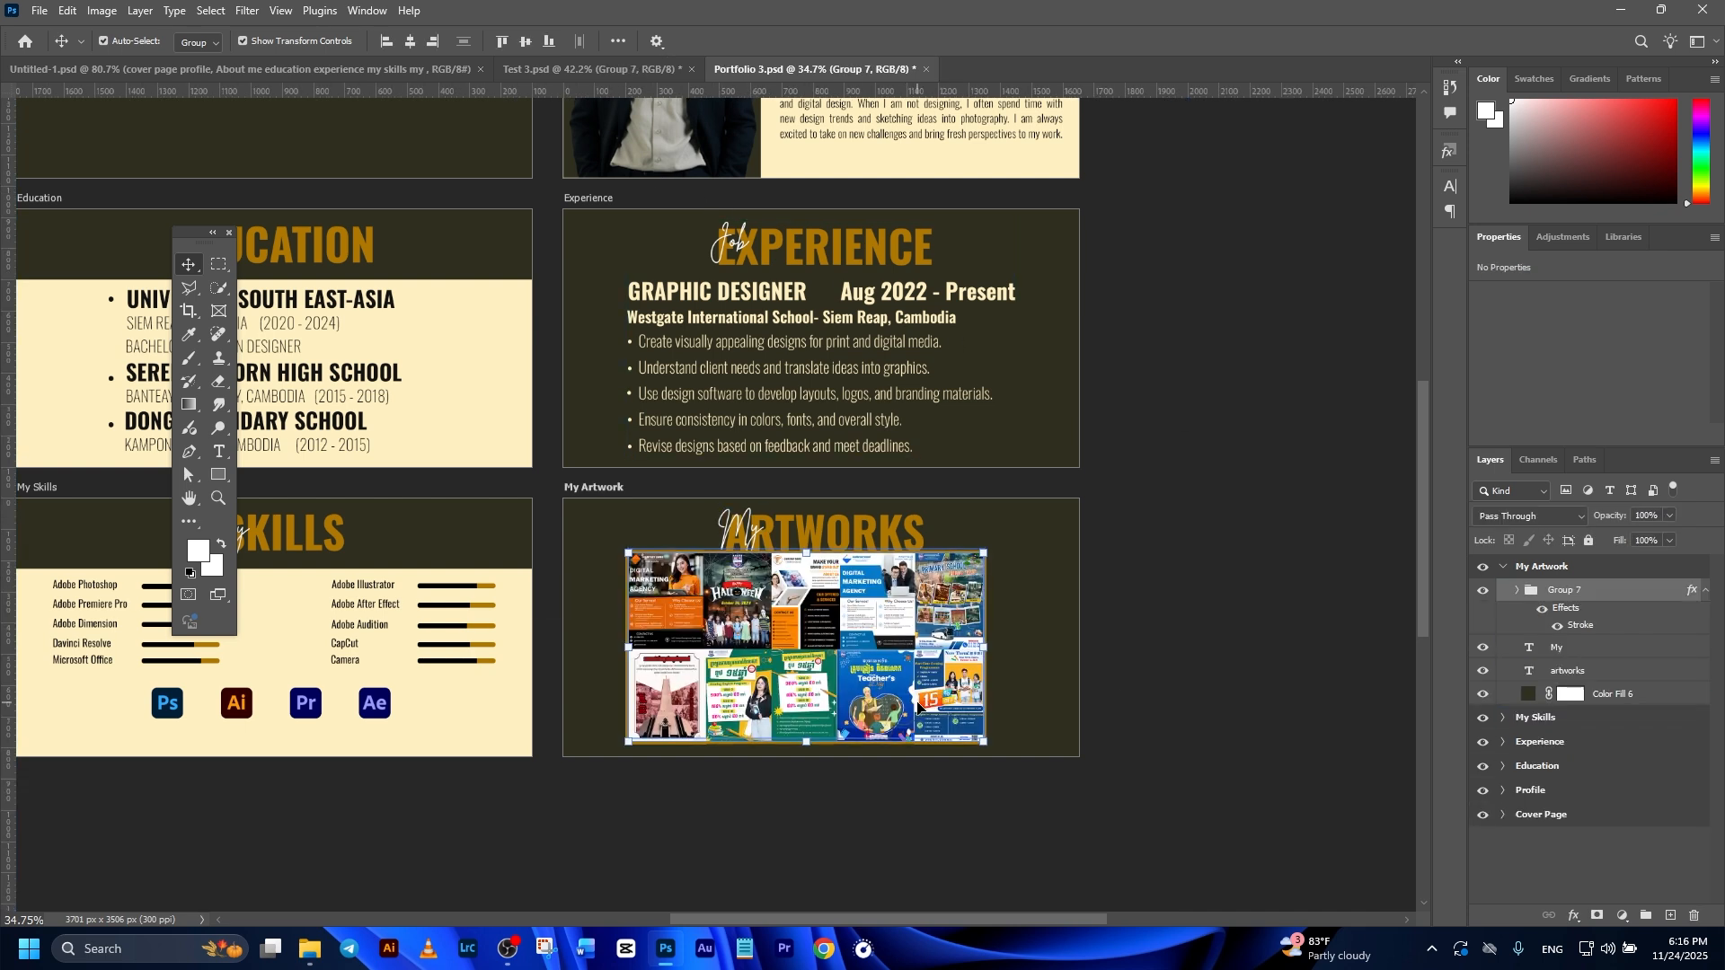
# Step: Collapse the layer contents of the My Artwork and My Skills artboards
pyautogui.click(1193, 724)
pyautogui.scroll(-1, 1193, 724)
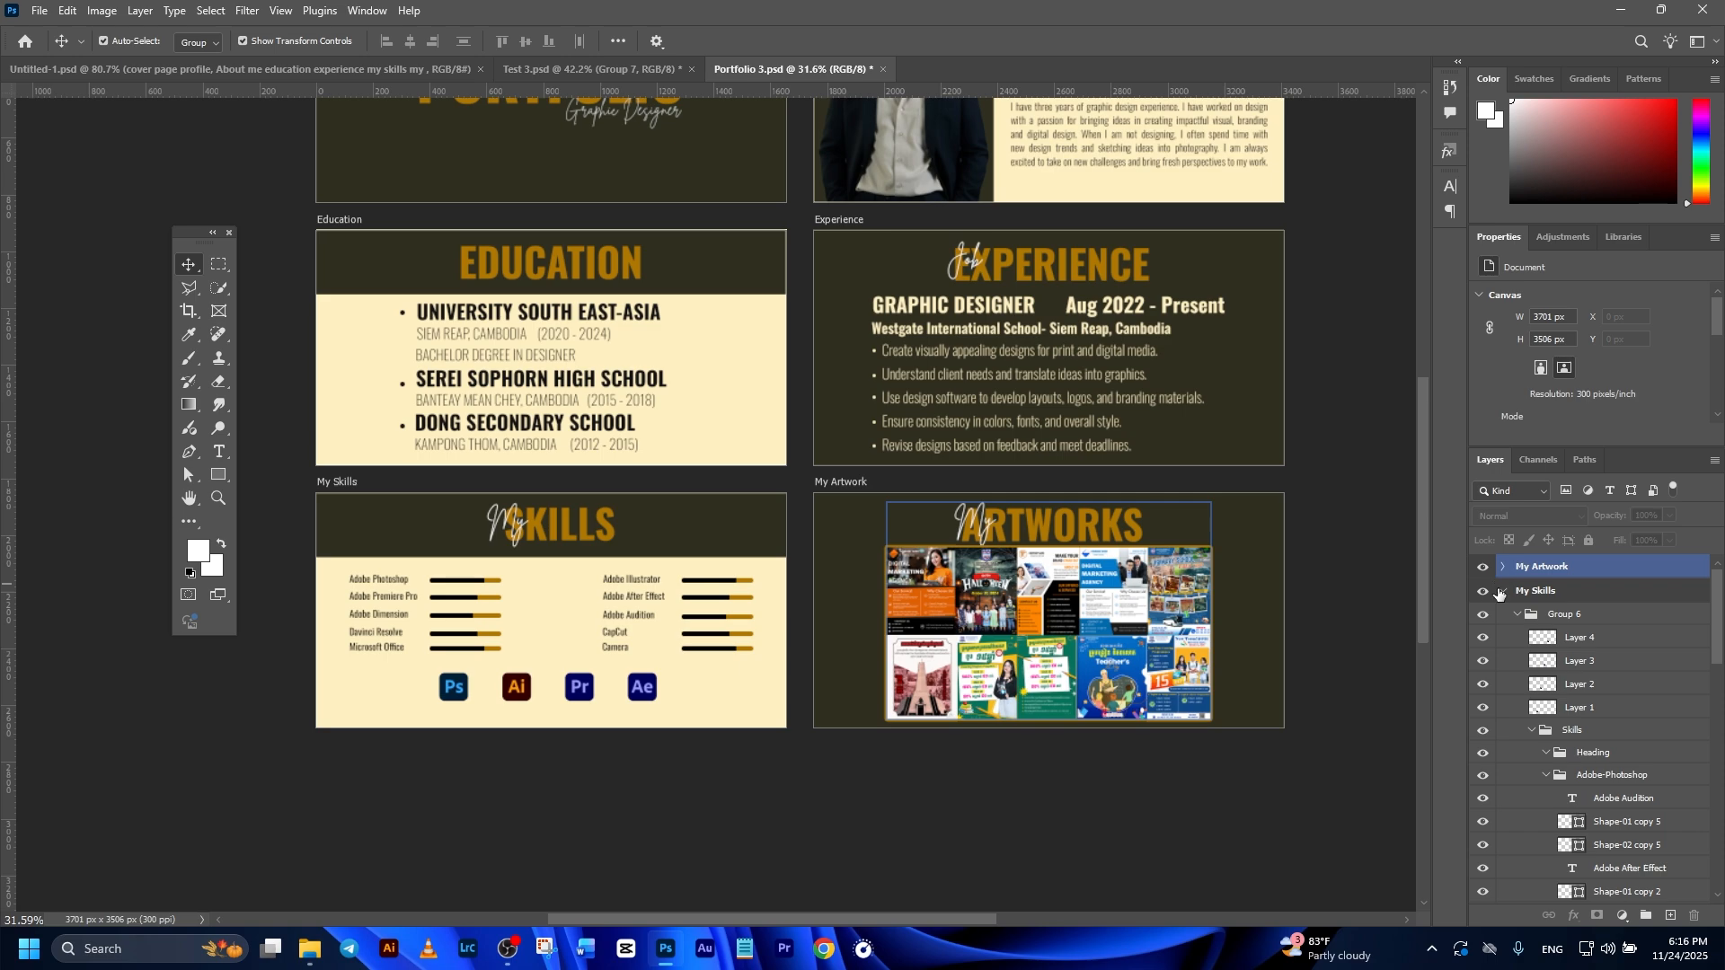
pyautogui.click(1505, 596)
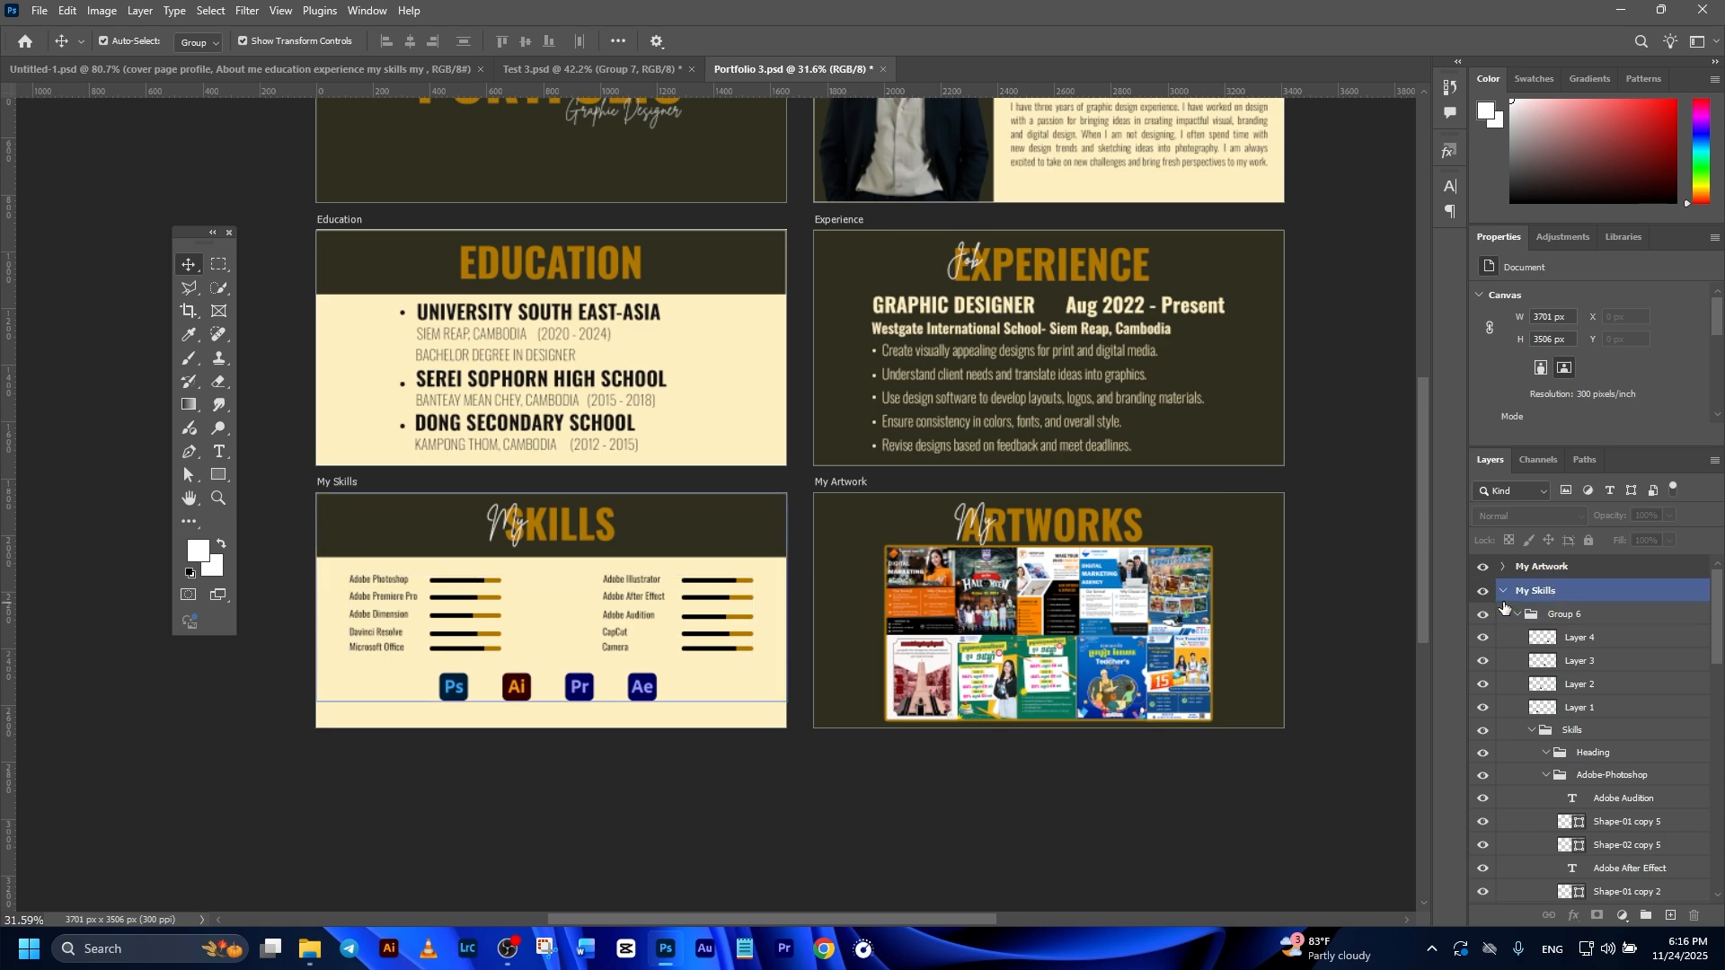
pyautogui.click(1502, 592)
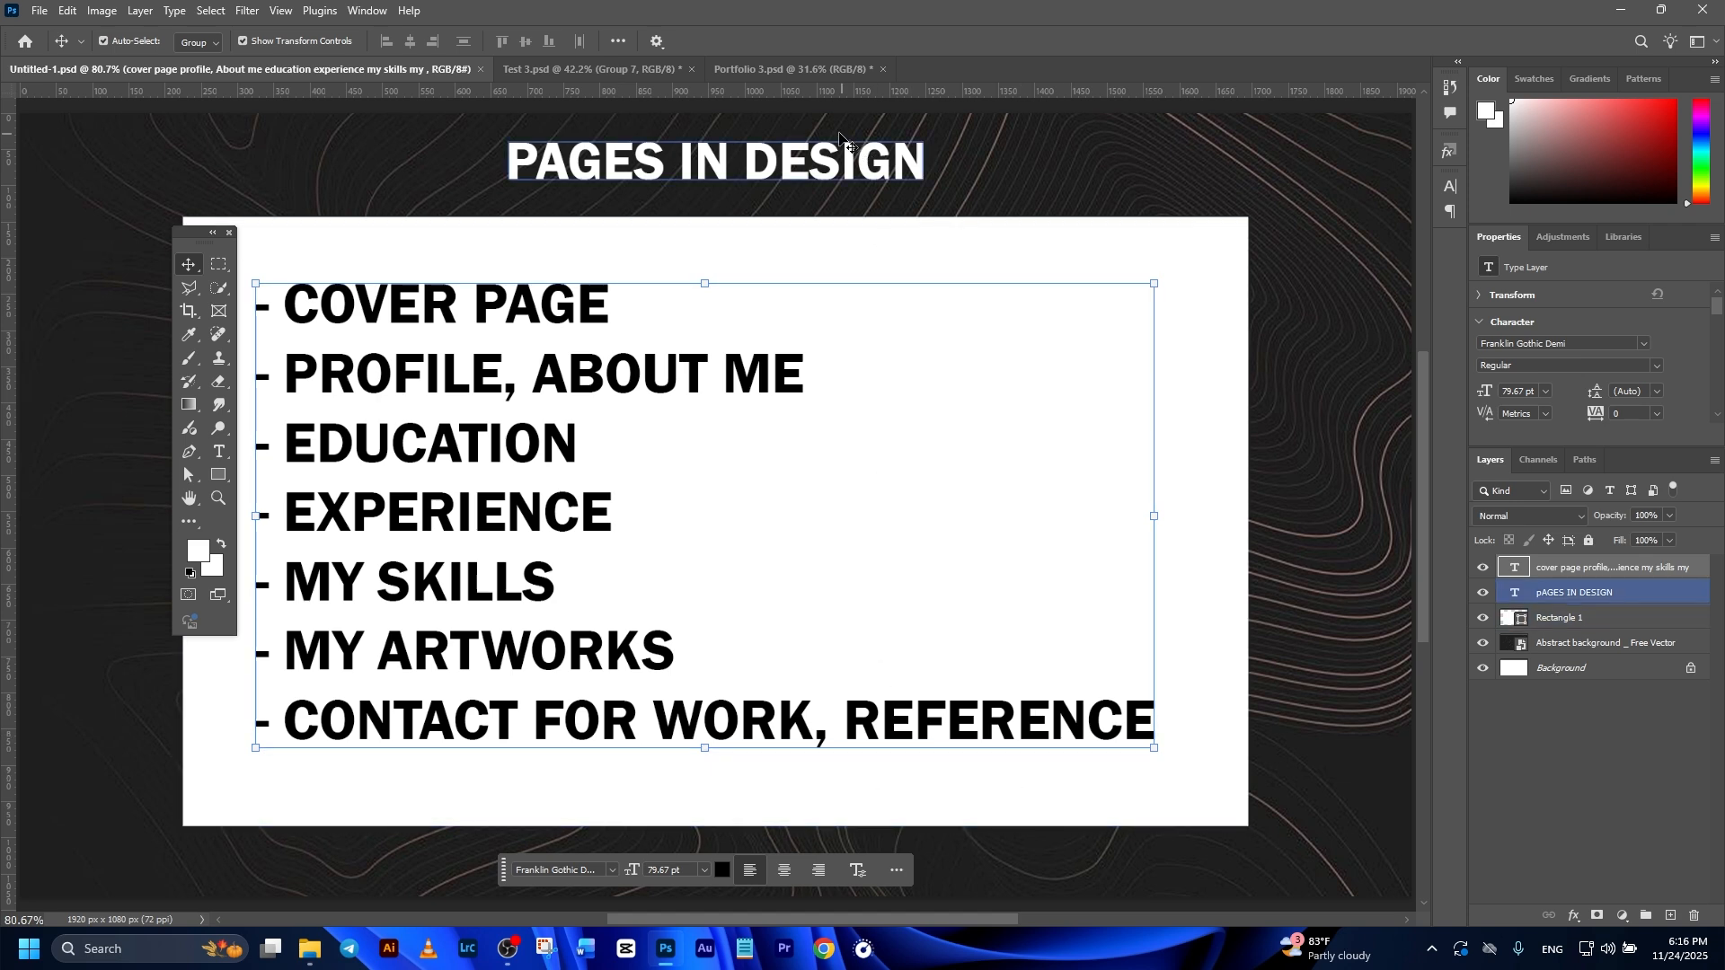
# Step: Add an artboard below My Artwork and fill it with a solid color layer in the dark background color 2f2f1f sampled from My Artwork
pyautogui.click(763, 79)
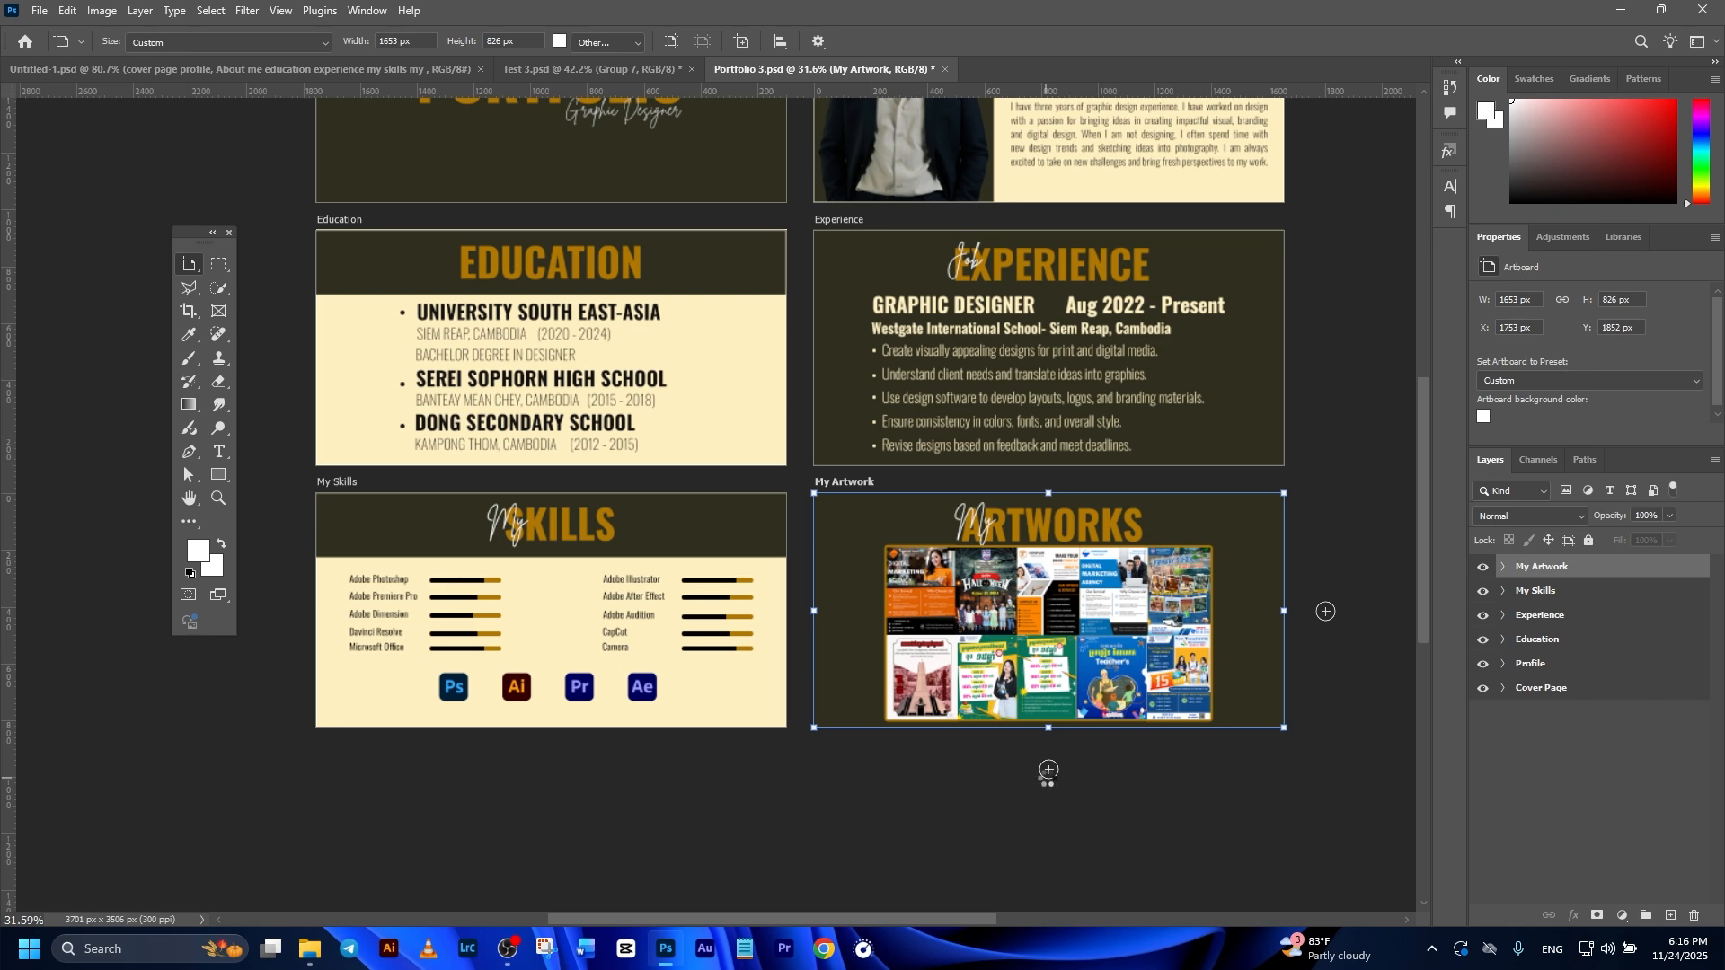
pyautogui.click(1049, 770)
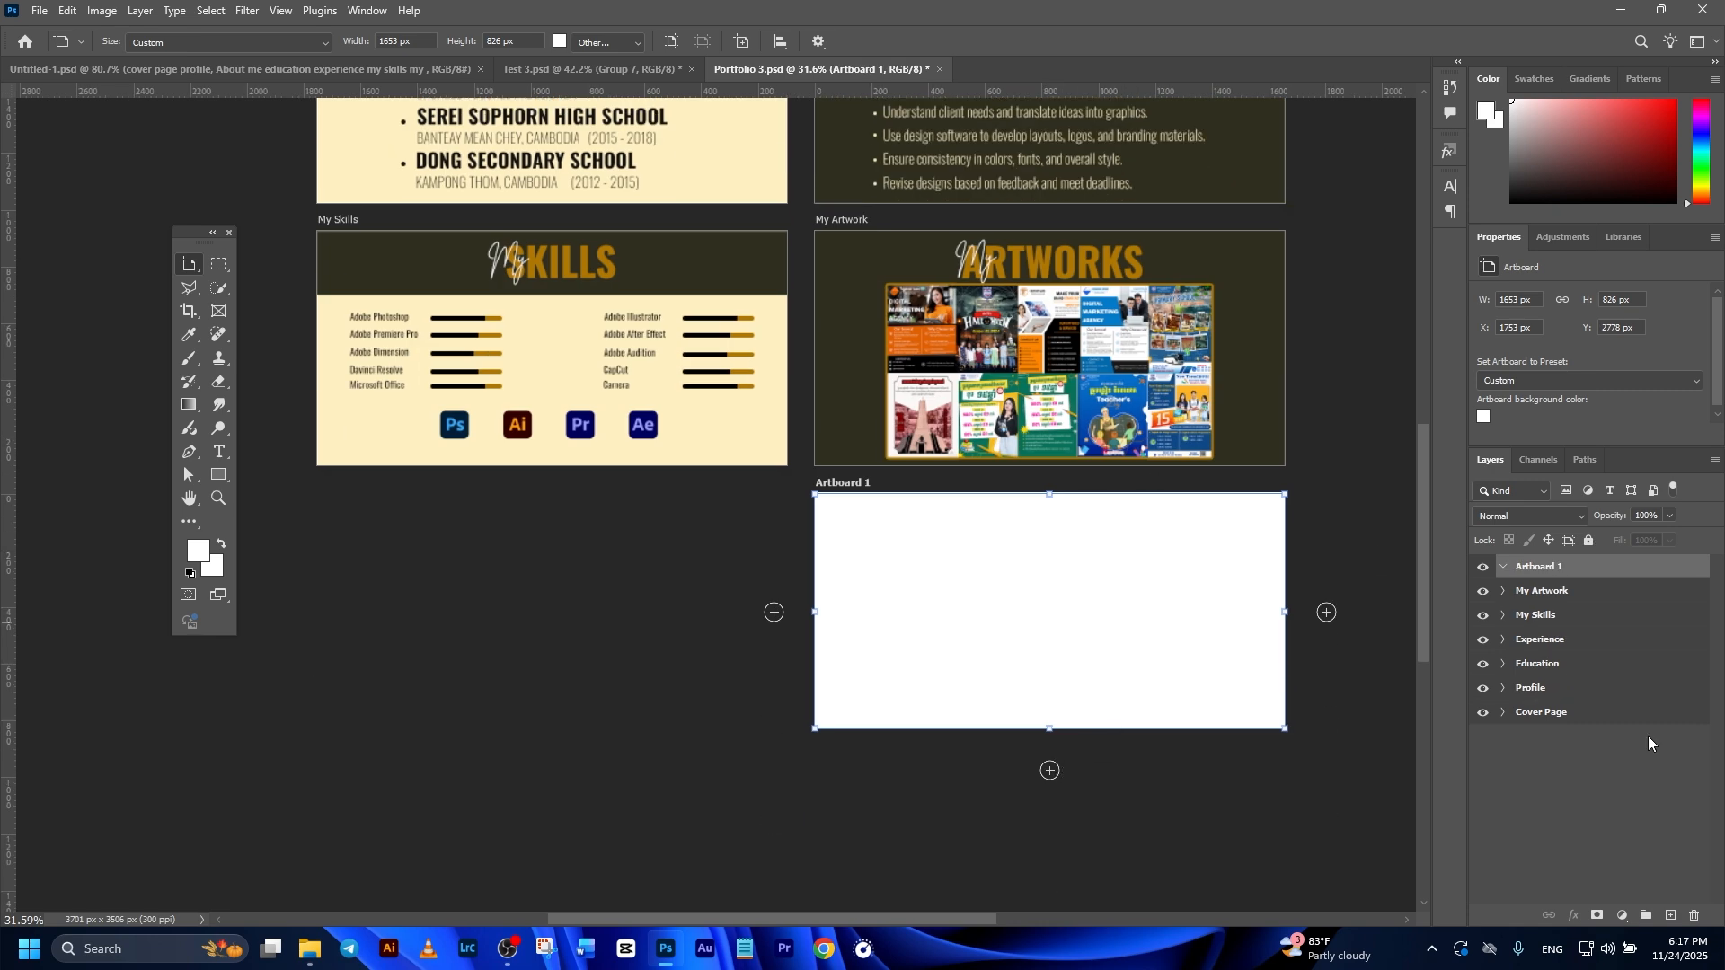
pyautogui.click(1623, 916)
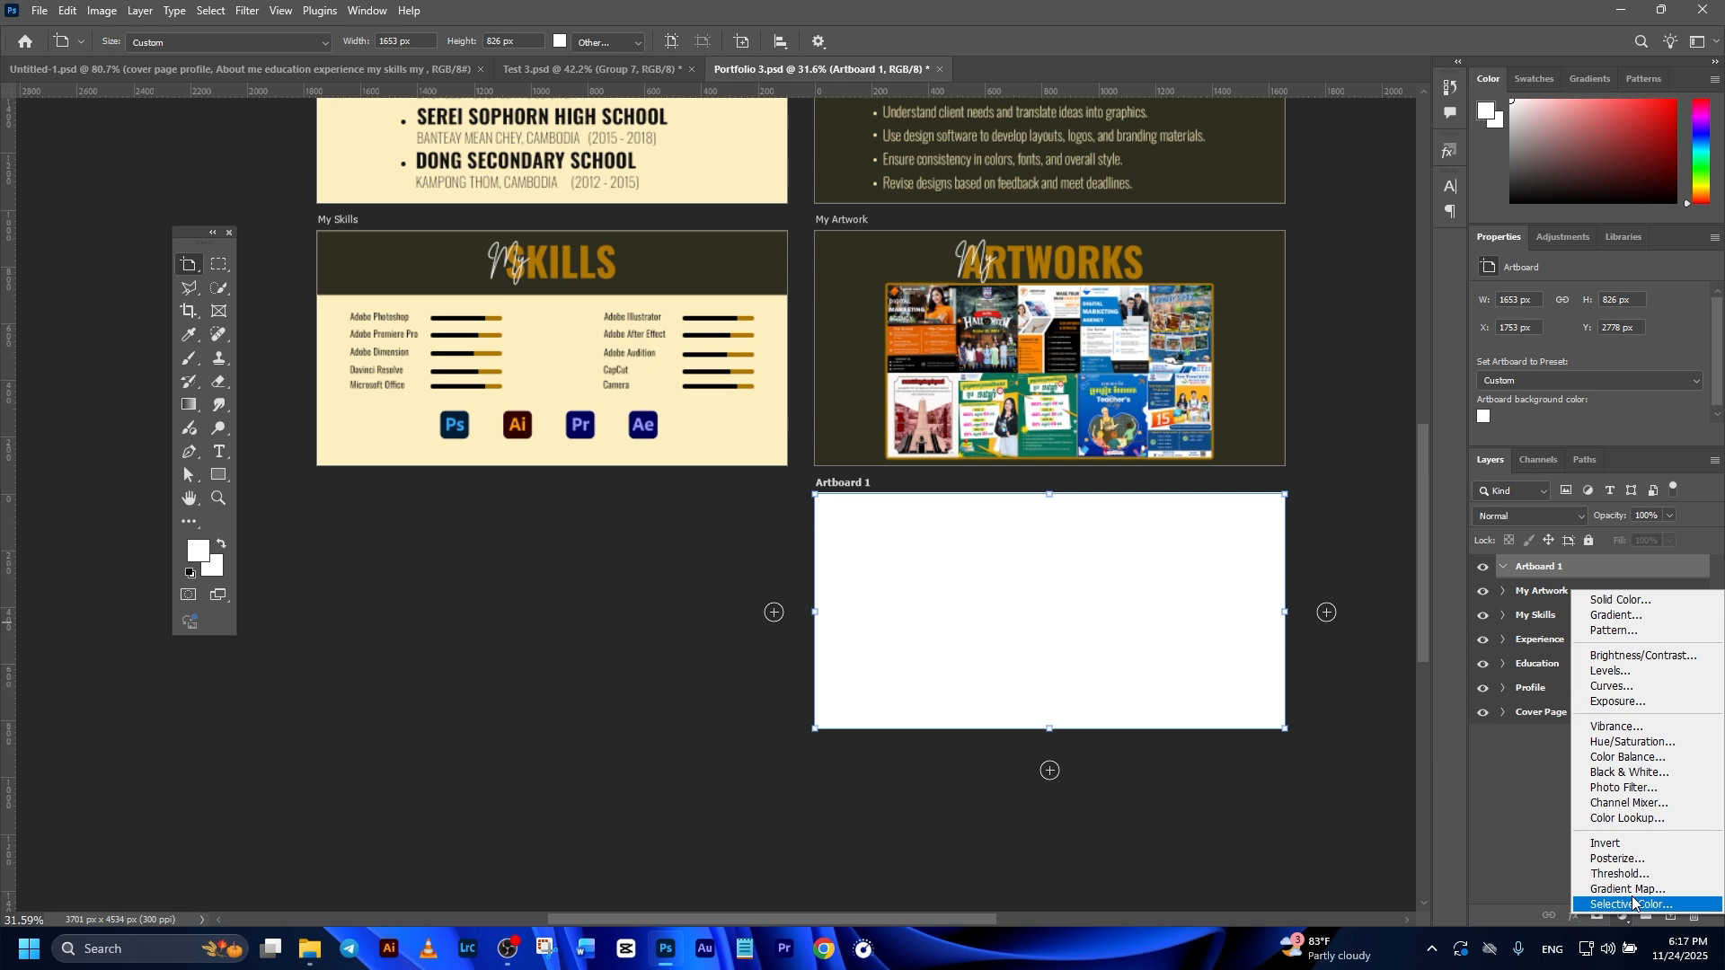
pyautogui.click(1648, 600)
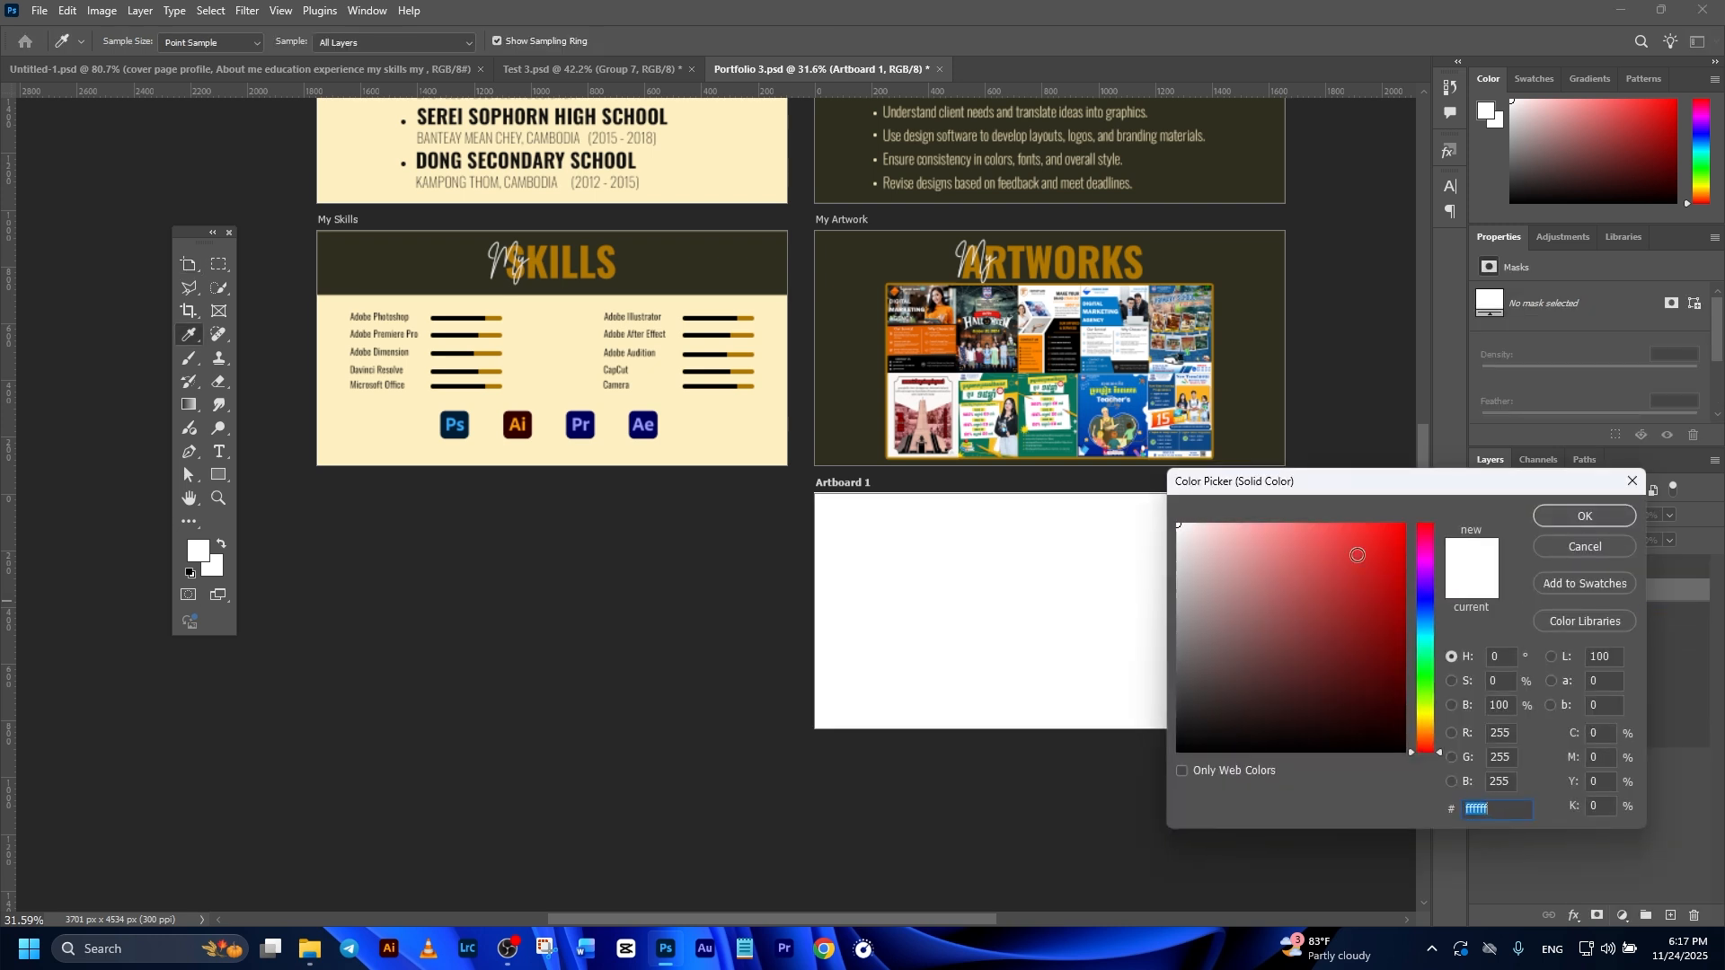
pyautogui.click(852, 336)
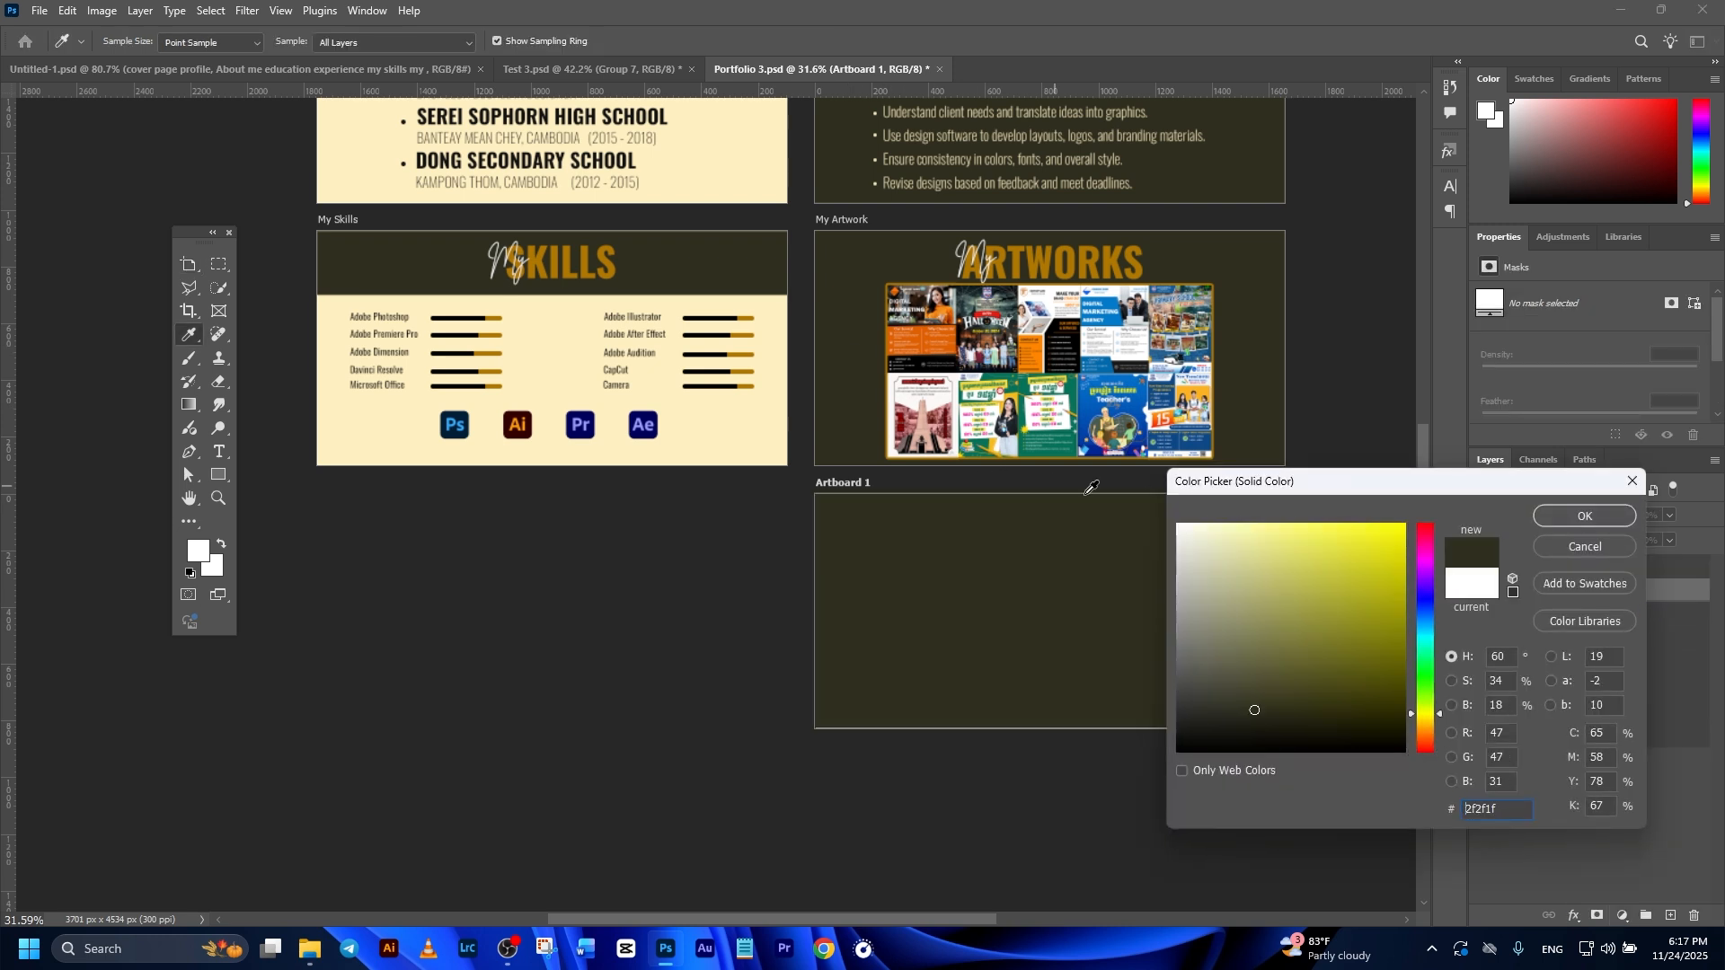
pyautogui.click(1584, 517)
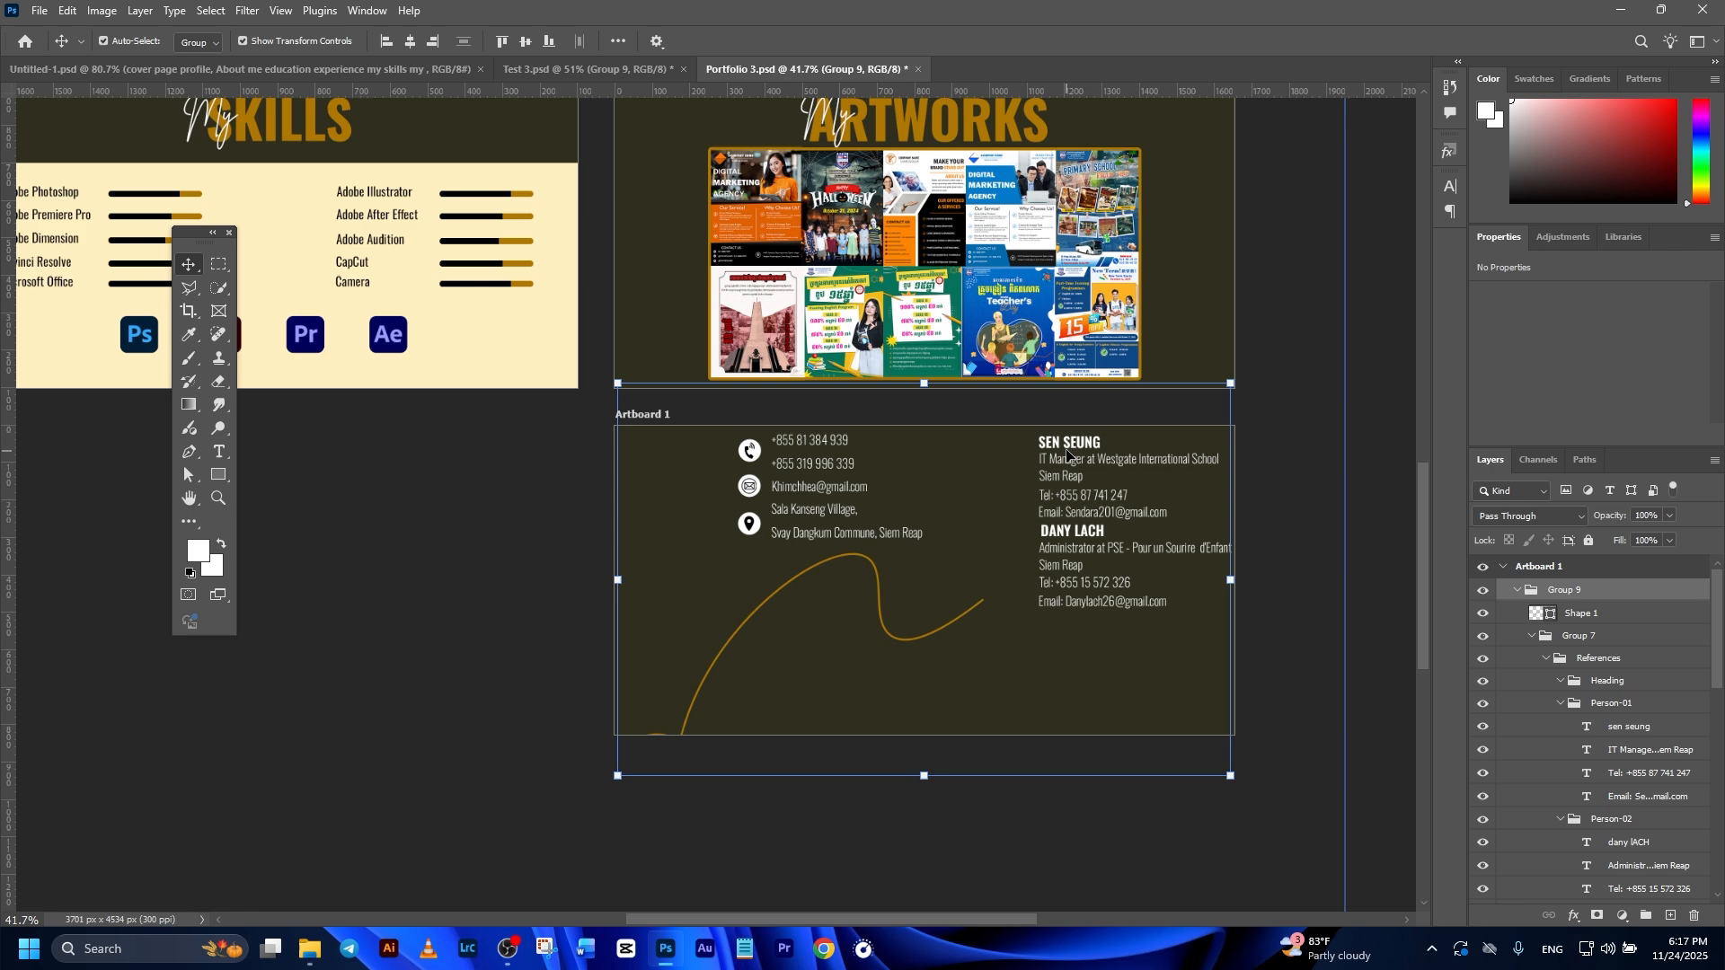
# Step: Place the group with the Contact for WORK details, REFERENCES entries and gold curved line on the new artboard below My Artwork
pyautogui.moveTo(1065, 455); pyautogui.dragTo(1016, 540)
pyautogui.moveTo(1564, 590); pyautogui.dragTo(1552, 570)
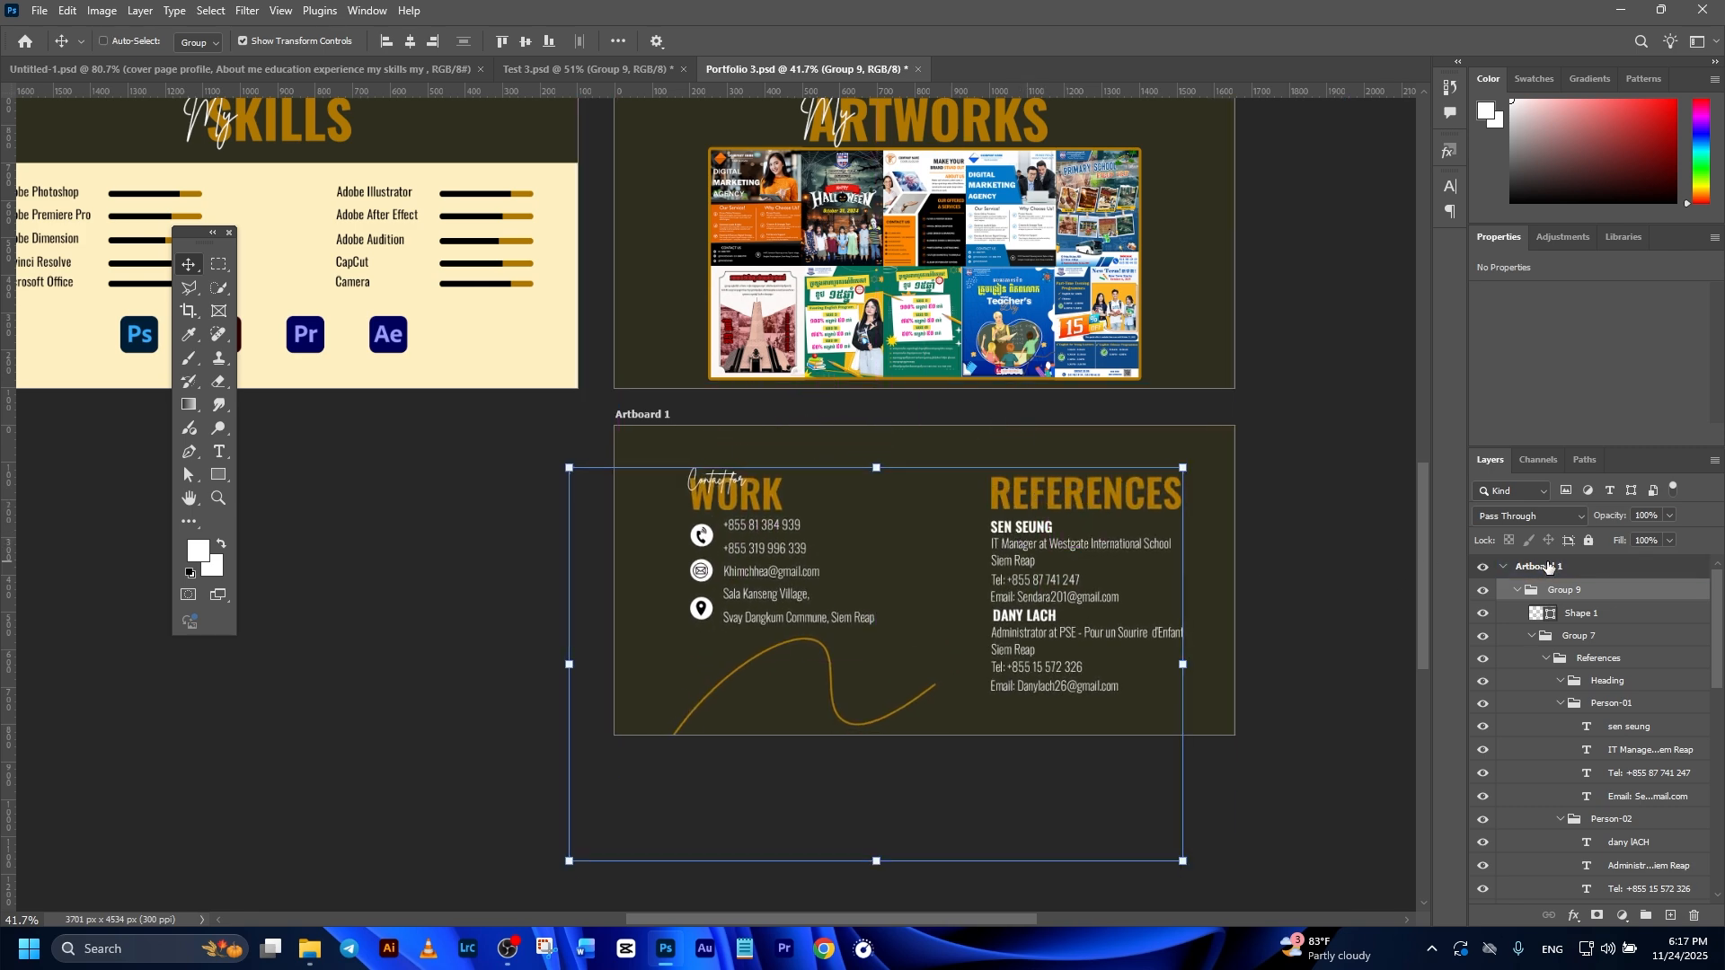
pyautogui.click(1551, 569)
pyautogui.click(1234, 824)
pyautogui.scroll(2, 1234, 824)
pyautogui.moveTo(1010, 424); pyautogui.dragTo(1009, 428)
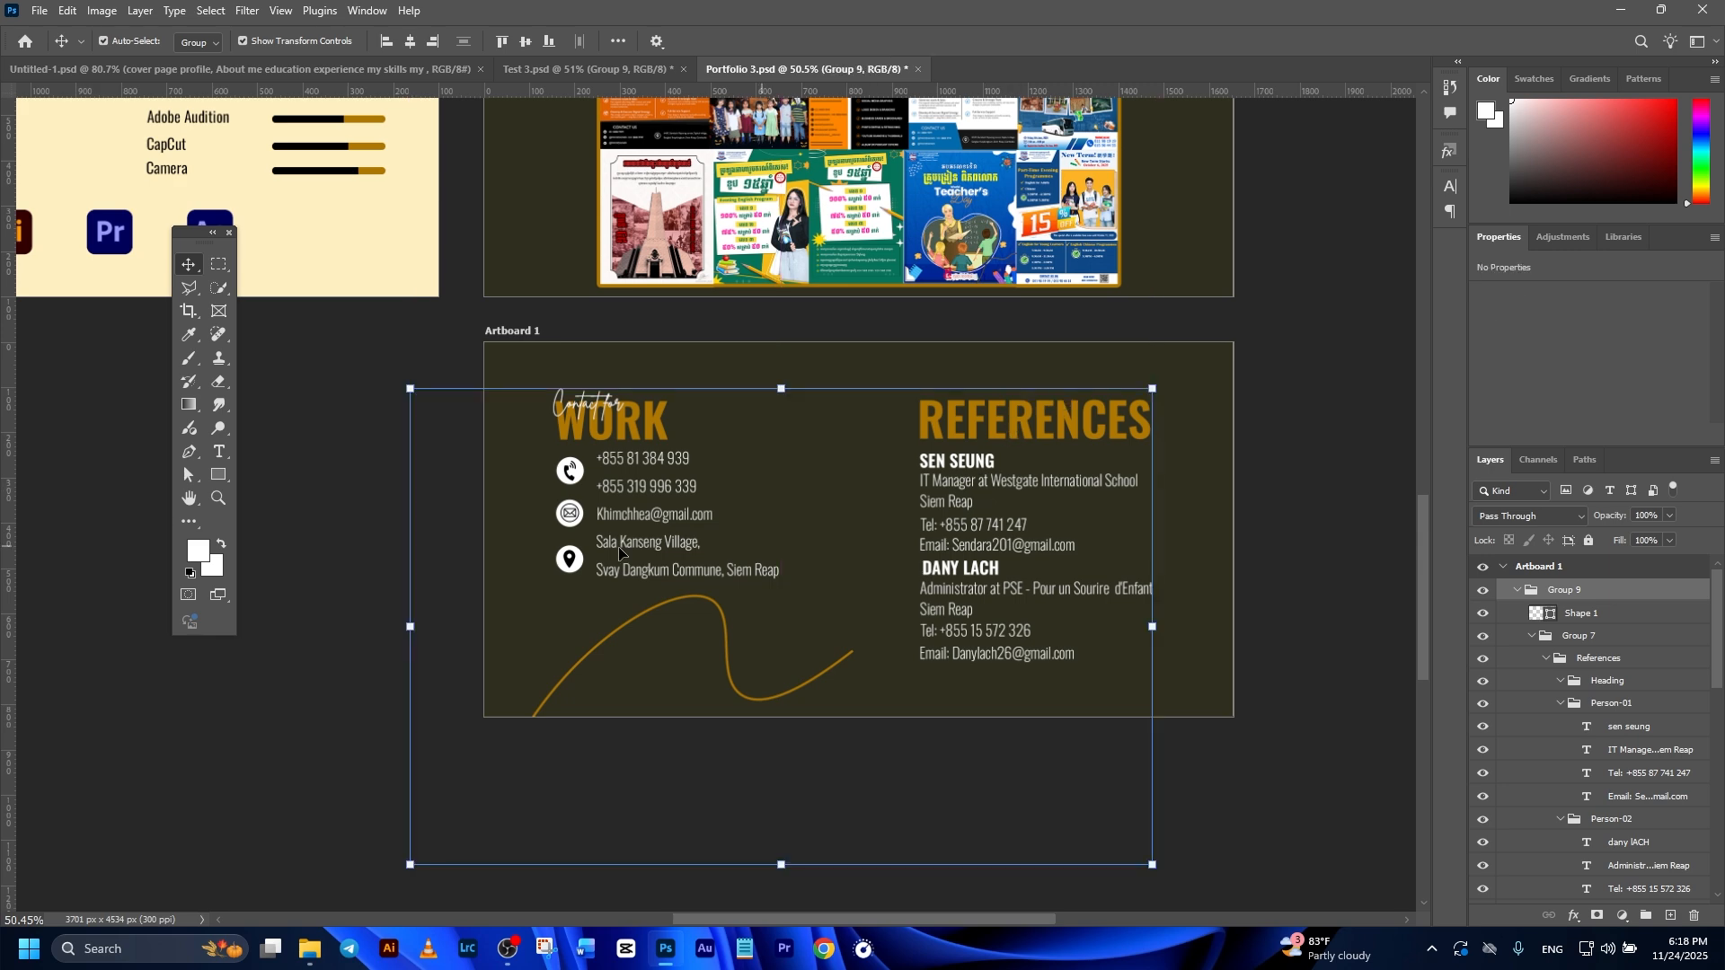
# Step: Examine the contact details, icons, reference entries and curved line on the new artboard up close
pyautogui.click(362, 469)
pyautogui.scroll(6, 556, 474)
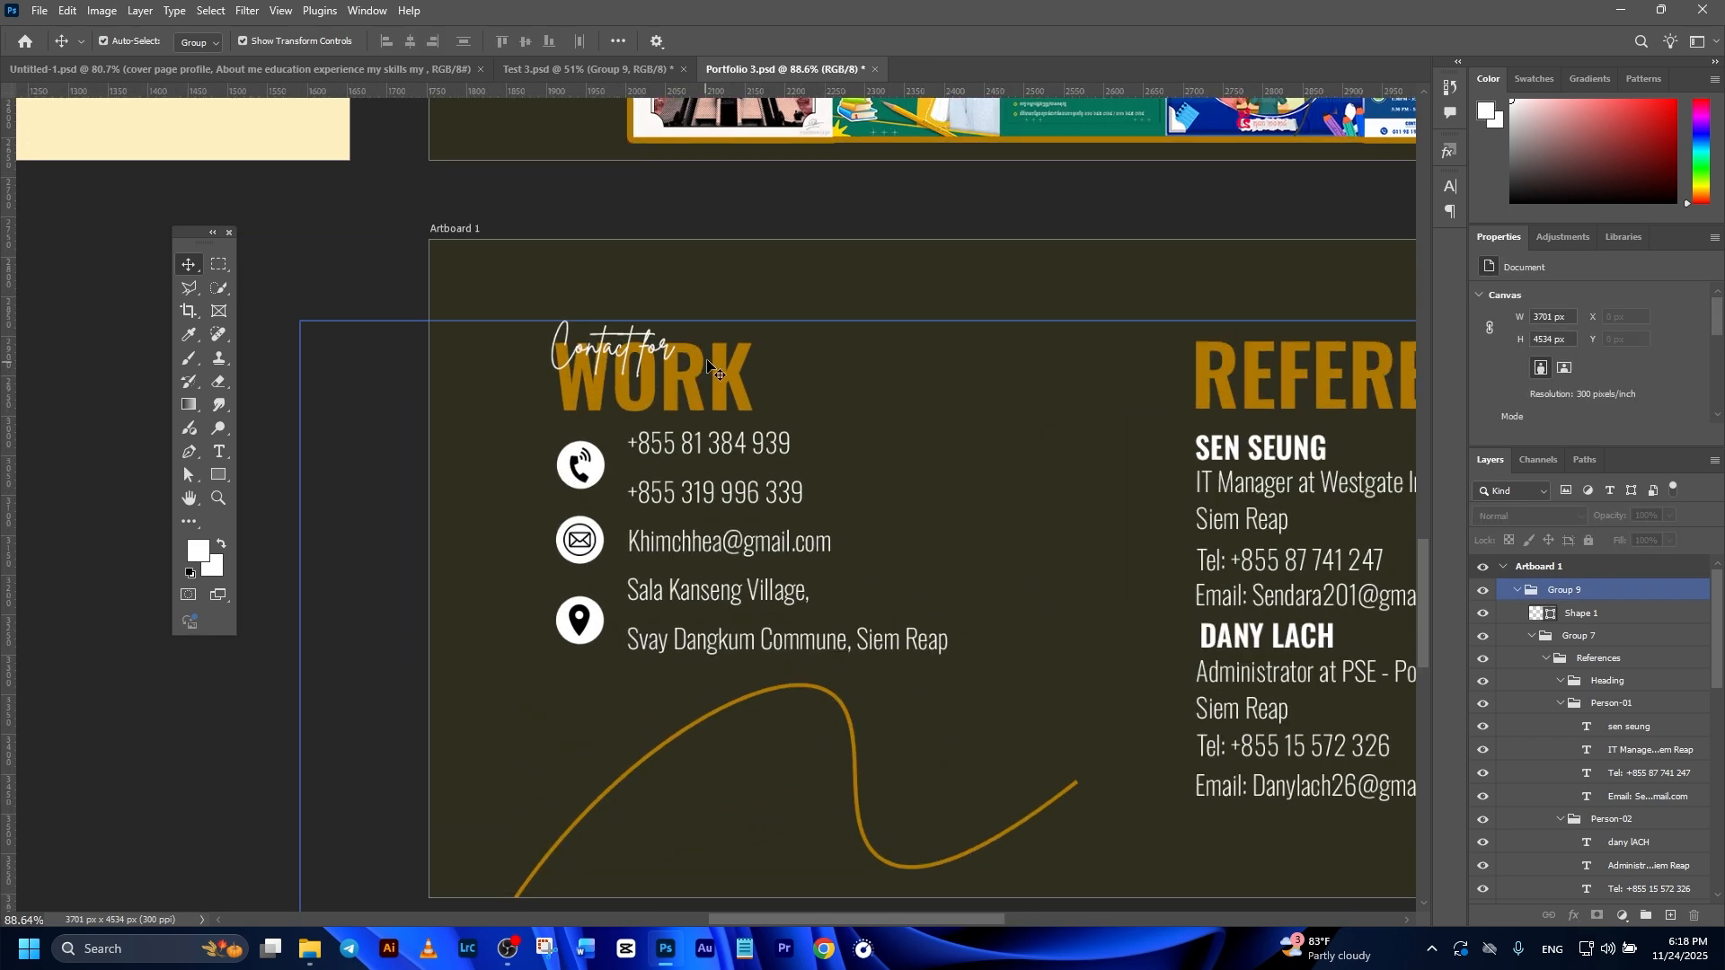
pyautogui.moveTo(1158, 435); pyautogui.dragTo(1018, 444)
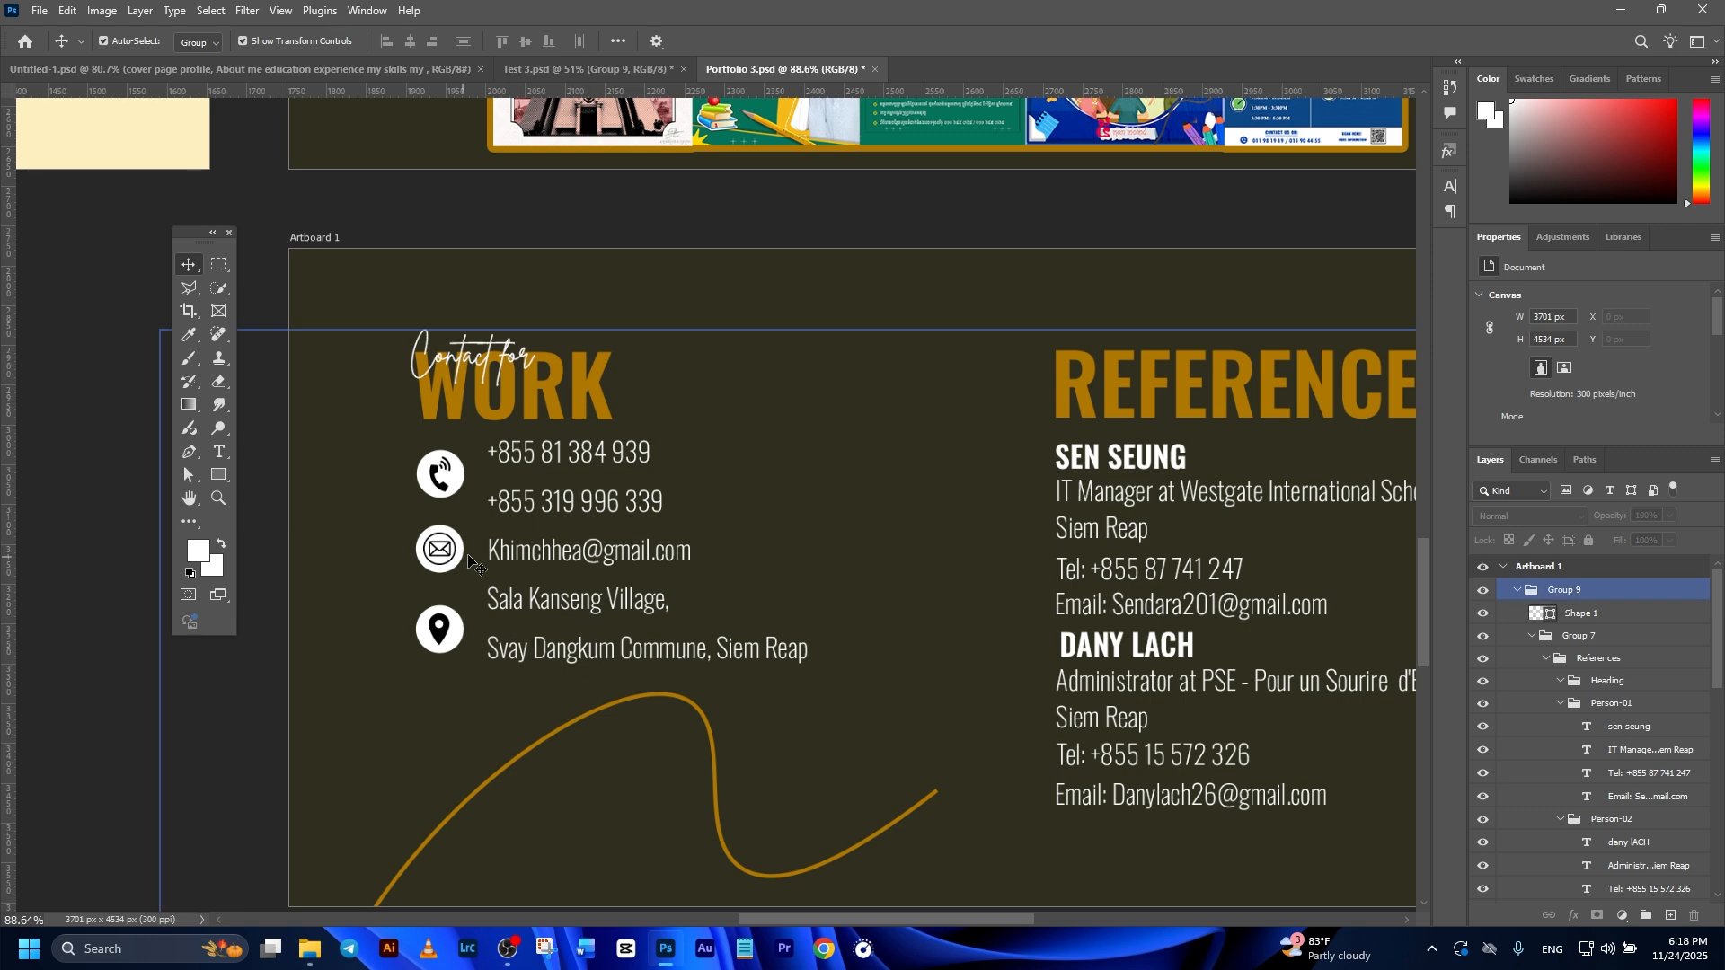
pyautogui.scroll(-1, 972, 557)
pyautogui.moveTo(1295, 594); pyautogui.dragTo(1008, 617)
pyautogui.scroll(-5, 999, 552)
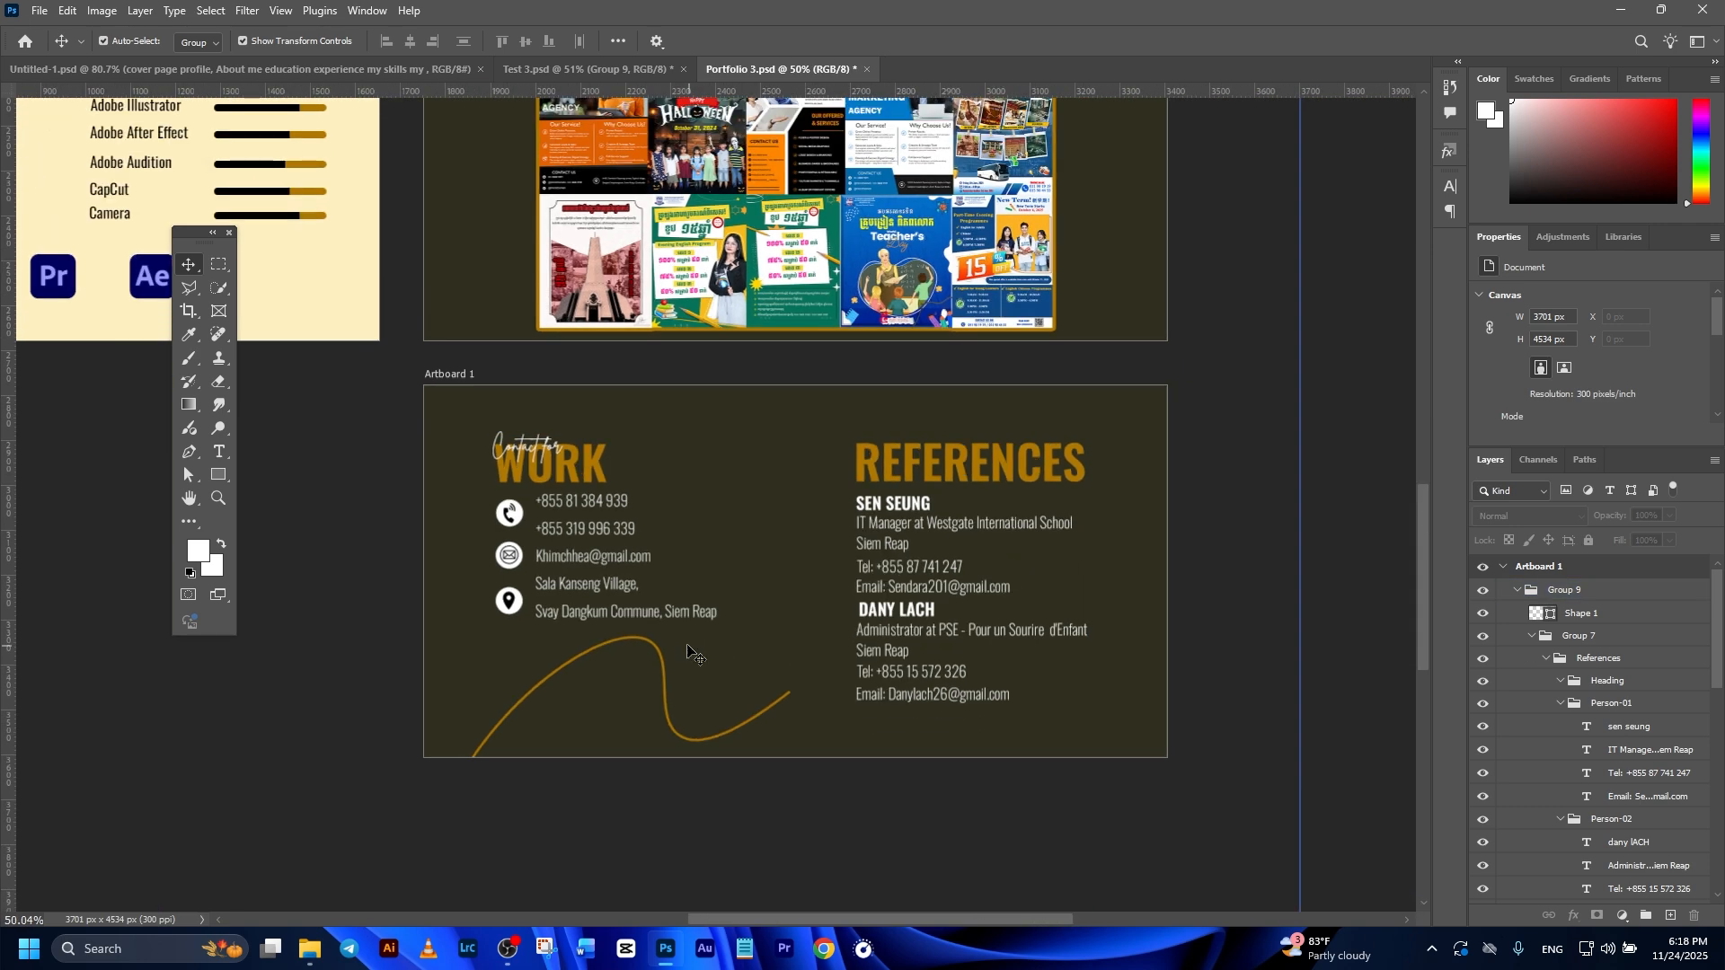
pyautogui.moveTo(695, 641); pyautogui.dragTo(837, 602)
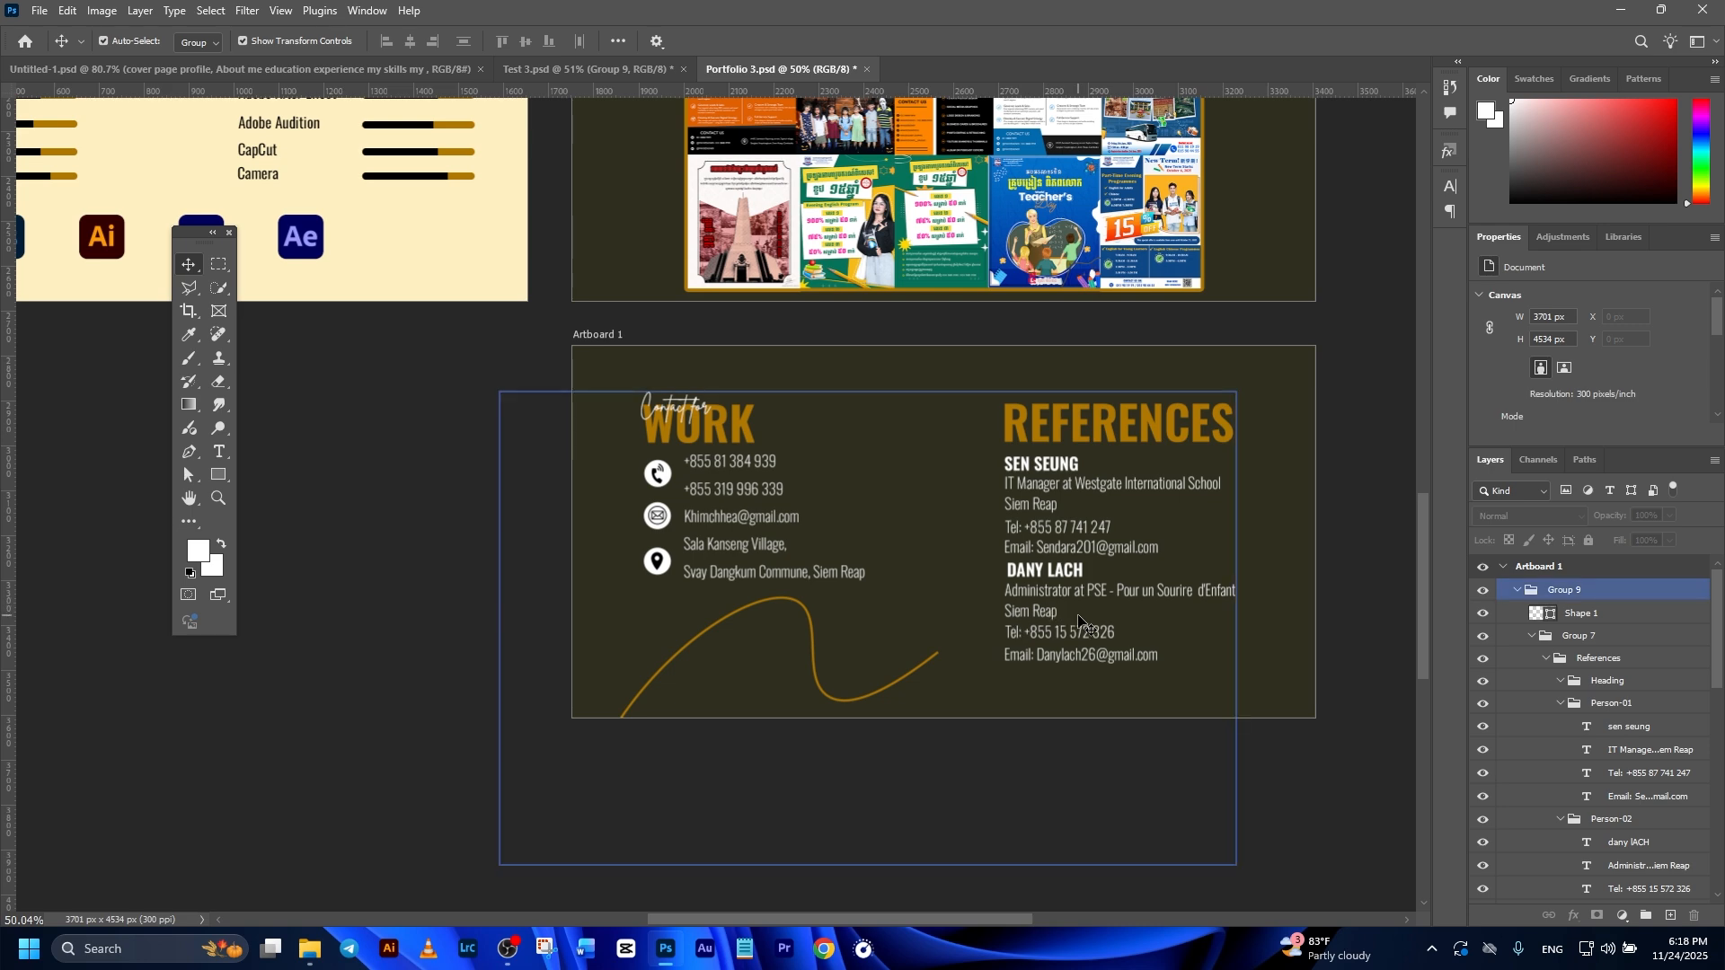
pyautogui.scroll(3, 898, 705)
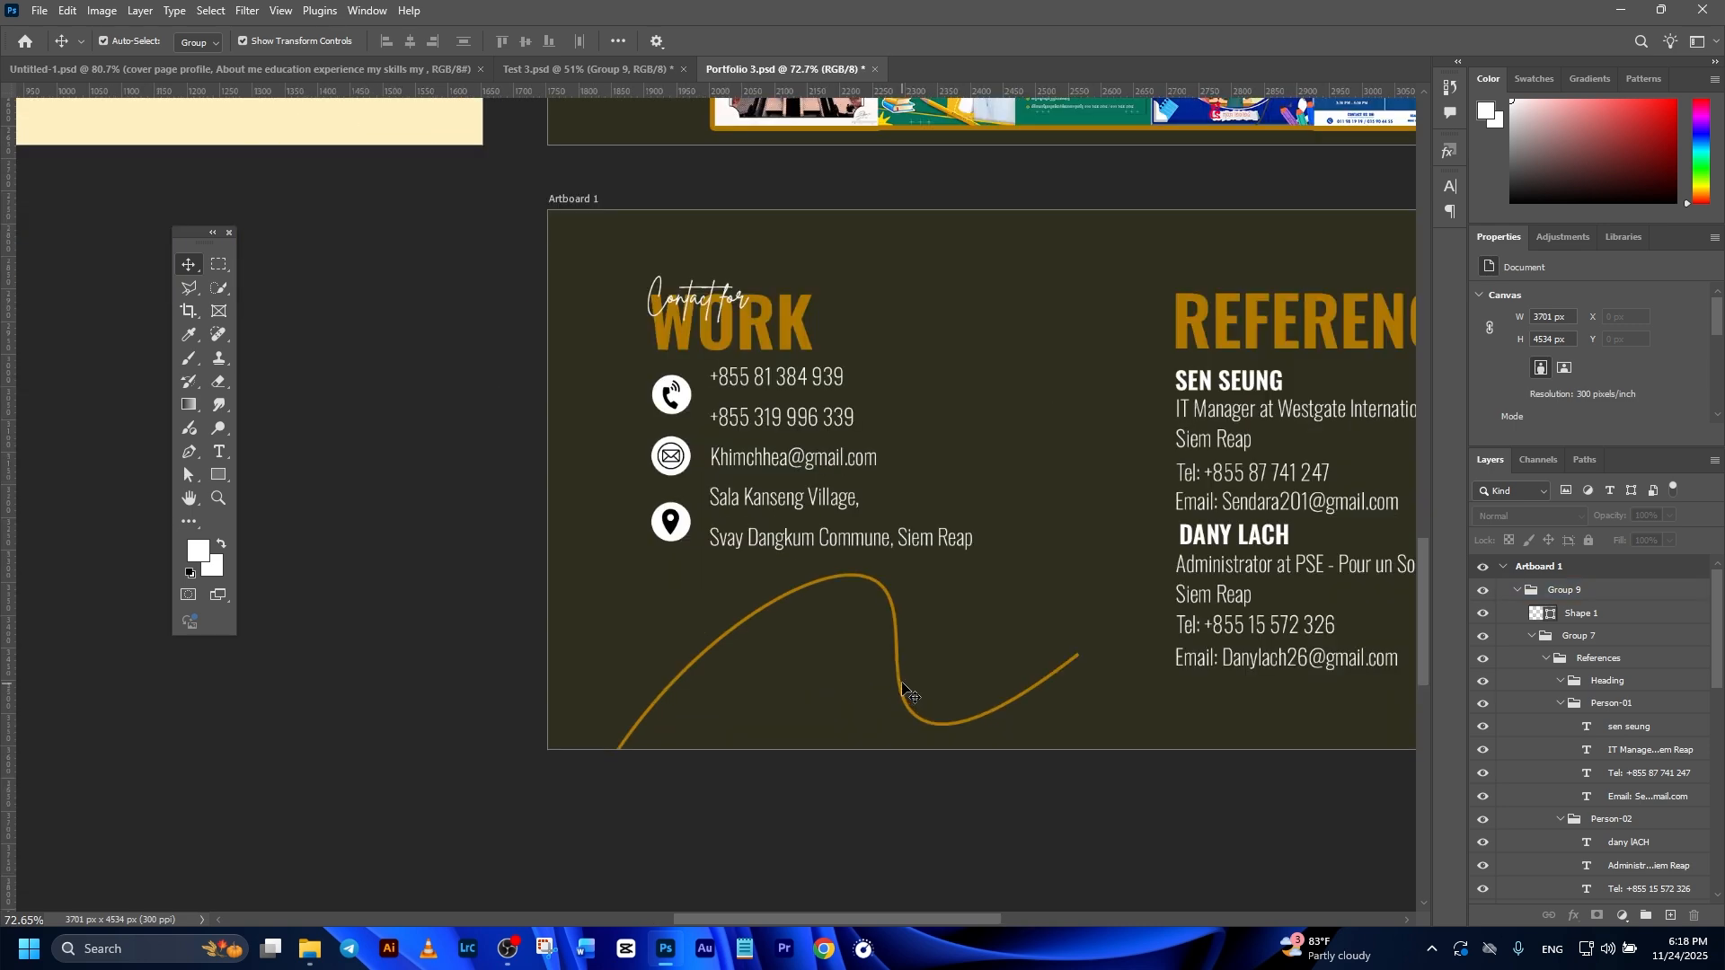
# Step: Name the new artboard Contact, collapse its layer contents and deselect everything
pyautogui.click(904, 668)
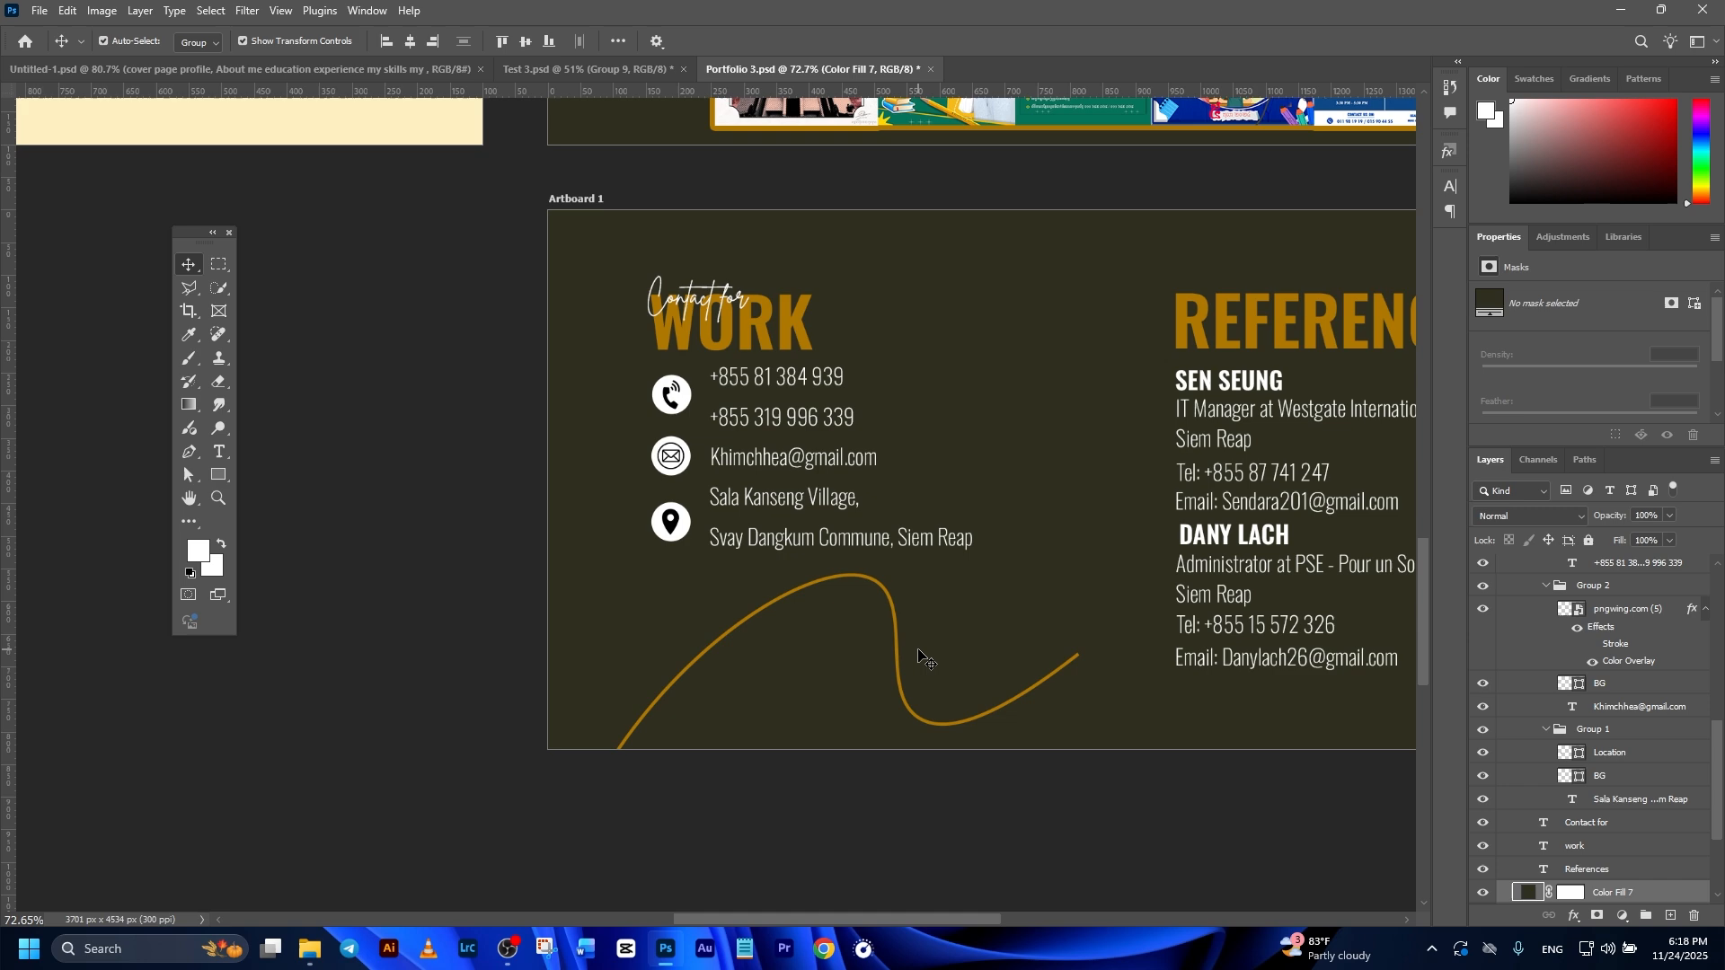
pyautogui.scroll(-5, 1213, 575)
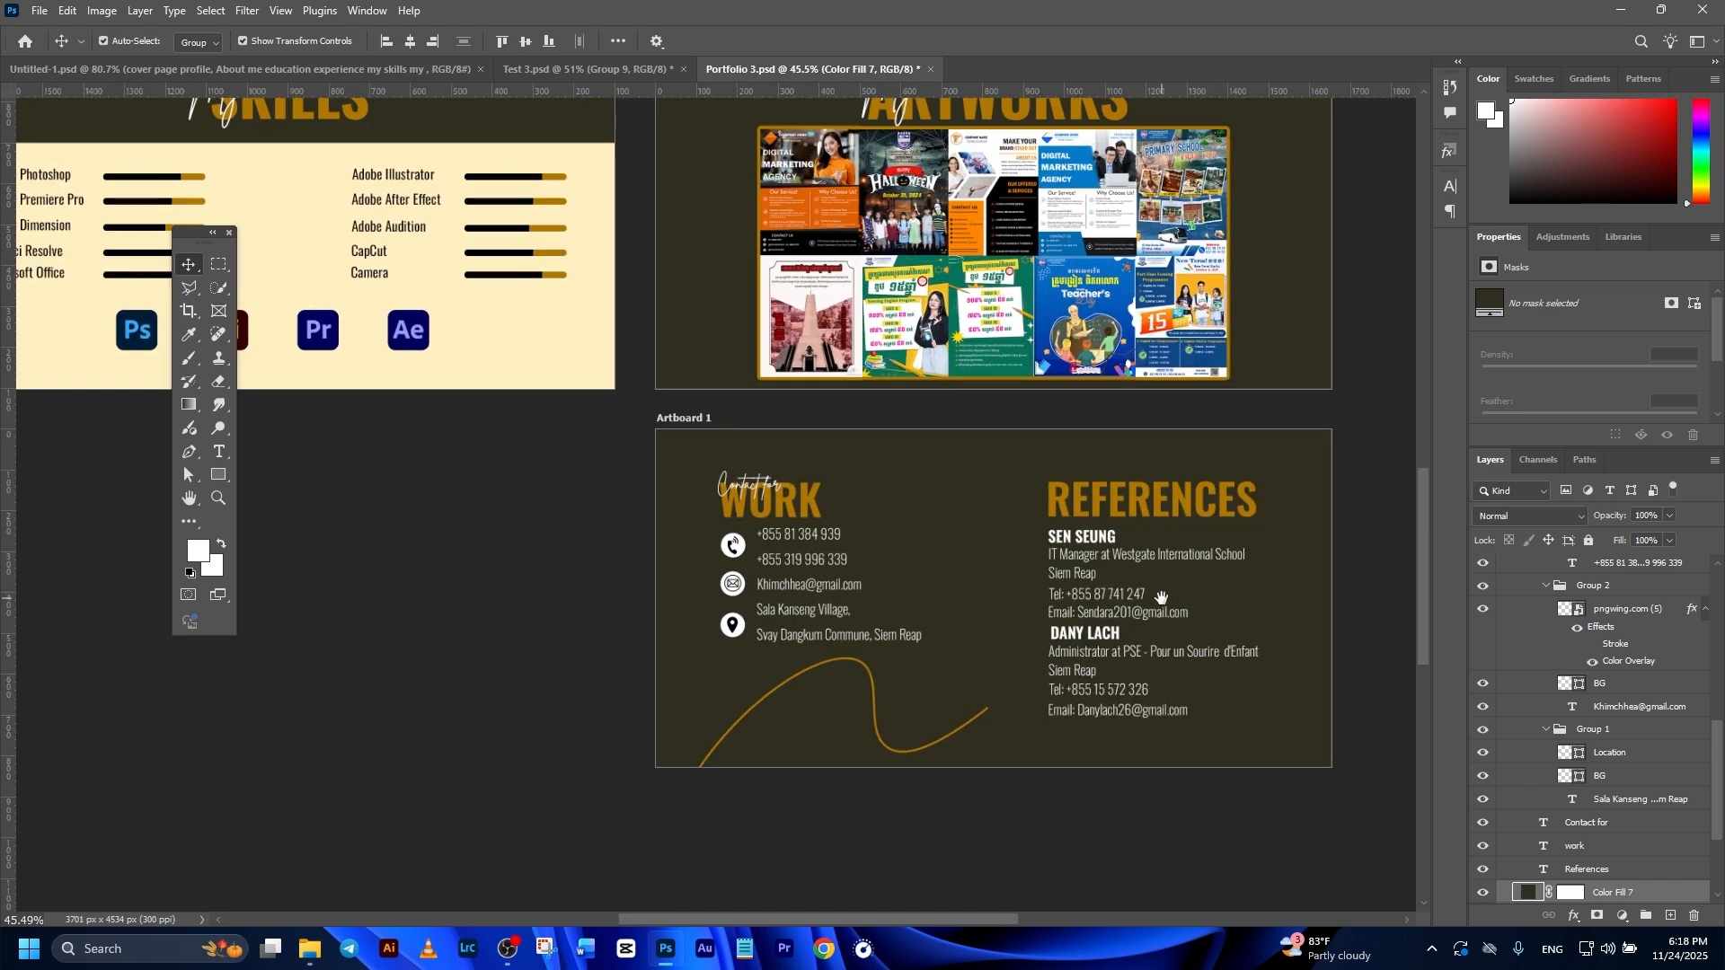
pyautogui.click(1267, 529)
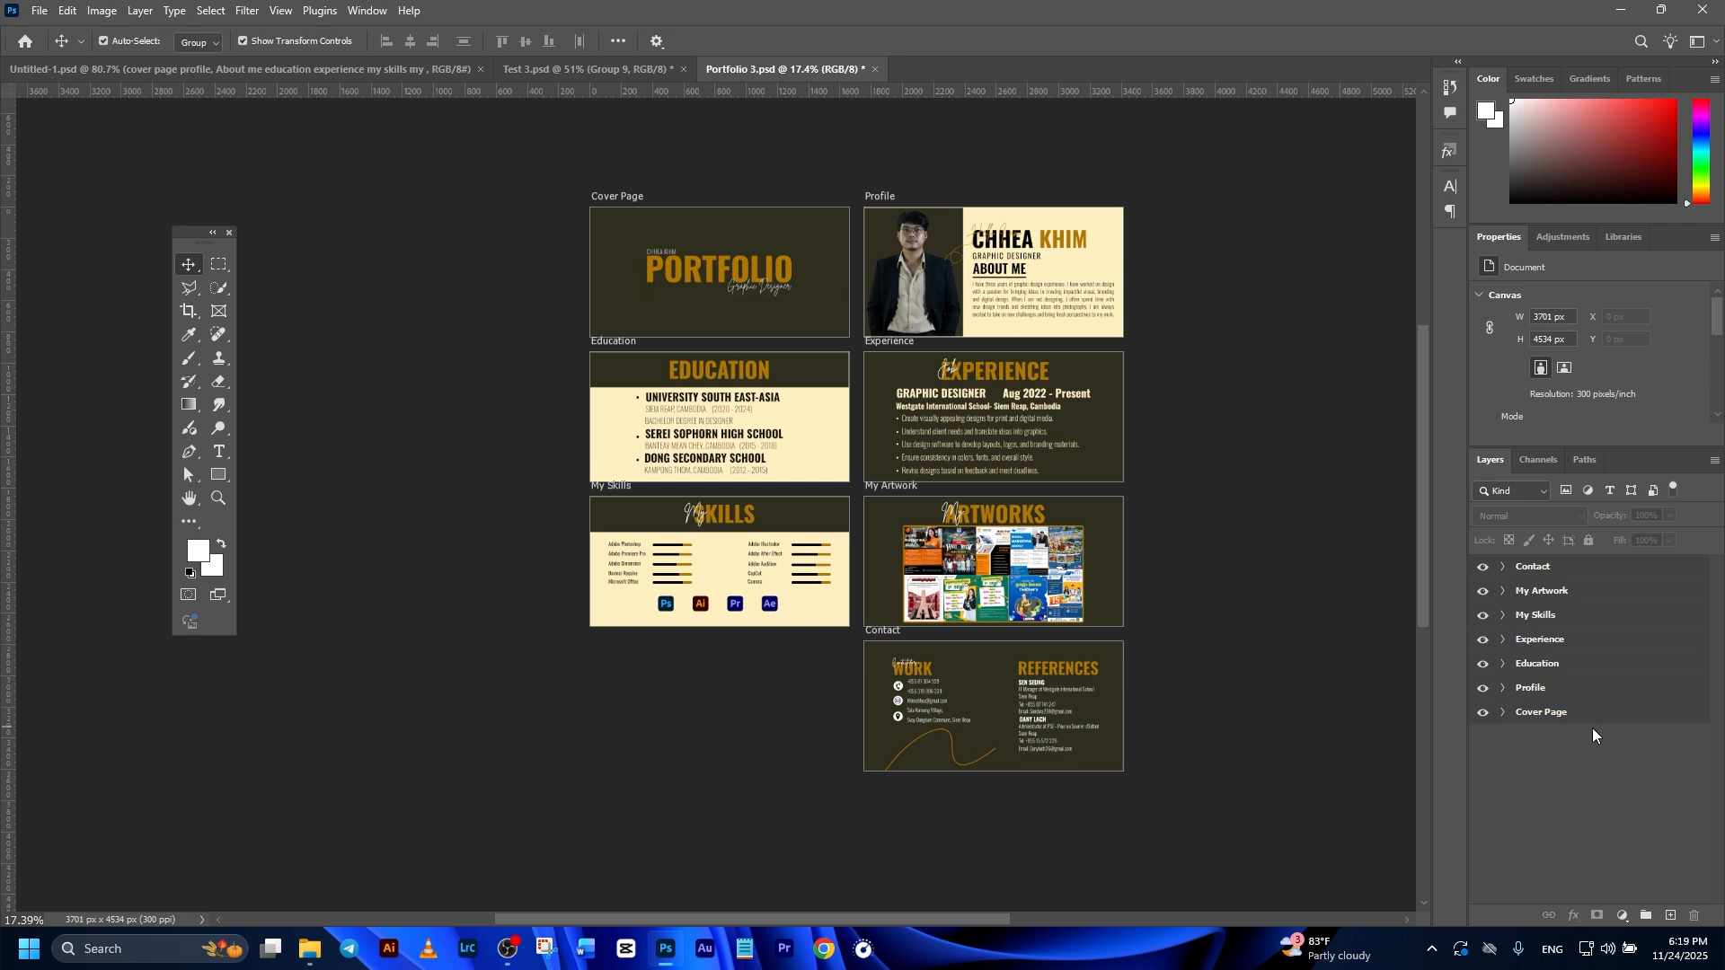
# Step: Select all seven artboards from Contact to Cover Page and open the Export As settings for them
pyautogui.click(1588, 663)
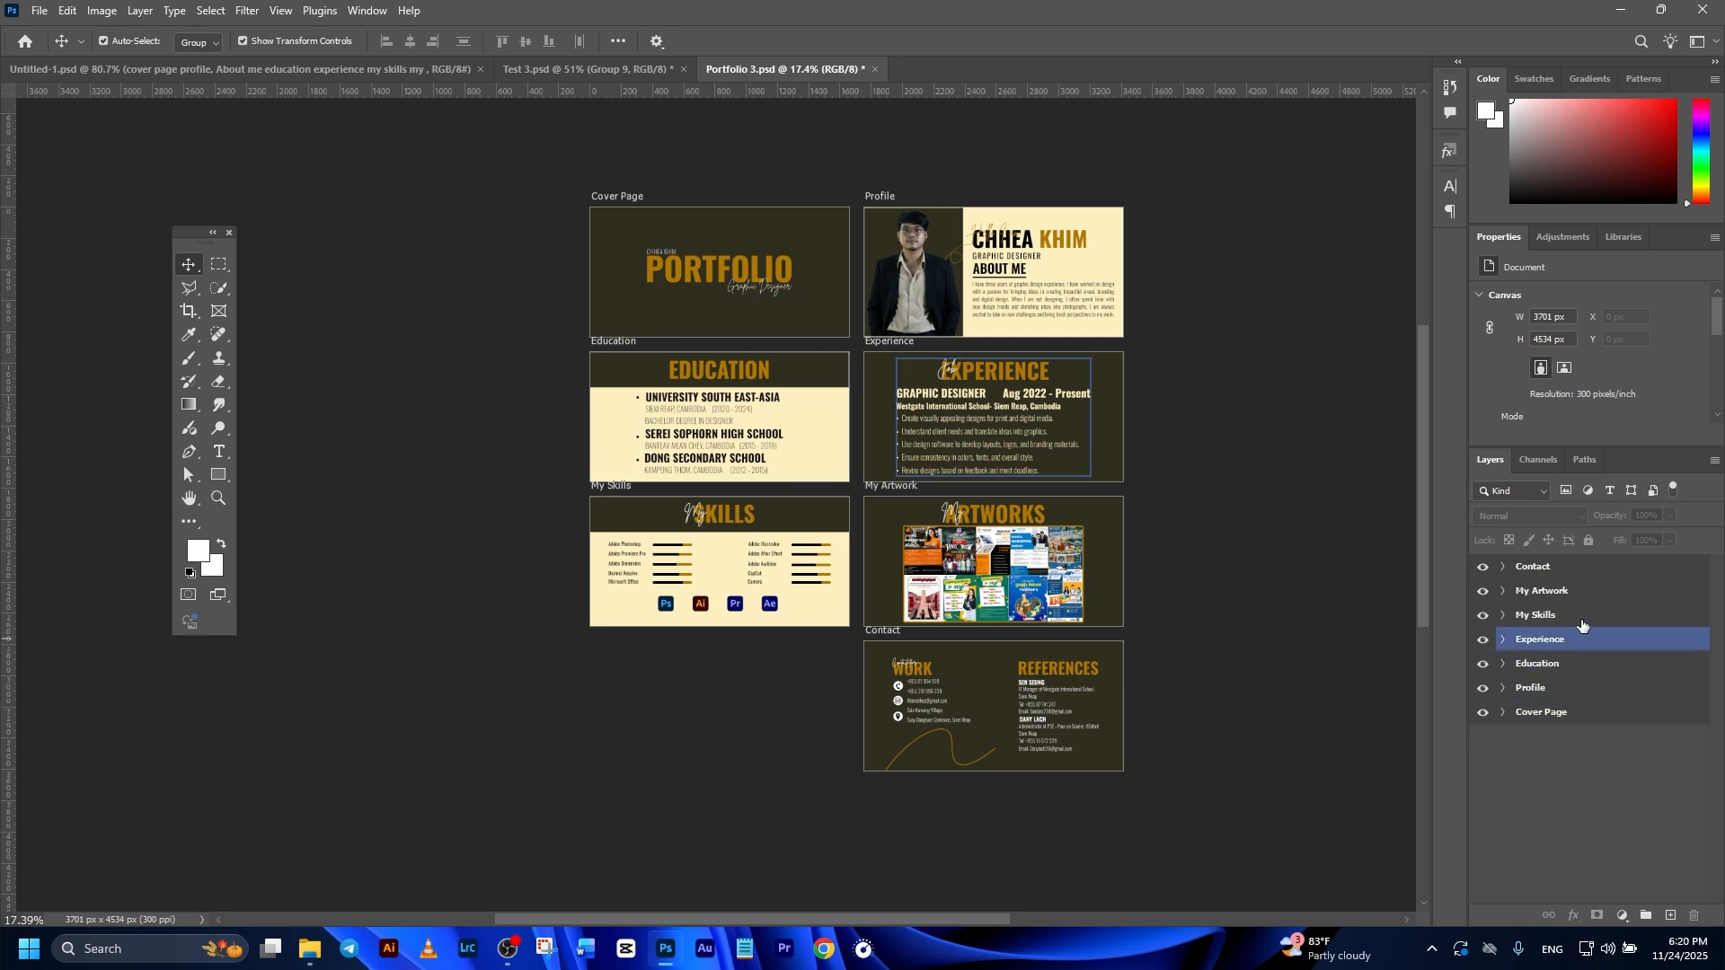
pyautogui.click(1582, 566)
pyautogui.click(1583, 568)
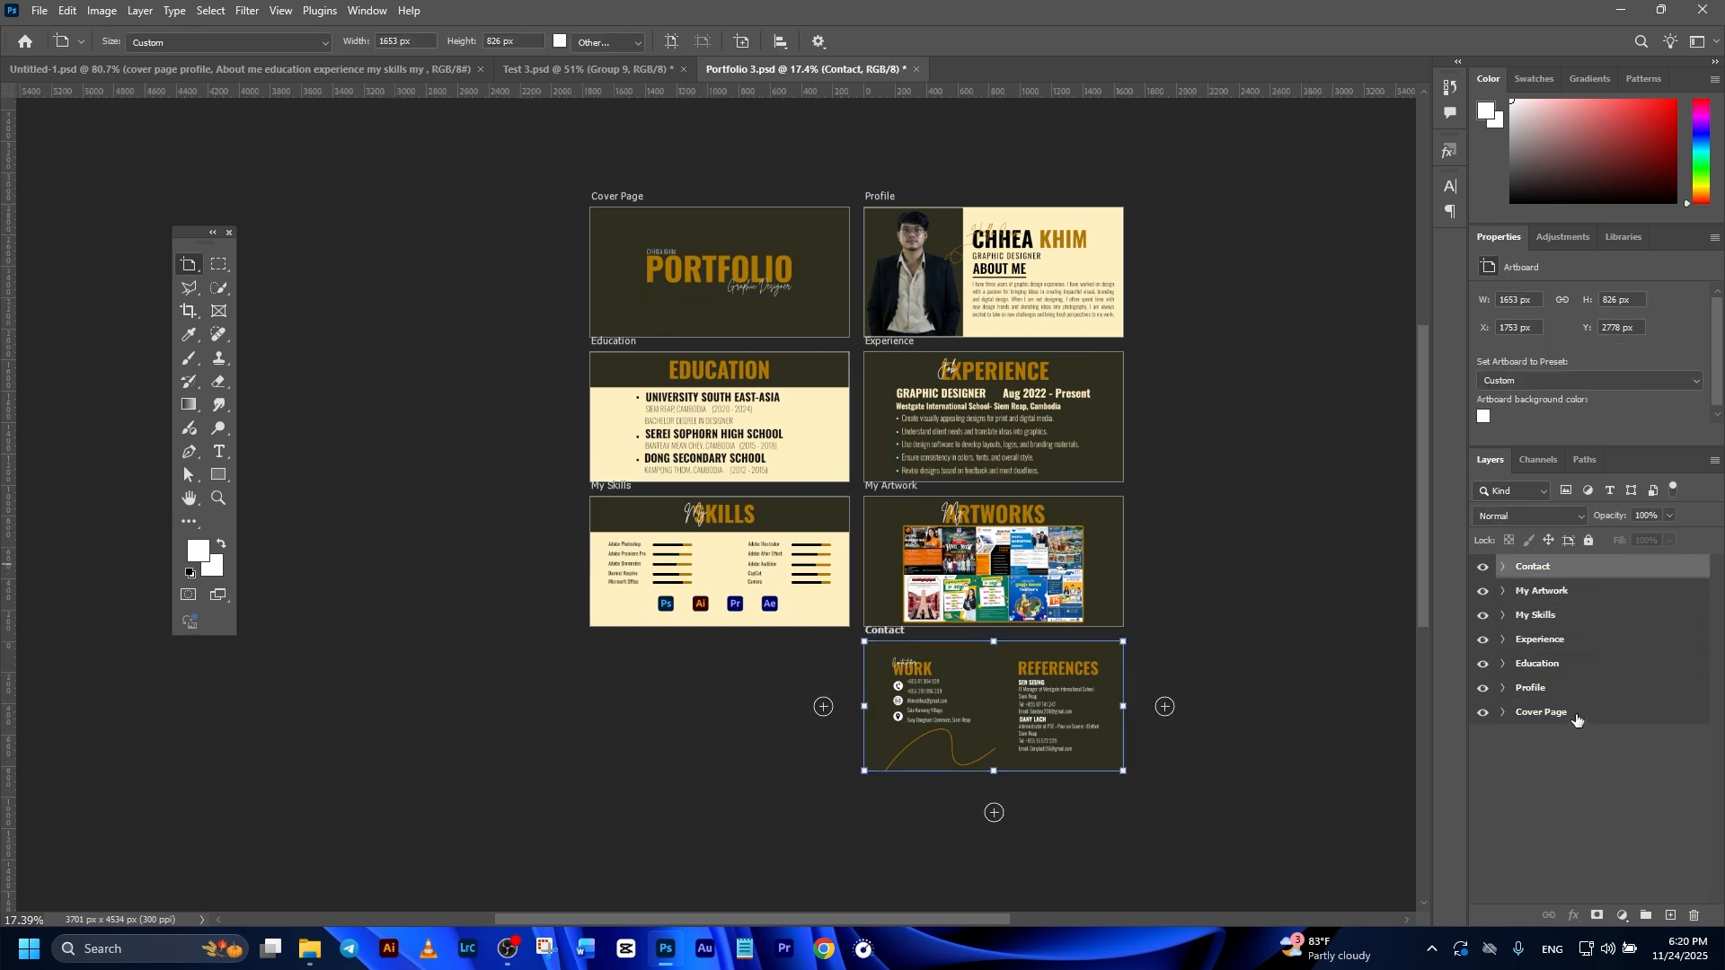
pyautogui.keyDown('shift'); pyautogui.click(1576, 713); pyautogui.keyUp('shift')
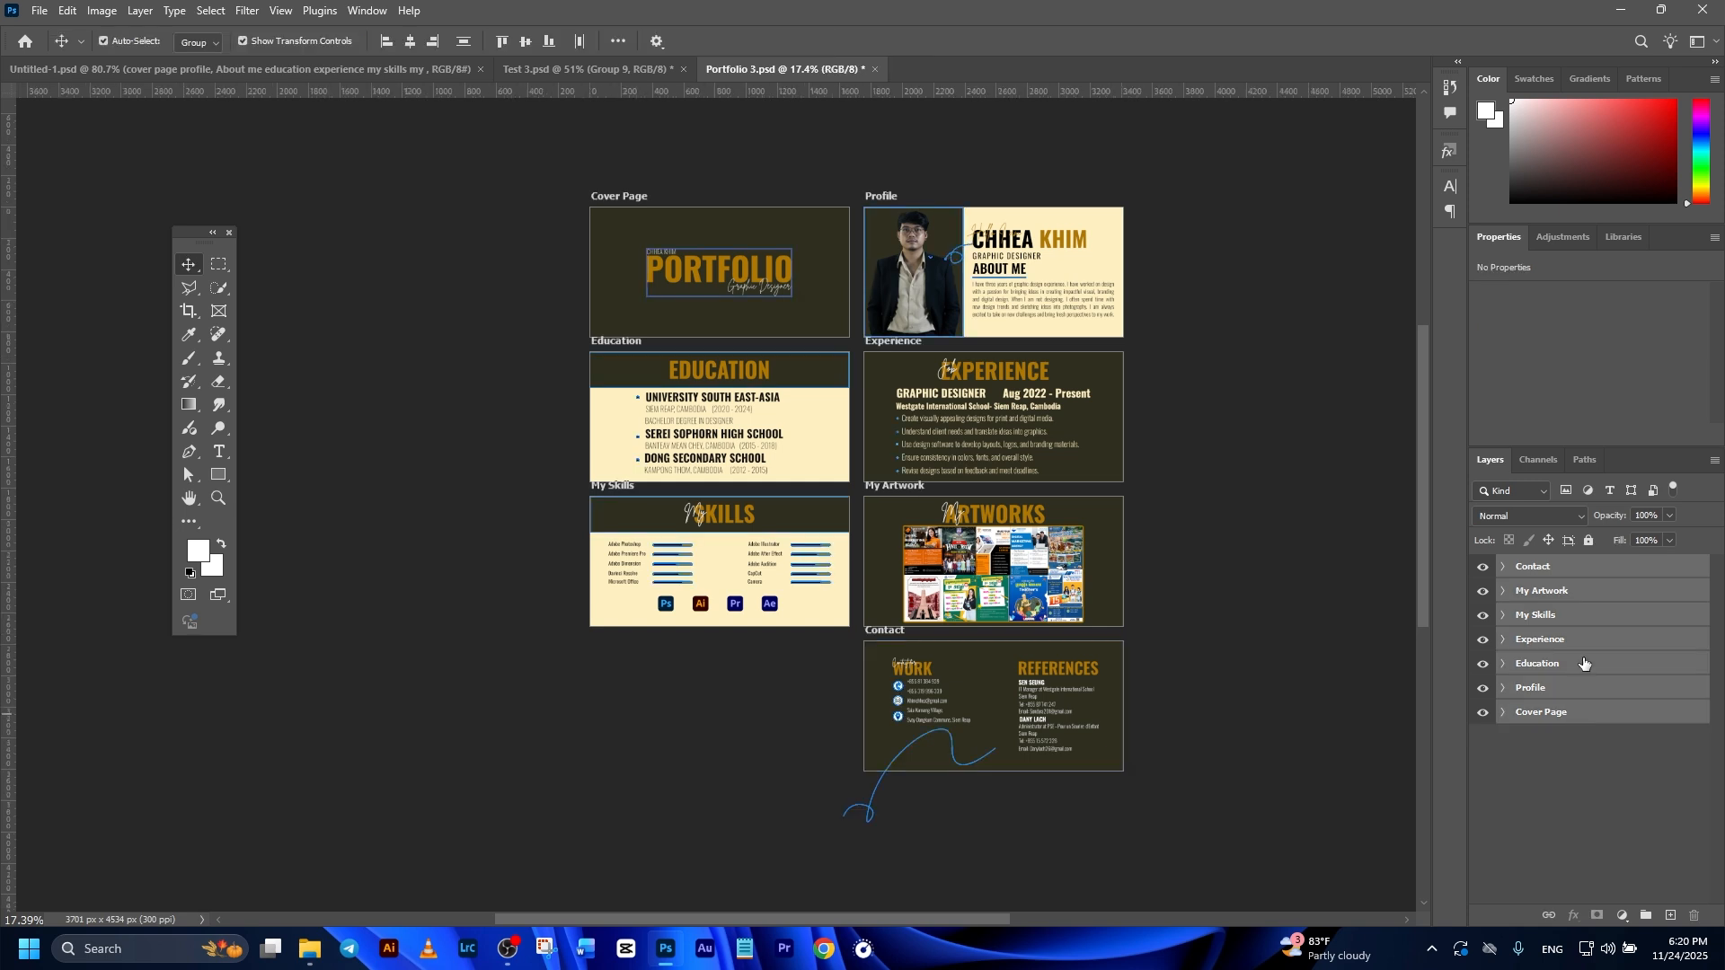
pyautogui.rightClick(1559, 638)
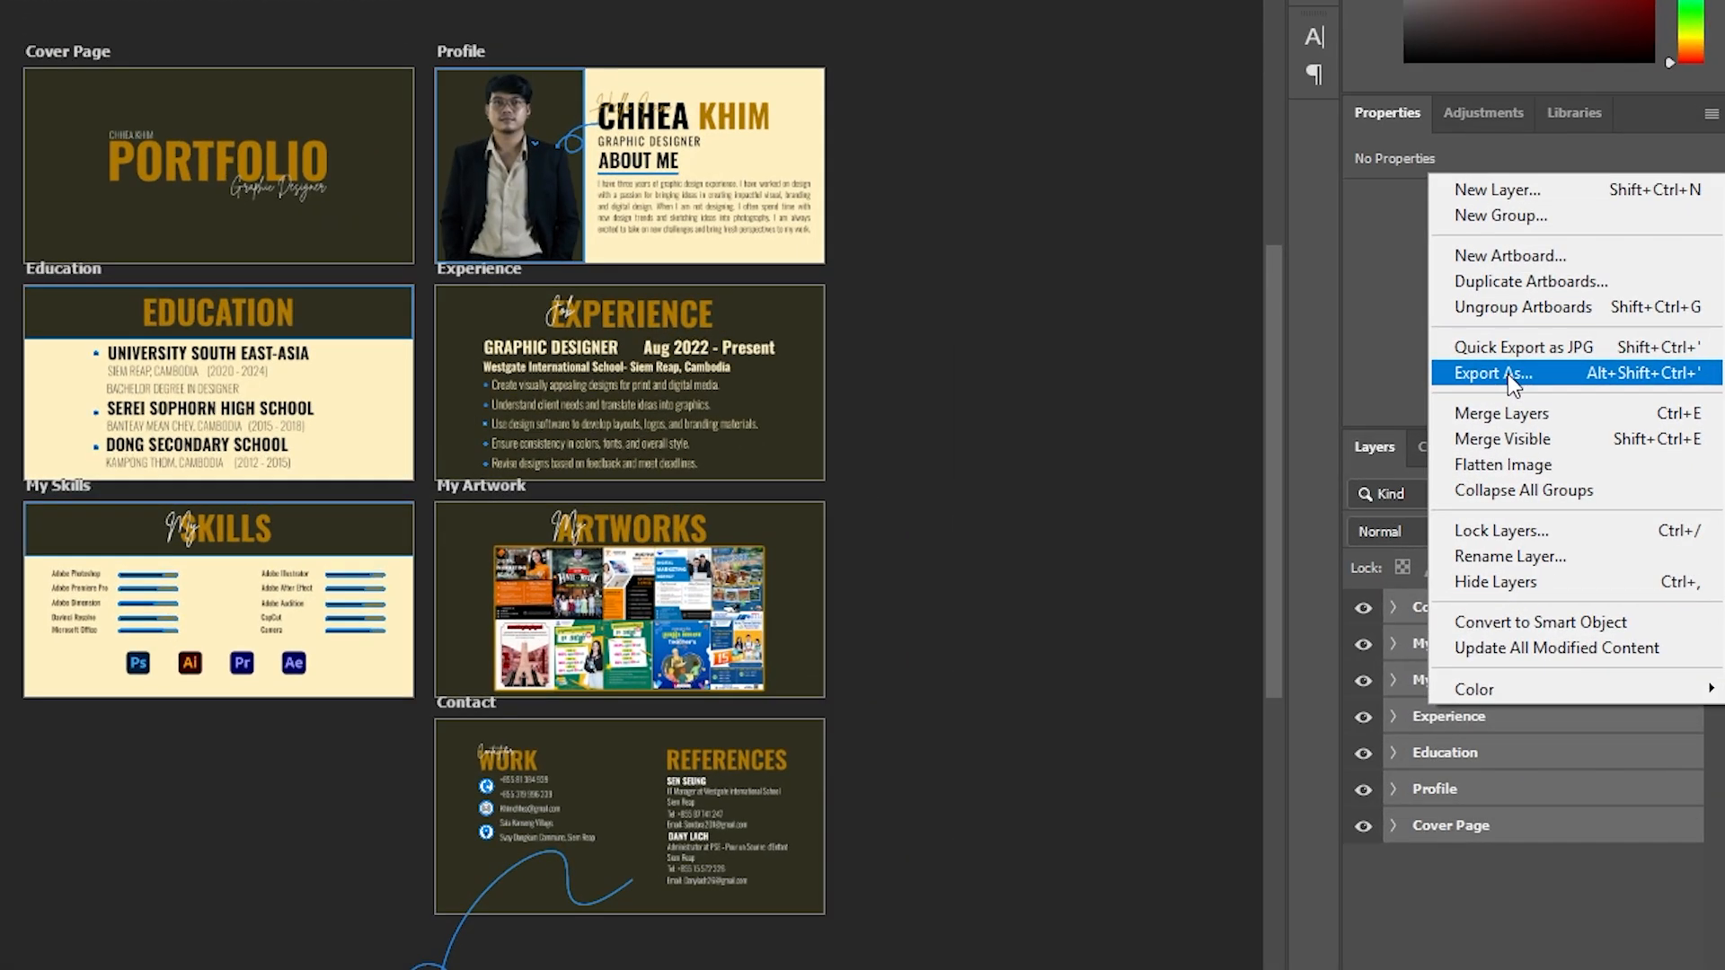
pyautogui.click(1579, 411)
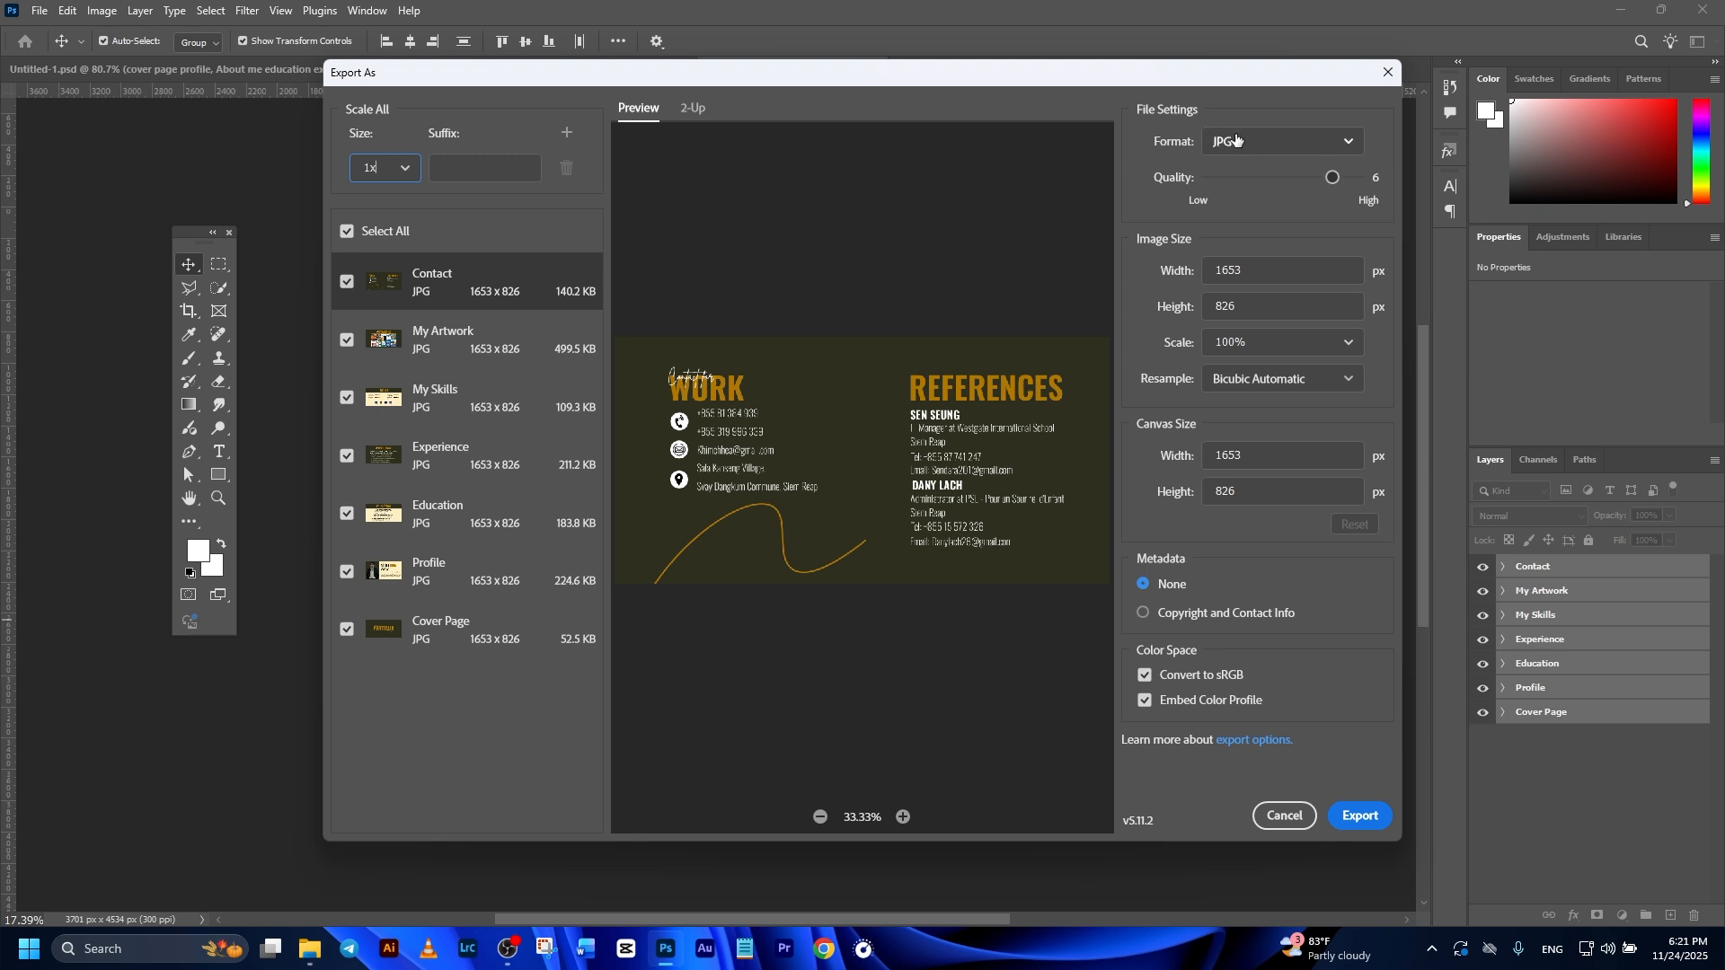
# Step: Choose JPG as the file format for all artboards at 1x size and start the export
pyautogui.click(1279, 143)
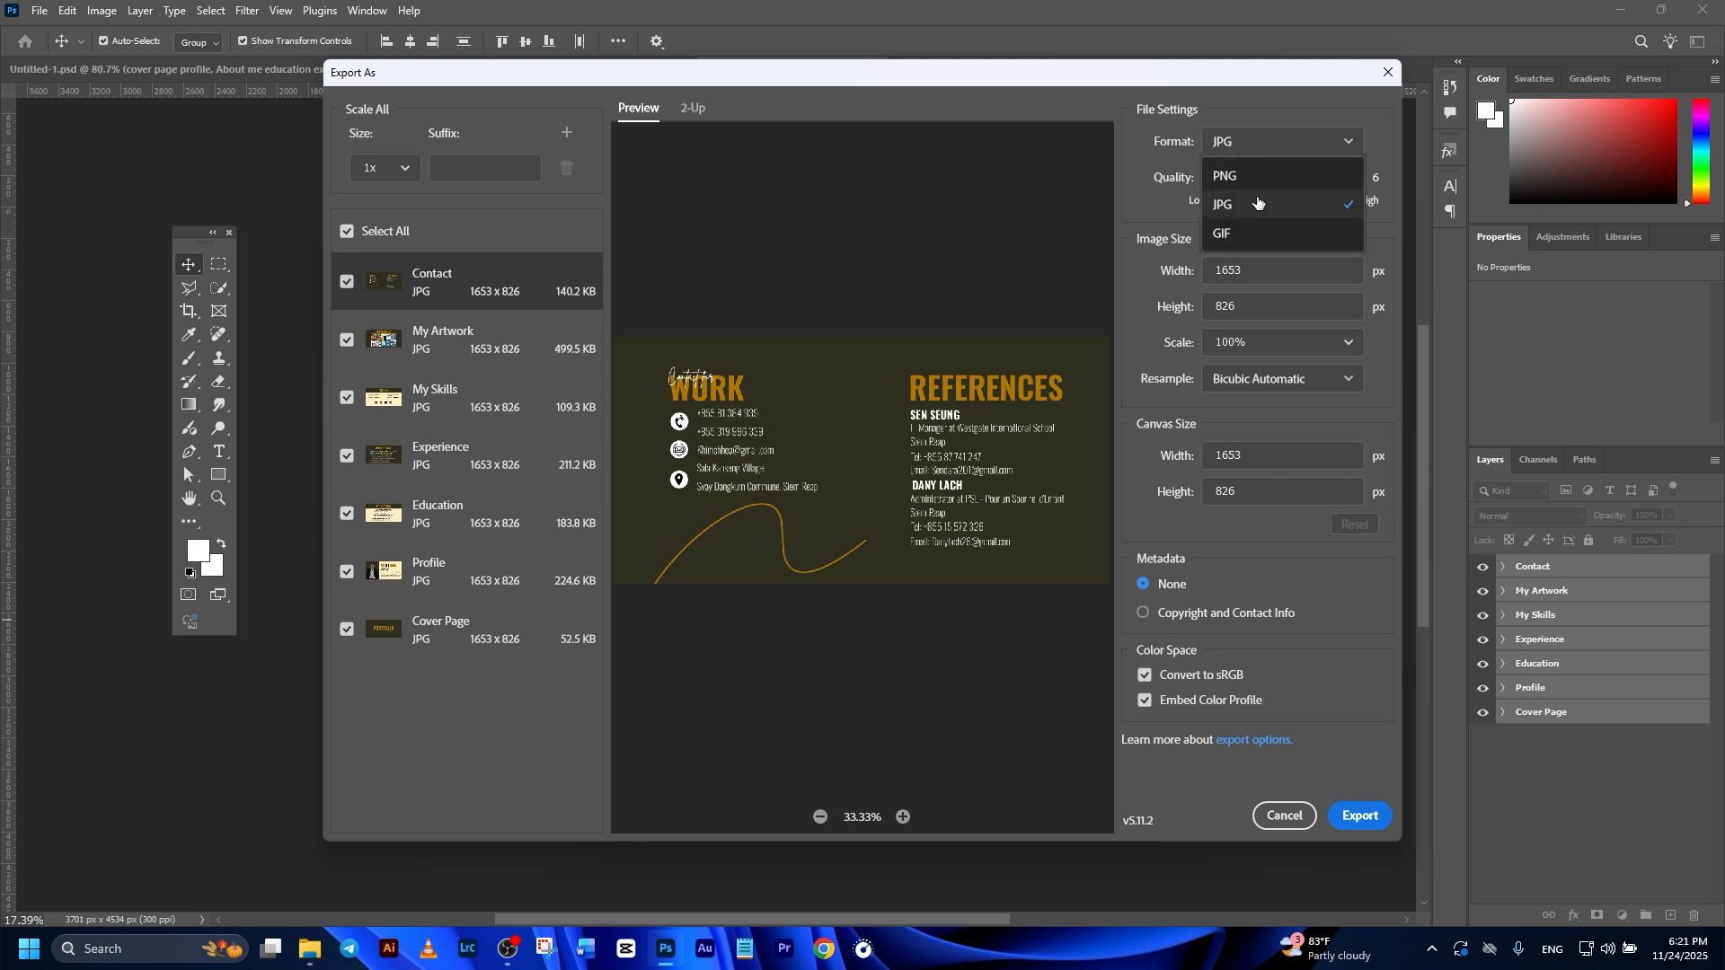
pyautogui.click(1256, 200)
pyautogui.click(1265, 134)
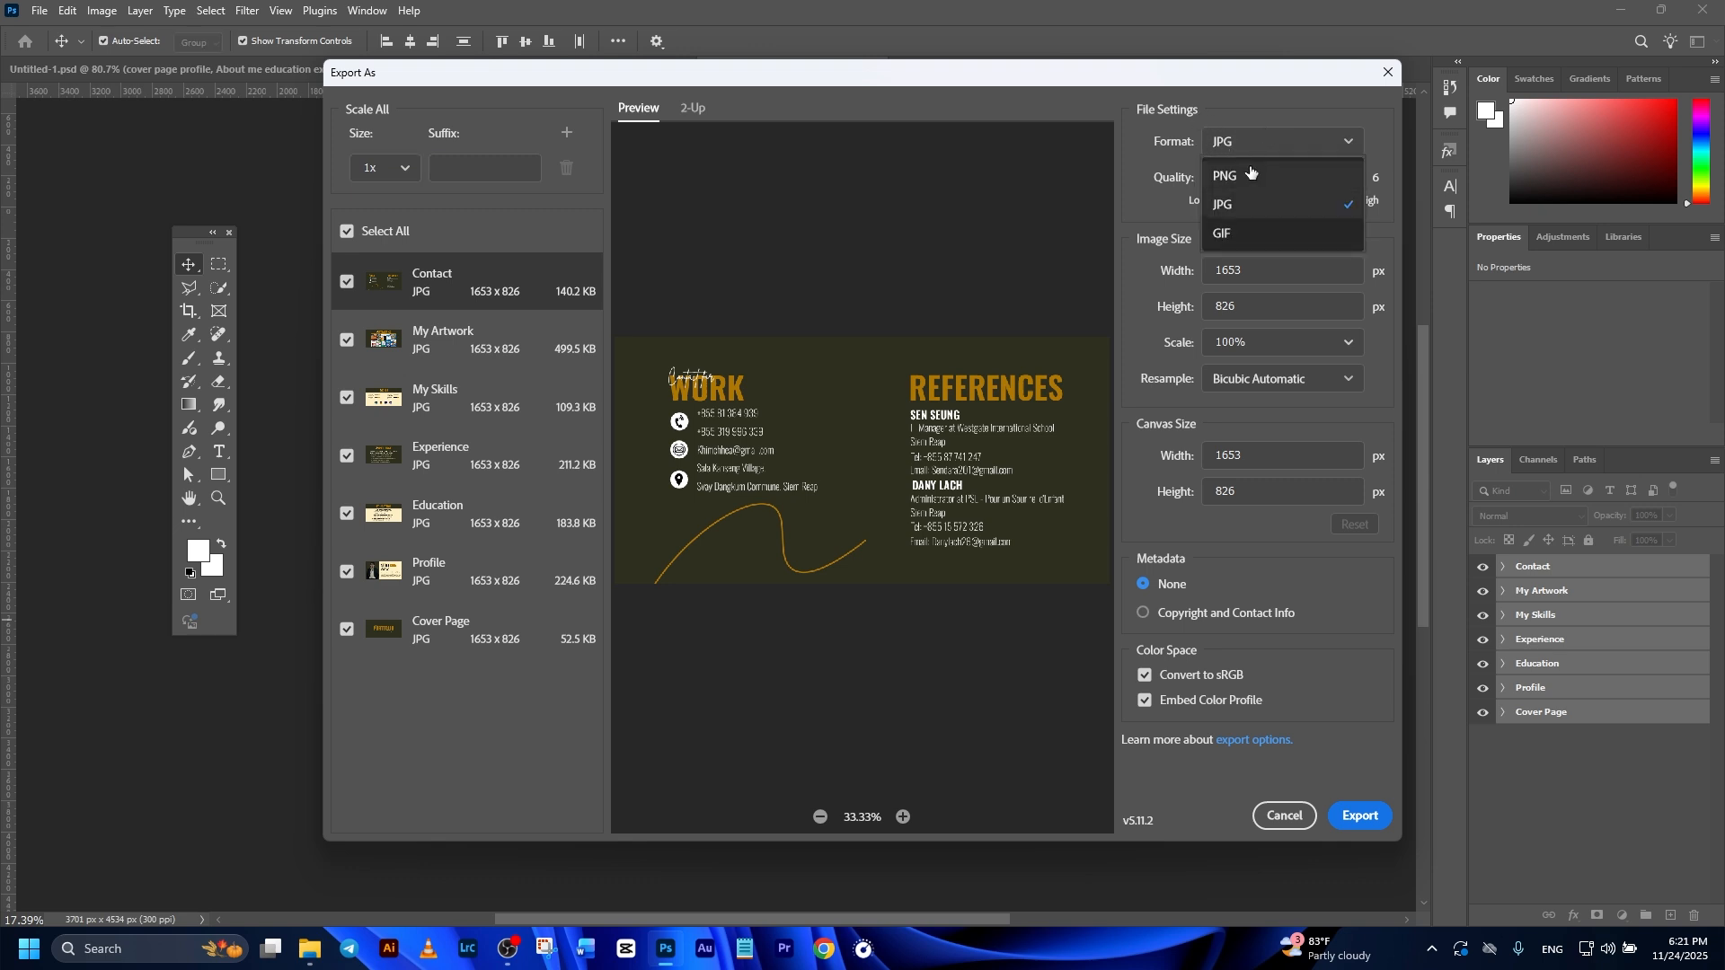
pyautogui.click(1285, 143)
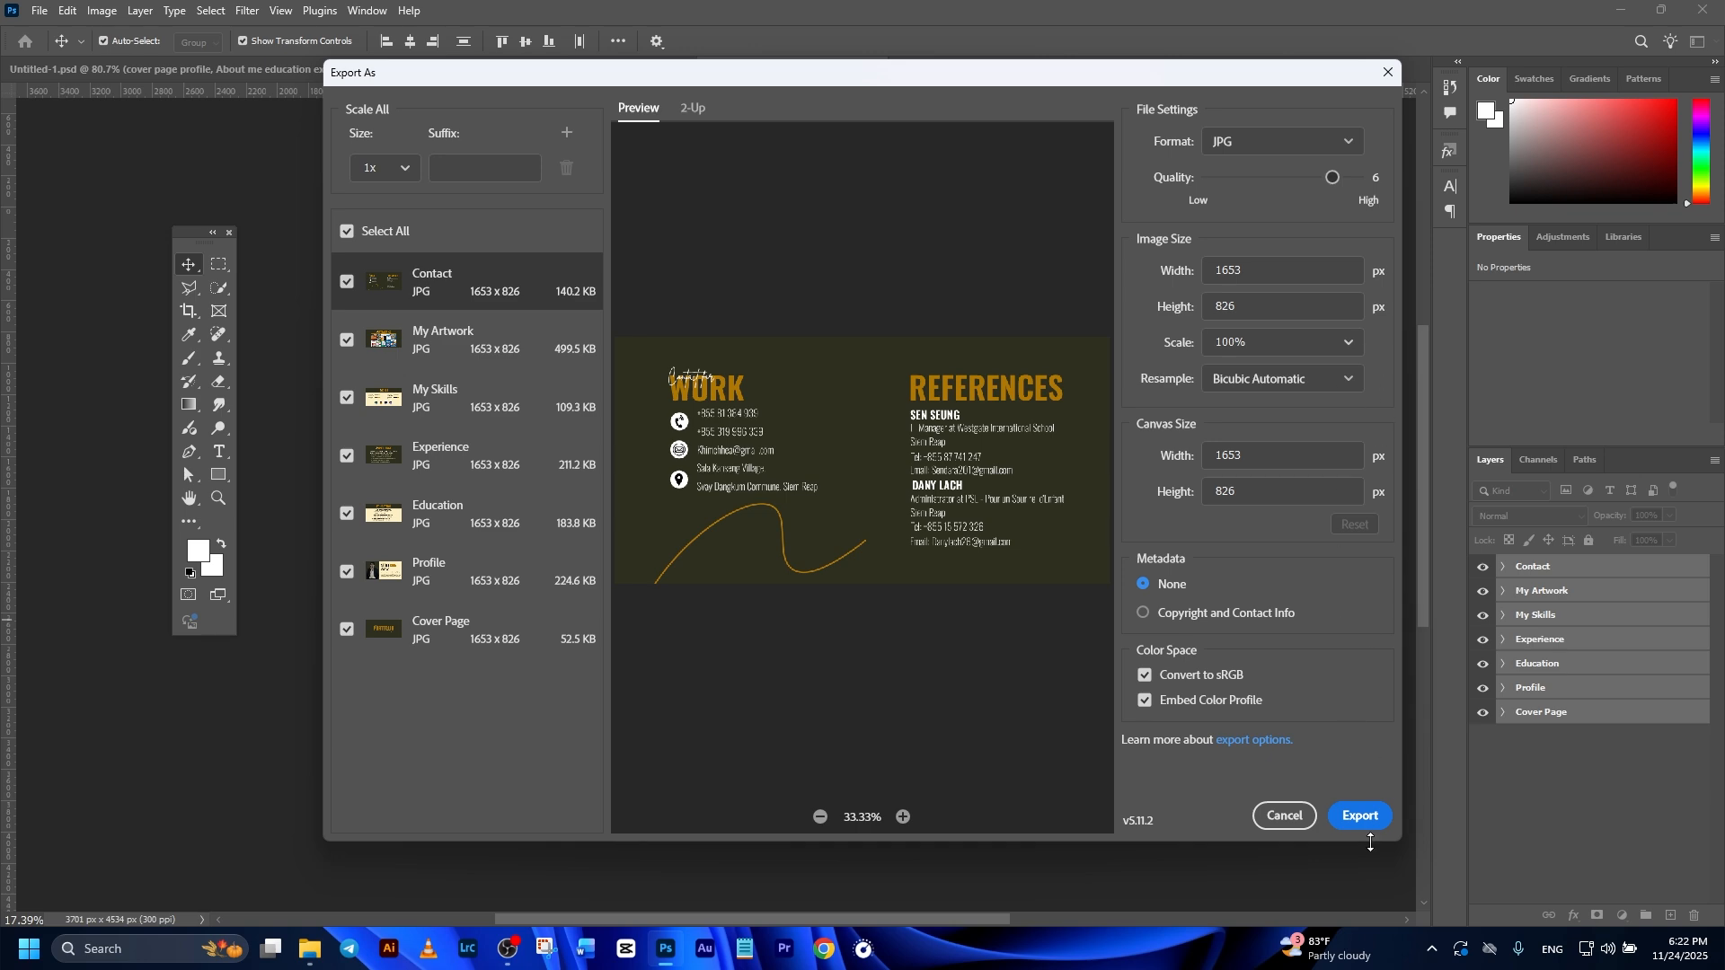
pyautogui.click(1372, 816)
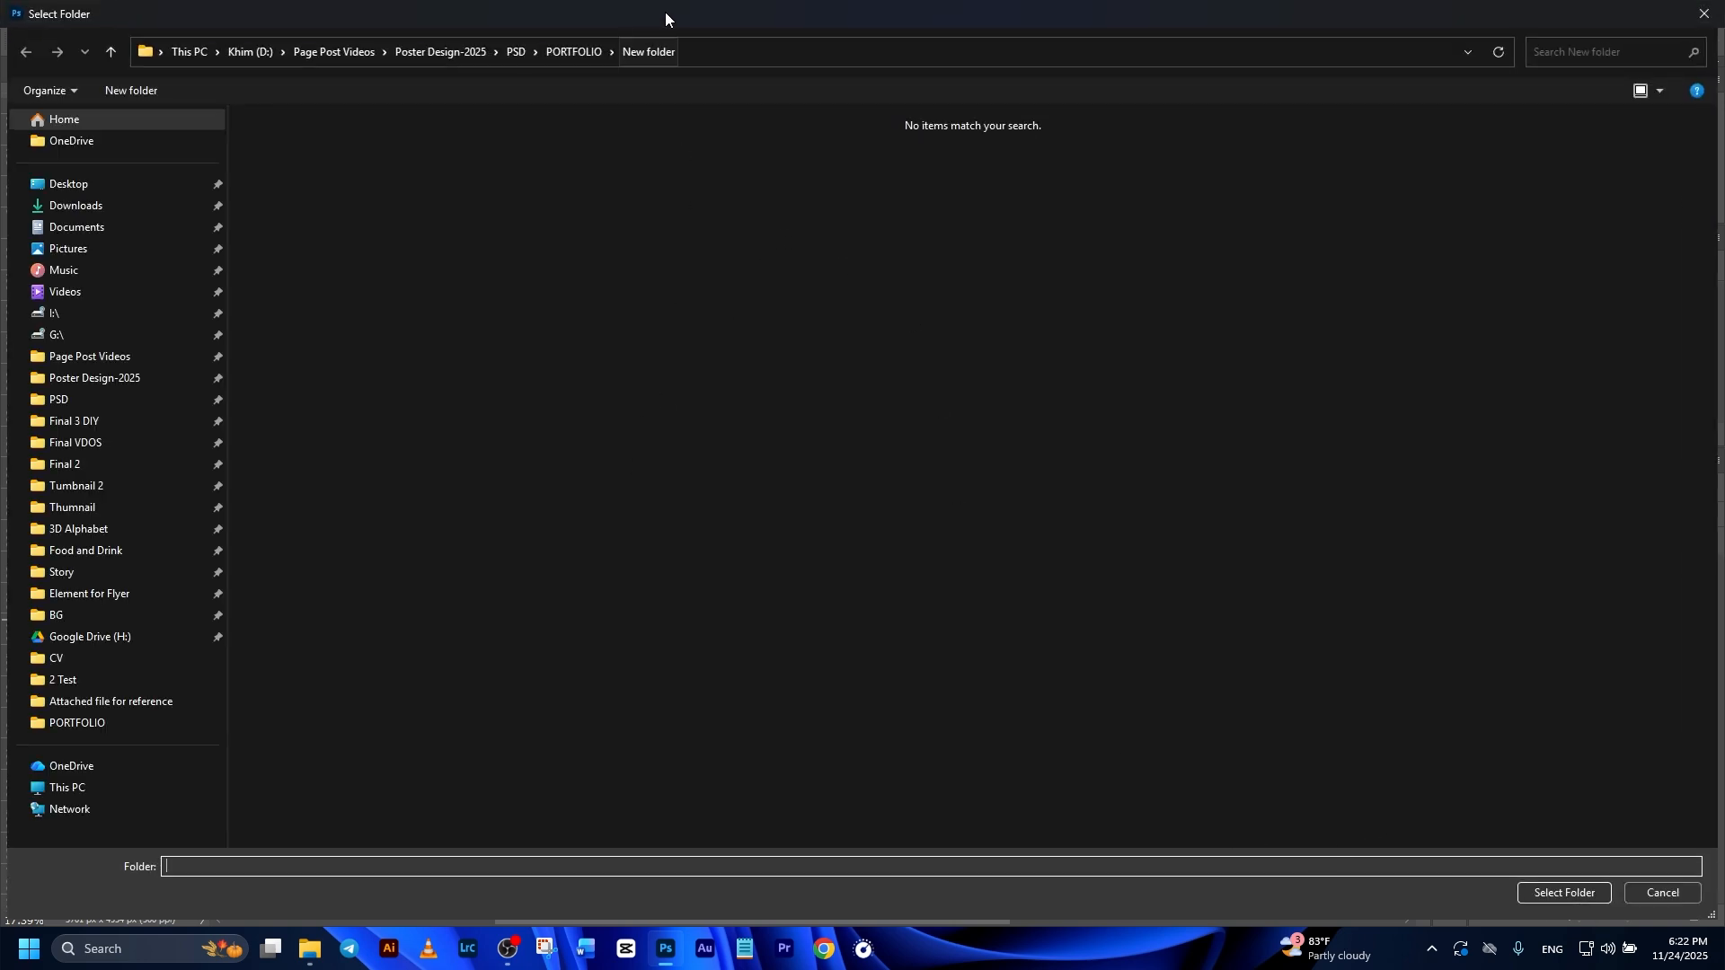
# Step: Create a folder named Portfolio 3 inside the PORTFOLIO folder, export the artboards into it and deselect them
pyautogui.click(584, 56)
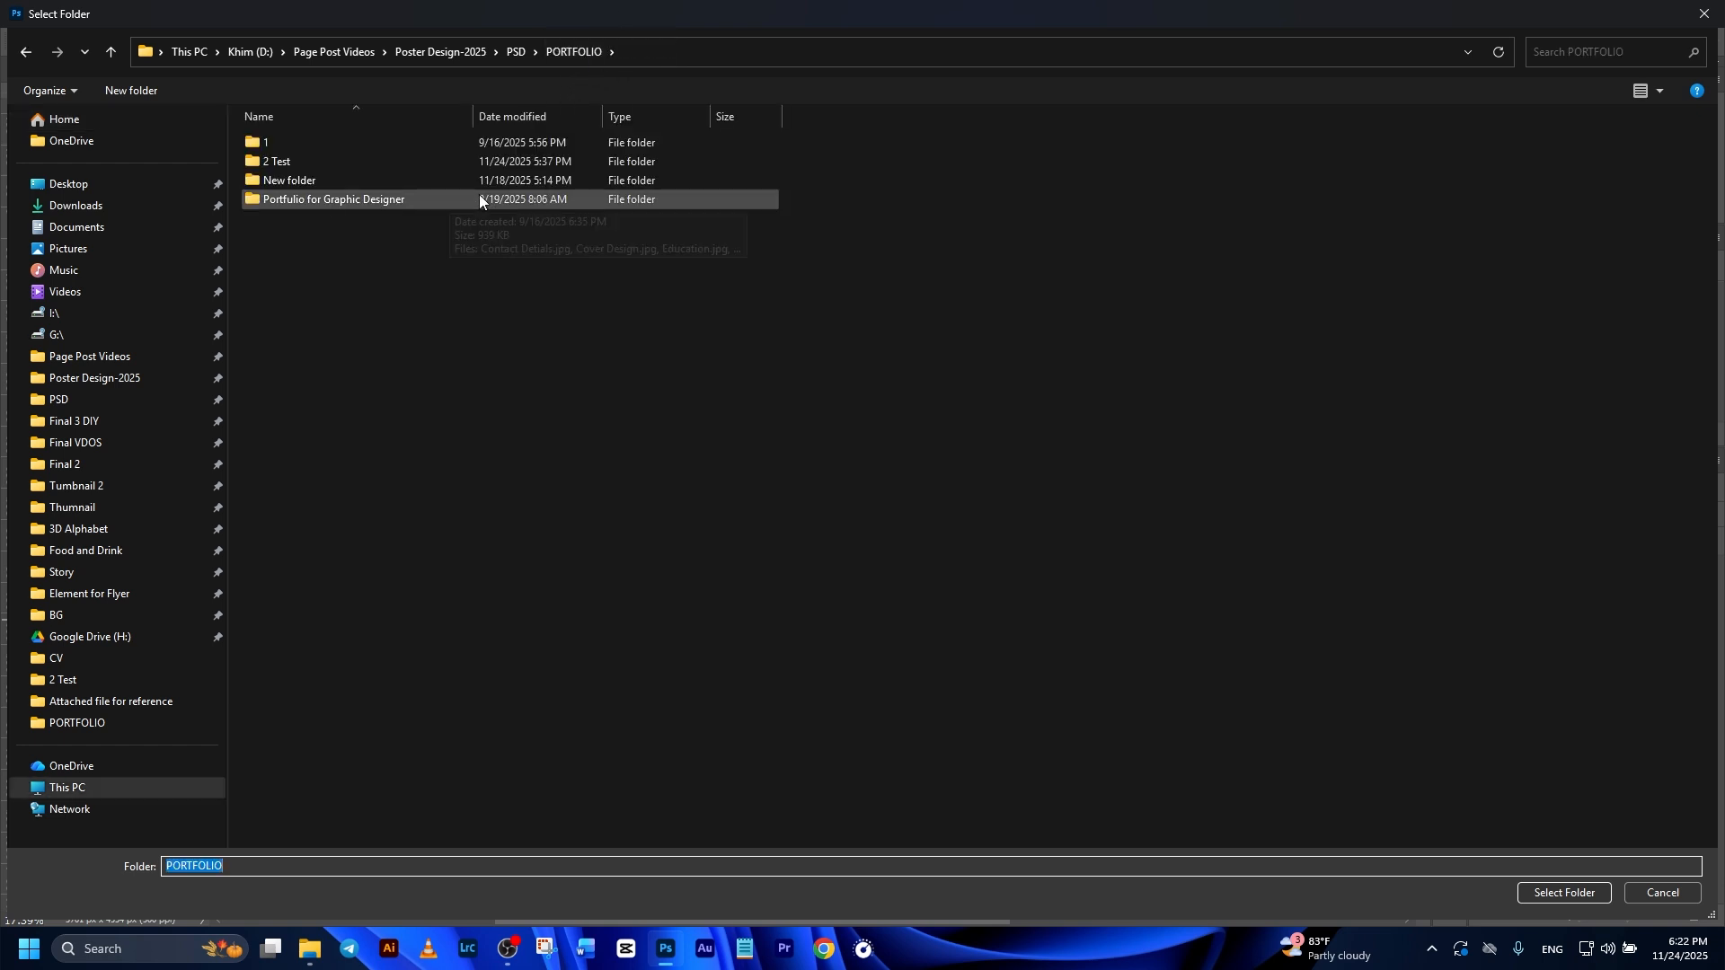
pyautogui.click(129, 92)
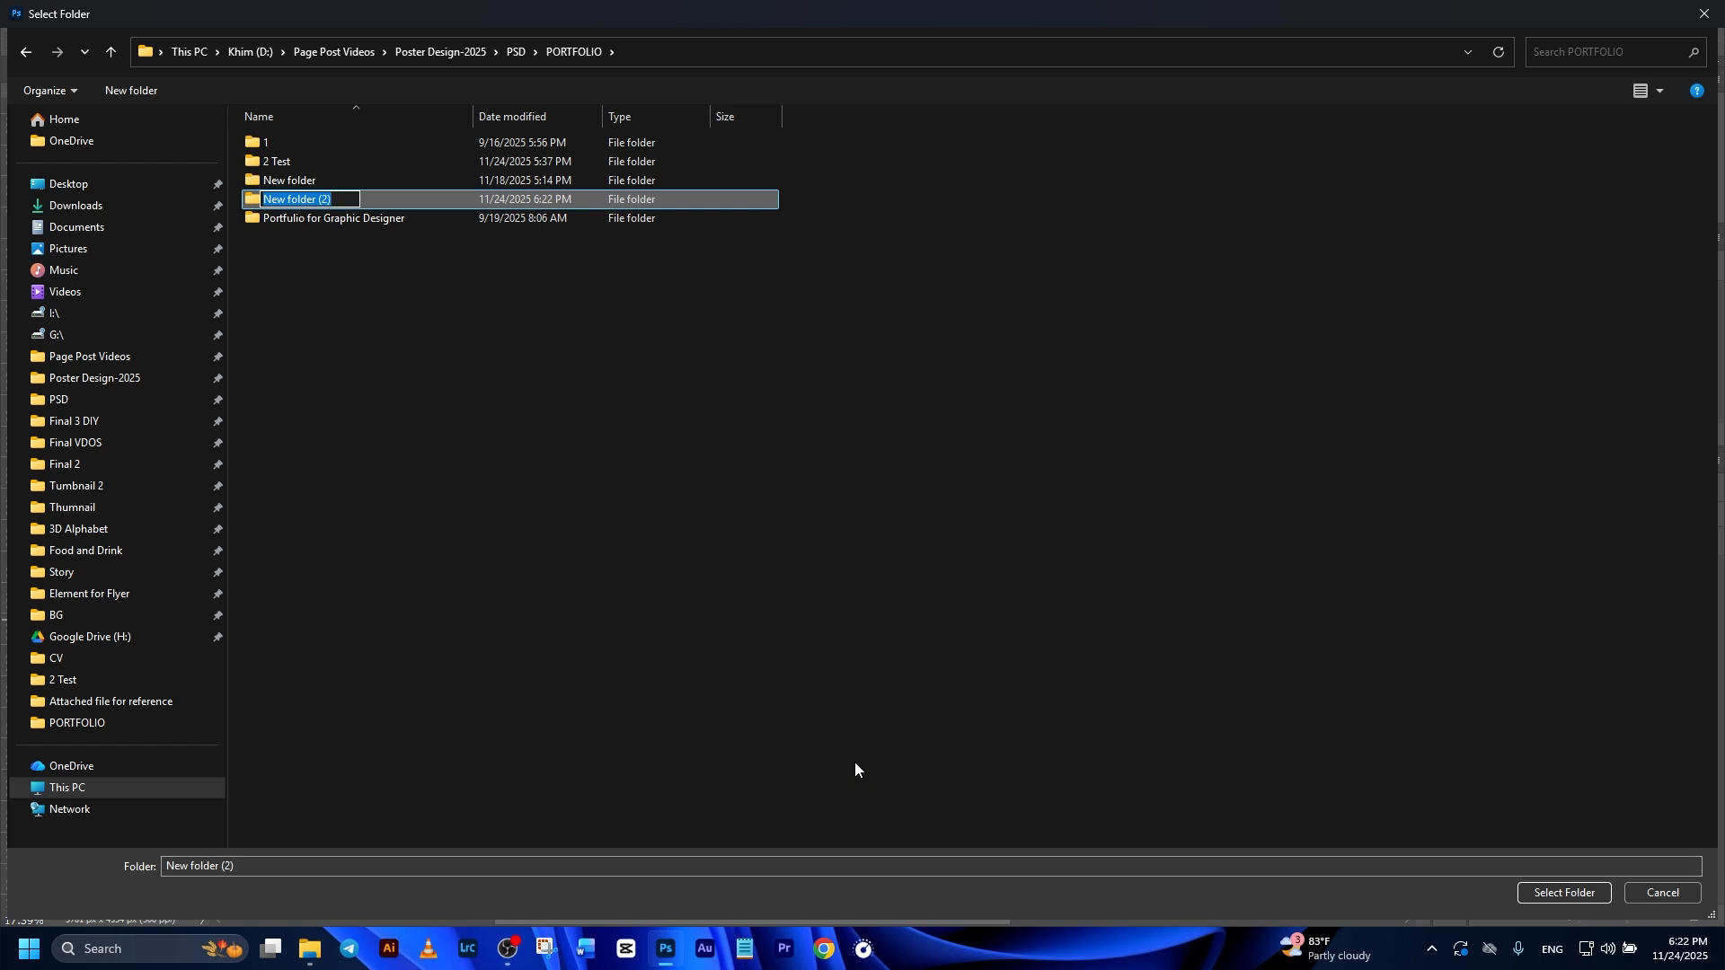
pyautogui.write('Portfolio 3')
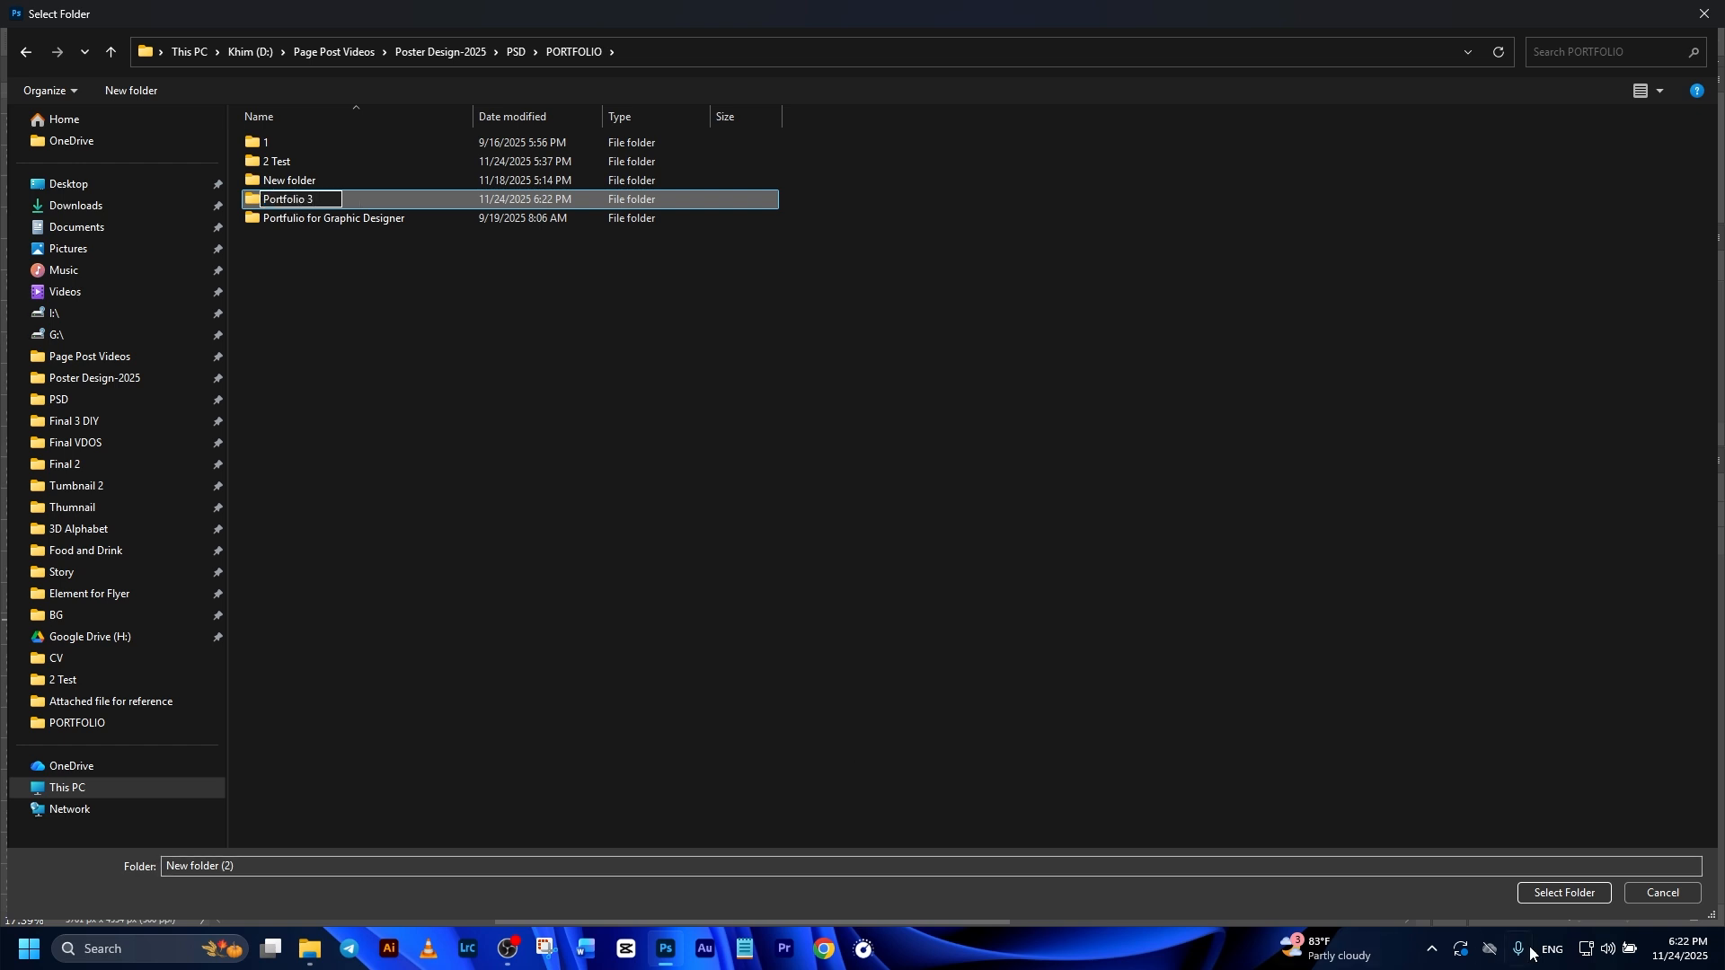
pyautogui.click(1572, 894)
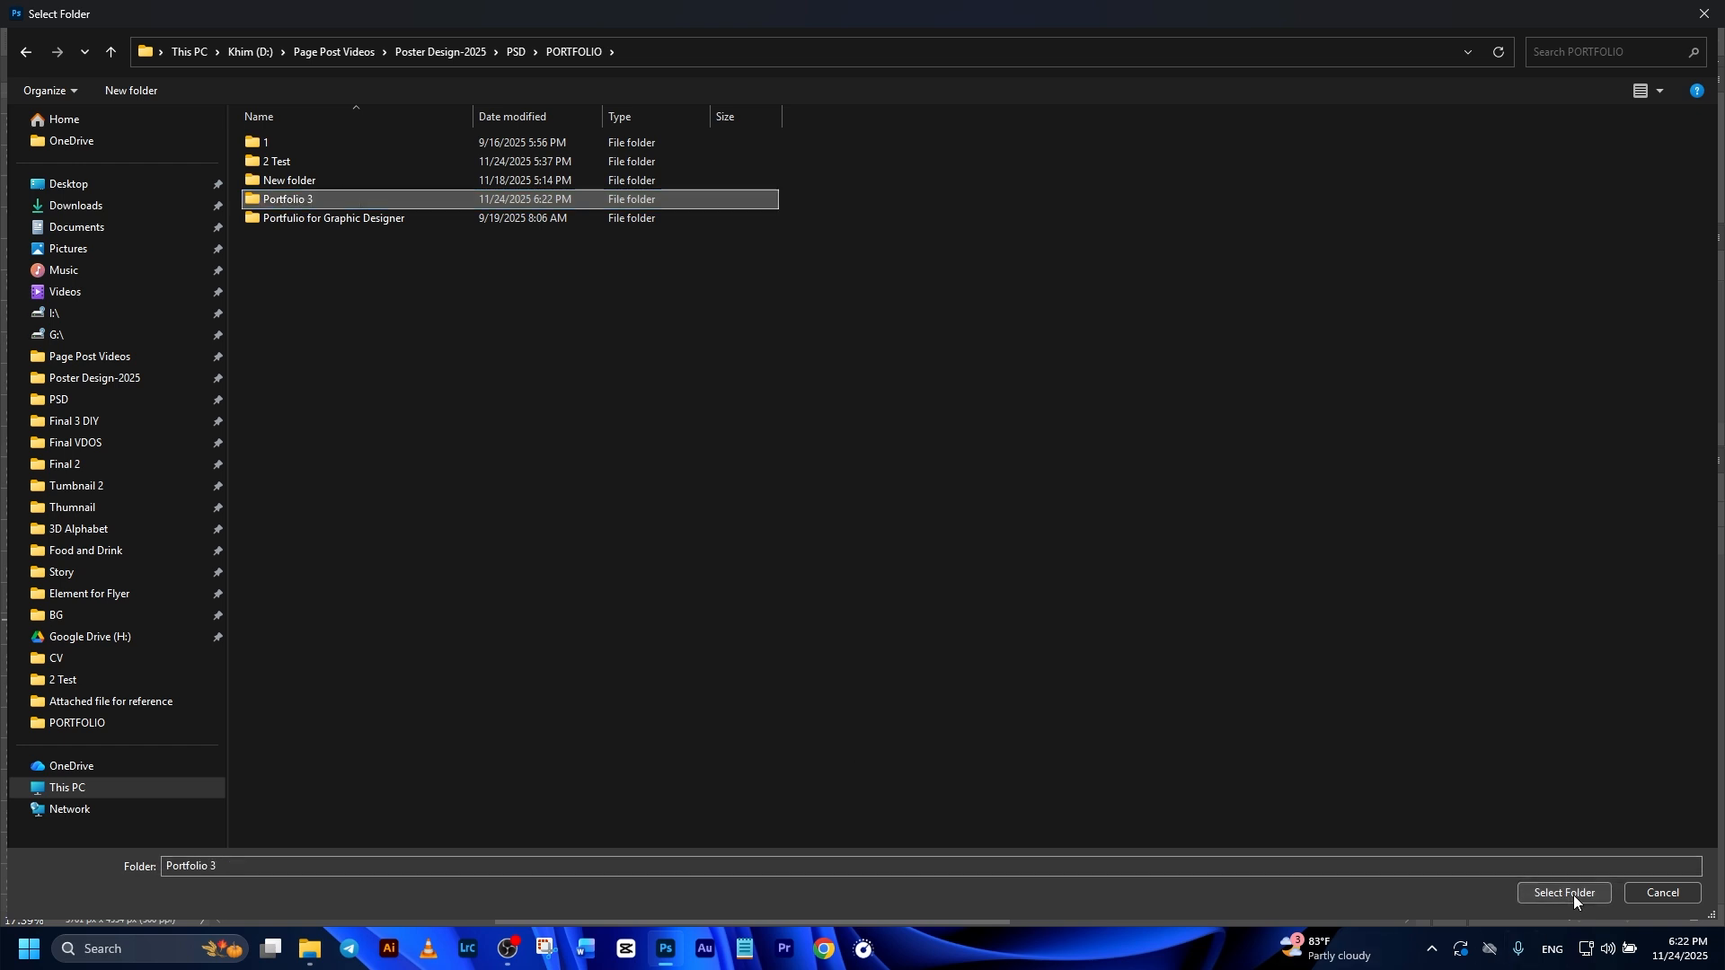
pyautogui.click(1572, 895)
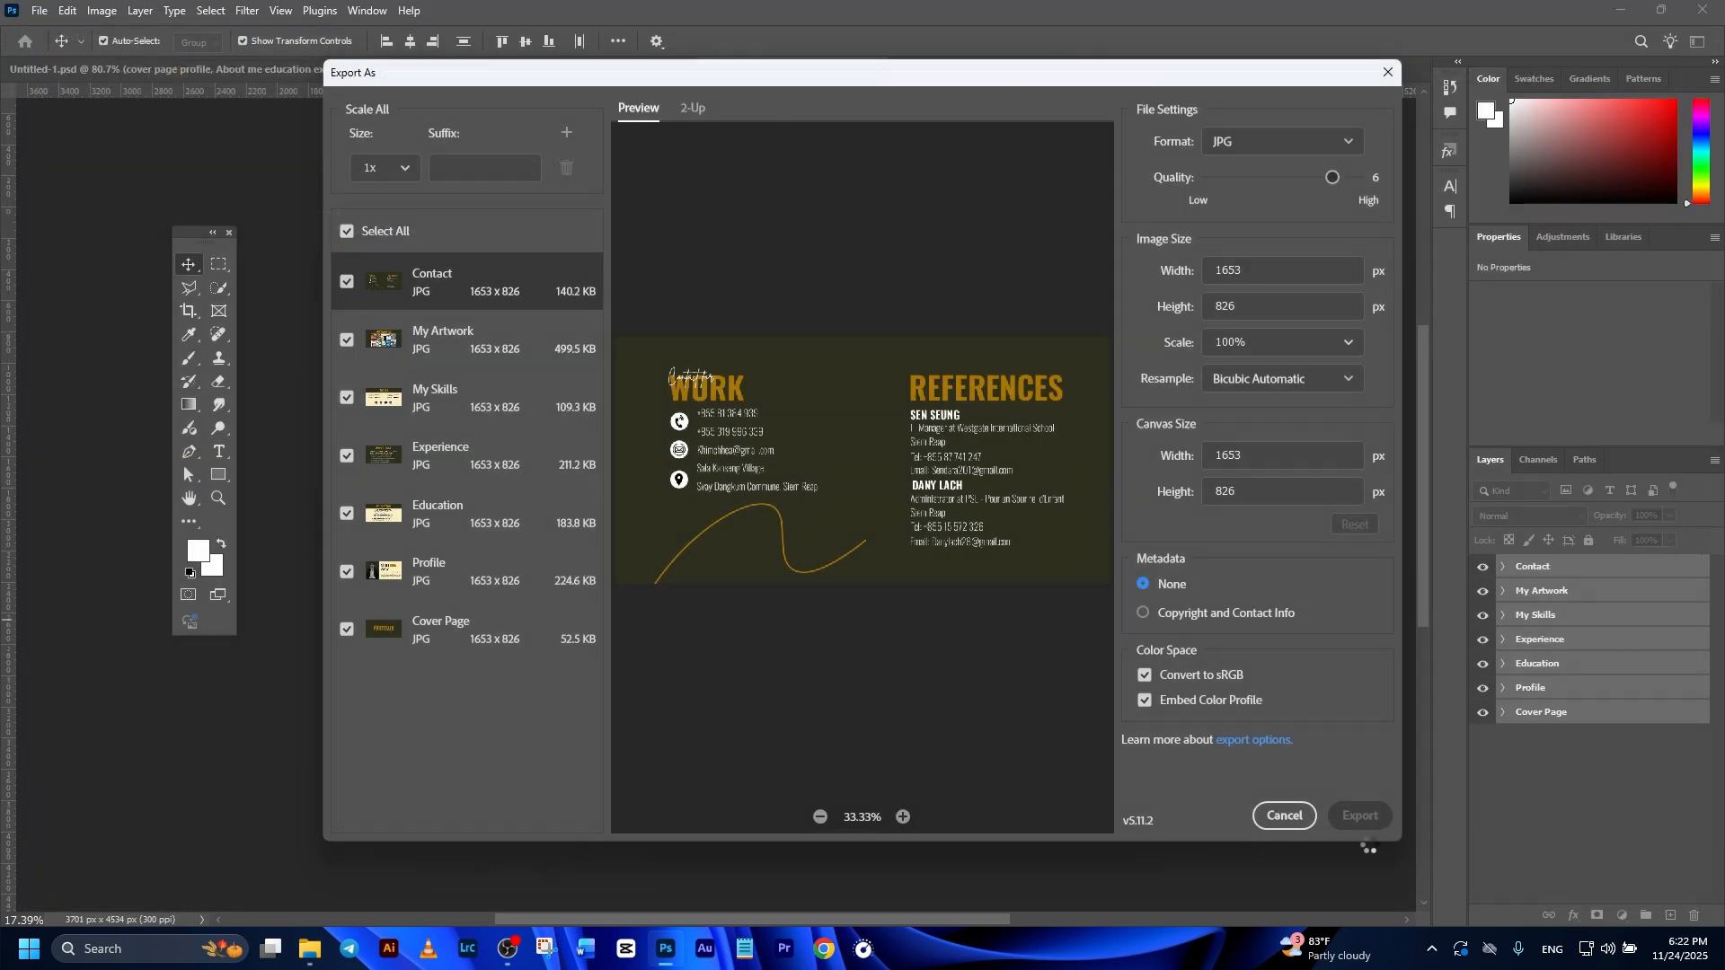
pyautogui.click(1362, 819)
pyautogui.click(1307, 630)
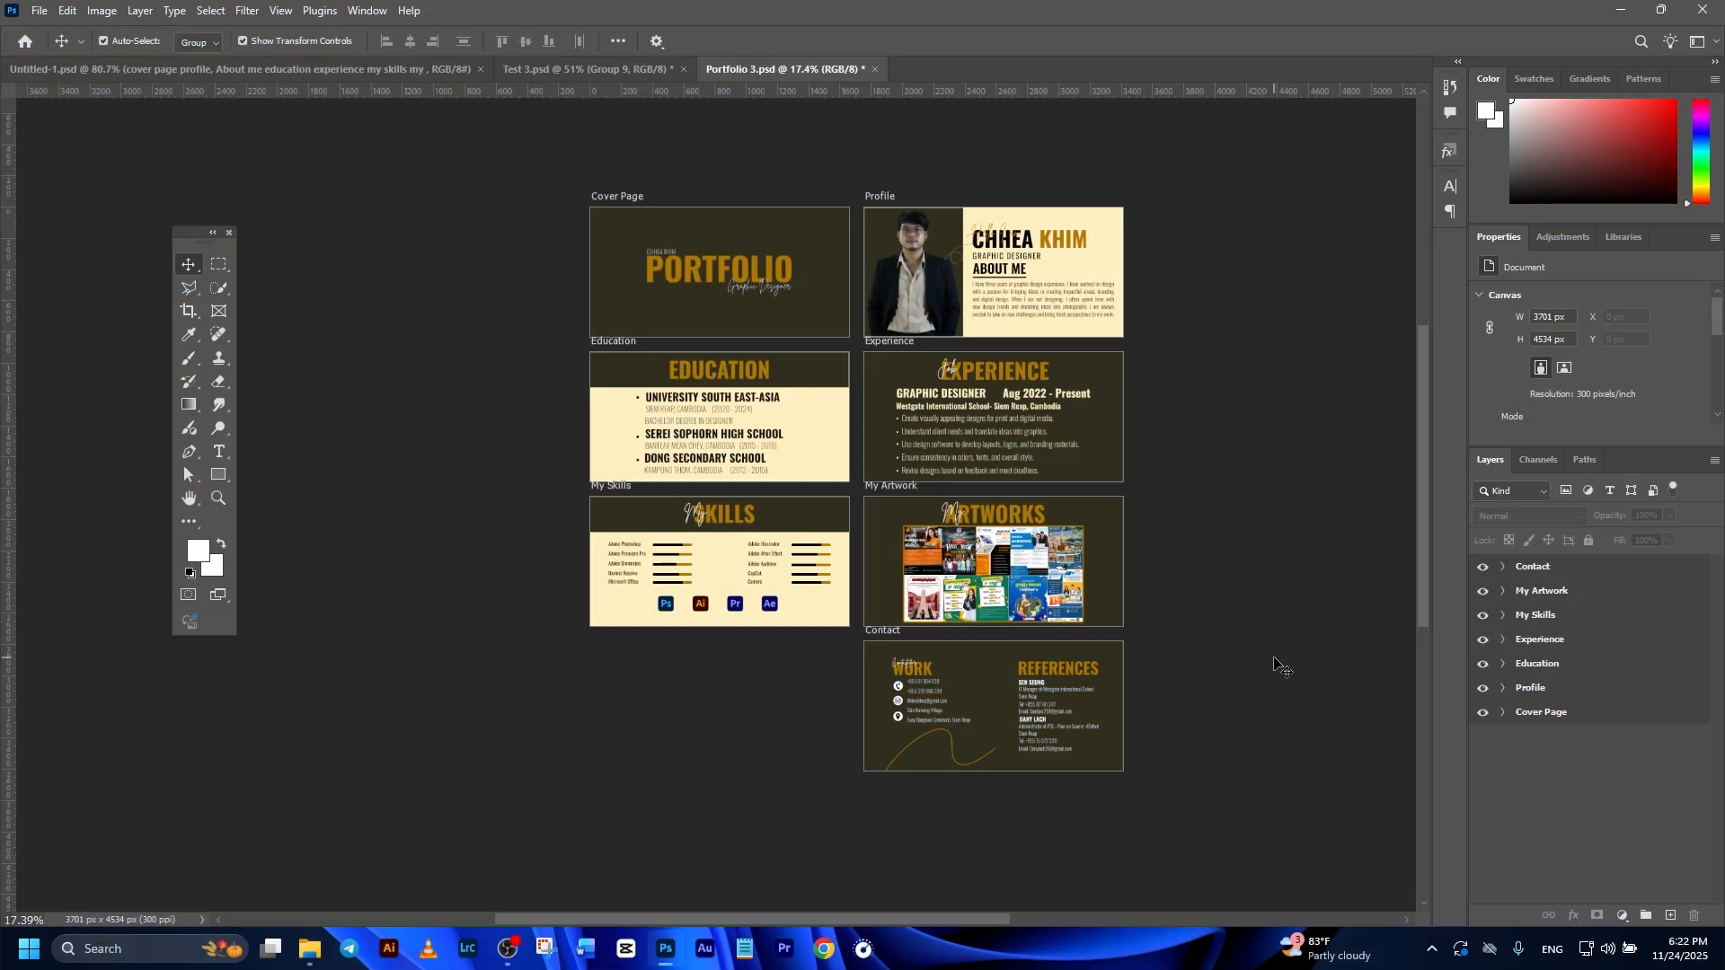